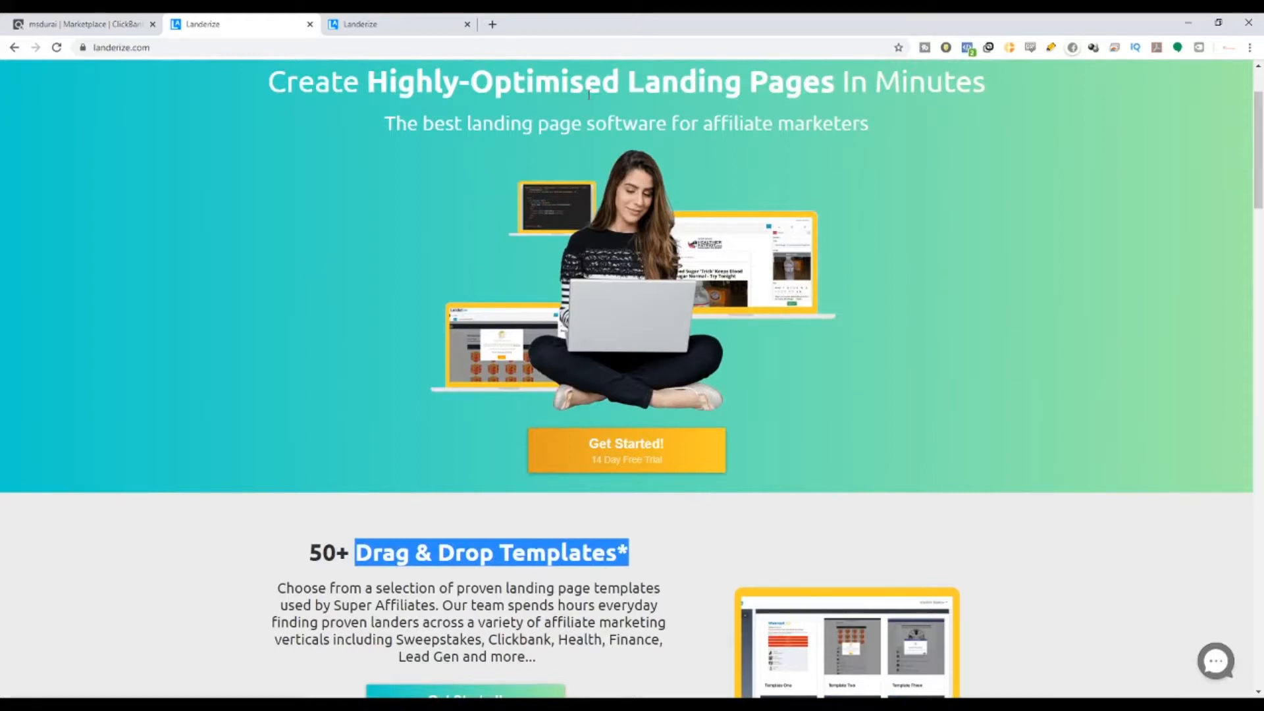
# Review the Landerize homepage's tagline for affiliate marketers and its drag-and-drop templates section.
pyautogui.moveTo(720, 123); pyautogui.dragTo(868, 125)
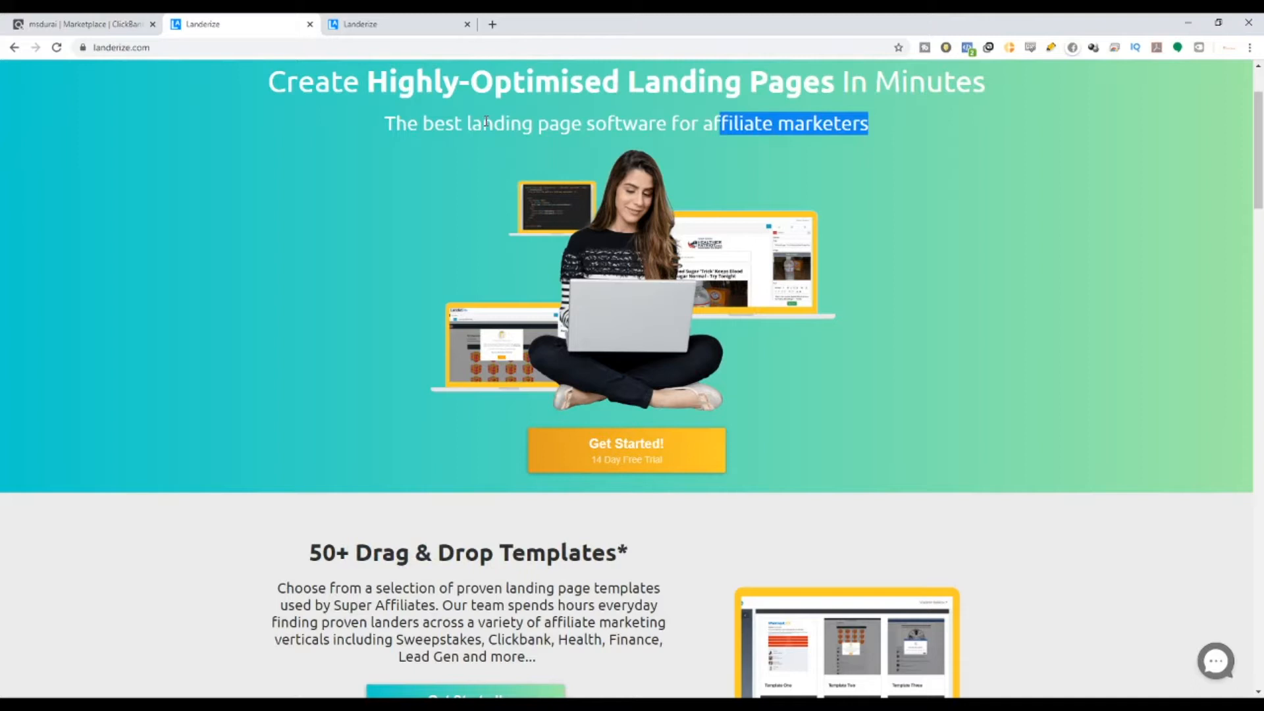
pyautogui.moveTo(703, 124); pyautogui.dragTo(872, 132)
pyautogui.click(890, 144)
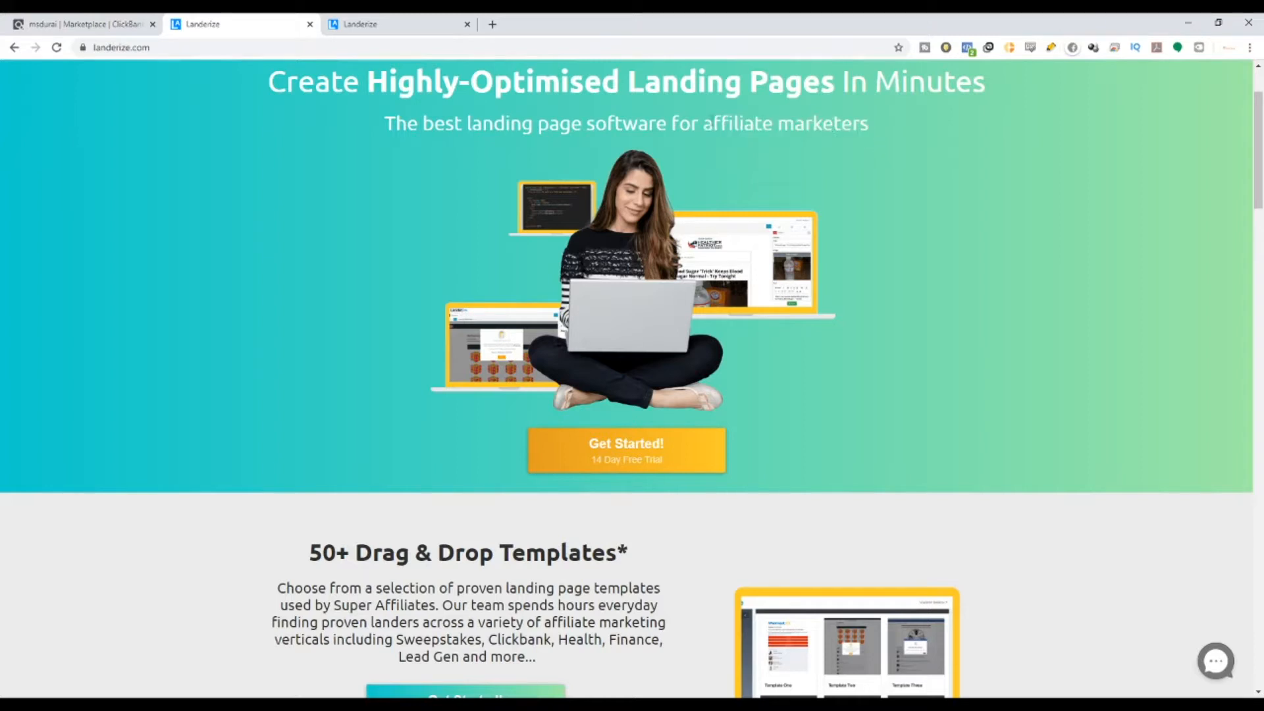
pyautogui.moveTo(703, 124); pyautogui.dragTo(884, 144)
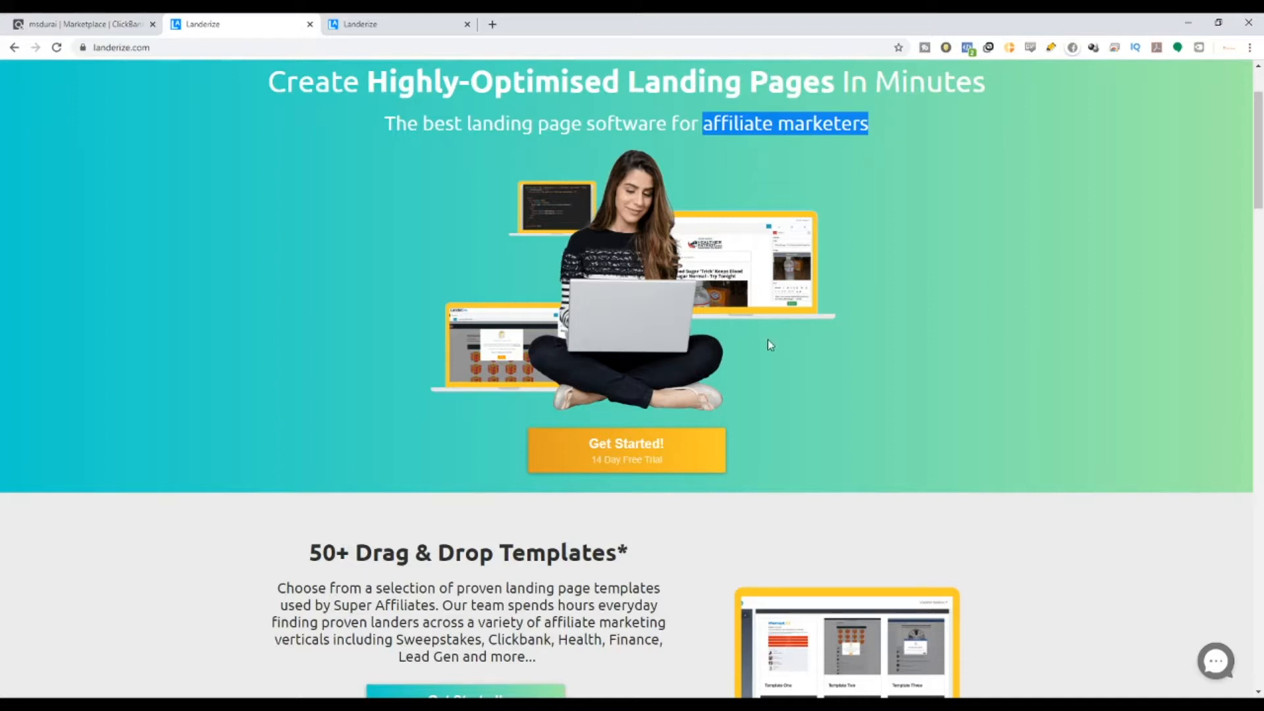
pyautogui.click(702, 118)
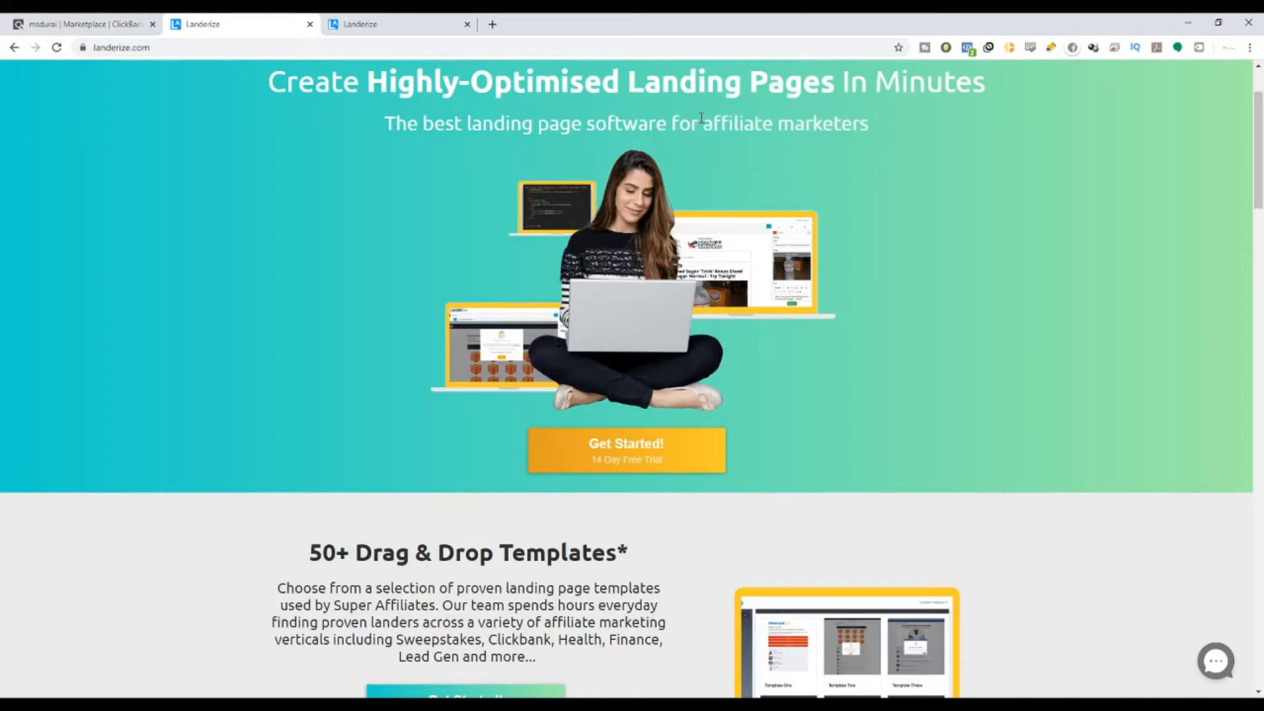
pyautogui.scroll(2, 711, 132)
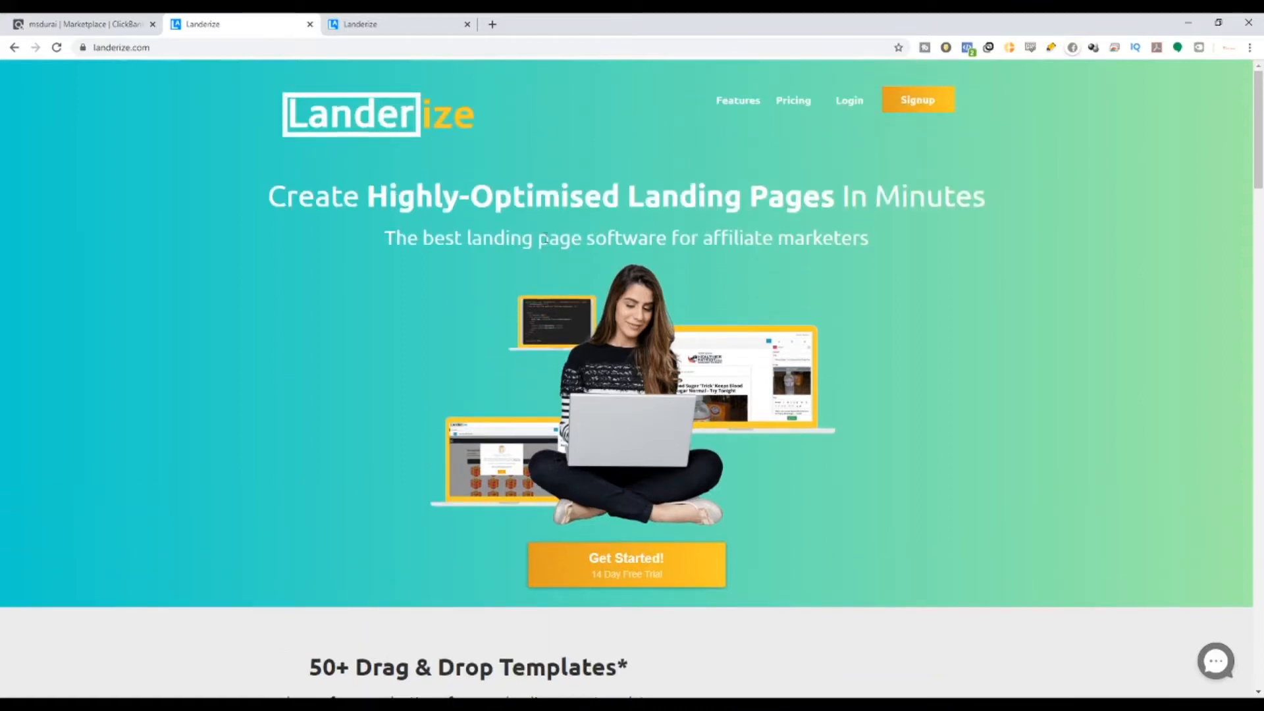
pyautogui.moveTo(386, 245); pyautogui.dragTo(535, 247)
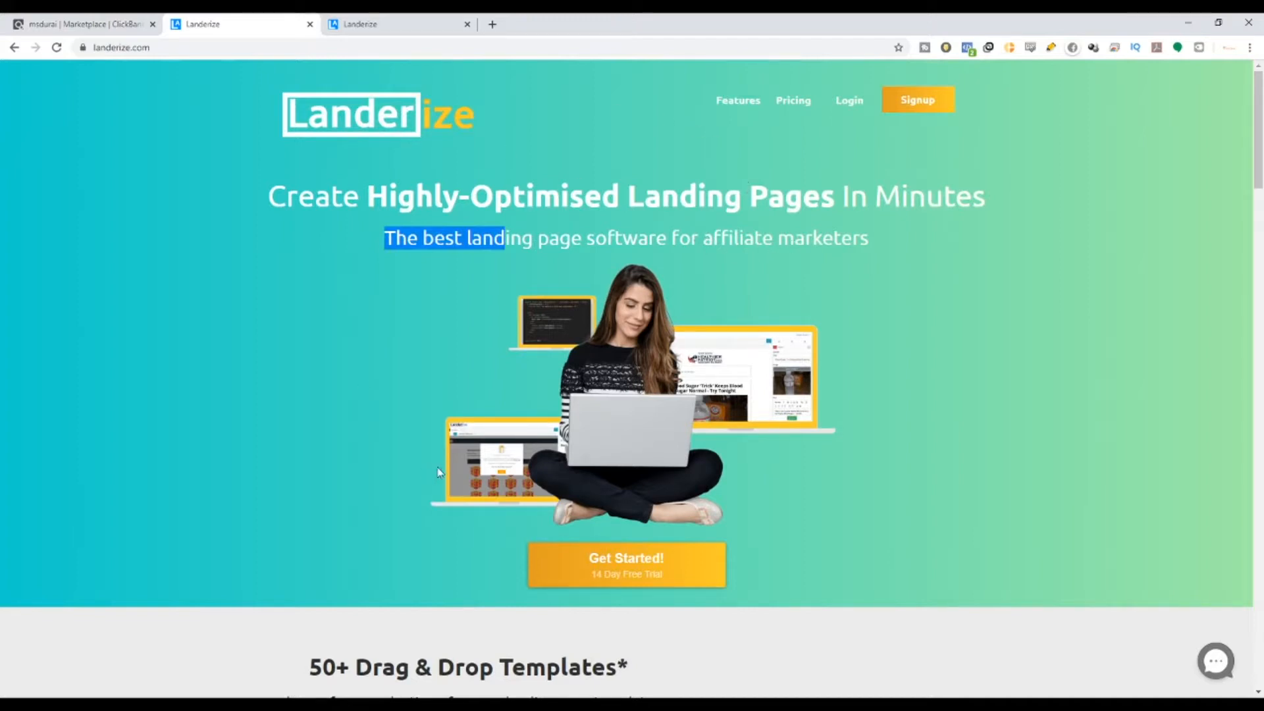
pyautogui.scroll(-3, 496, 436)
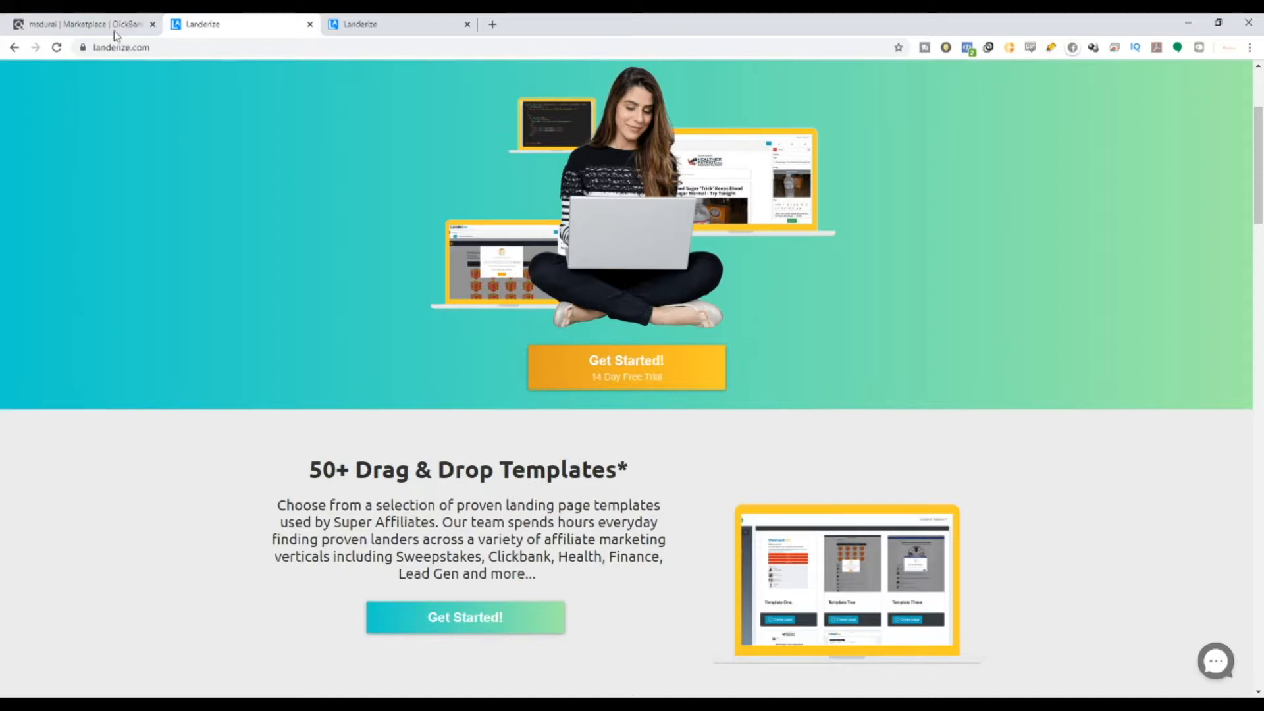
# Switch to the ClickBank marketplace and list all products without a keyword, sorted by gravity from high to low.
pyautogui.click(97, 20)
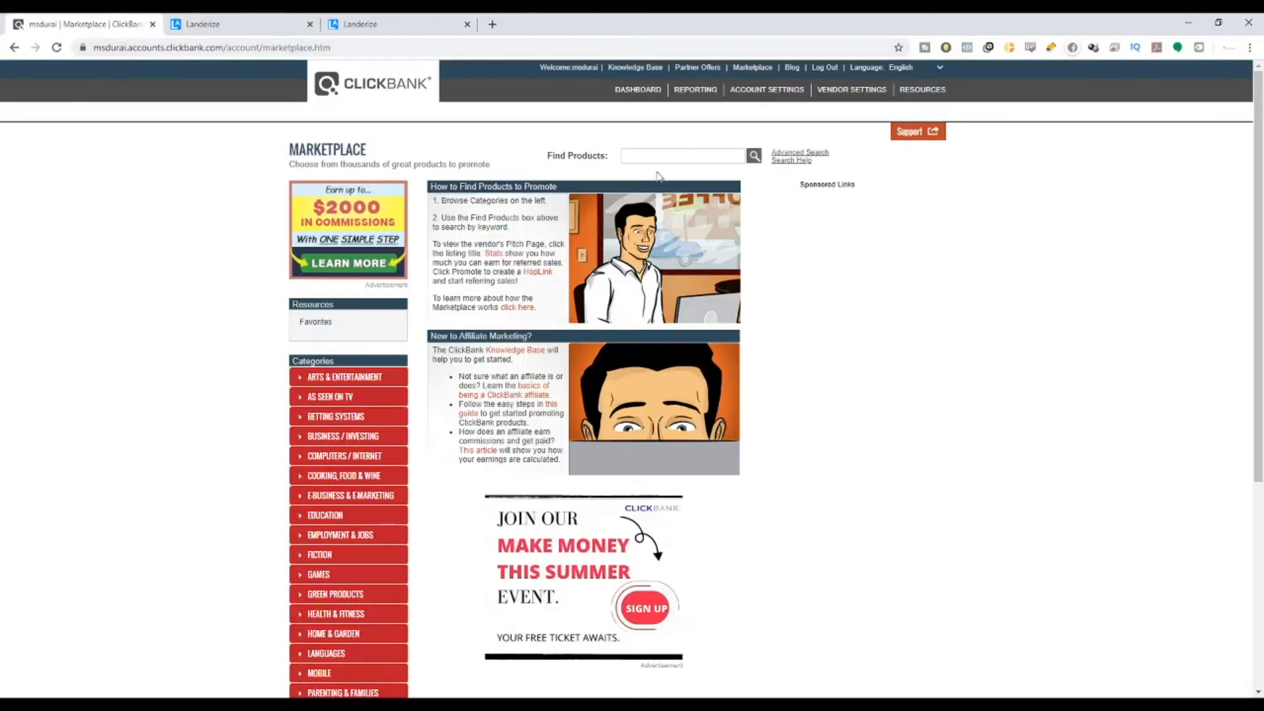
pyautogui.click(755, 160)
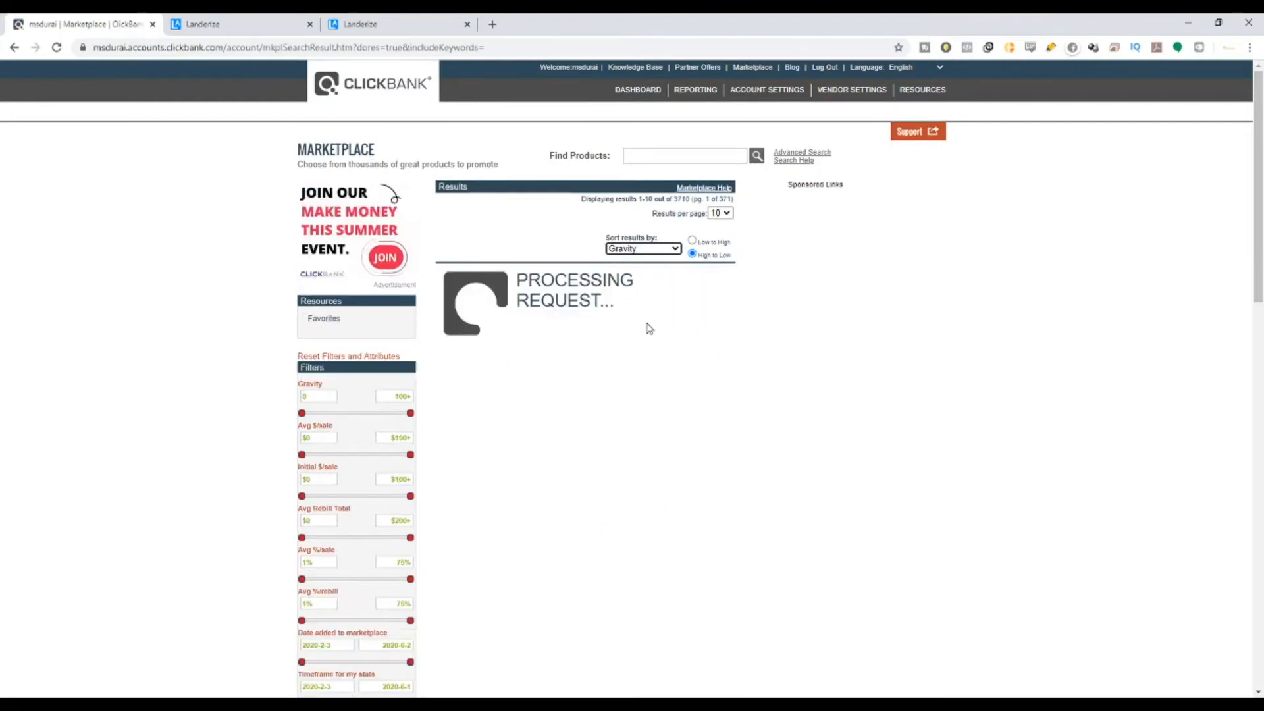
# Open the Custom Keto Diet offer's sales page and affiliate page in new tabs, and view the sales page.
pyautogui.scroll(-4, 639, 316)
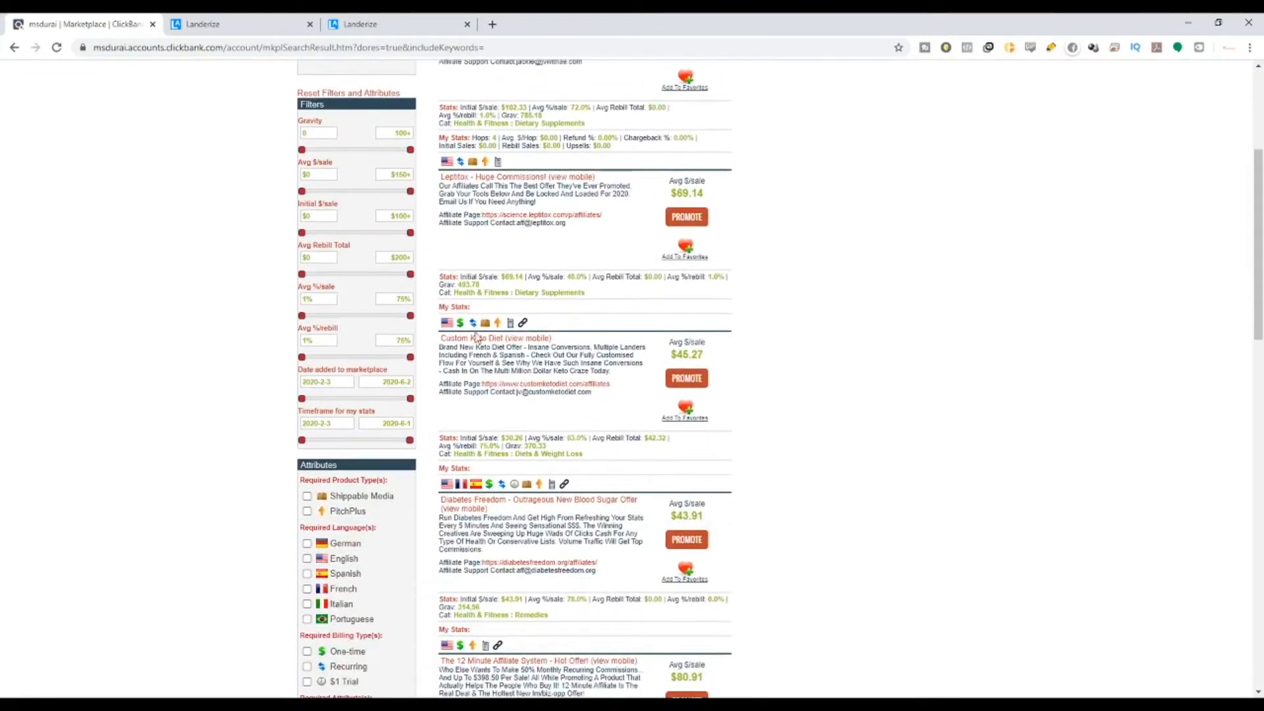
pyautogui.scroll(-2, 546, 349)
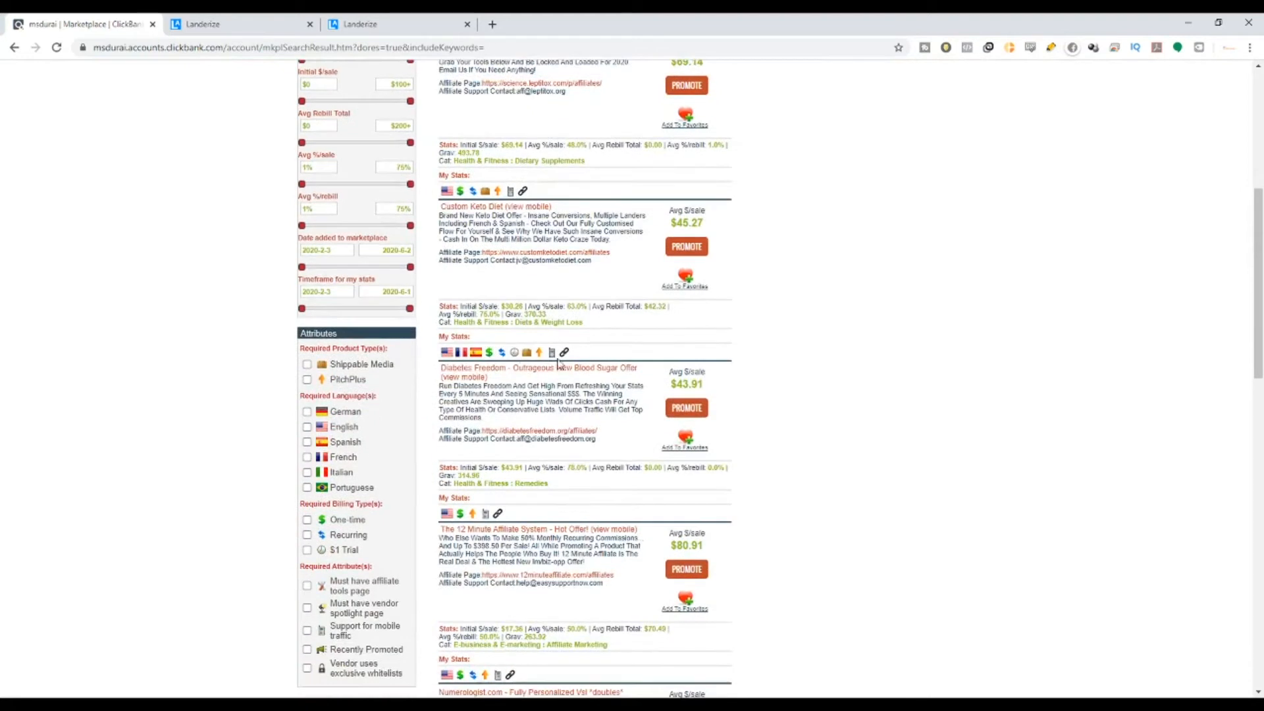
pyautogui.middleClick(474, 218)
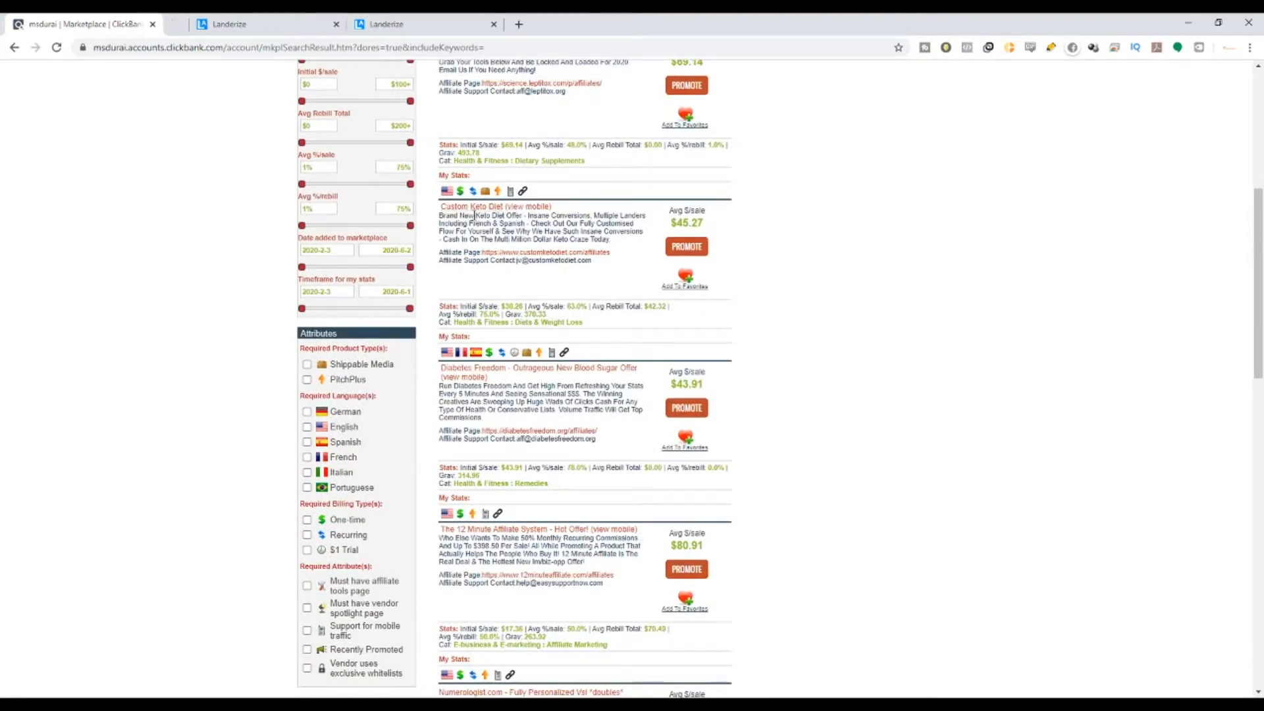
pyautogui.middleClick(556, 253)
pyautogui.click(206, 24)
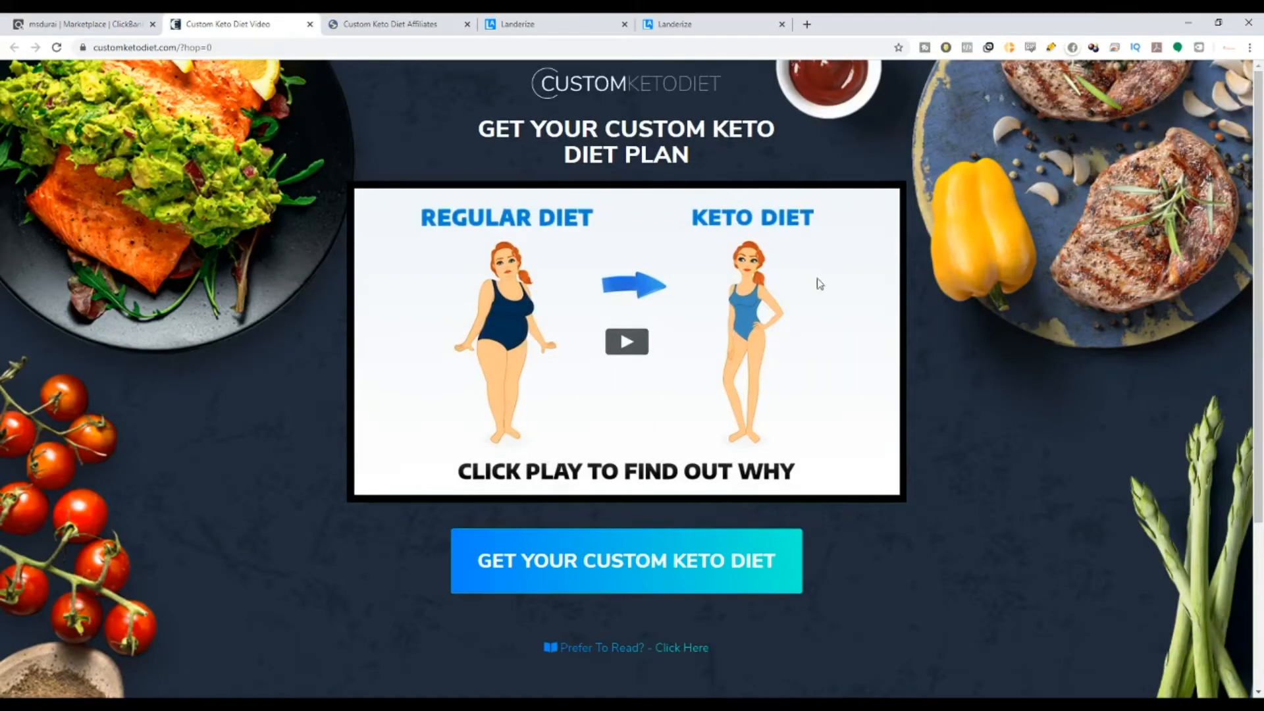
# On the Custom Keto Diet affiliate page, enter the first name and e-mail address and access the affiliate tools.
pyautogui.click(366, 20)
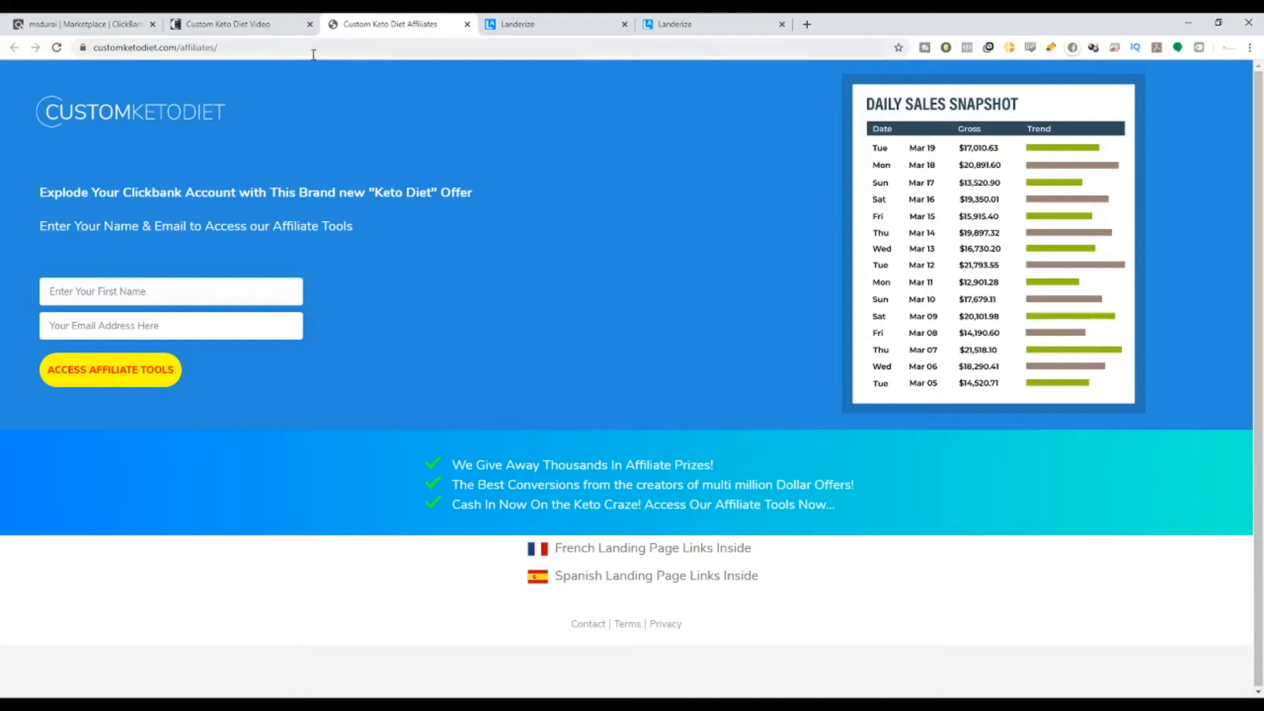
pyautogui.click(160, 296)
pyautogui.click(156, 328)
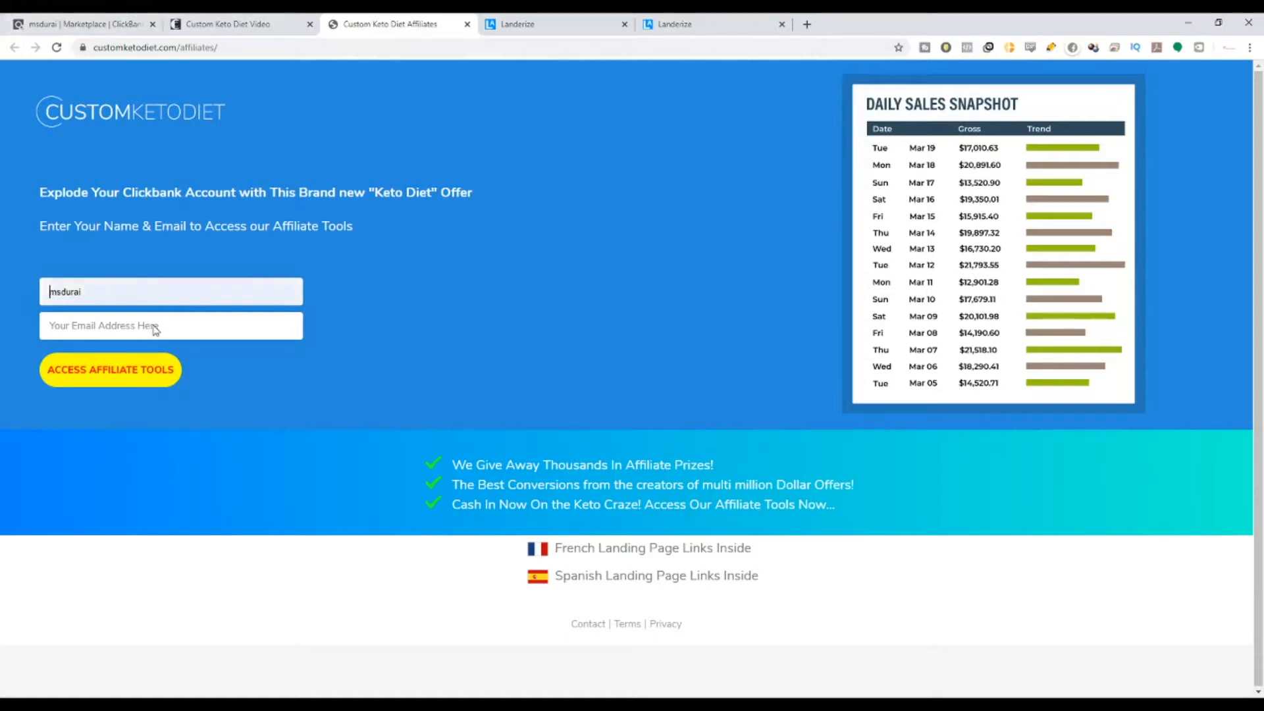
pyautogui.click(113, 357)
pyautogui.click(105, 324)
pyautogui.write('msdu')
pyautogui.click(103, 352)
pyautogui.click(105, 379)
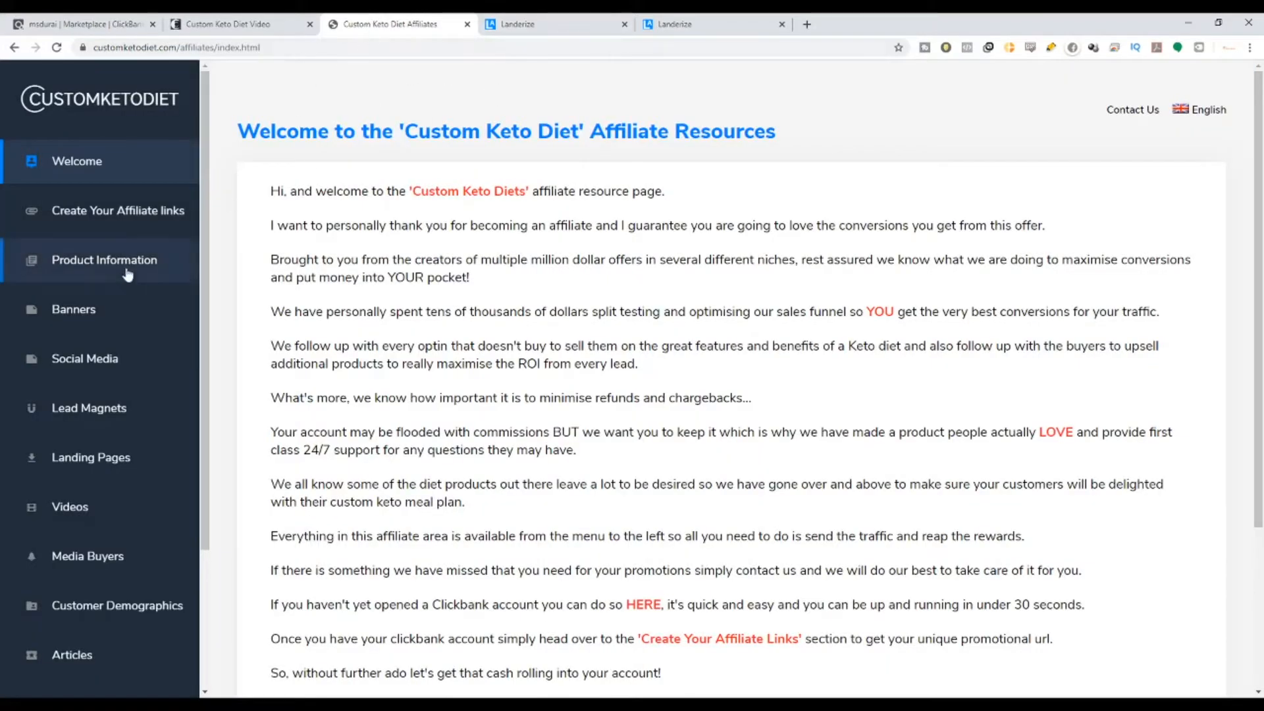
# Look through the affiliate resource sections and open the Articles page.
pyautogui.scroll(-3, 99, 356)
pyautogui.scroll(3, 121, 457)
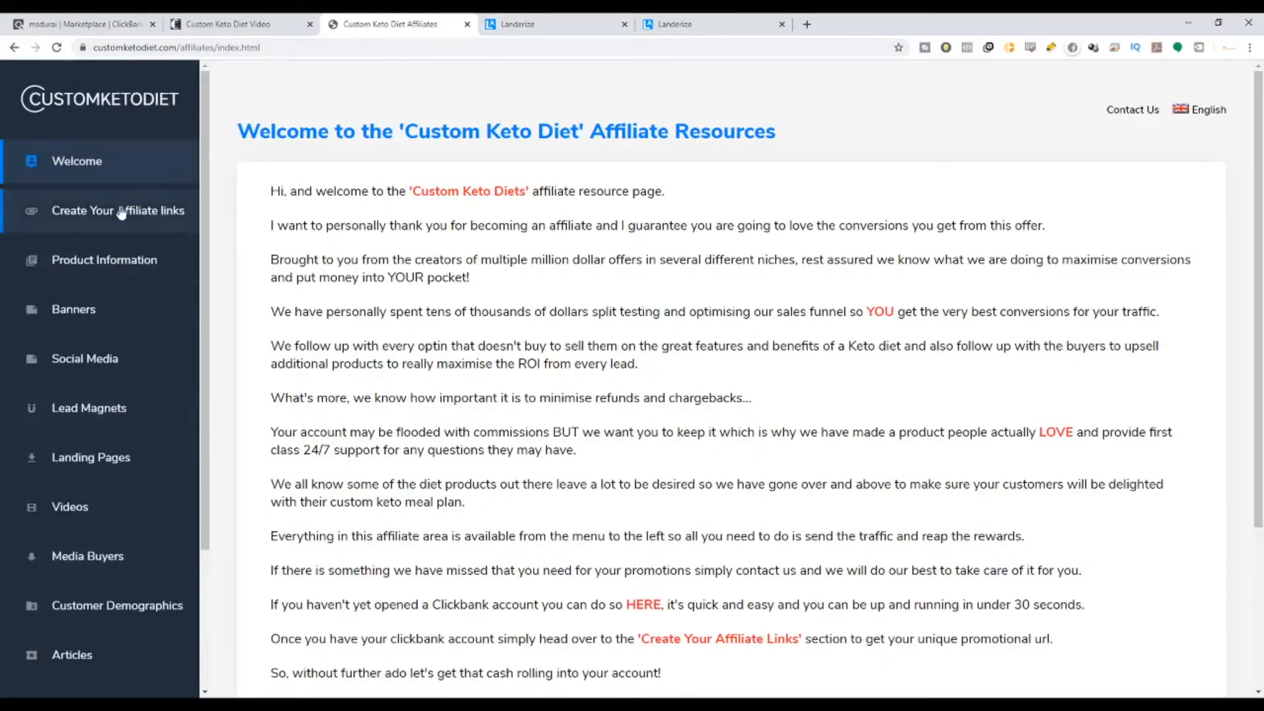
pyautogui.scroll(-3, 124, 212)
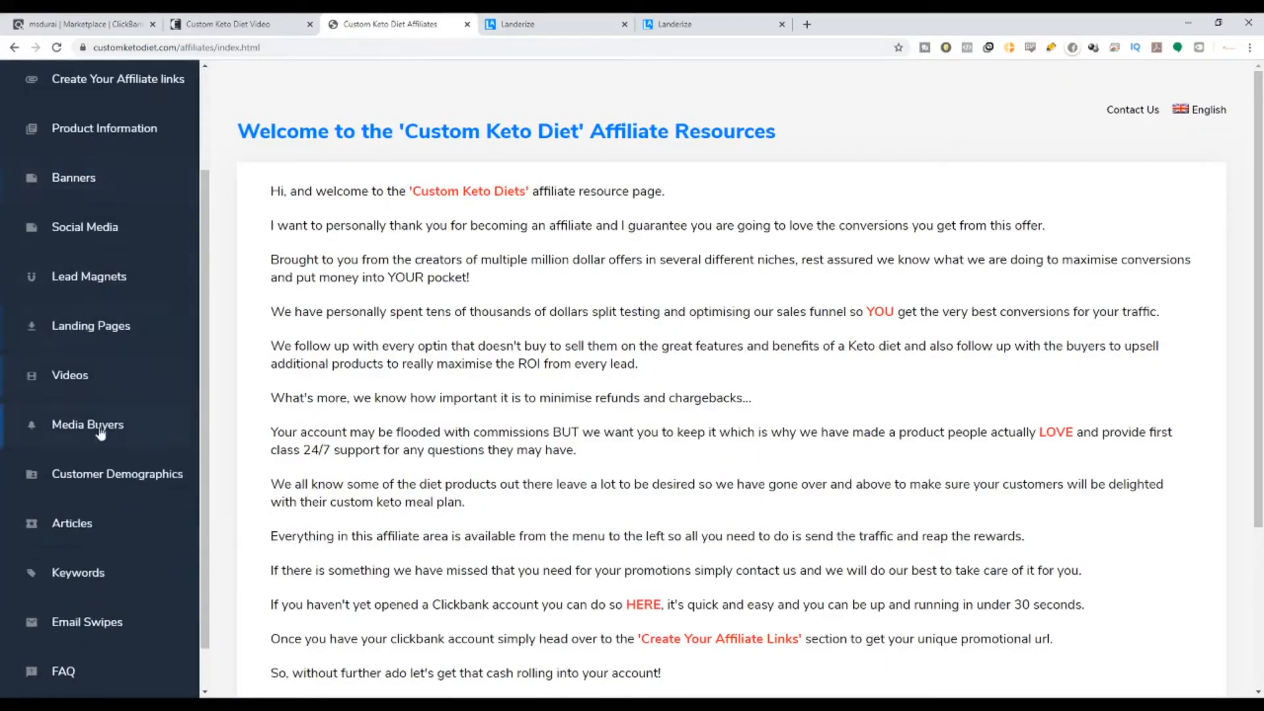
pyautogui.click(99, 527)
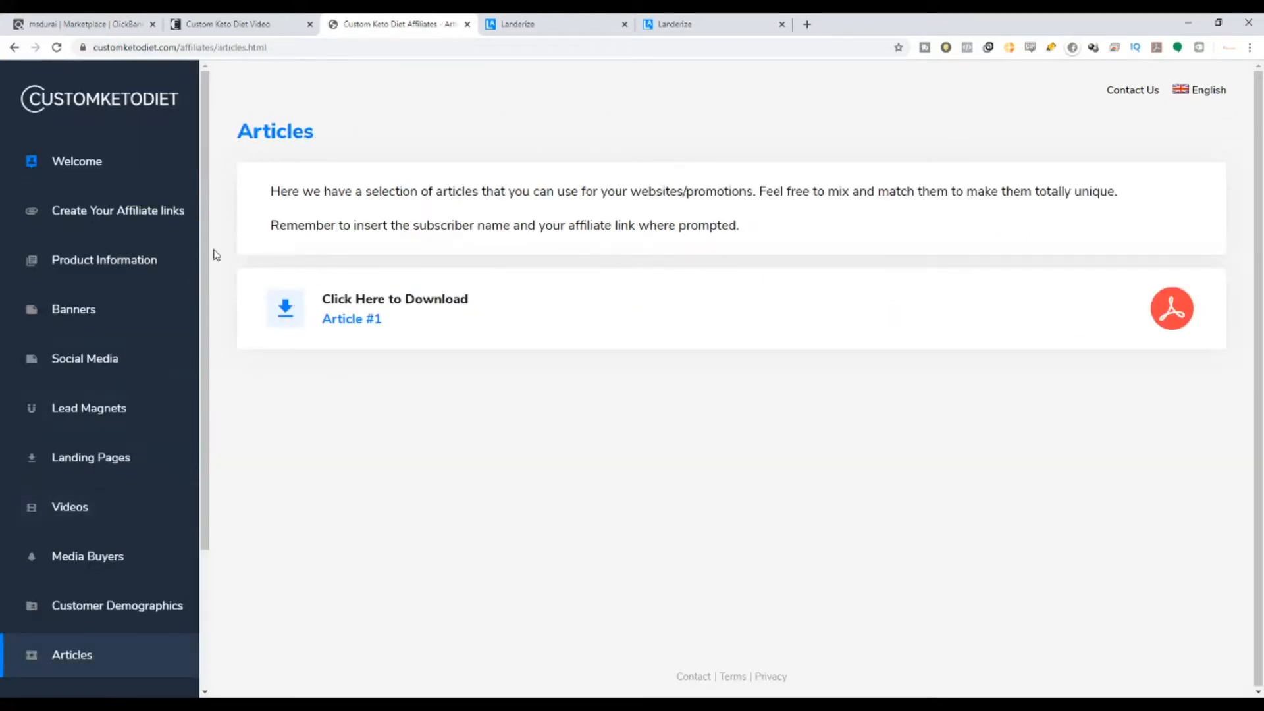
# Open the Email Swipes resources and download the email swipes file.
pyautogui.scroll(-3, 99, 409)
pyautogui.click(110, 571)
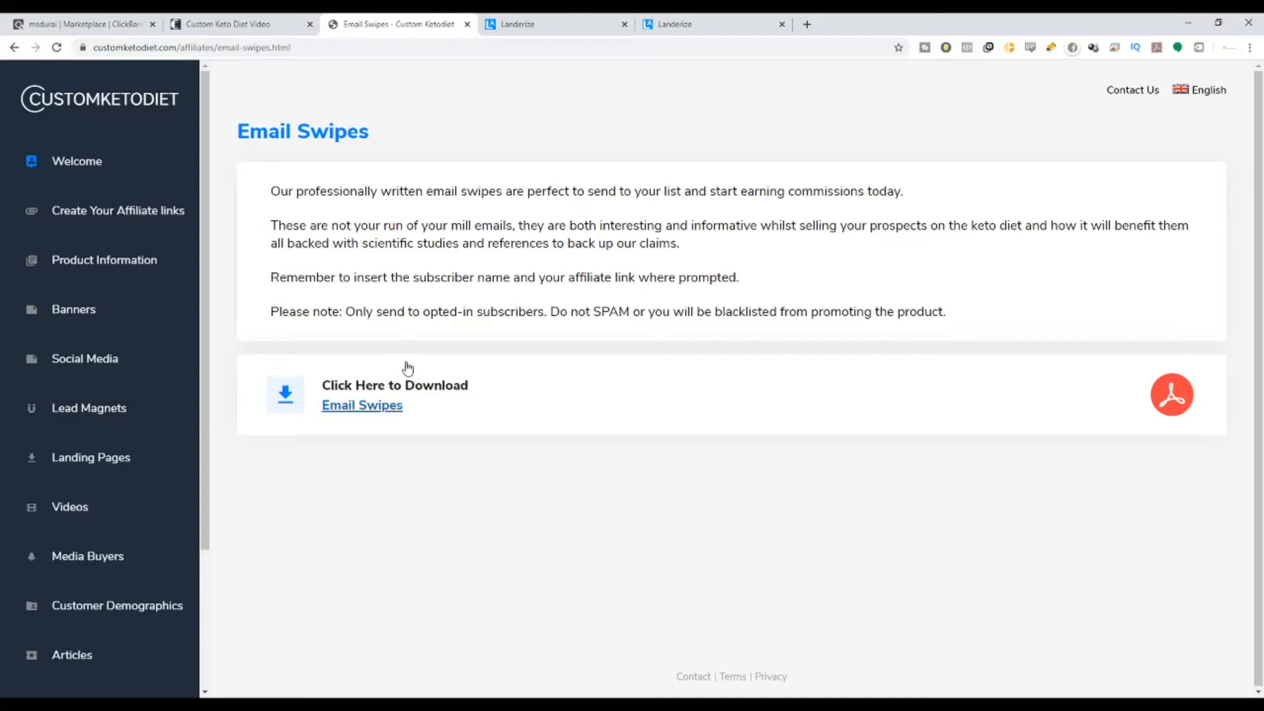
pyautogui.click(369, 418)
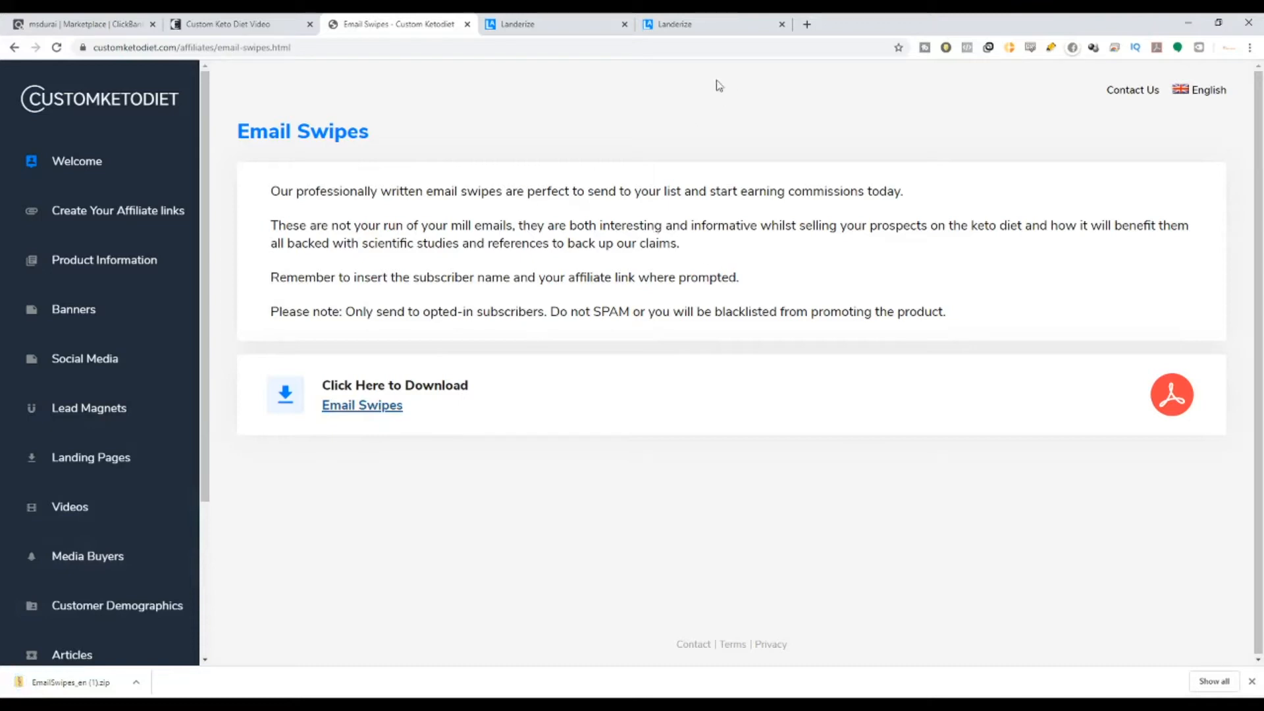
# Switch to the Landerize dashboard, look at My Landing Pages, and open the Getting Started guide.
pyautogui.click(685, 25)
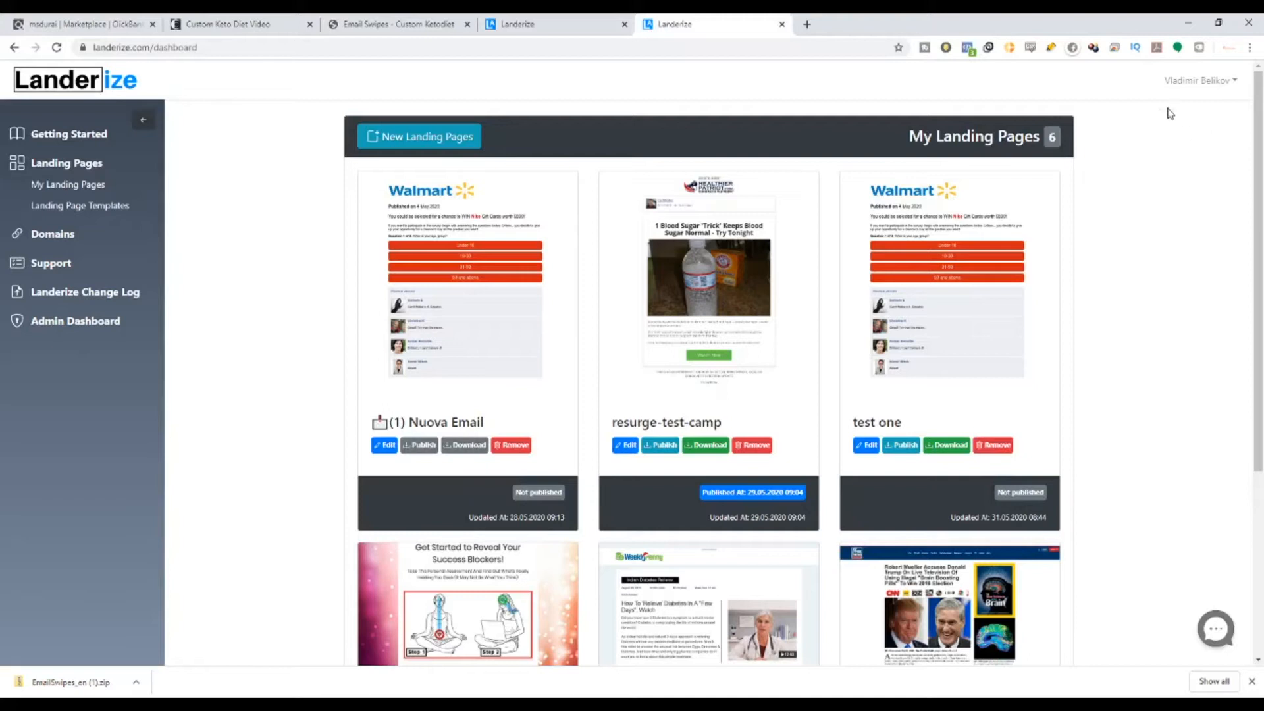
pyautogui.moveTo(909, 136); pyautogui.dragTo(1034, 137)
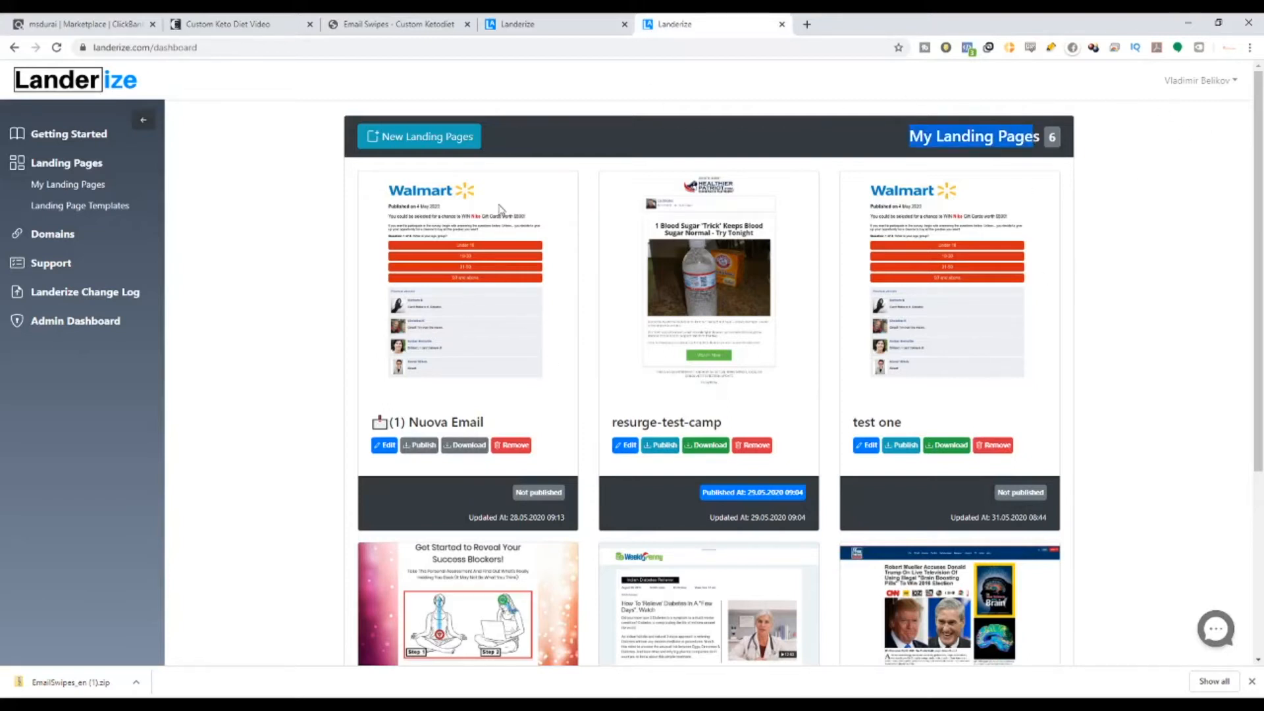
pyautogui.click(73, 136)
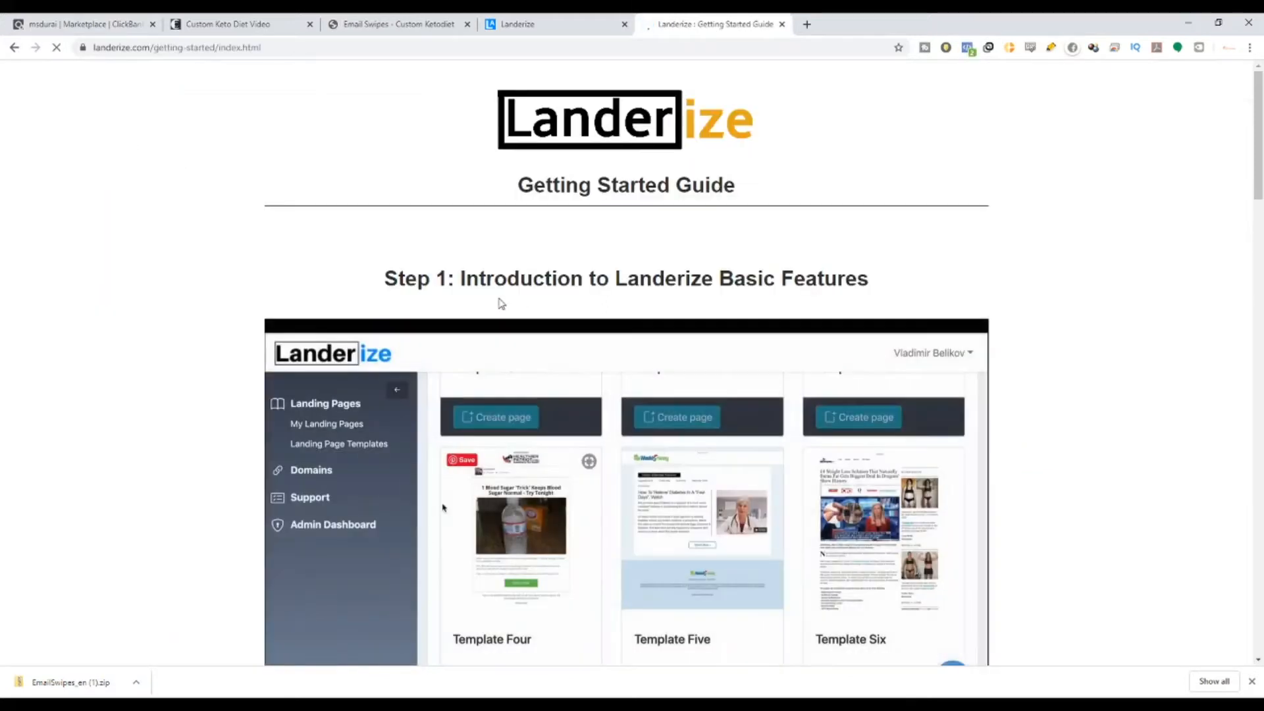
# Examine the Getting Started guide's steps, including basic features, Amazon Web Services setup, the support team and the onboarding call.
pyautogui.moveTo(405, 278); pyautogui.dragTo(838, 277)
pyautogui.scroll(-3, 837, 277)
pyautogui.scroll(-6, 836, 270)
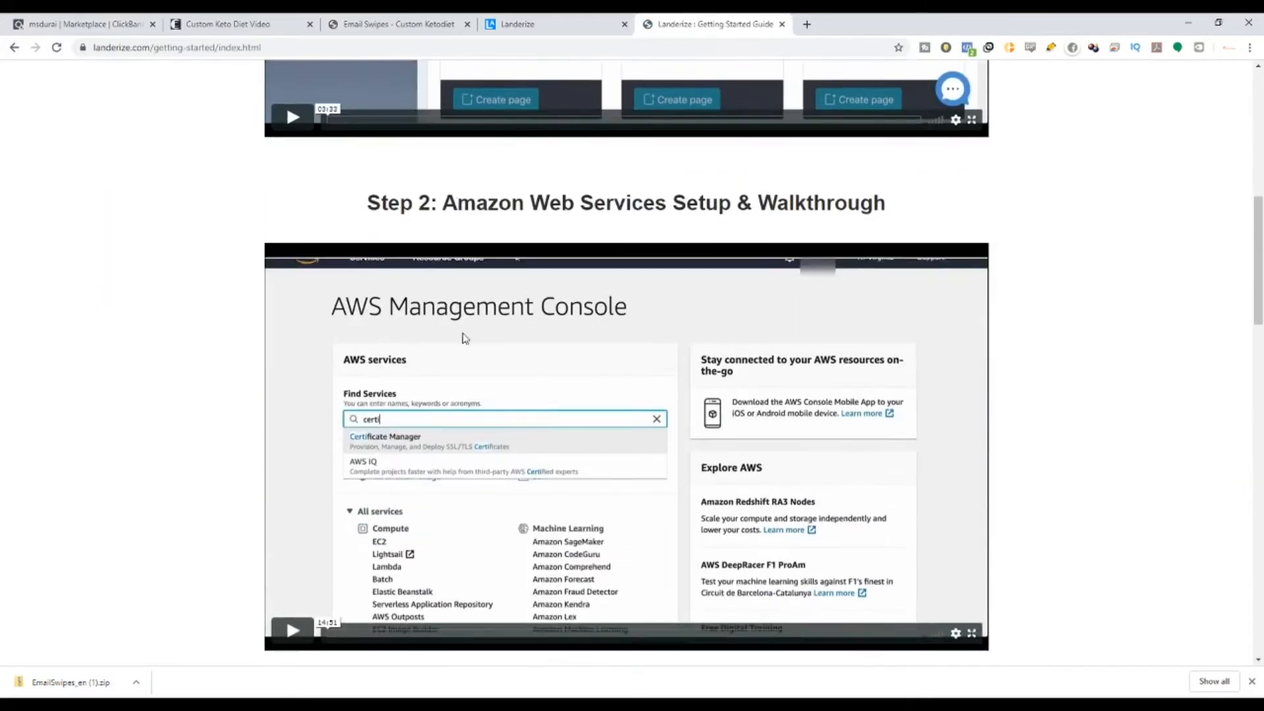
pyautogui.moveTo(401, 200); pyautogui.dragTo(860, 199)
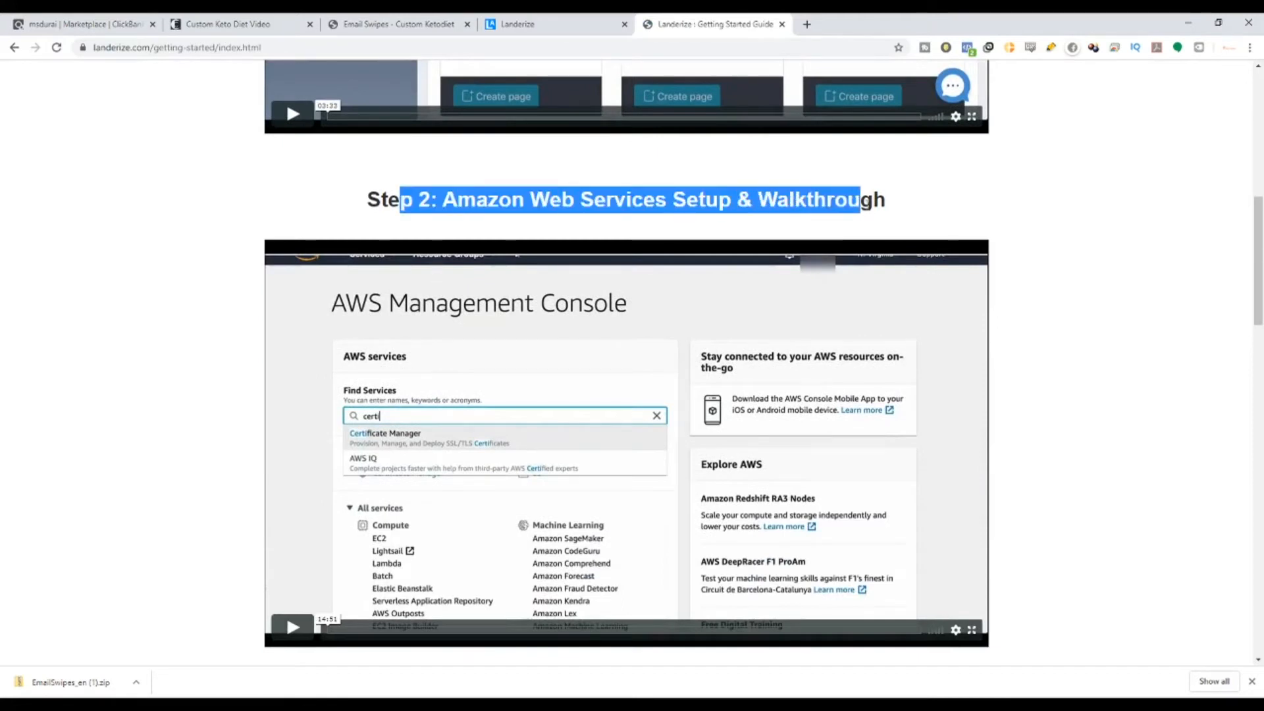
pyautogui.scroll(-5, 890, 219)
pyautogui.moveTo(417, 384); pyautogui.dragTo(911, 376)
pyautogui.scroll(-8, 911, 375)
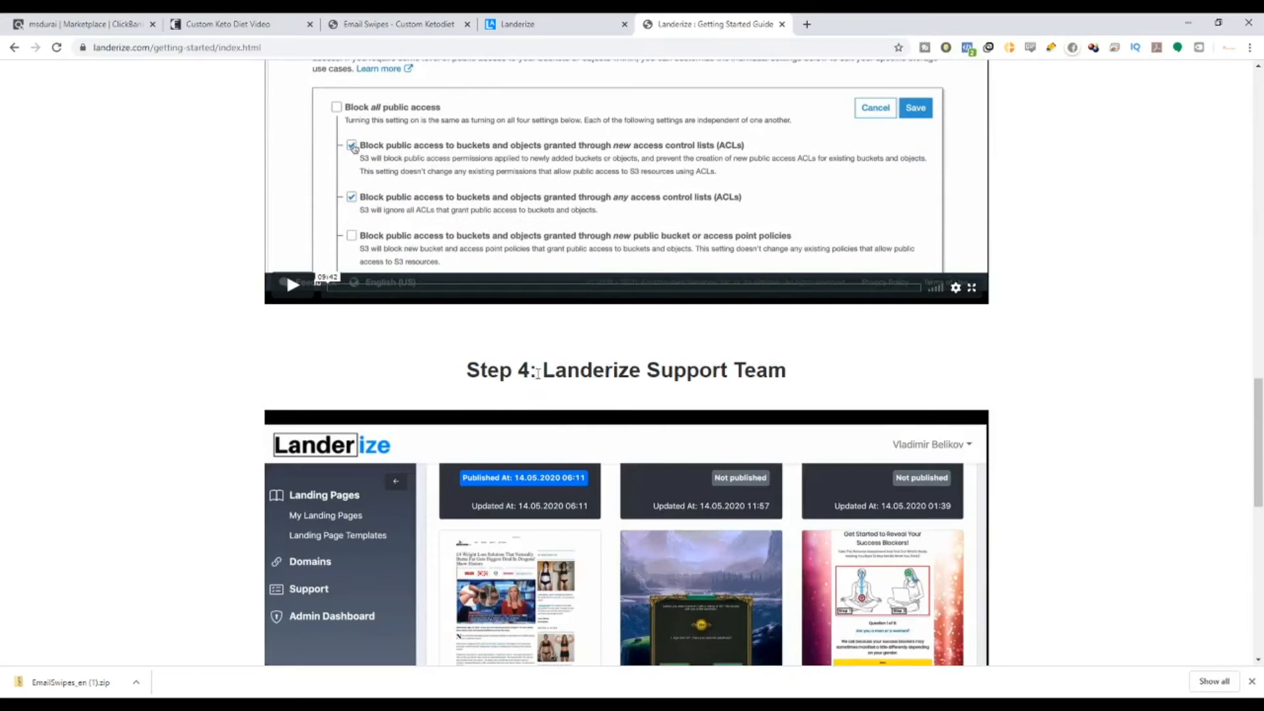
pyautogui.moveTo(537, 373); pyautogui.dragTo(790, 373)
pyautogui.scroll(-7, 761, 415)
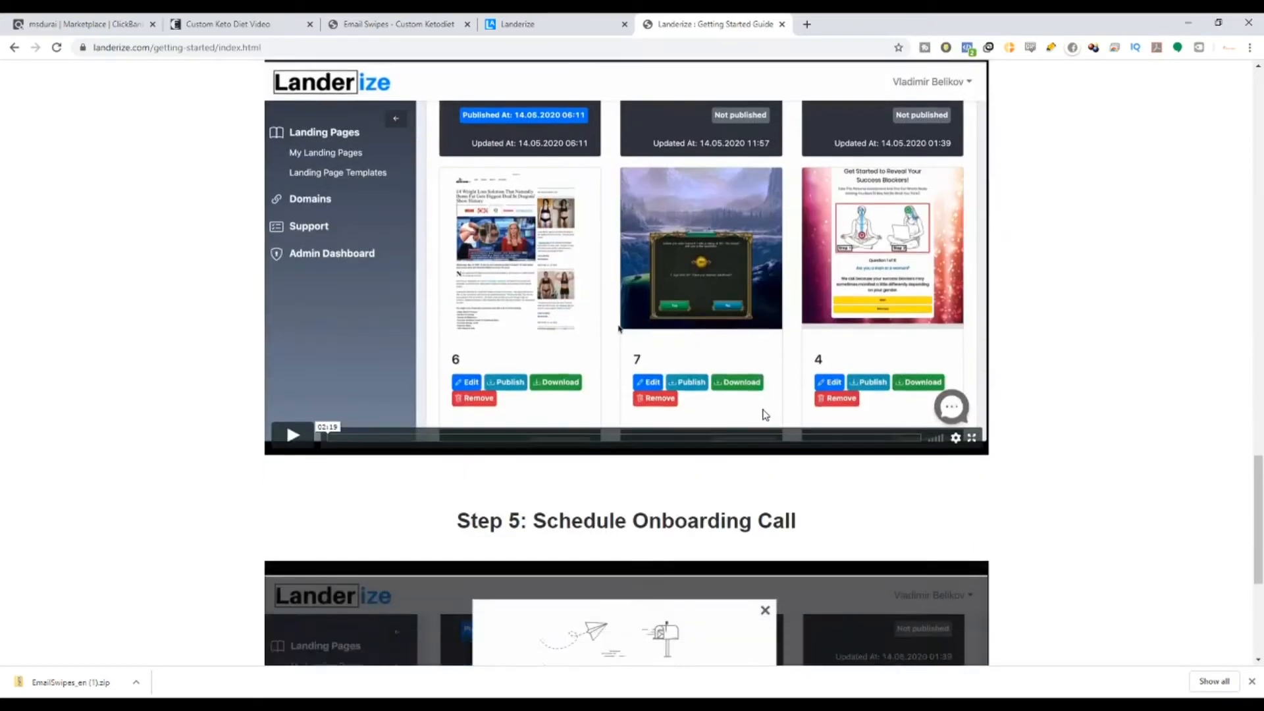
pyautogui.moveTo(572, 424); pyautogui.dragTo(1213, 457)
pyautogui.scroll(20, 1214, 456)
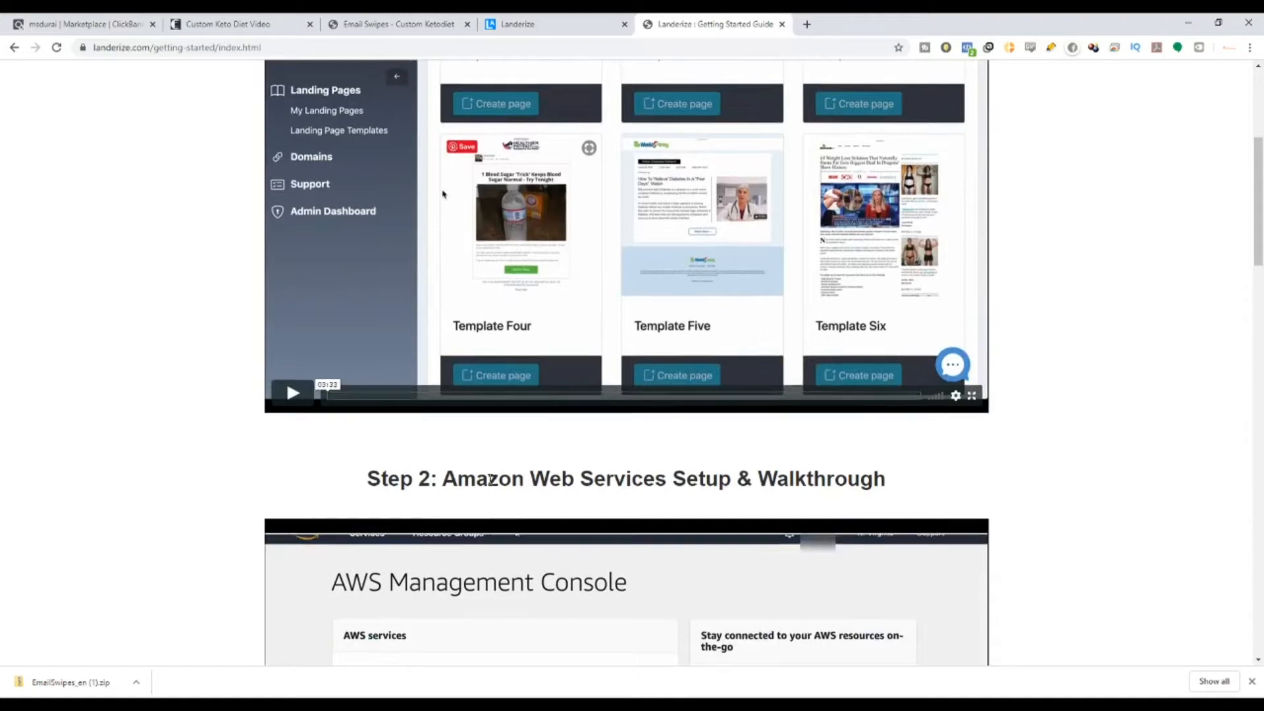
pyautogui.scroll(-3, 490, 478)
pyautogui.moveTo(378, 283); pyautogui.dragTo(886, 283)
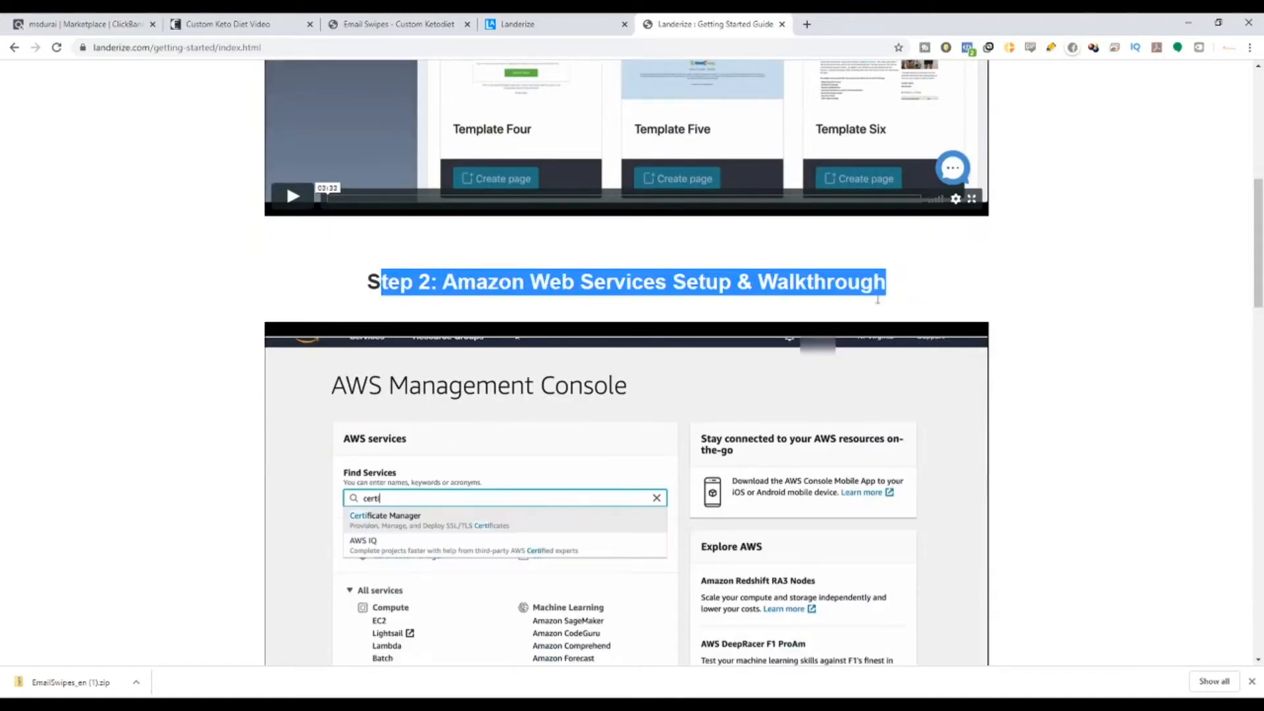
pyautogui.scroll(-5, 510, 388)
pyautogui.scroll(12, 124, 104)
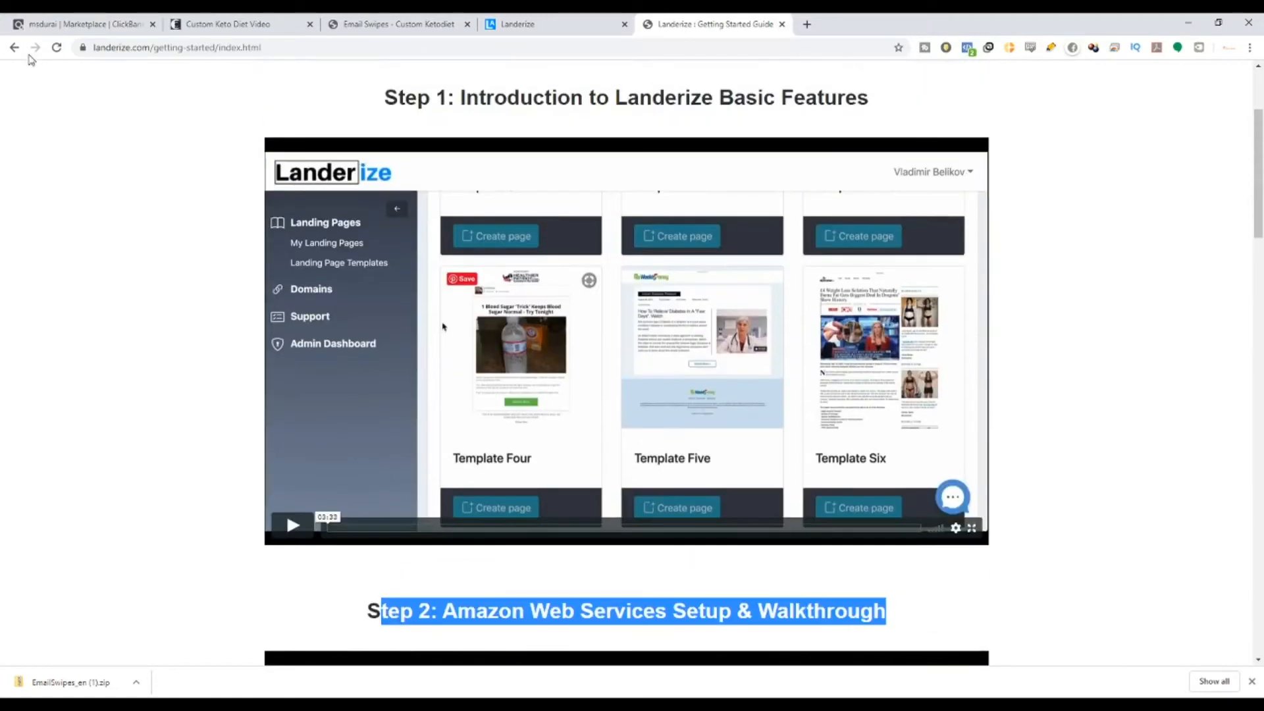
# Return to the dashboard, start a new landing page, and browse the available templates.
pyautogui.click(14, 47)
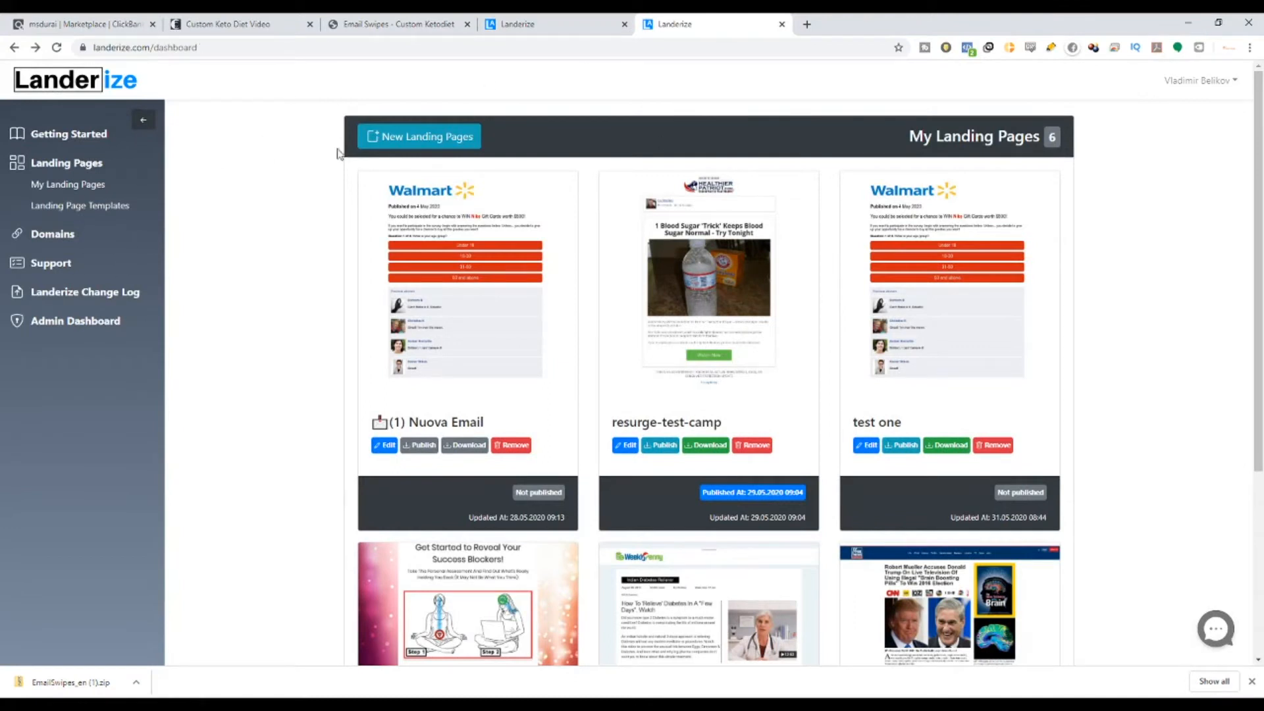
pyautogui.click(372, 136)
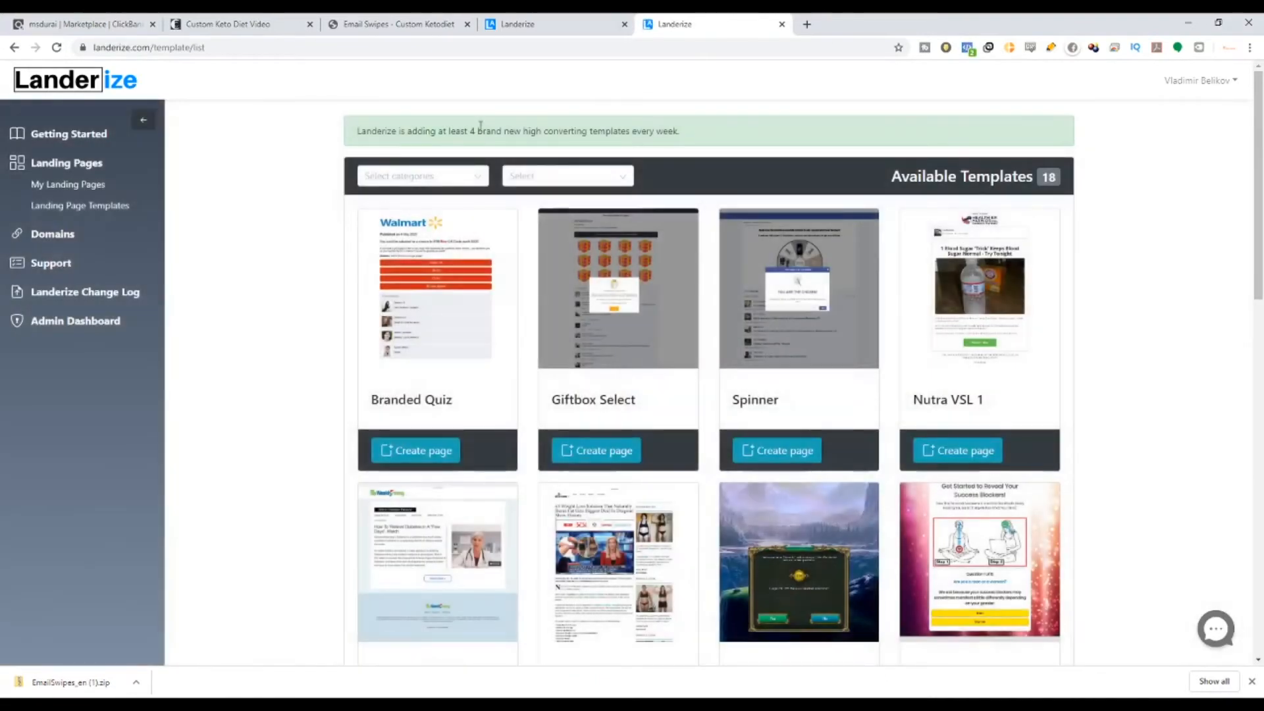
pyautogui.moveTo(896, 176); pyautogui.dragTo(1088, 186)
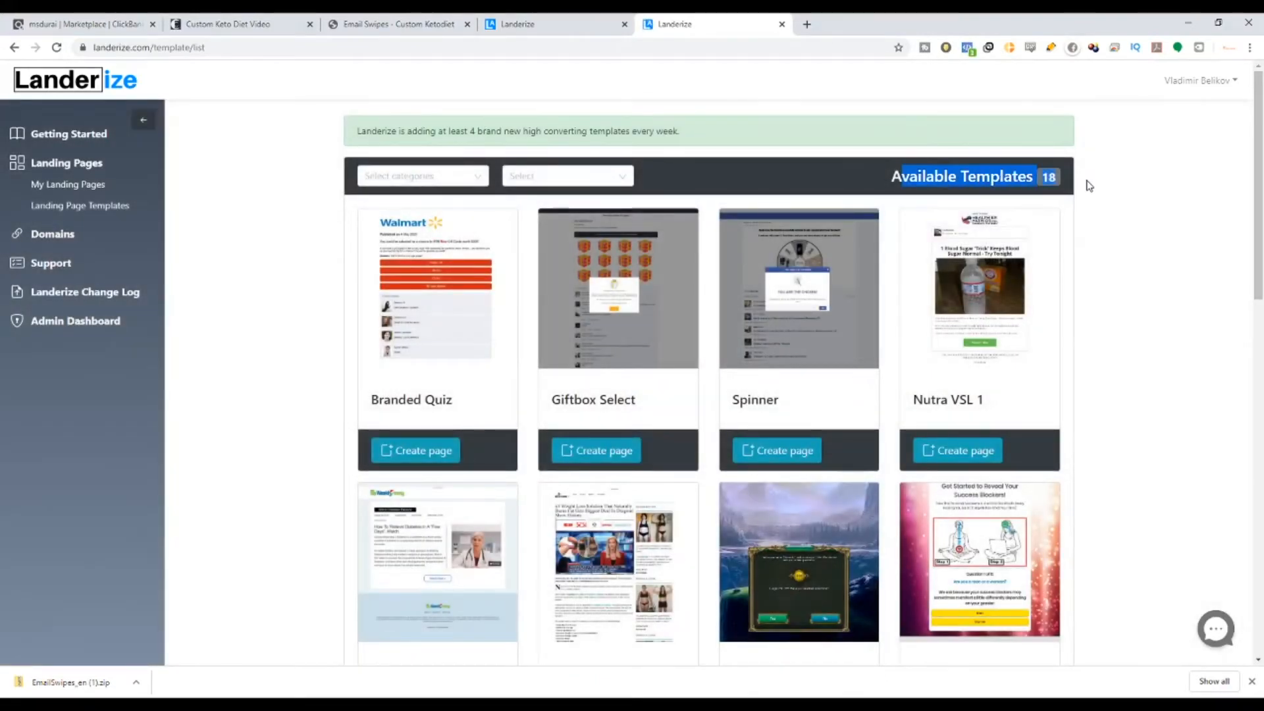
pyautogui.scroll(-1, 659, 339)
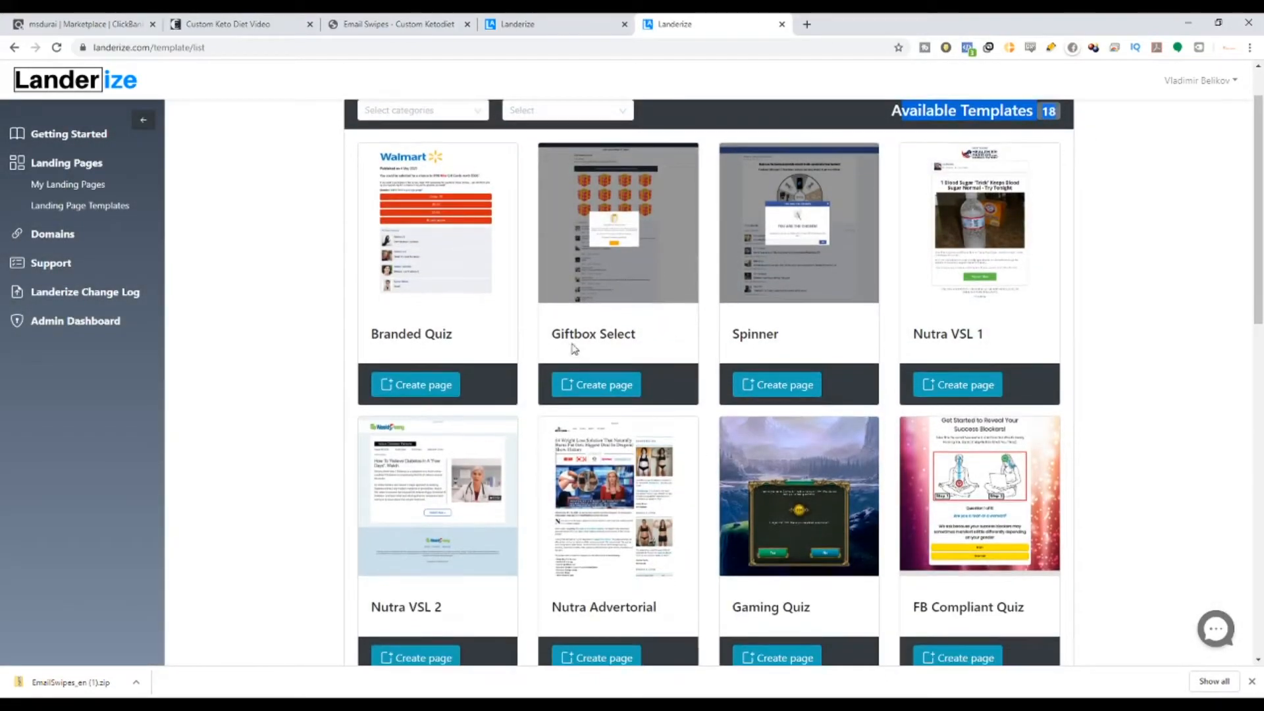
# Read the notice above the template list about new high converting templates being added every week.
pyautogui.scroll(1, 395, 289)
pyautogui.scroll(1, 395, 288)
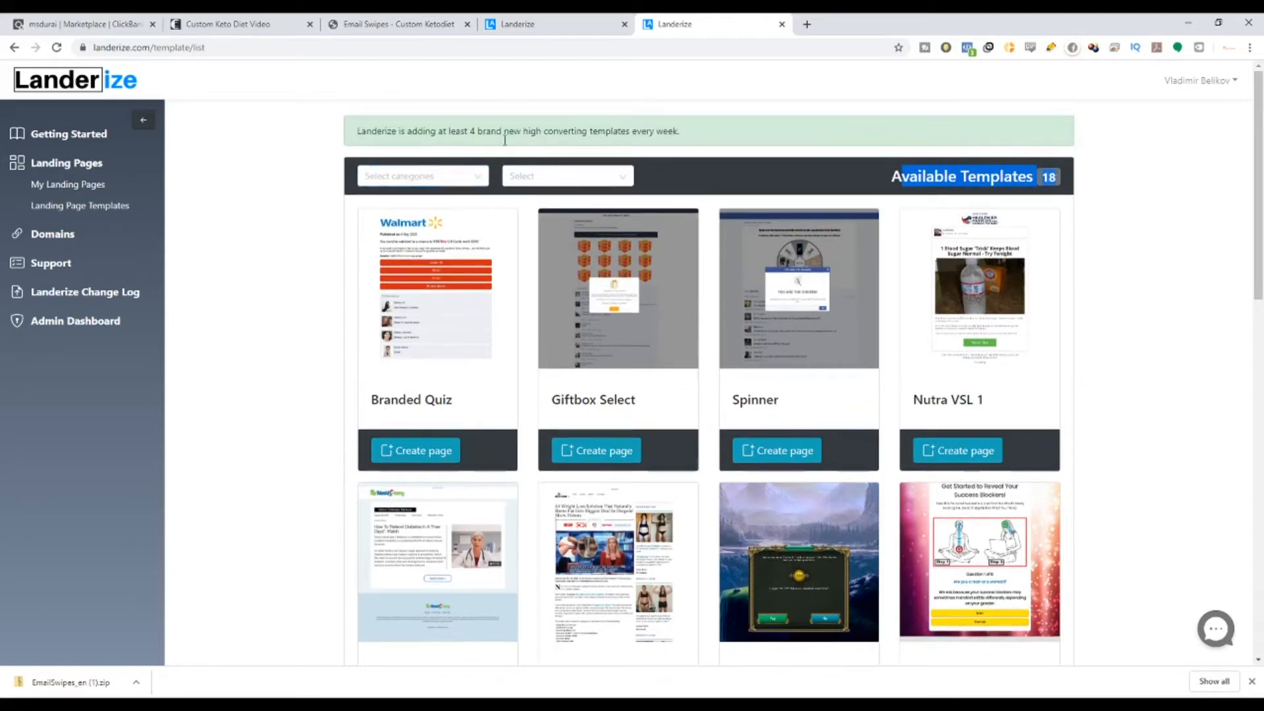
pyautogui.click(539, 155)
pyautogui.moveTo(357, 131); pyautogui.dragTo(654, 134)
pyautogui.moveTo(425, 131); pyautogui.dragTo(649, 134)
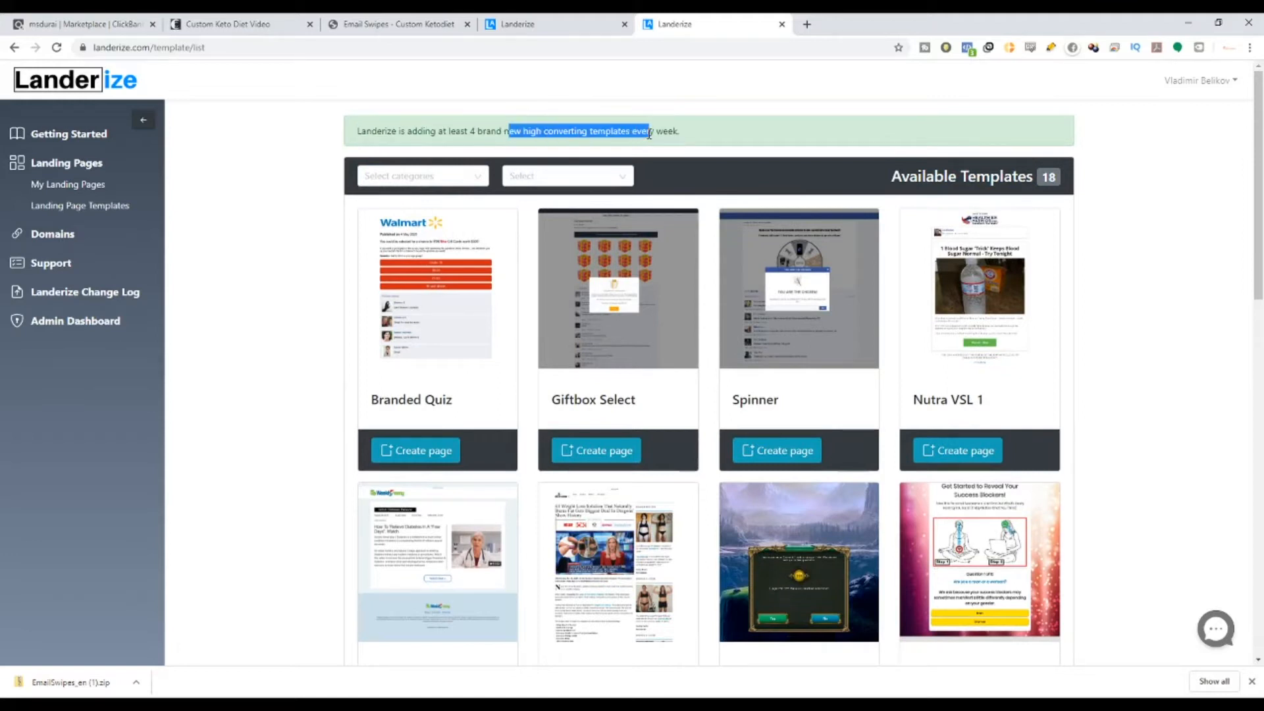
# Examine the first two rows of templates, from Branded Quiz, Giftbox Select and Spinner to Nutra VSL 2 and Nutra Advertorial.
pyautogui.scroll(-2, 718, 171)
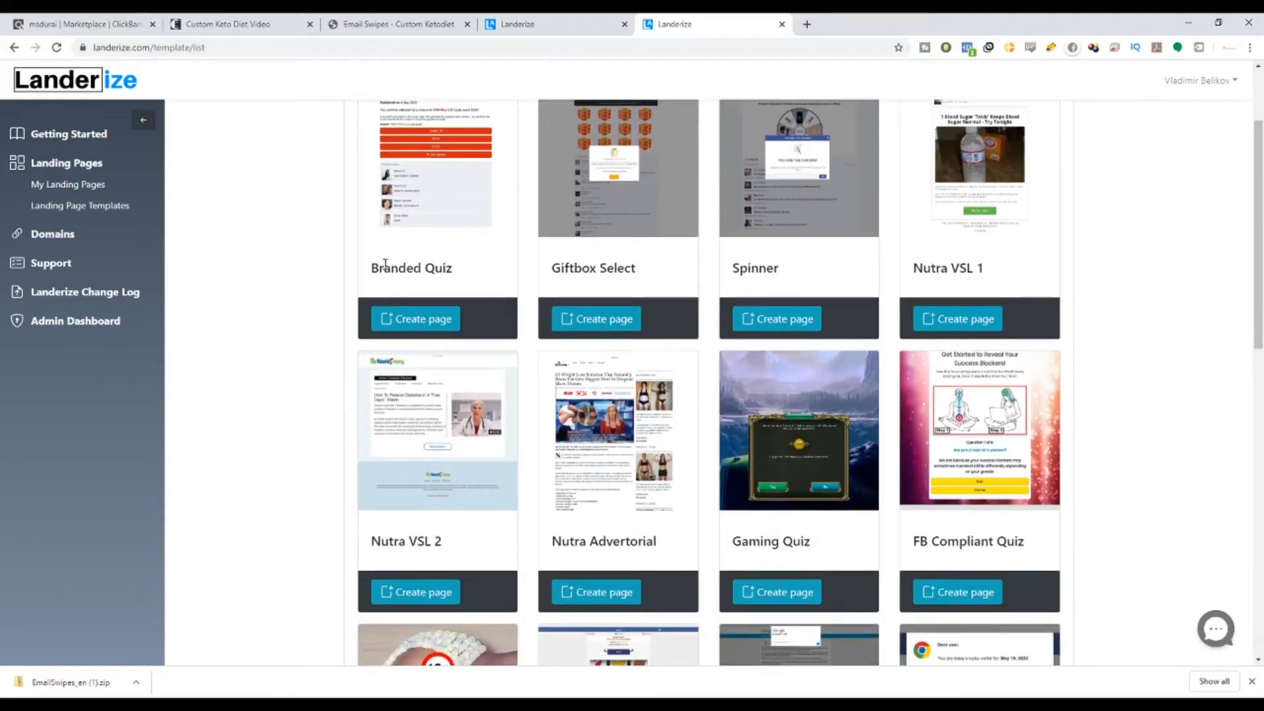
pyautogui.moveTo(385, 265); pyautogui.dragTo(464, 272)
pyautogui.moveTo(569, 271); pyautogui.dragTo(784, 306)
pyautogui.click(909, 271)
pyautogui.scroll(-2, 816, 410)
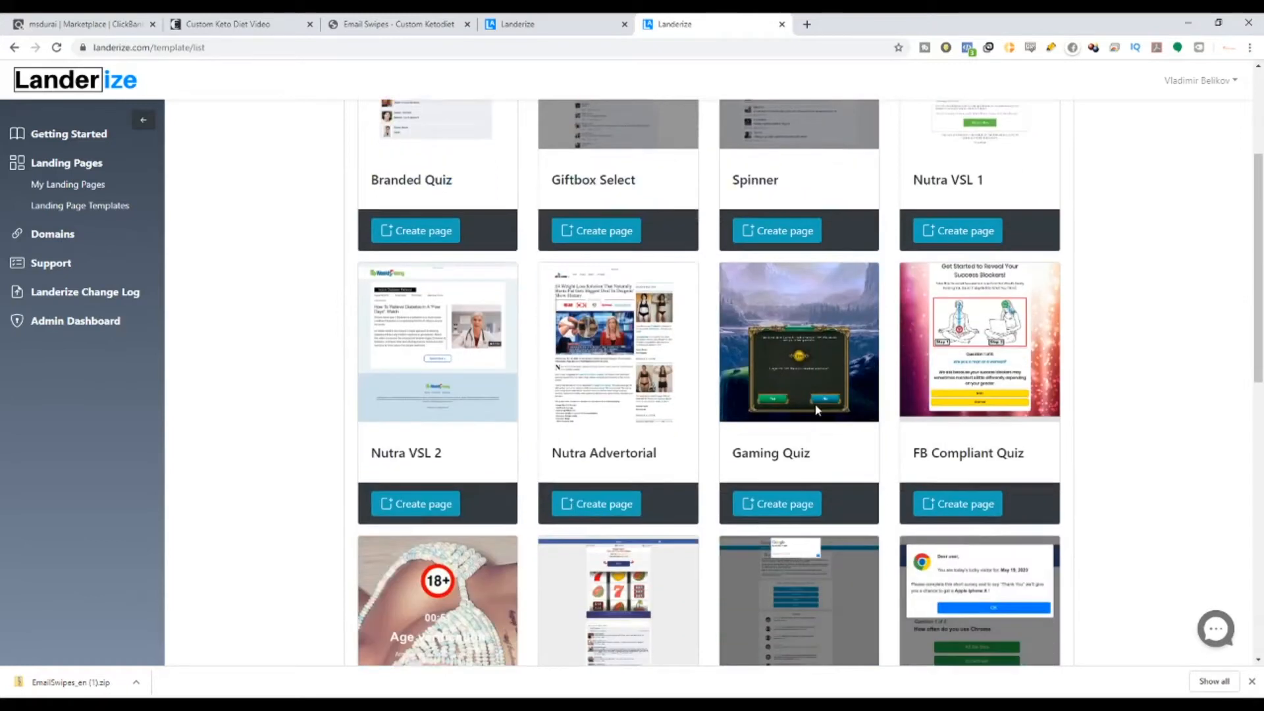
pyautogui.scroll(-1, 816, 410)
pyautogui.moveTo(404, 409); pyautogui.dragTo(443, 409)
pyautogui.moveTo(590, 409); pyautogui.dragTo(639, 409)
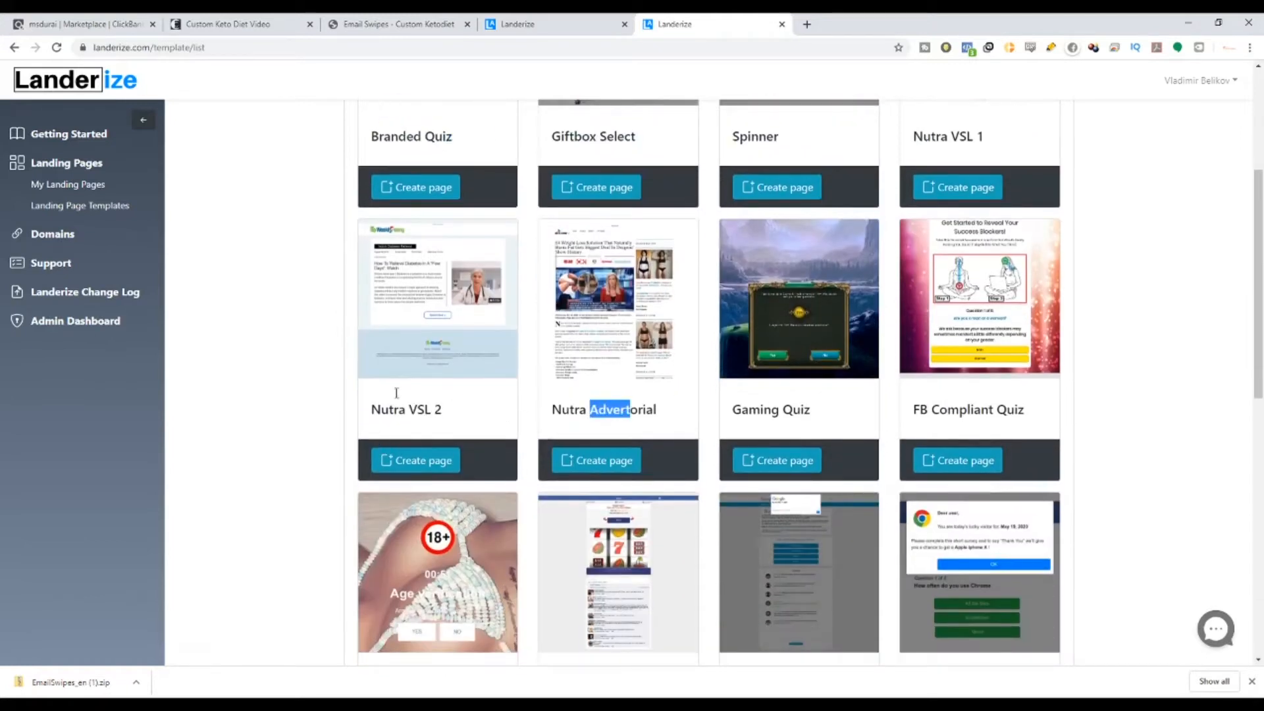
pyautogui.moveTo(380, 136); pyautogui.dragTo(454, 137)
# Examine the remaining templates, including the quiz landers, CBD Advertorial and Brain Stimulant Nutra, and return to the start of the list.
pyautogui.scroll(-5, 757, 309)
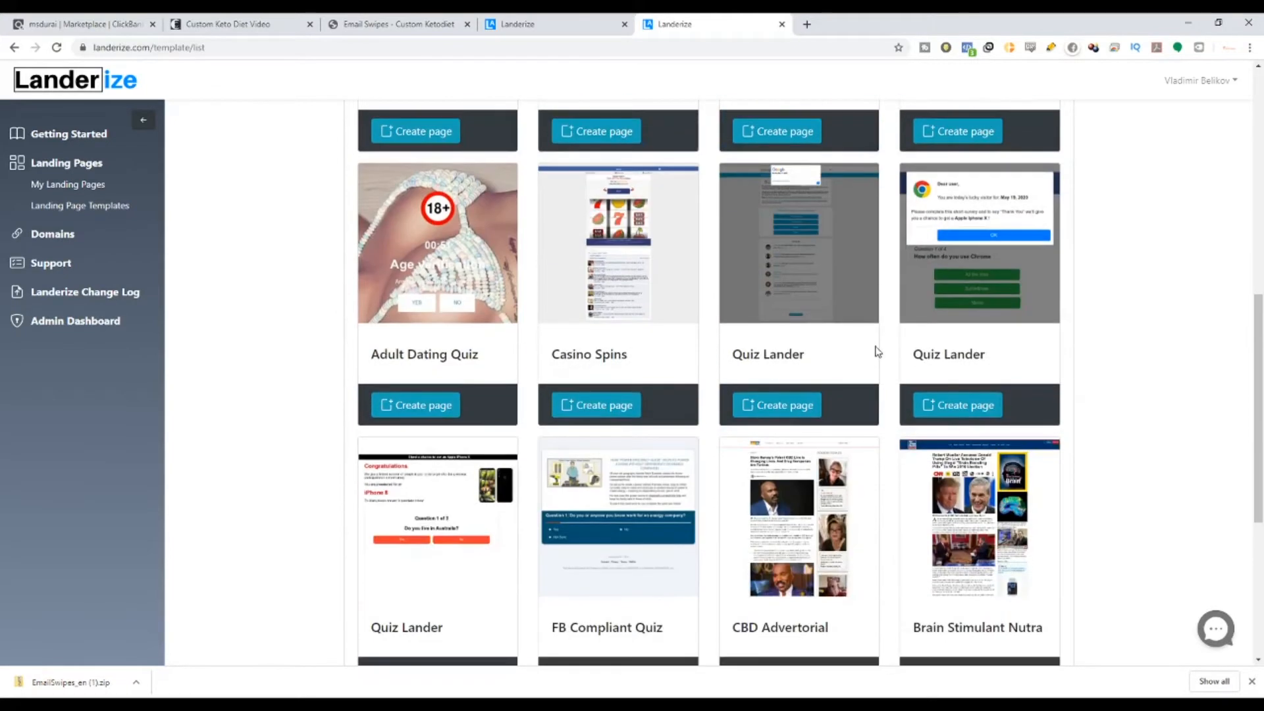
pyautogui.scroll(2, 878, 353)
pyautogui.scroll(-5, 923, 355)
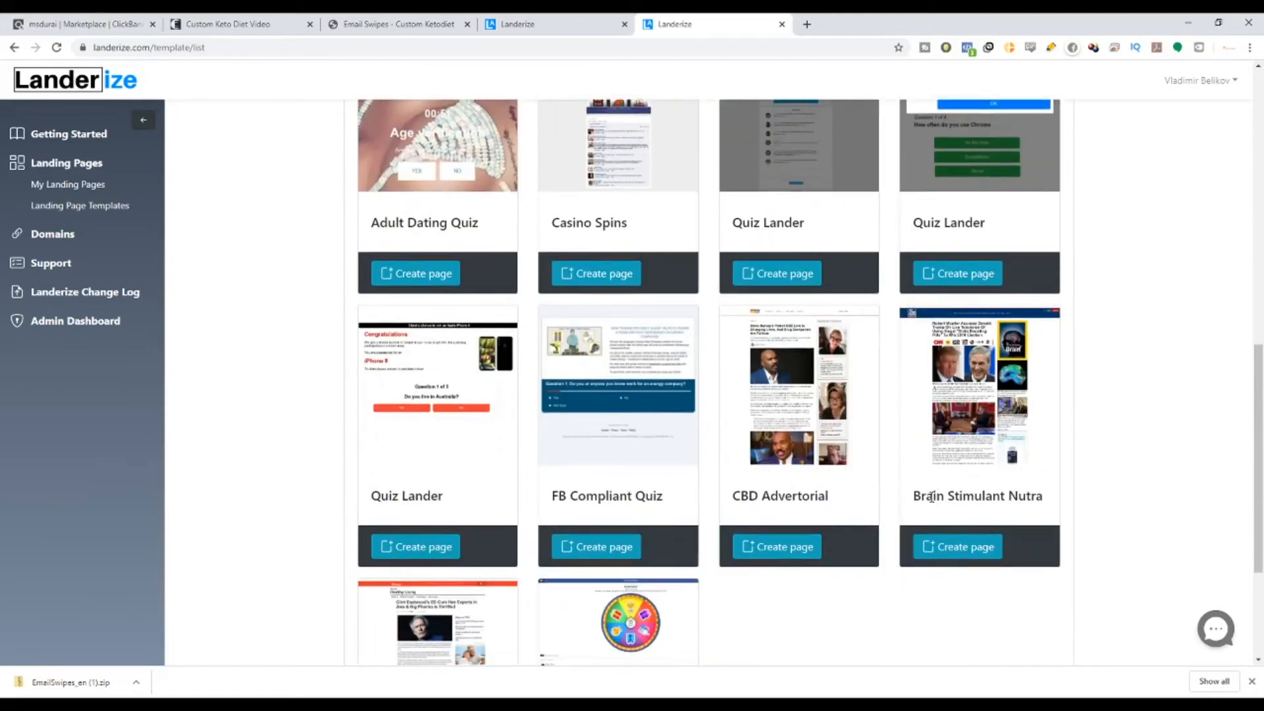
pyautogui.moveTo(931, 497); pyautogui.dragTo(1029, 495)
pyautogui.moveTo(741, 496); pyautogui.dragTo(844, 504)
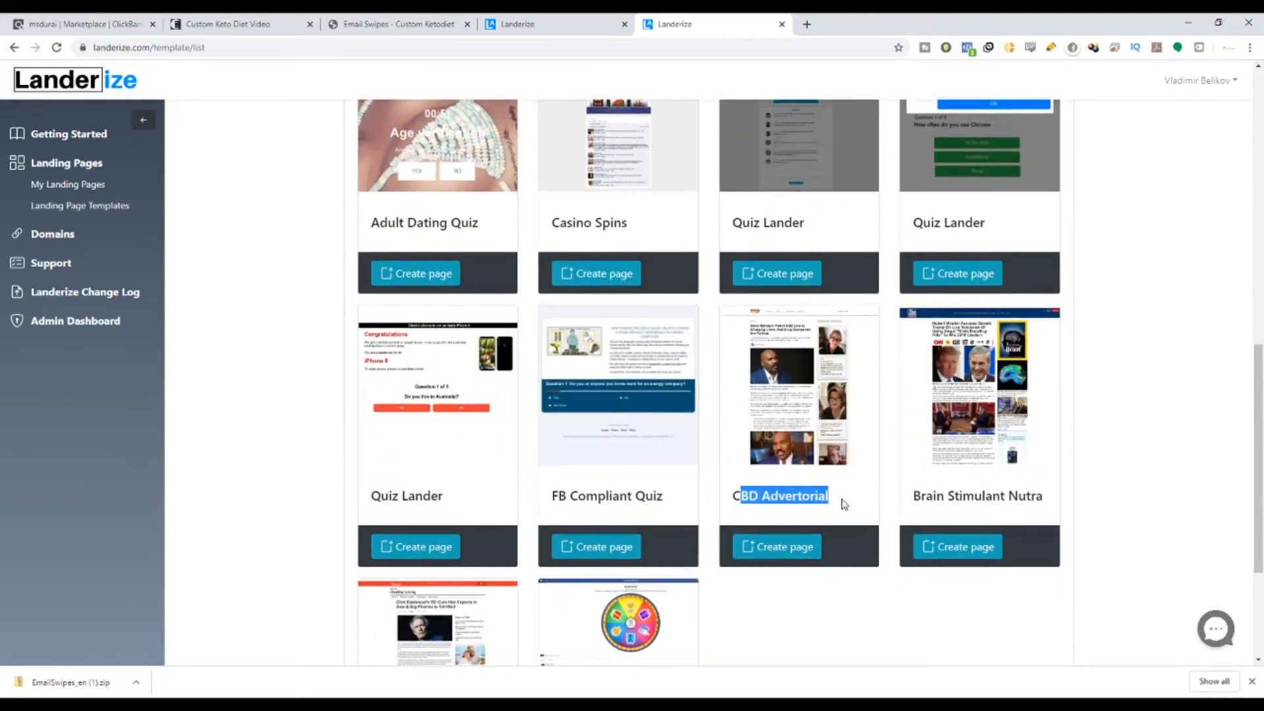
pyautogui.scroll(-3, 527, 520)
pyautogui.scroll(6, 516, 418)
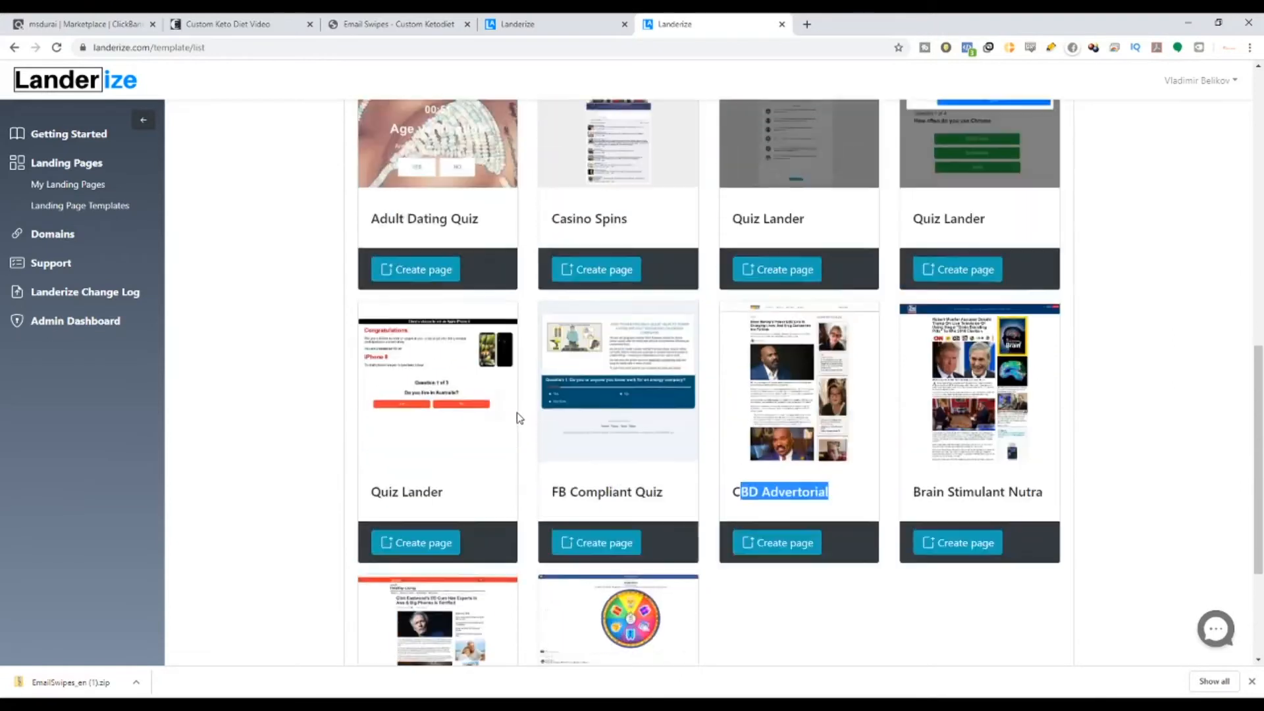
pyautogui.scroll(7, 520, 417)
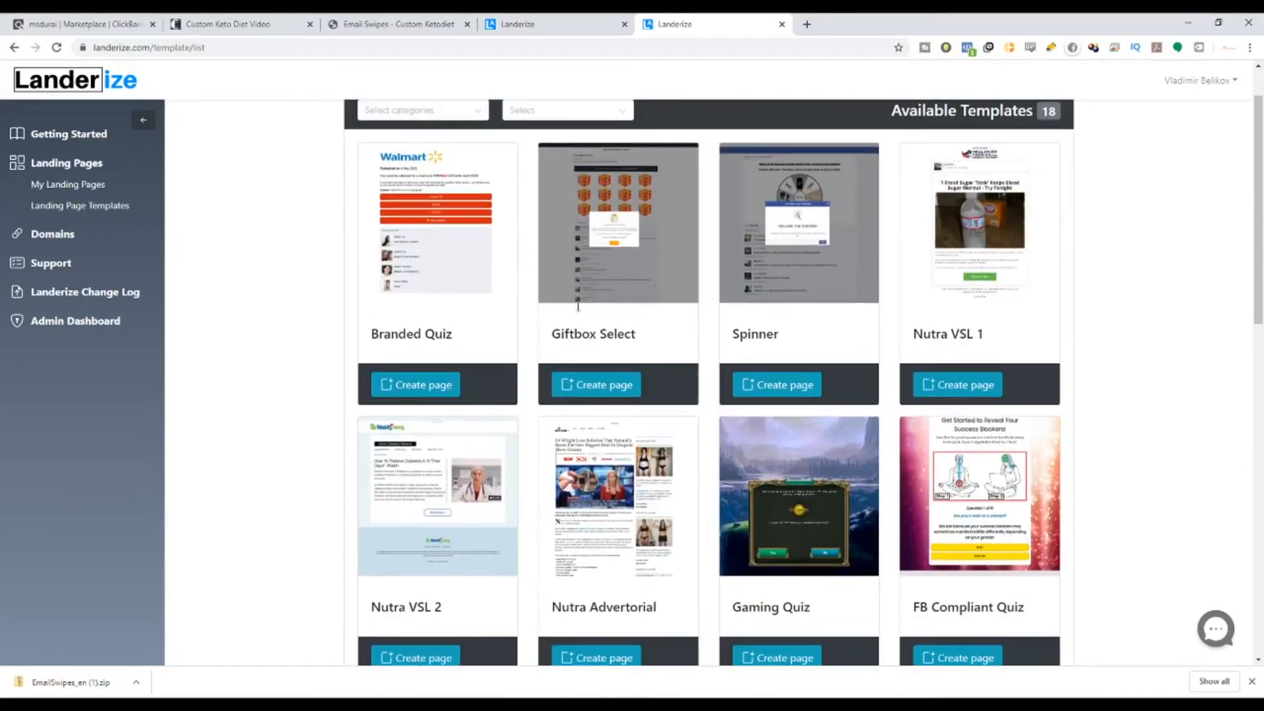
# Look at the Custom Keto Diet offer's video page and return to the Landerize template list.
pyautogui.click(284, 19)
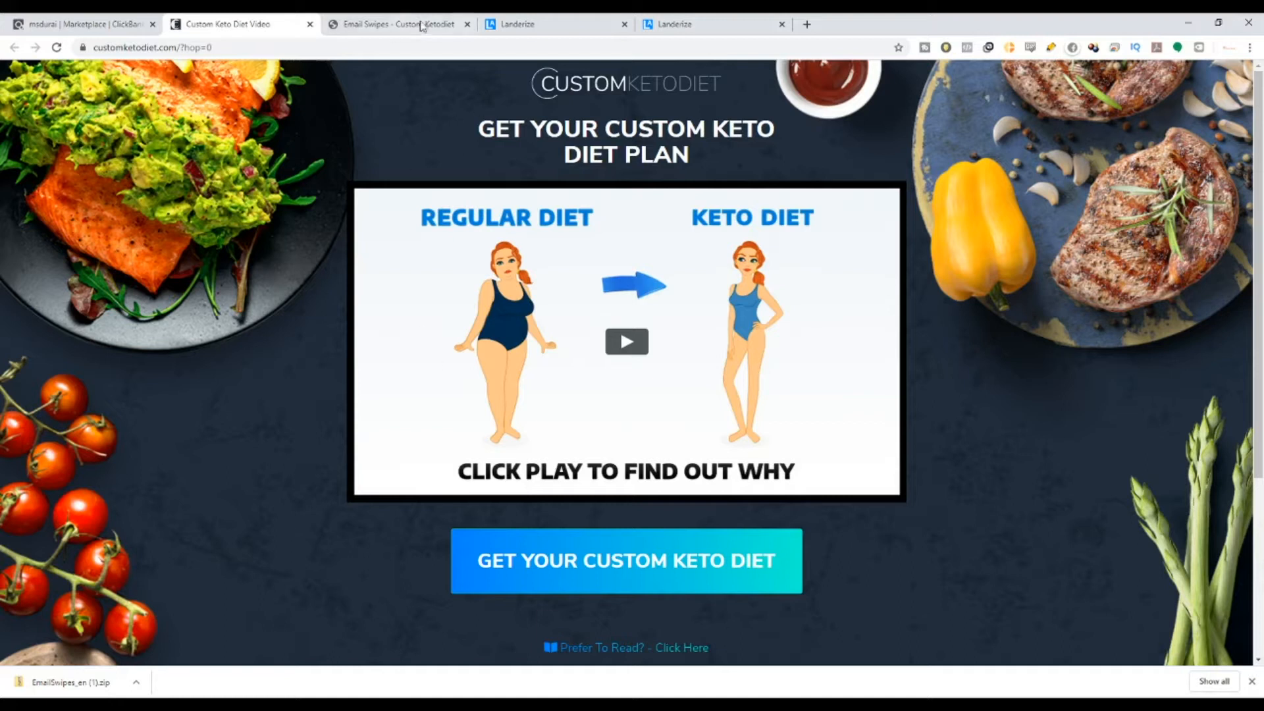
pyautogui.click(665, 25)
pyautogui.scroll(1, 1112, 336)
pyautogui.click(395, 23)
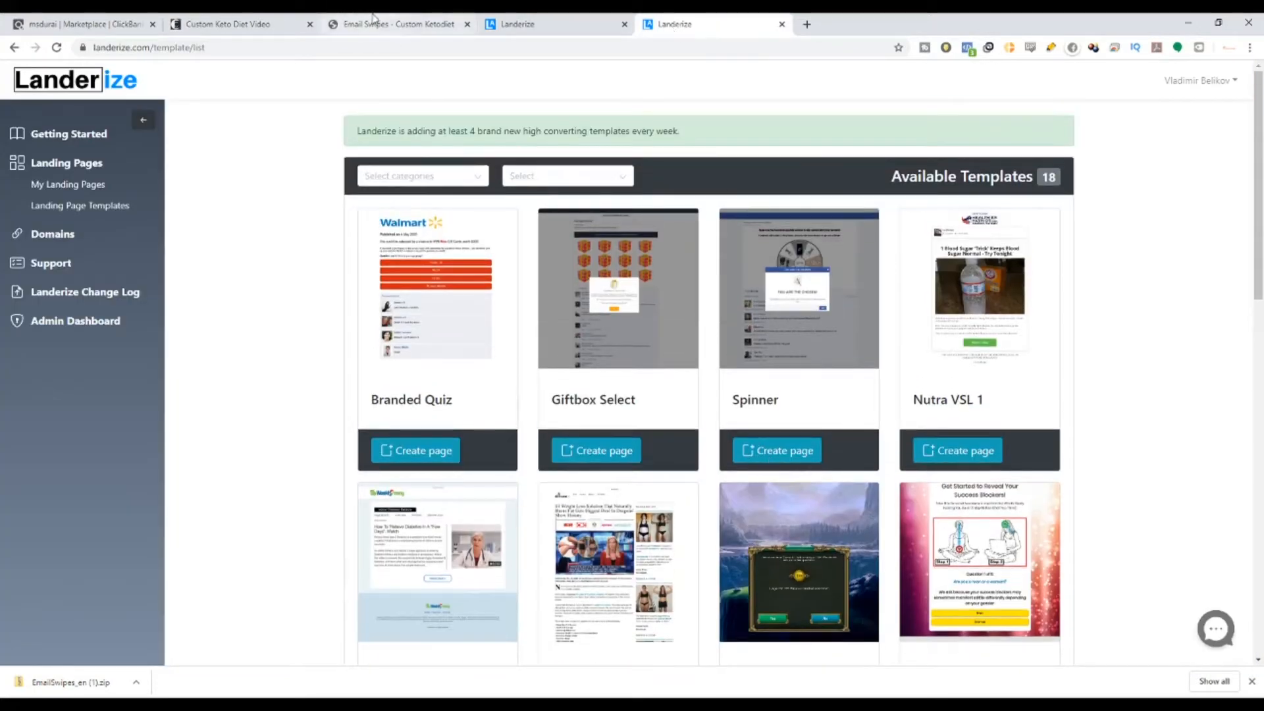
pyautogui.click(704, 21)
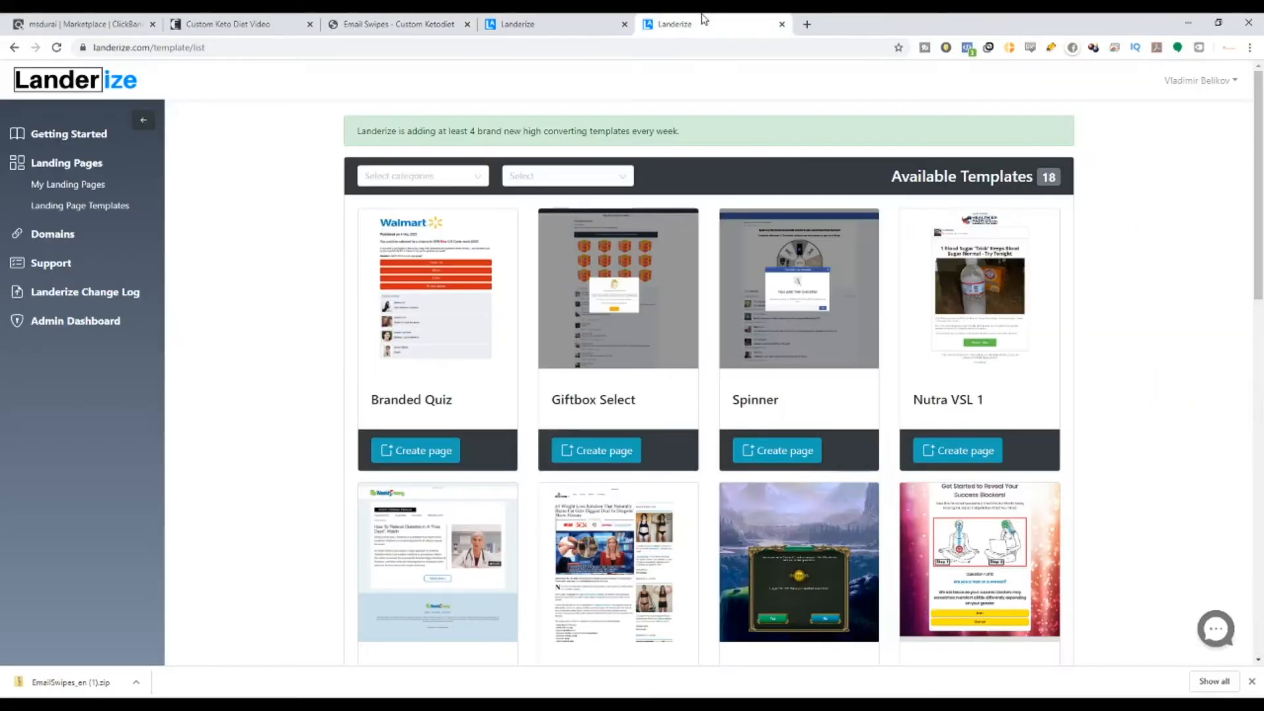
# Compare the Nutra VSL 1, Nutra VSL 2 and Nutra Advertorial templates as candidates for the keto offer.
pyautogui.scroll(-1, 1022, 450)
pyautogui.moveTo(394, 606); pyautogui.dragTo(515, 600)
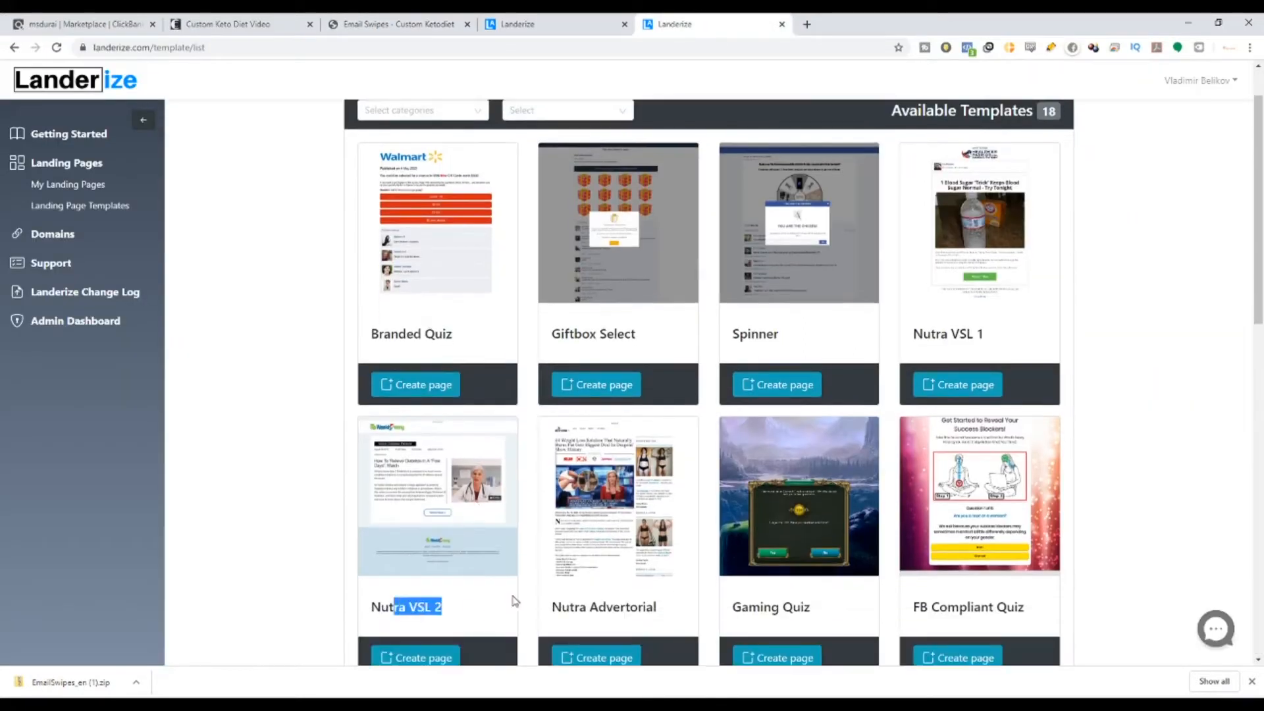
pyautogui.moveTo(931, 349); pyautogui.dragTo(986, 338)
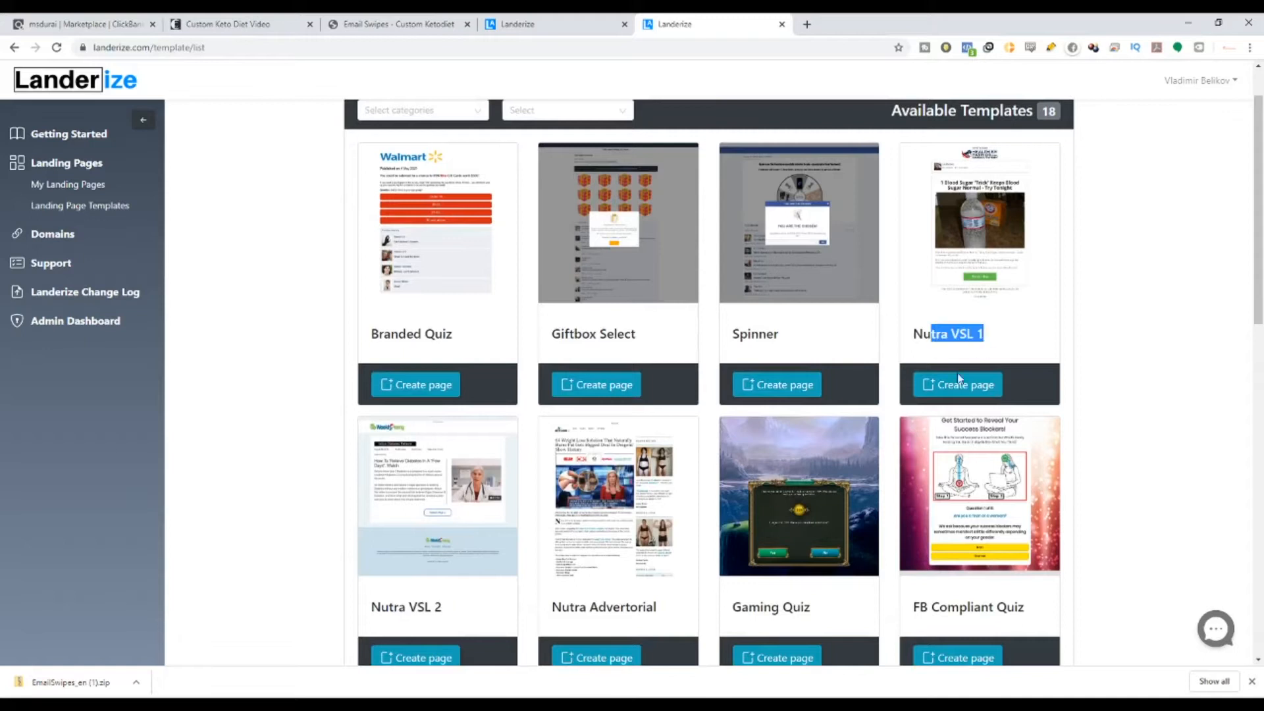
pyautogui.click(433, 600)
pyautogui.click(633, 617)
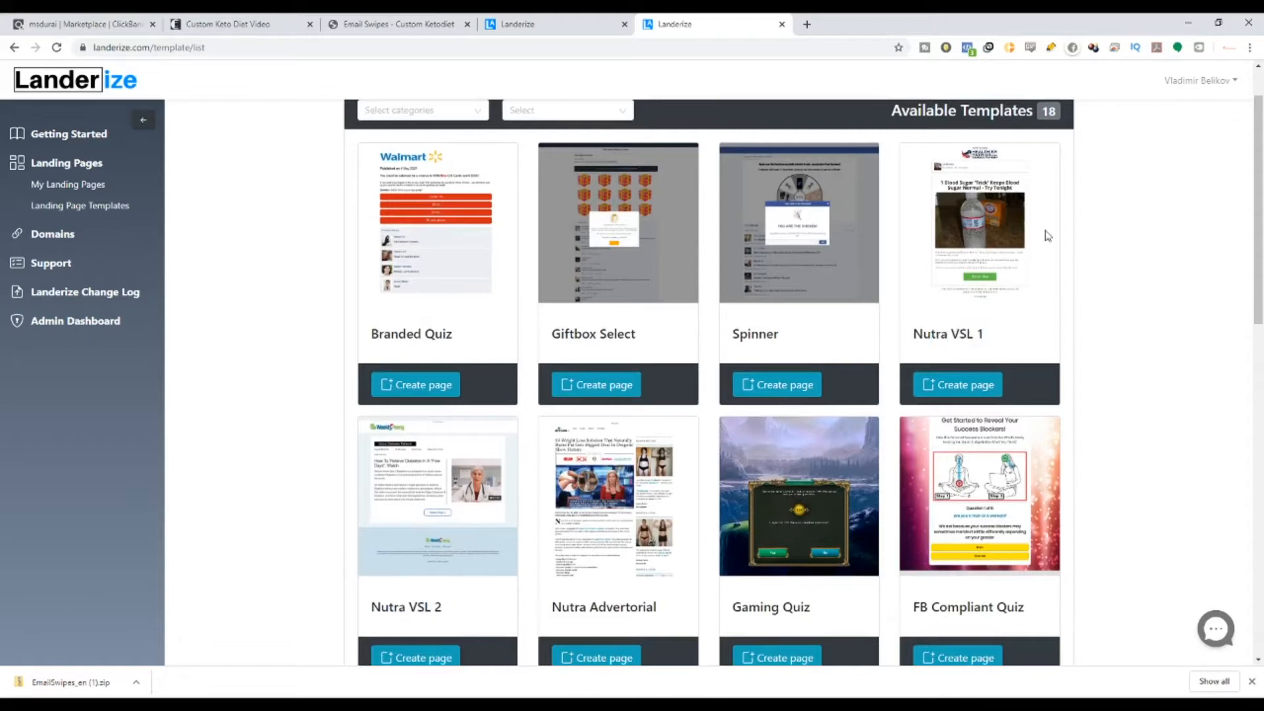
# Create a landing page named Custom Keto Diet from the Nutra VSL 1 template.
pyautogui.click(979, 385)
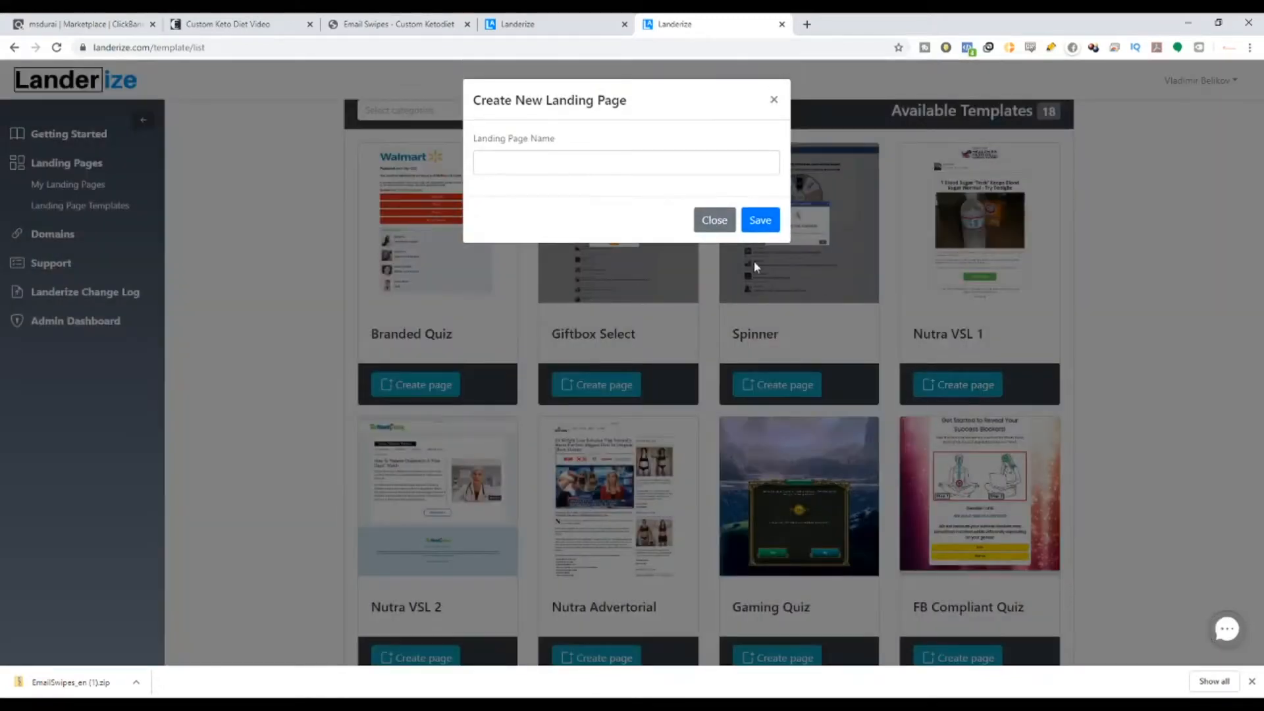
pyautogui.click(626, 154)
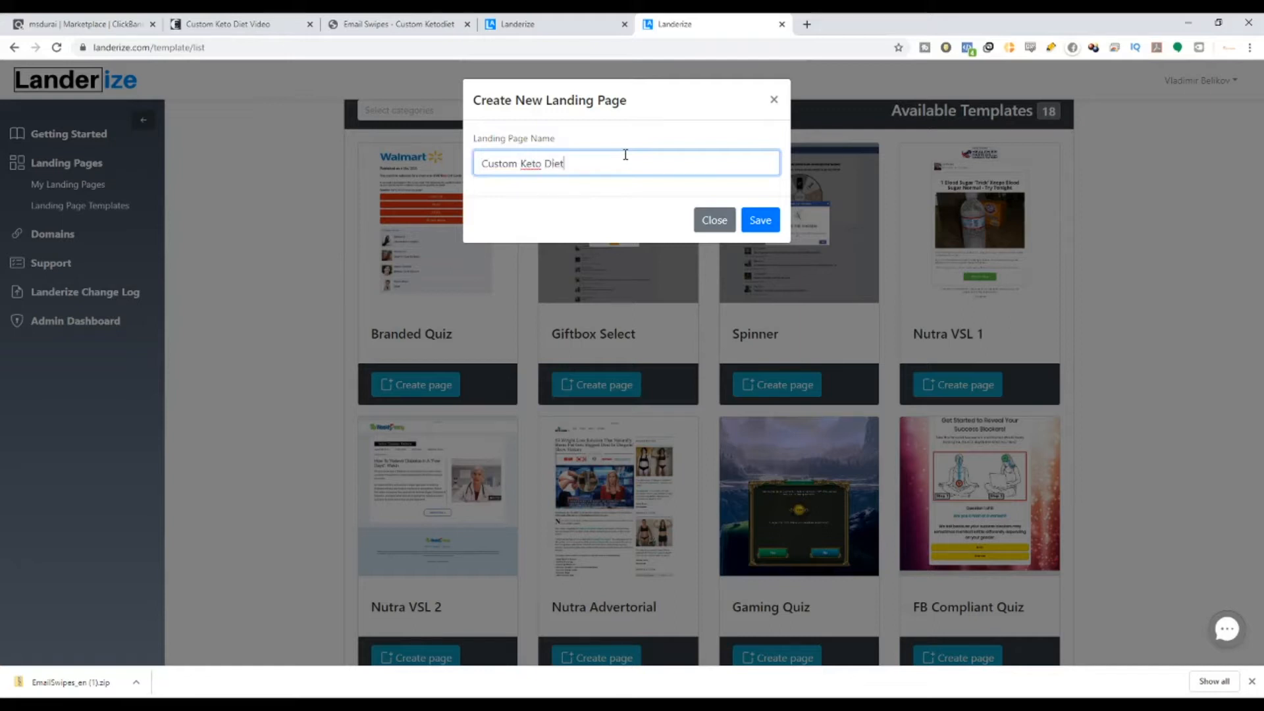
pyautogui.click(761, 224)
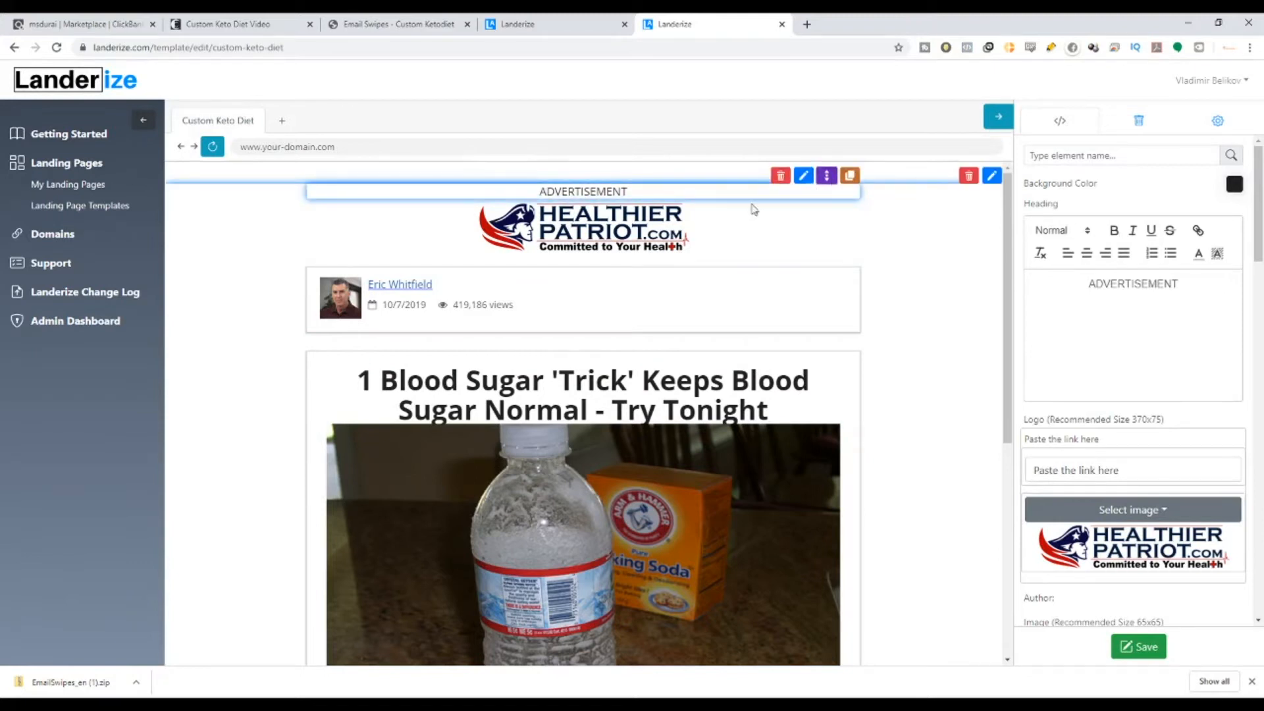
# Duplicate the ADVERTISEMENT heading as a new element named Heading21 and try repositioning it.
pyautogui.click(850, 175)
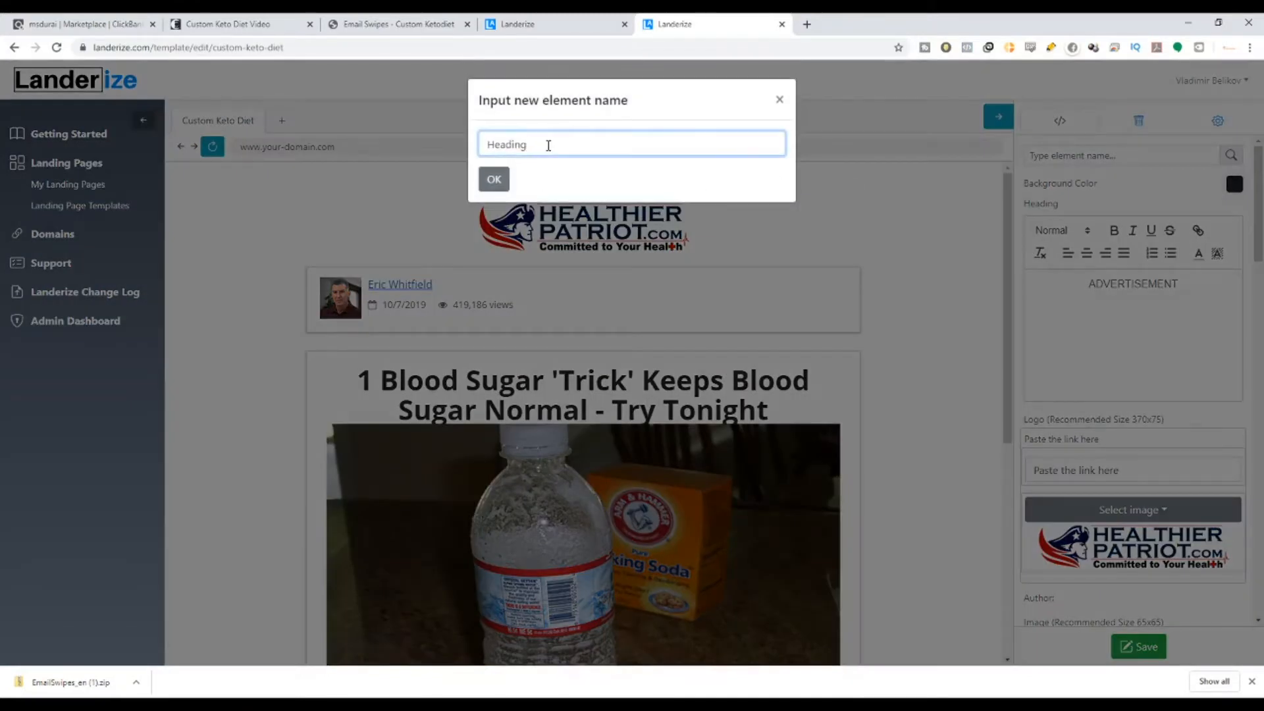
pyautogui.write('21')
pyautogui.click(502, 184)
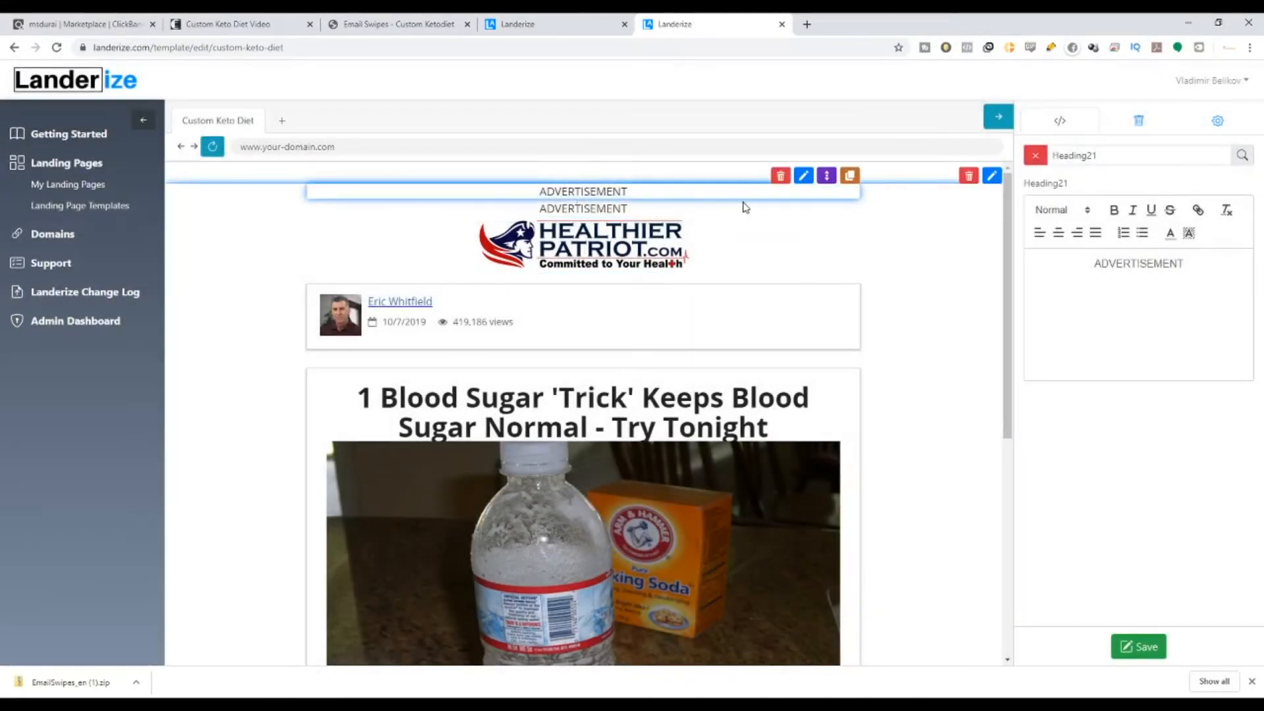
pyautogui.moveTo(827, 211); pyautogui.dragTo(804, 249)
pyautogui.click(680, 210)
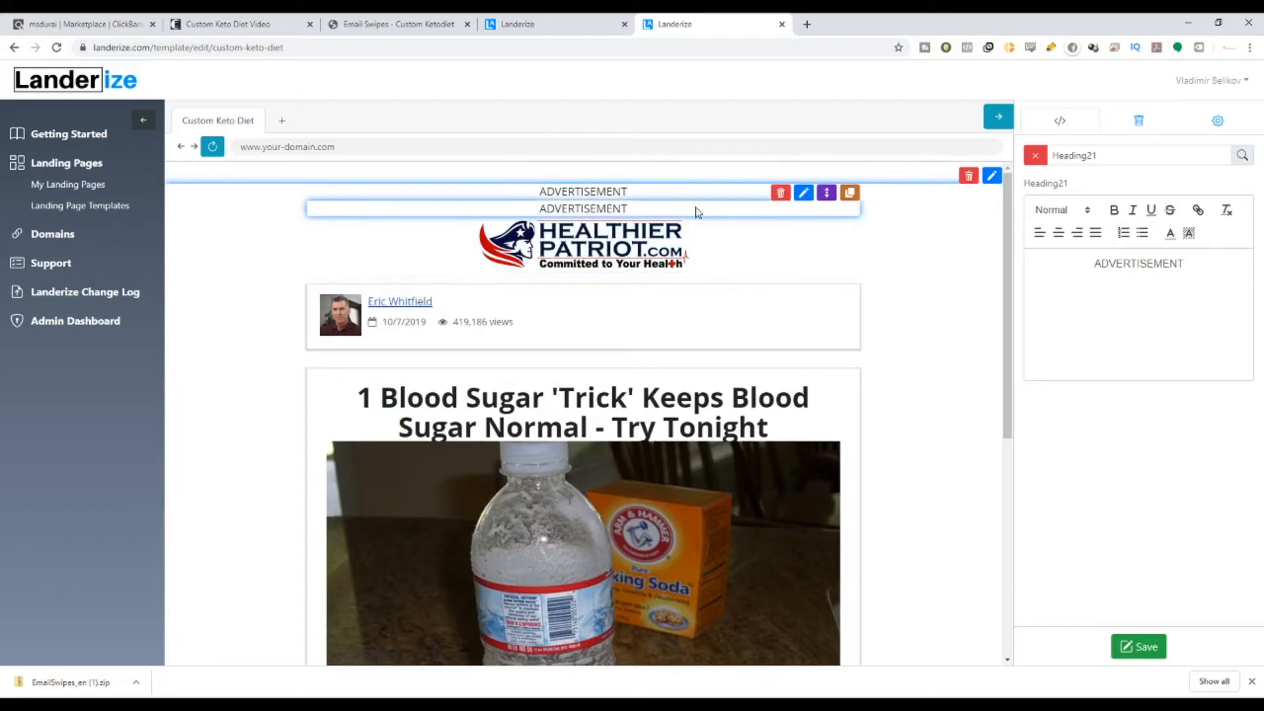
# Shorten the duplicated heading's text to ADV and delete that duplicate heading.
pyautogui.click(804, 192)
pyautogui.moveTo(1183, 265); pyautogui.dragTo(1117, 265)
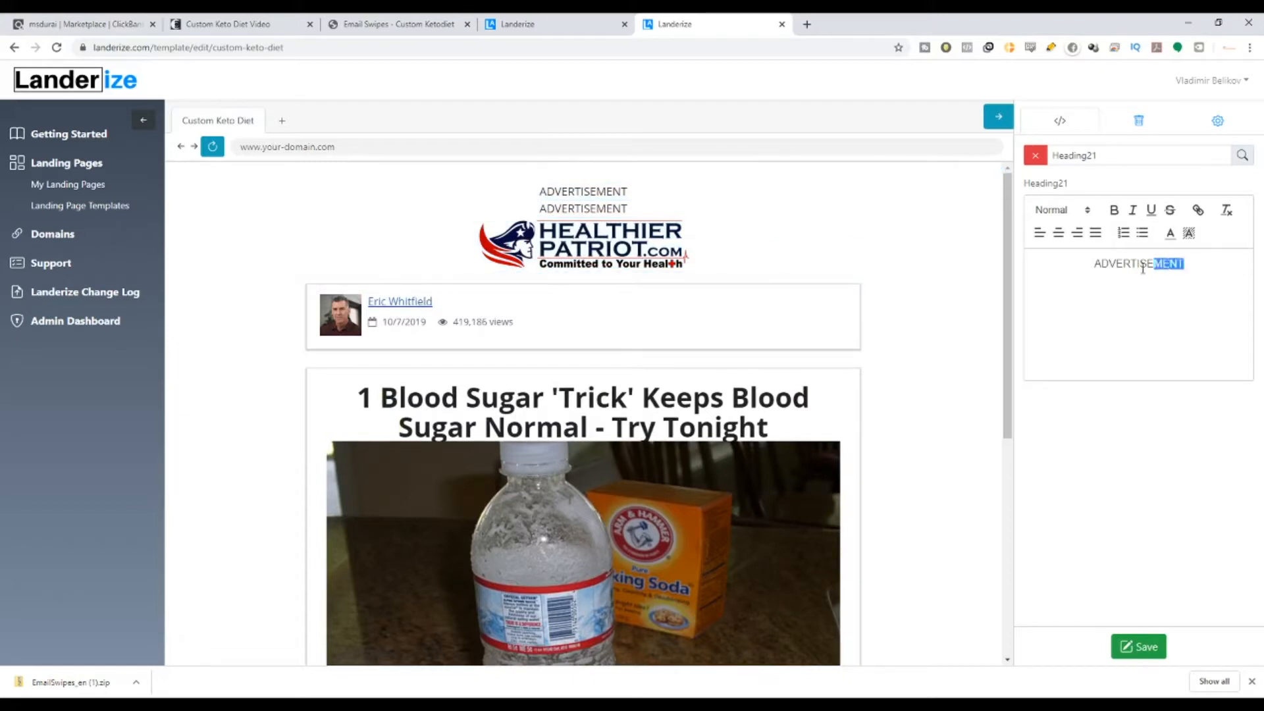
pyautogui.press('BackSpace')
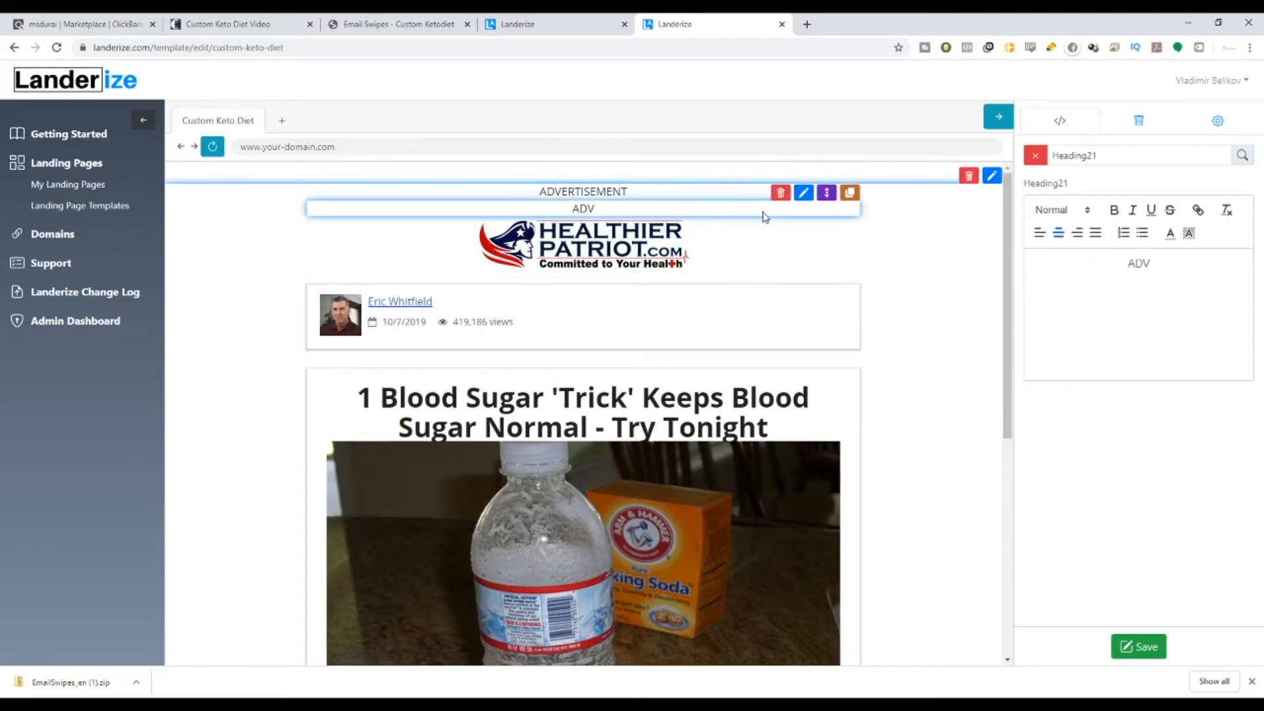
pyautogui.click(780, 192)
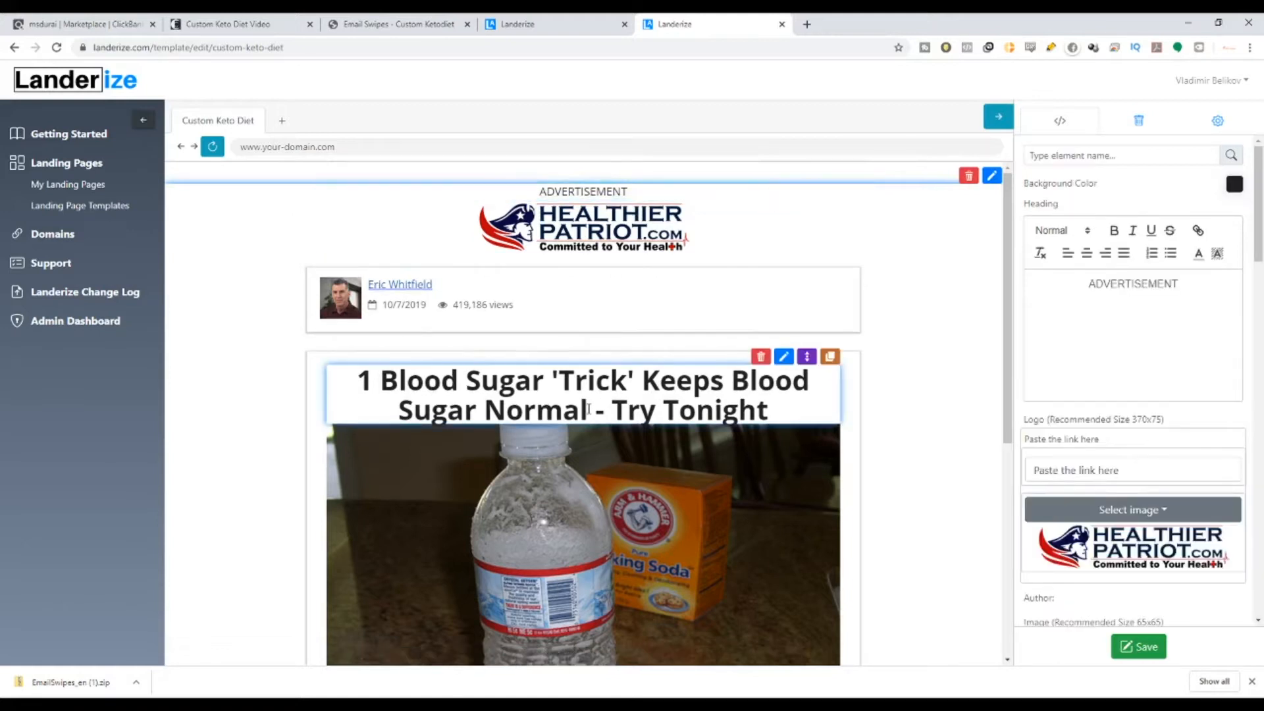
# Examine the page's headline, image, body text and Watch Now button, and compare them with the Custom Keto Diet offer page.
pyautogui.scroll(-5, 588, 409)
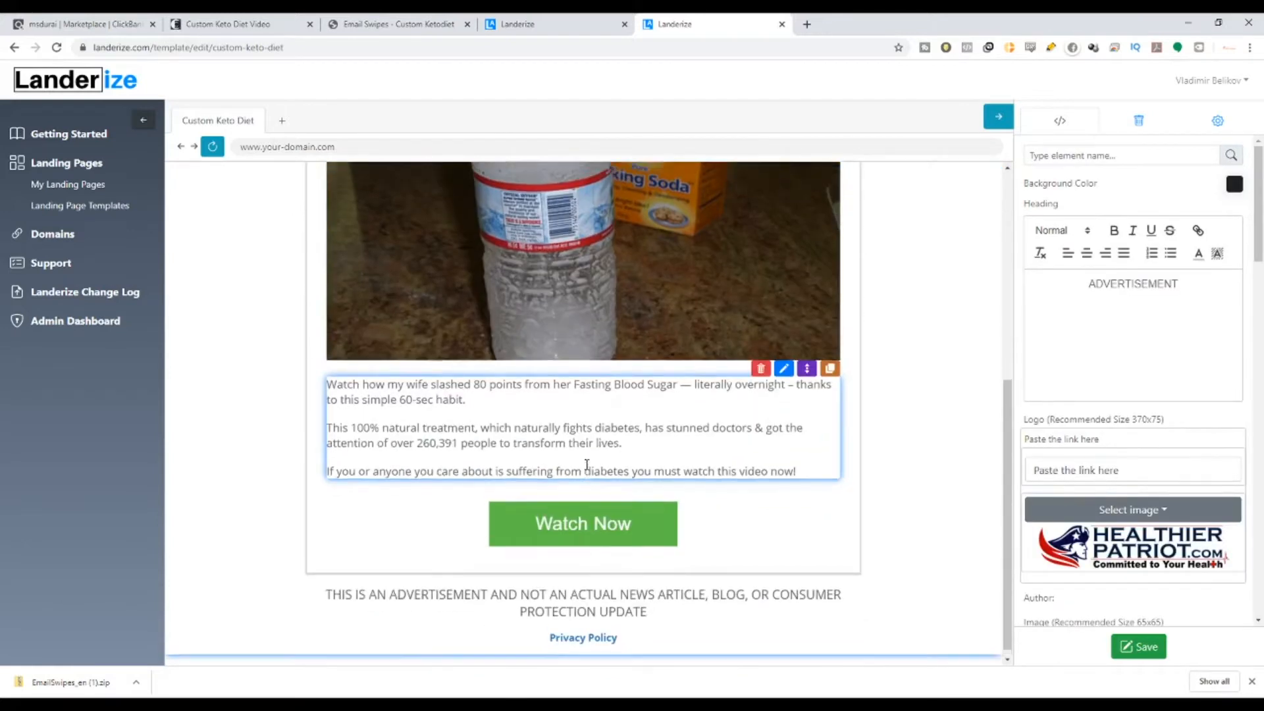
pyautogui.scroll(7, 586, 465)
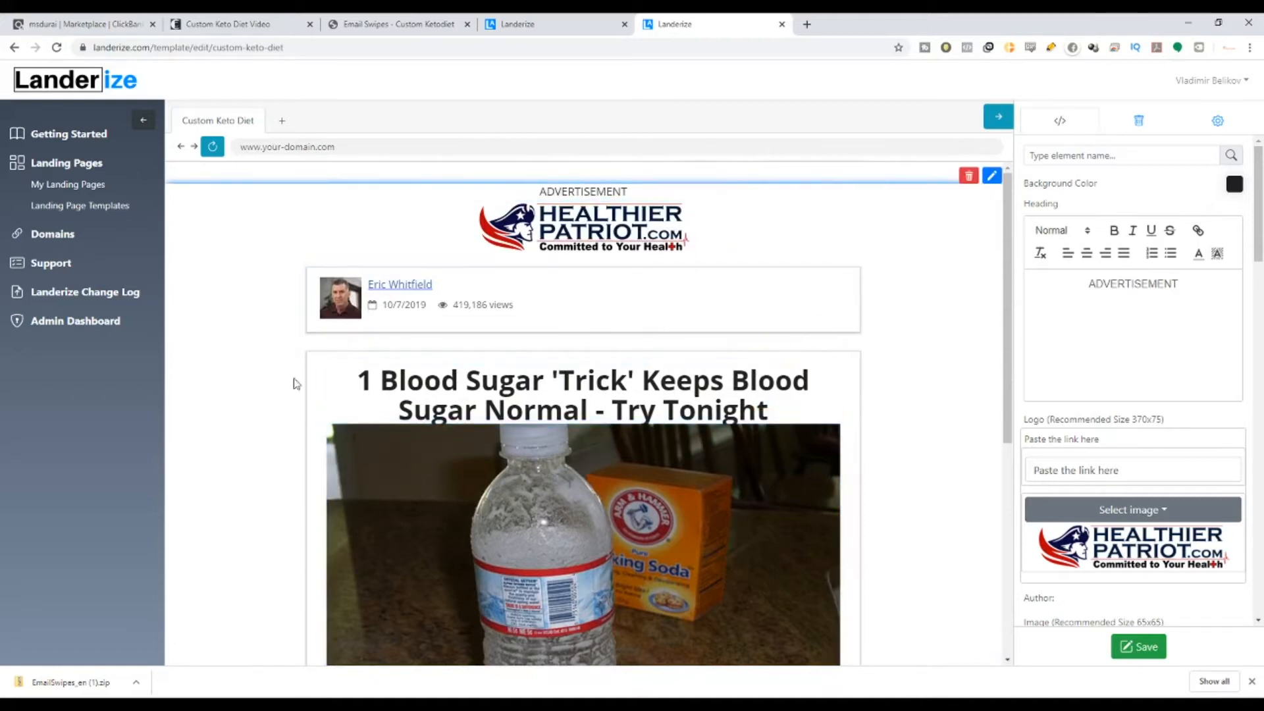
pyautogui.scroll(-2, 474, 341)
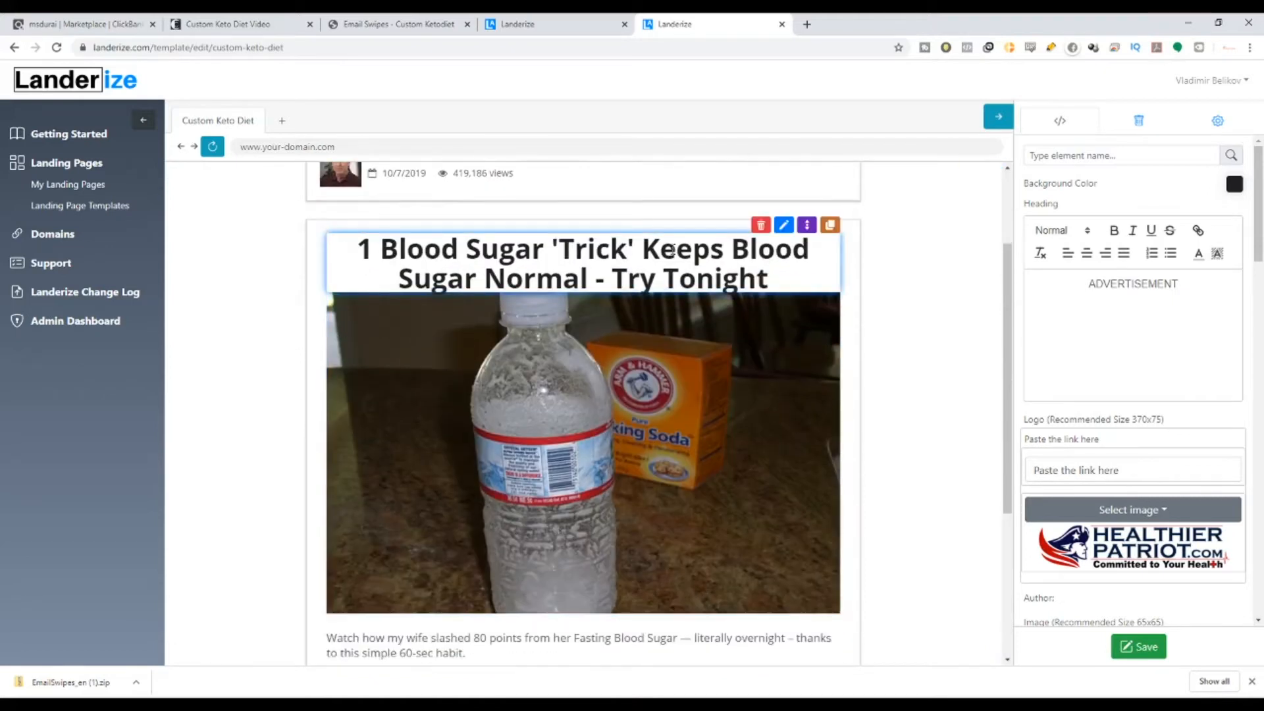
pyautogui.scroll(-3, 672, 249)
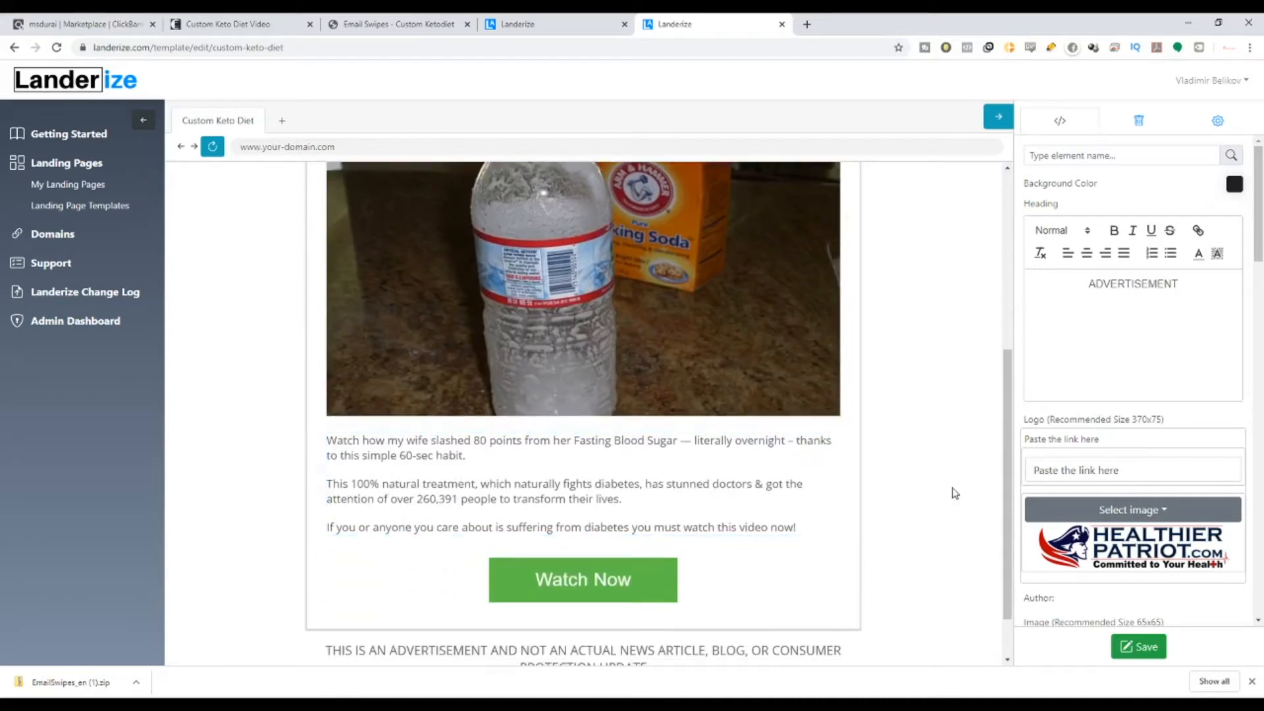
pyautogui.scroll(-1, 639, 520)
pyautogui.scroll(1, 640, 520)
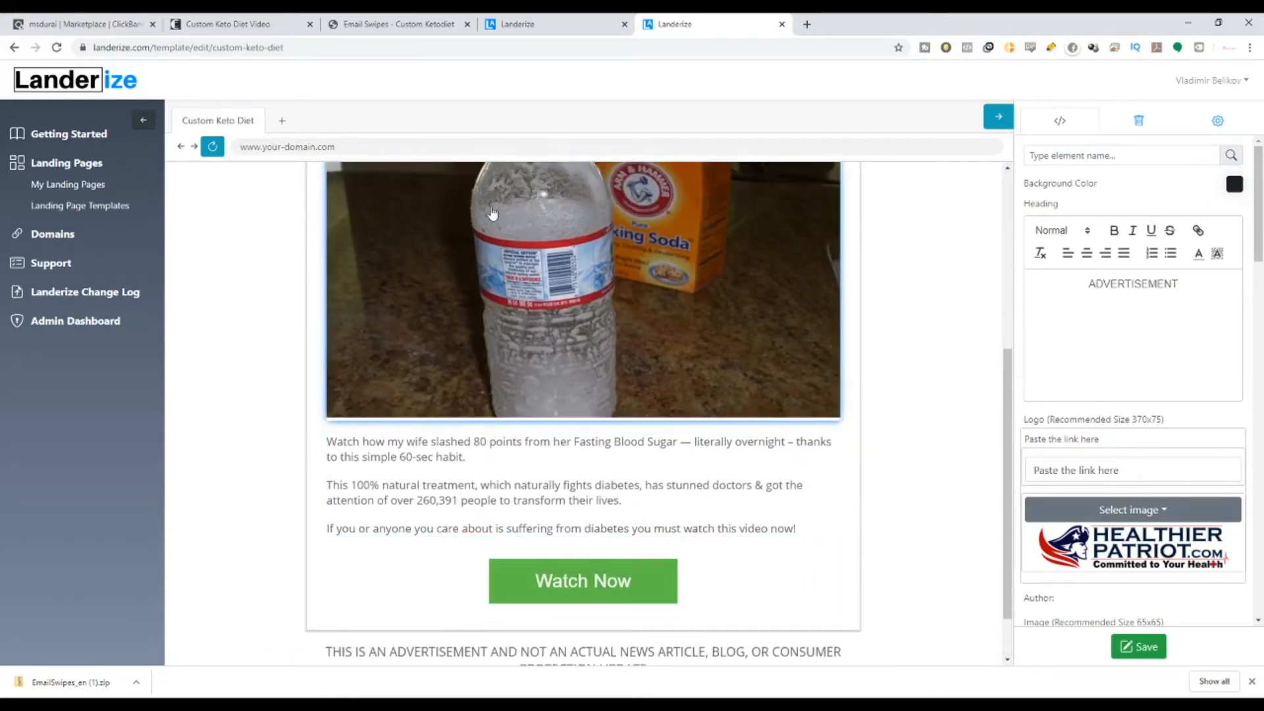
pyautogui.click(223, 21)
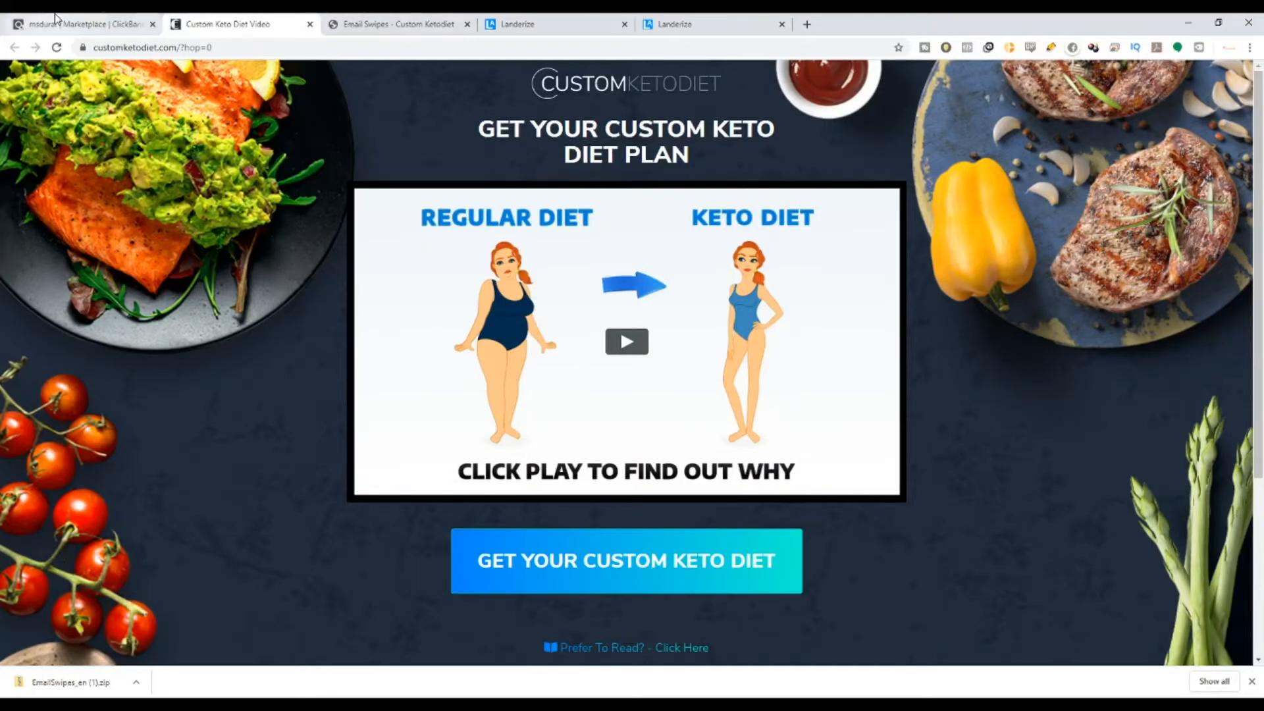
pyautogui.click(707, 22)
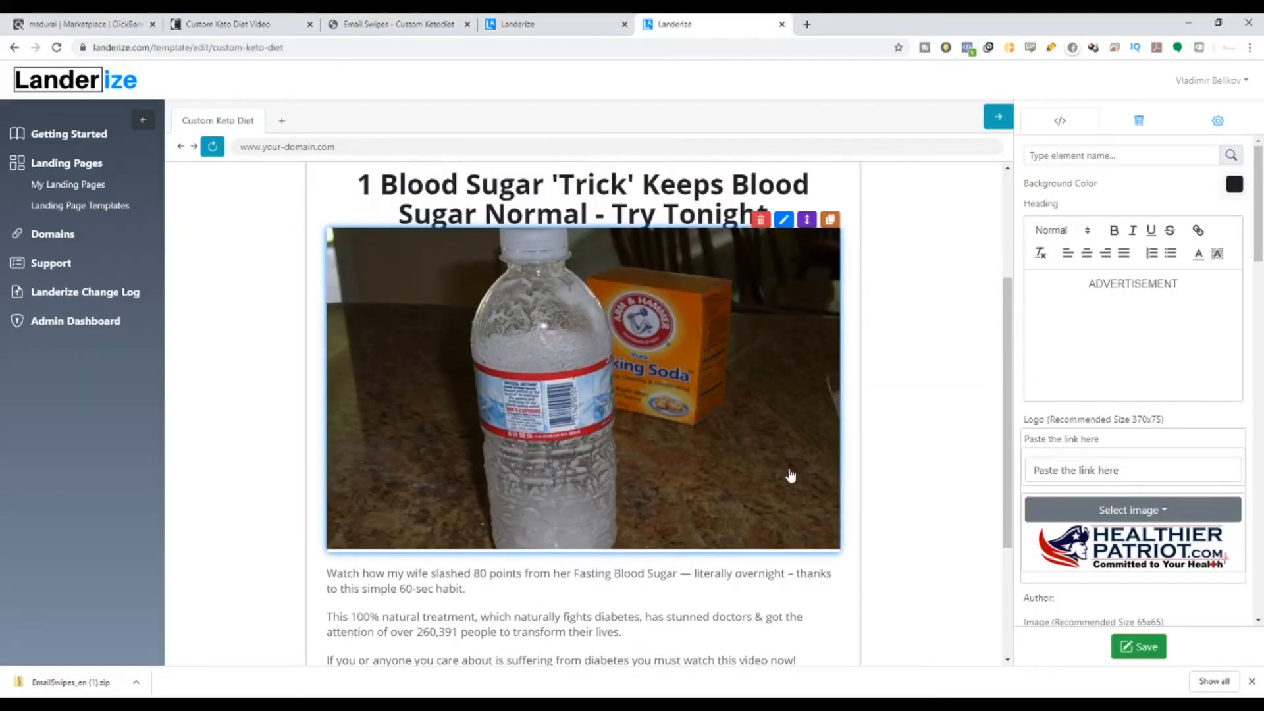
# Format the ADVERTISEMENT heading's text as bold Heading 6.
pyautogui.scroll(2, 355, 198)
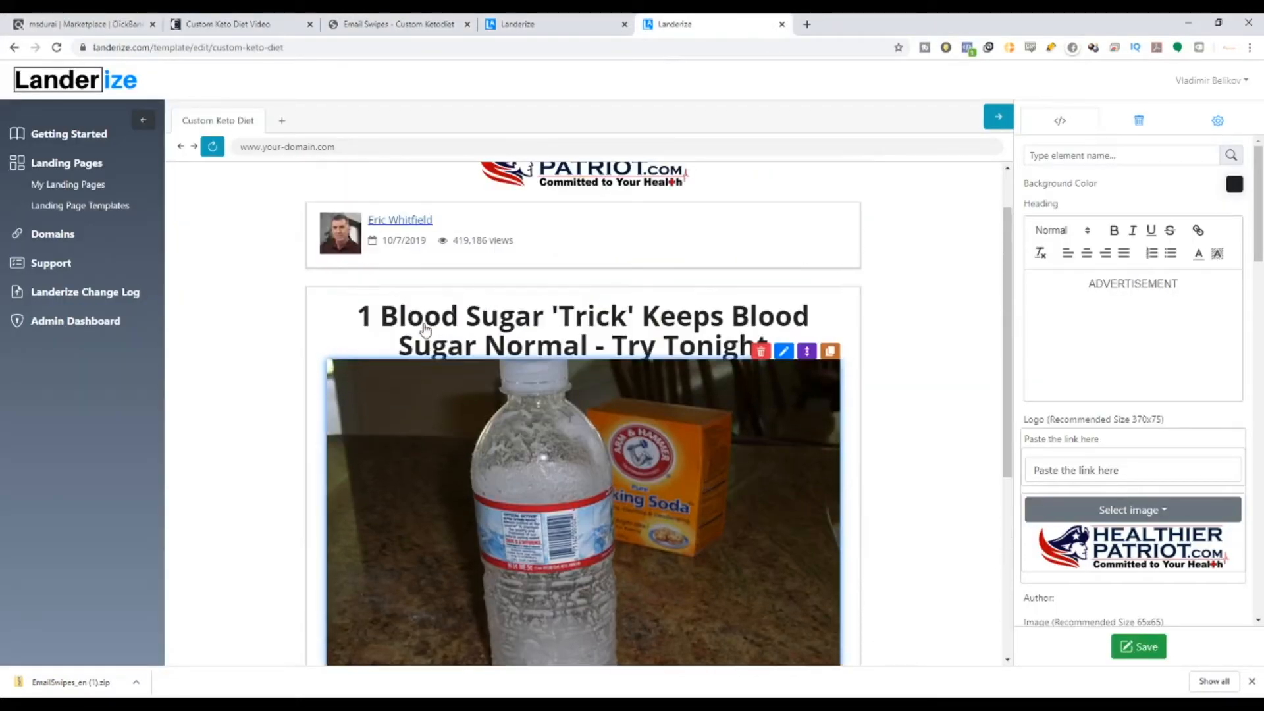
pyautogui.scroll(1, 433, 243)
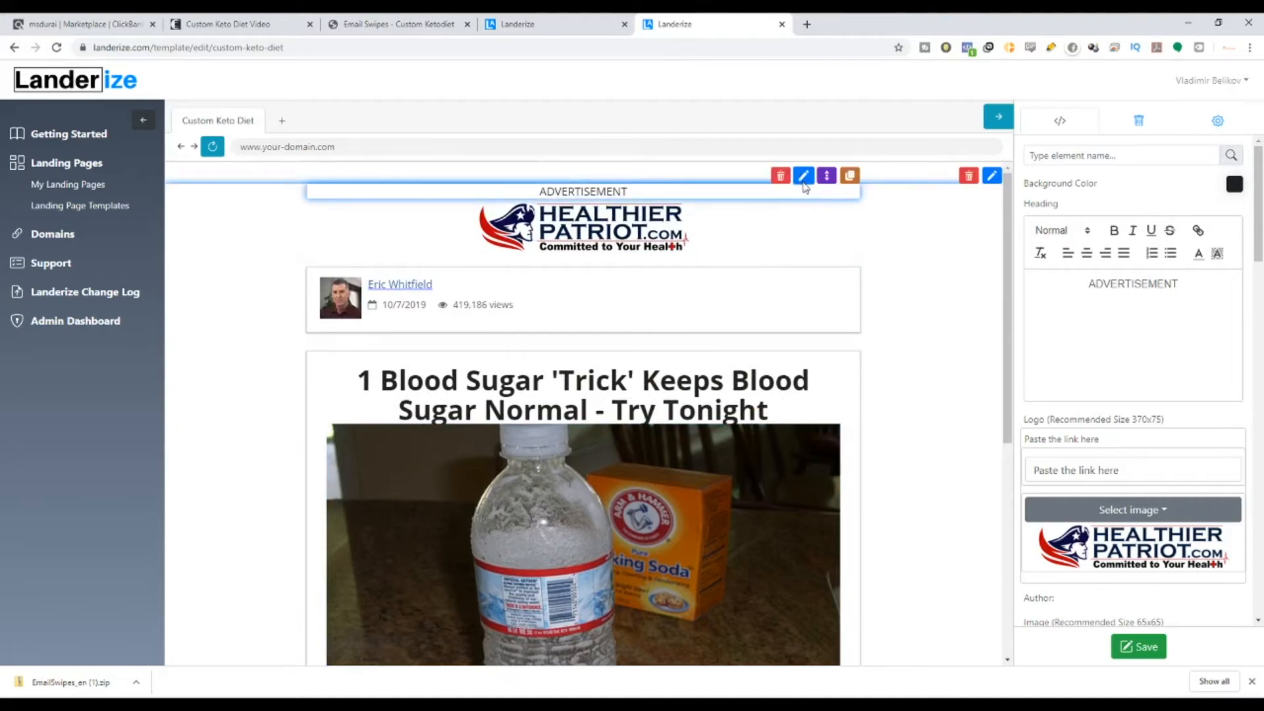
pyautogui.click(804, 175)
pyautogui.moveTo(1202, 280); pyautogui.dragTo(1054, 269)
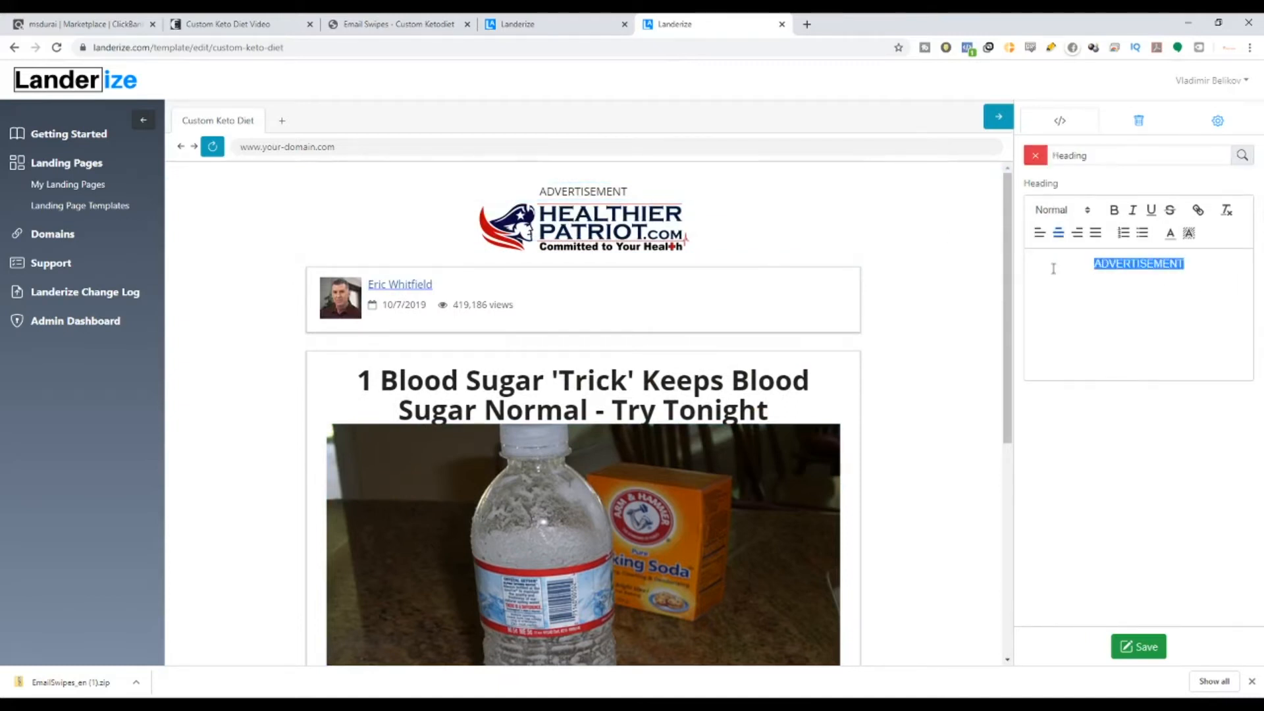
pyautogui.click(1086, 209)
pyautogui.click(1065, 373)
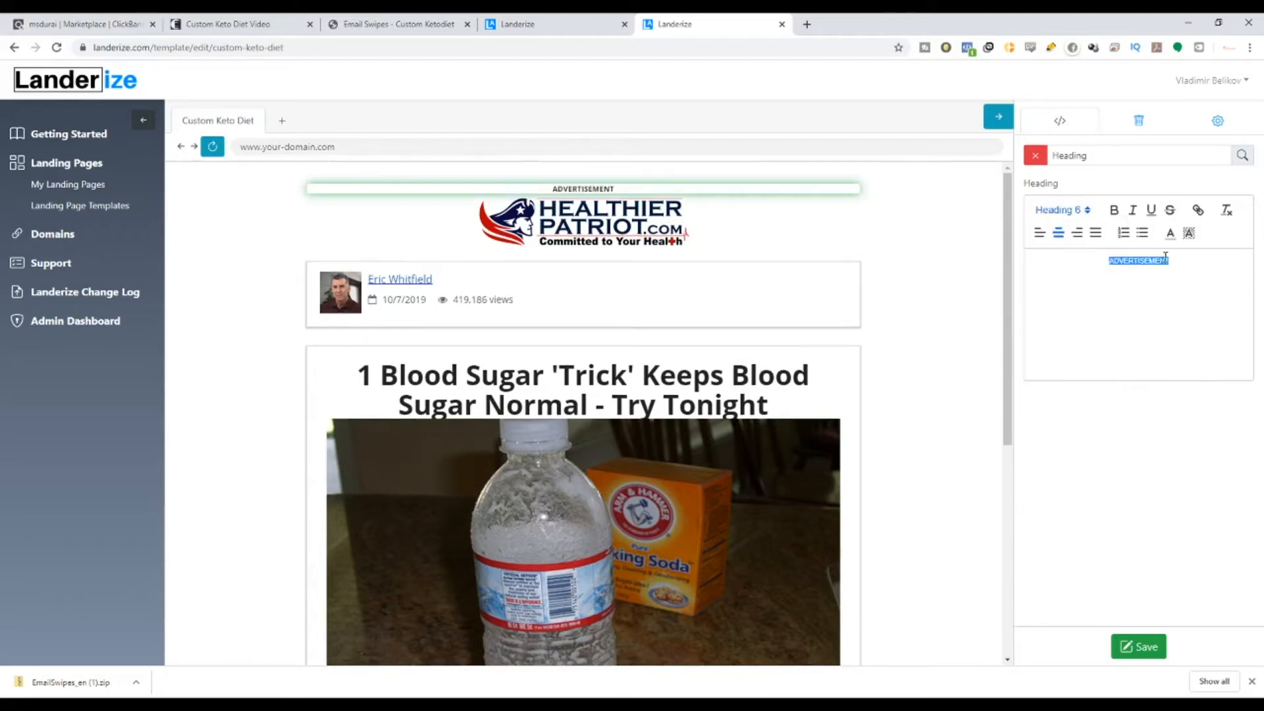
pyautogui.click(1114, 209)
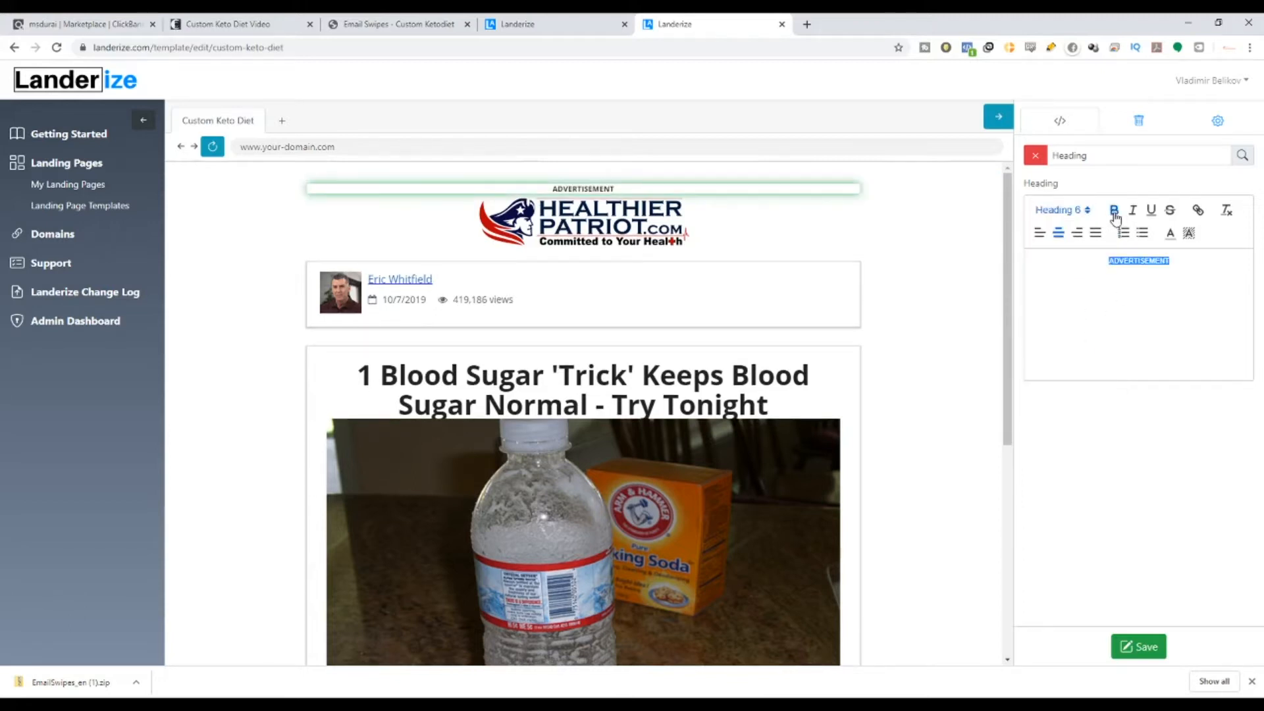
# Color the ADVERTISEMENT heading's text blue after trying red, keeping the heading style.
pyautogui.click(1170, 234)
pyautogui.click(1180, 245)
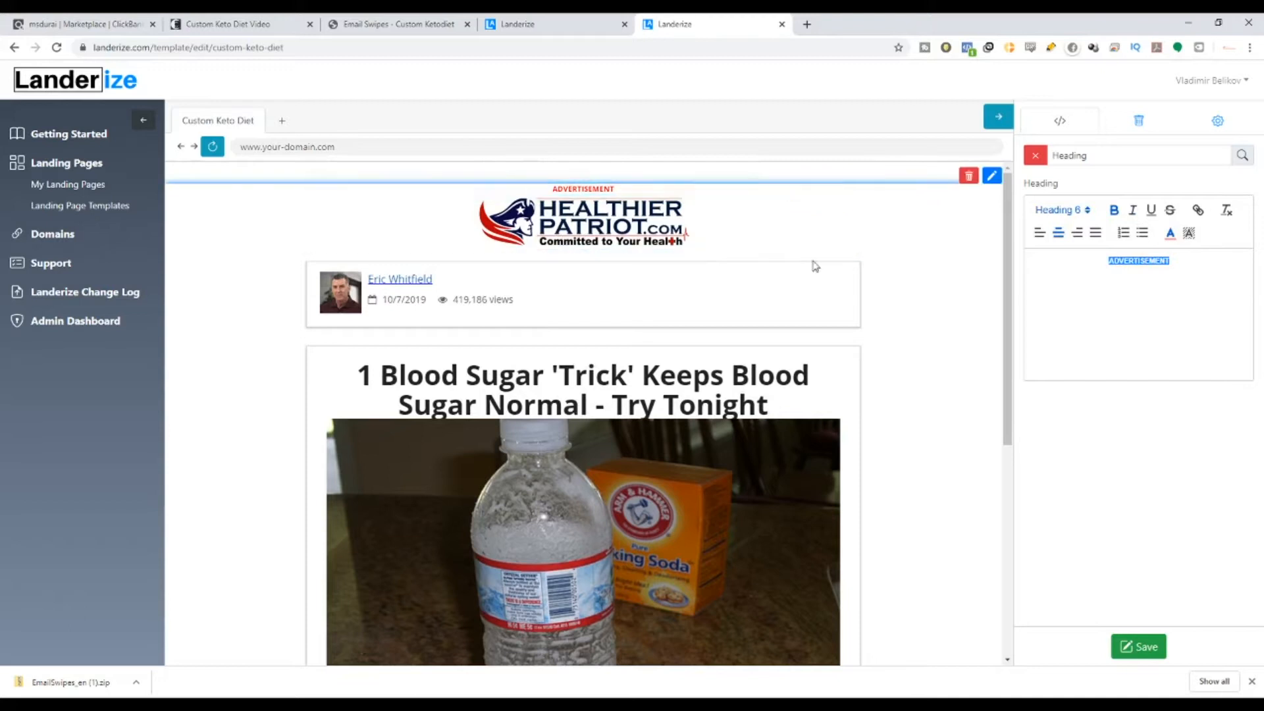
pyautogui.click(1170, 232)
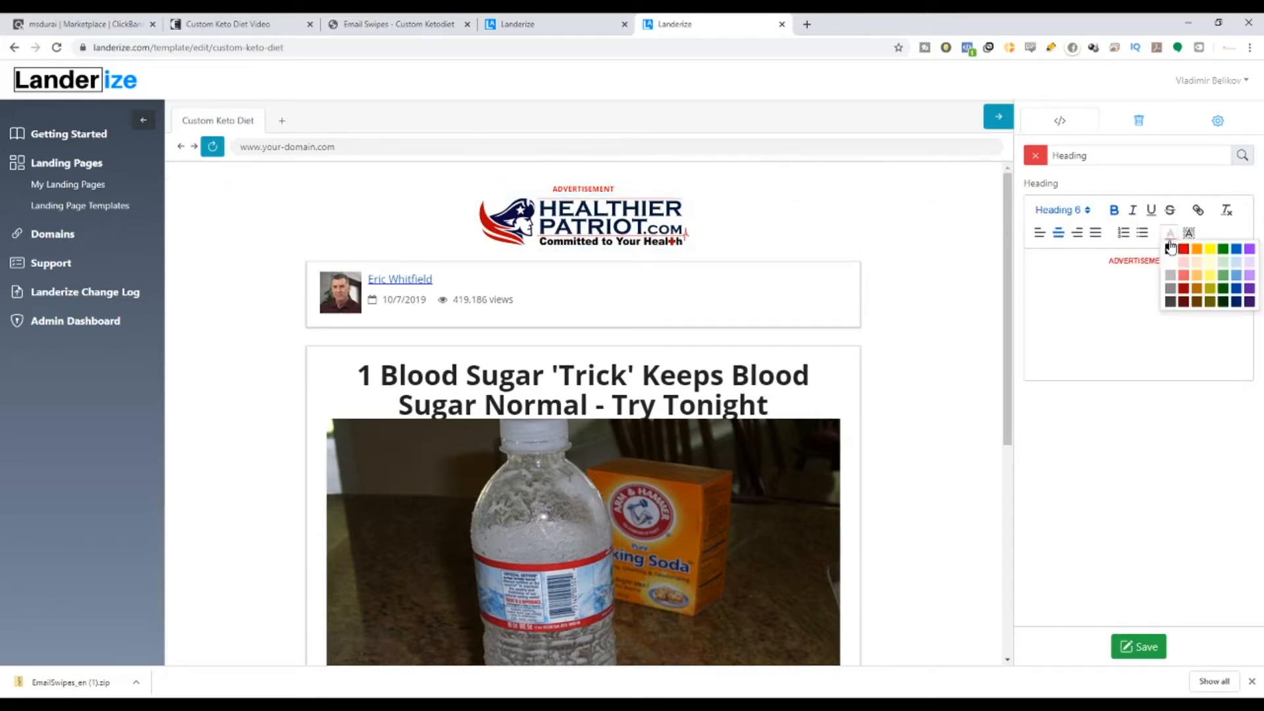
pyautogui.click(1239, 250)
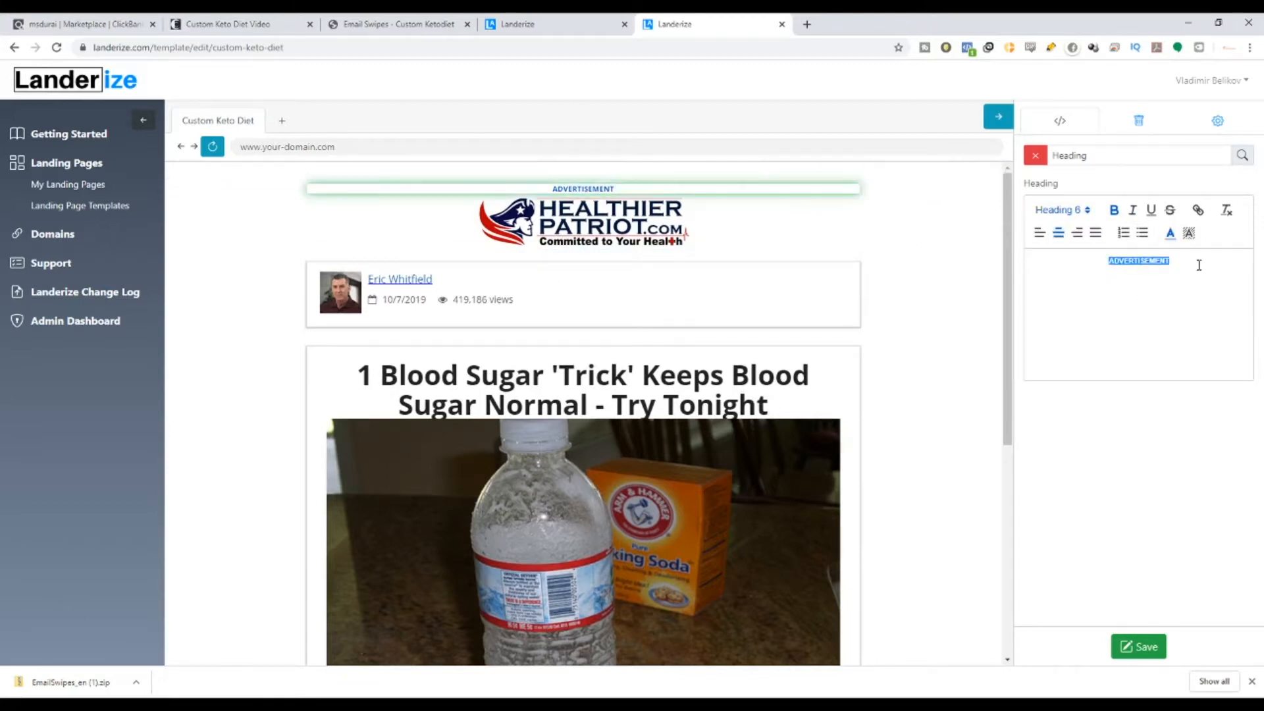
pyautogui.click(1088, 211)
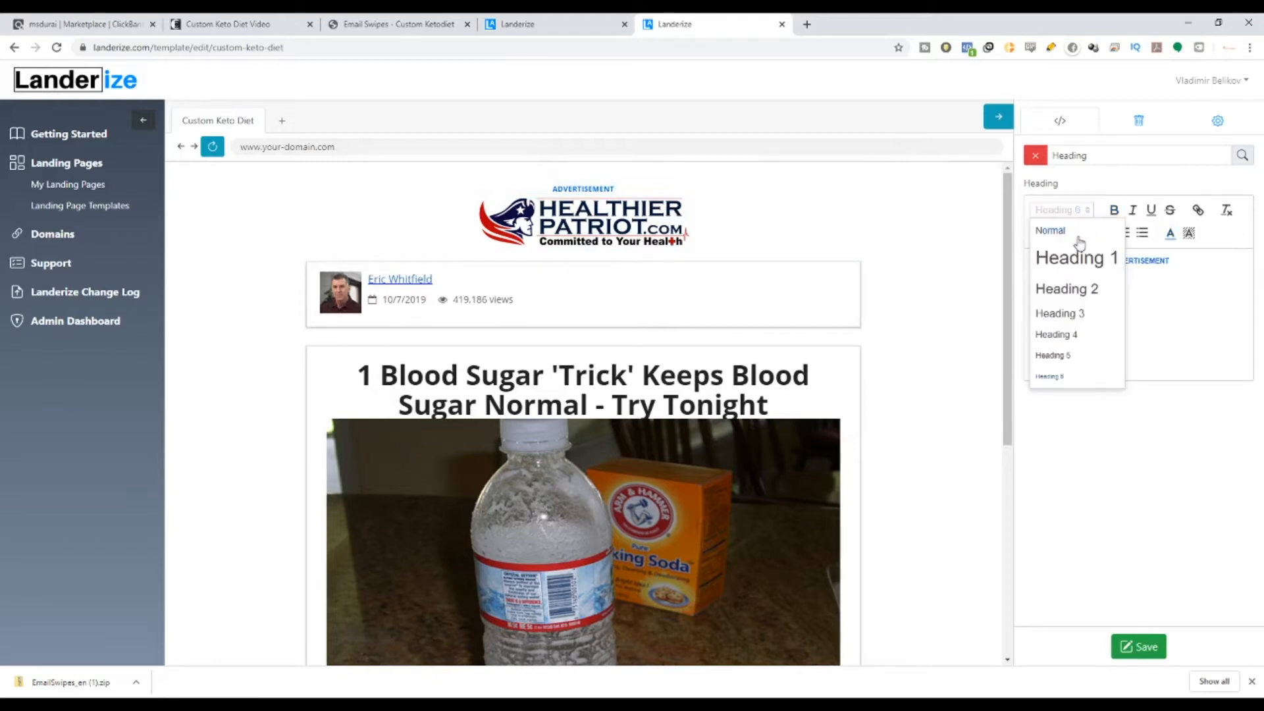
pyautogui.click(1189, 329)
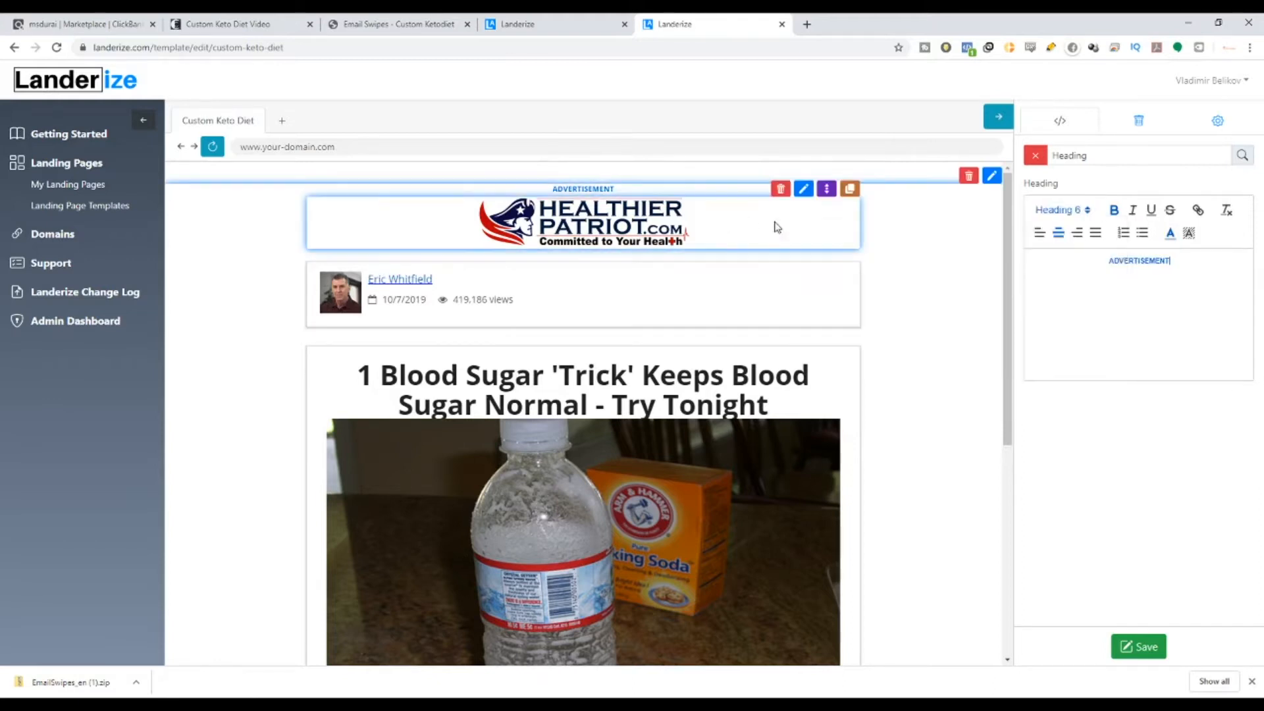
# Open the logo element for editing and check its available images and recommended size.
pyautogui.click(802, 196)
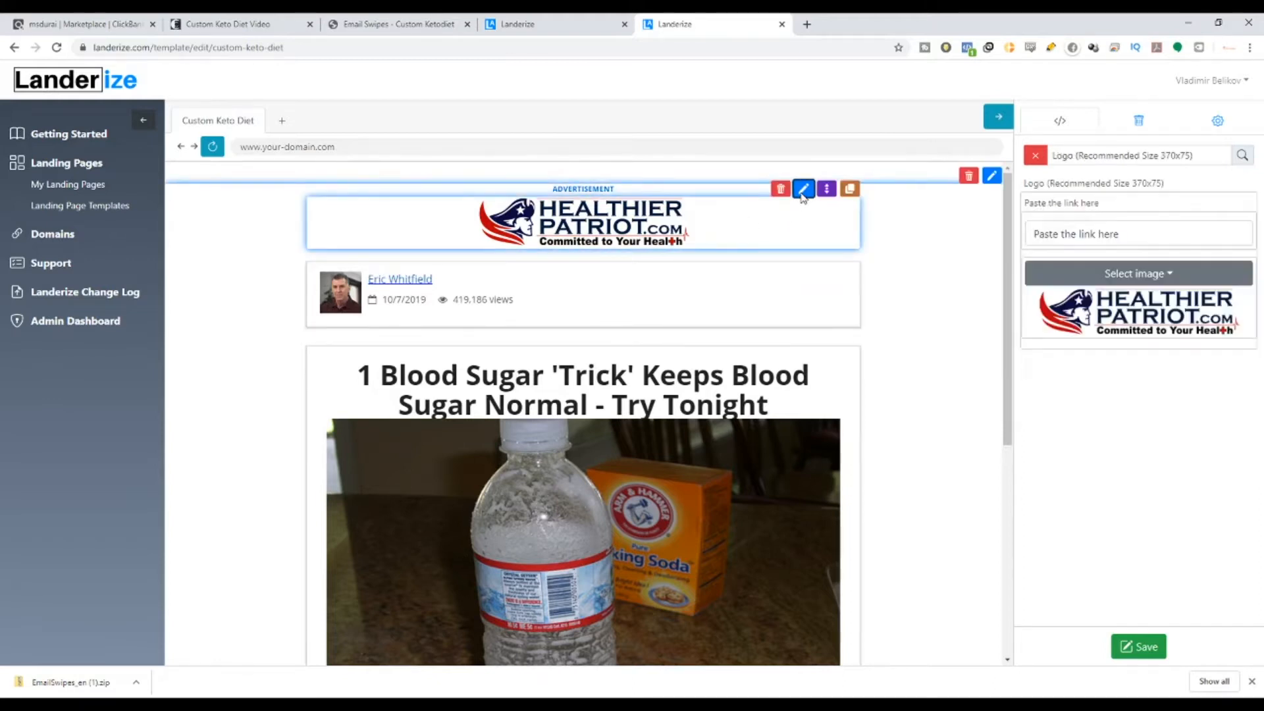
pyautogui.click(1152, 282)
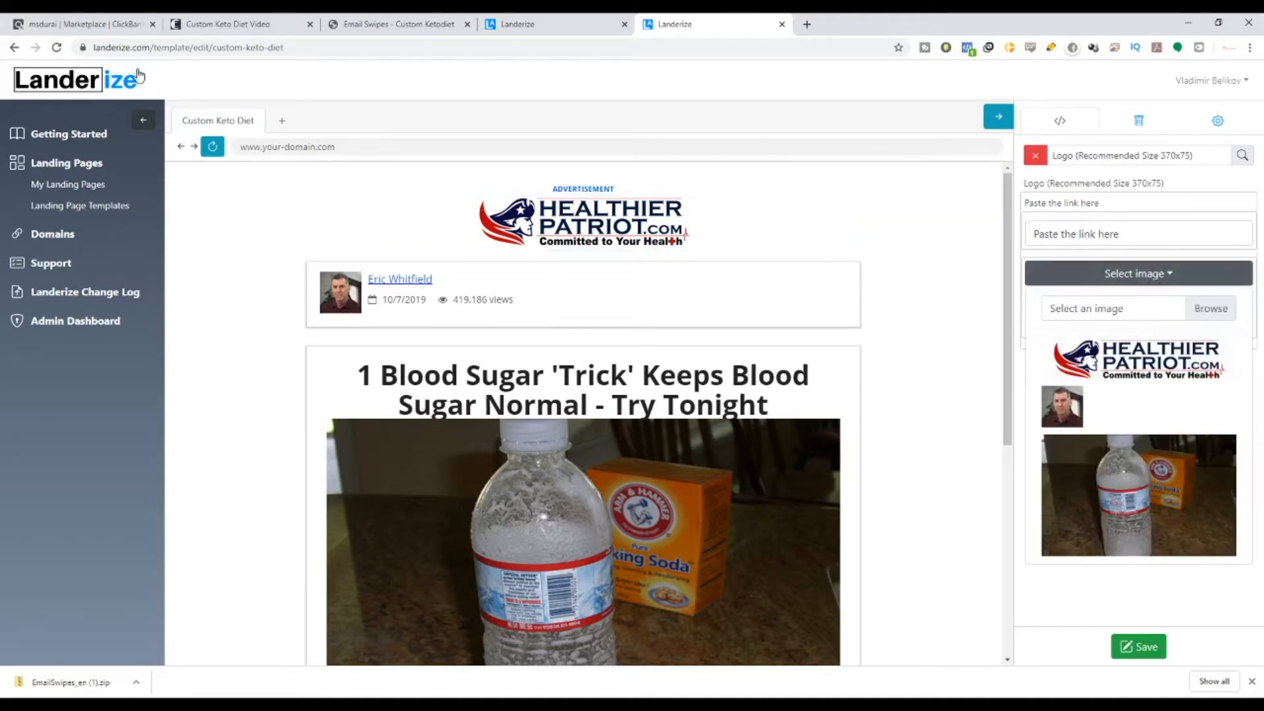
pyautogui.click(1163, 282)
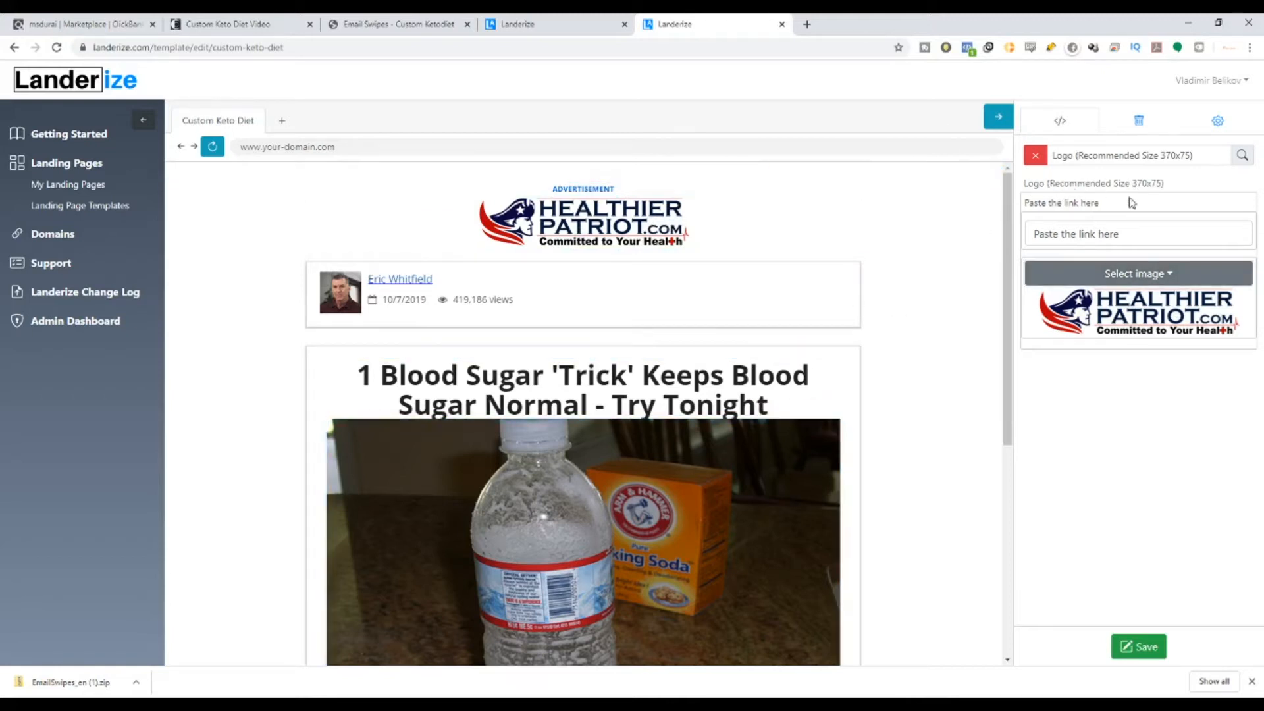
pyautogui.moveTo(1133, 191); pyautogui.dragTo(1159, 192)
# Download keto-diet-fb-banner-1.jpg from the Banners page of the Custom Keto Diet affiliate site.
pyautogui.click(259, 24)
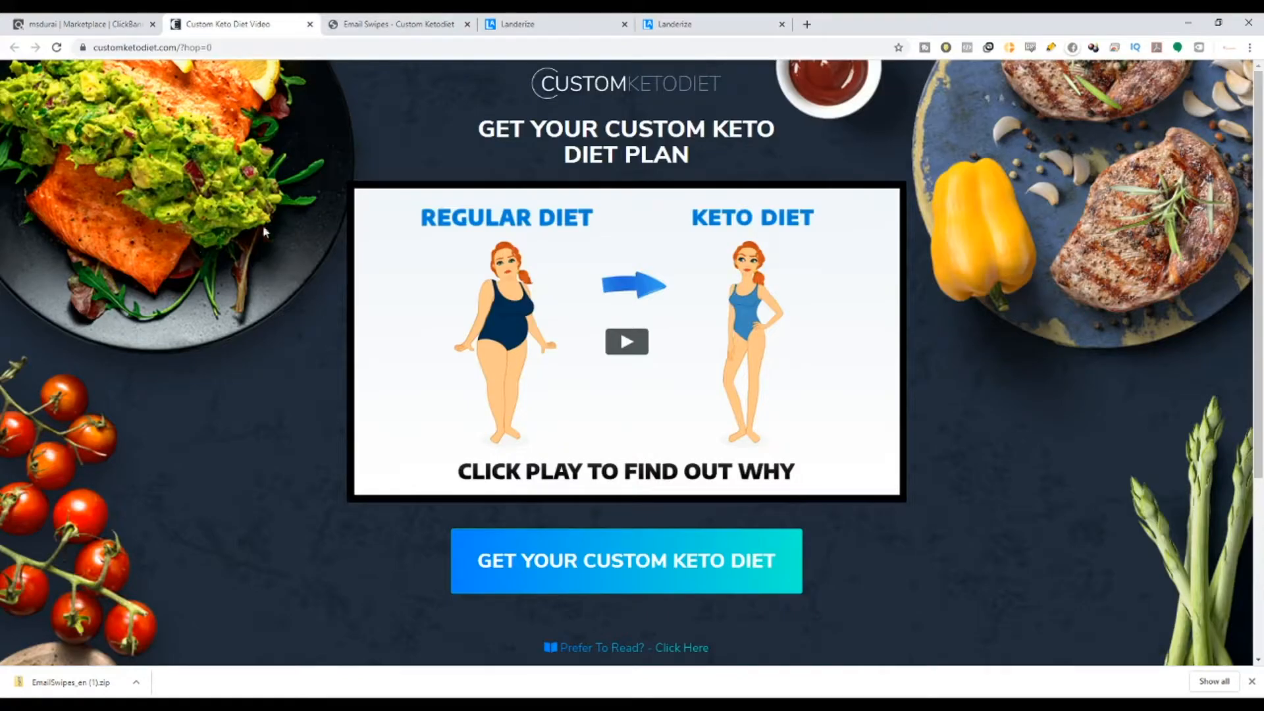
pyautogui.click(398, 24)
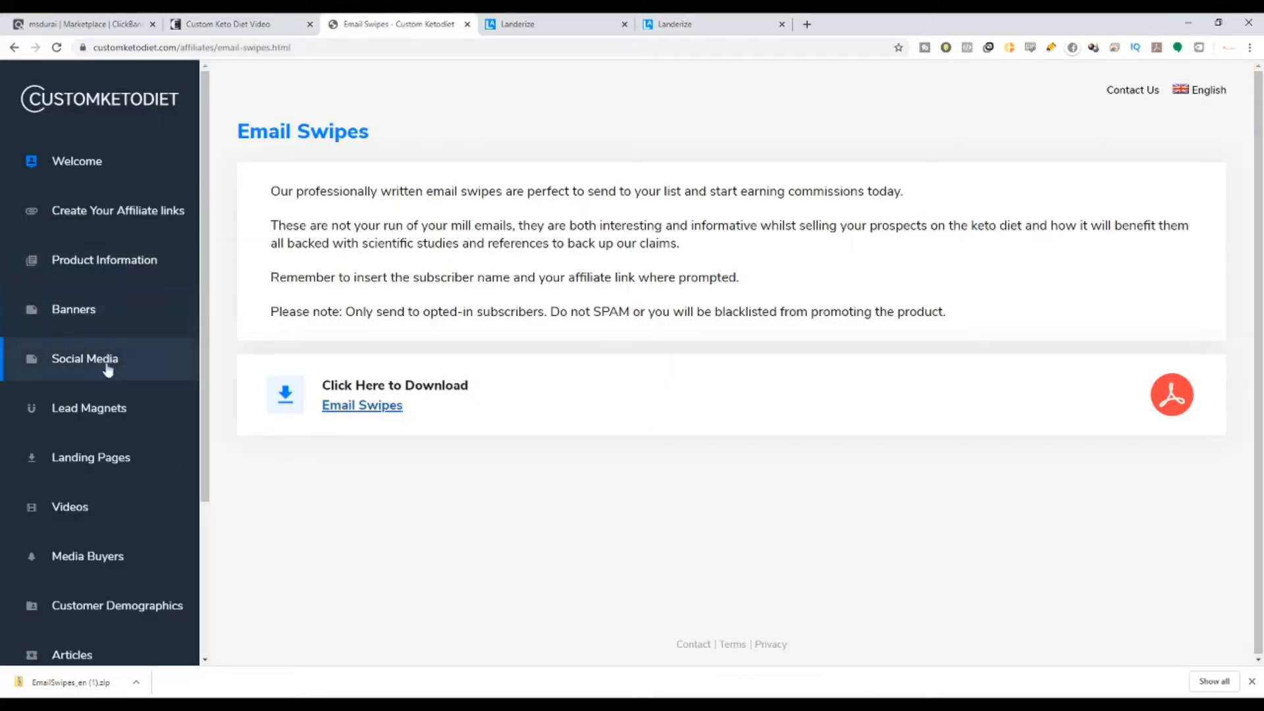
pyautogui.click(109, 314)
pyautogui.scroll(-3, 125, 527)
pyautogui.scroll(2, 122, 540)
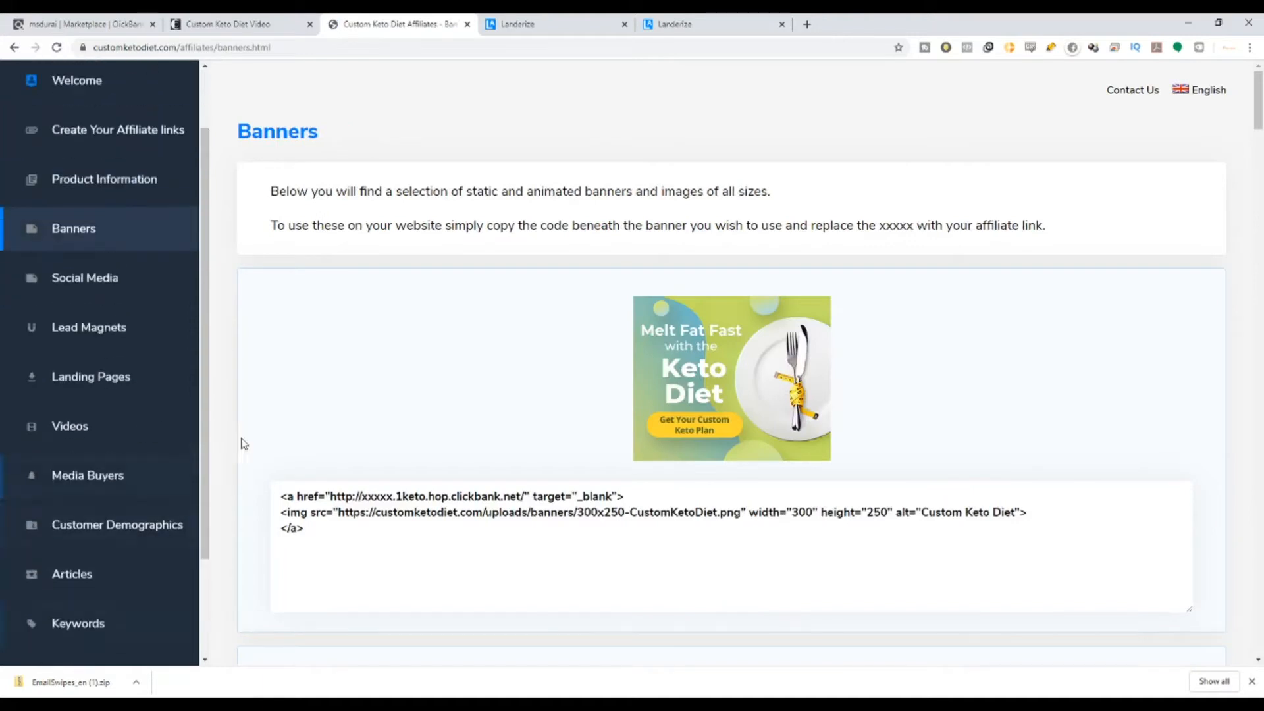
pyautogui.scroll(-10, 694, 382)
pyautogui.scroll(-15, 712, 403)
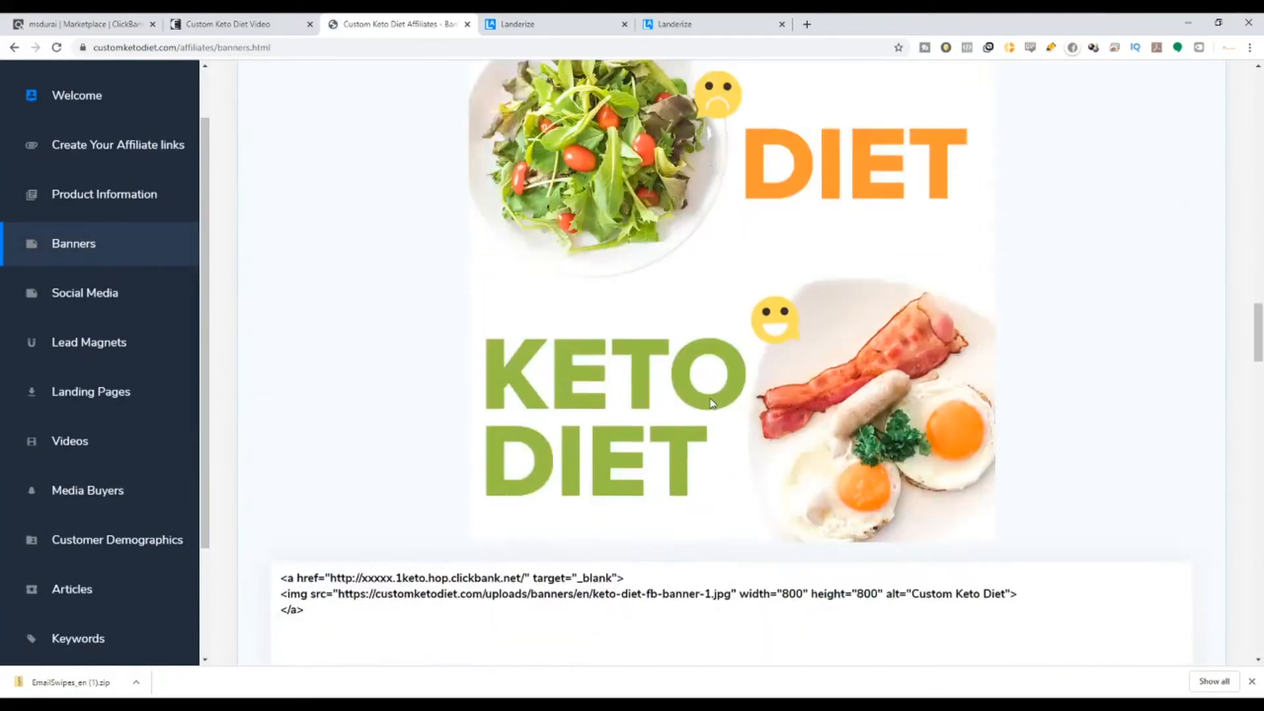
pyautogui.scroll(7, 703, 295)
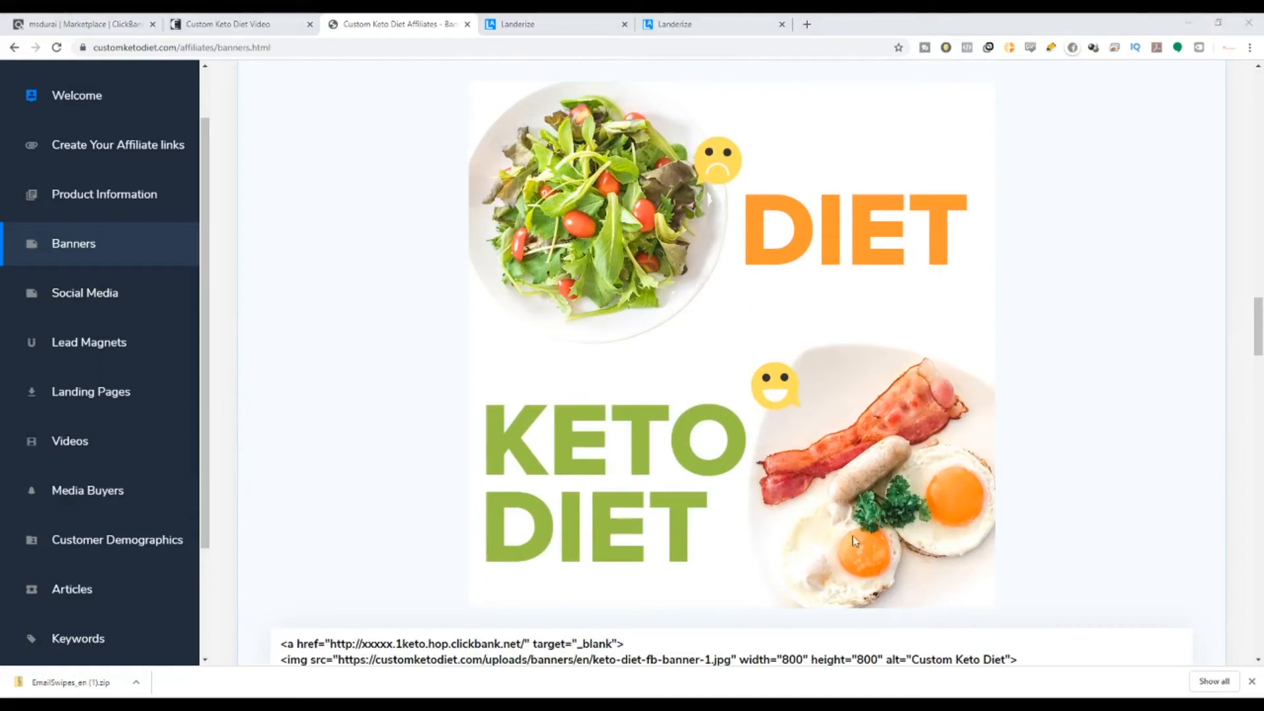
pyautogui.press('Return')
# Look through the affiliate site's banners for a wide, short one suited to the logo area.
pyautogui.scroll(-10, 872, 544)
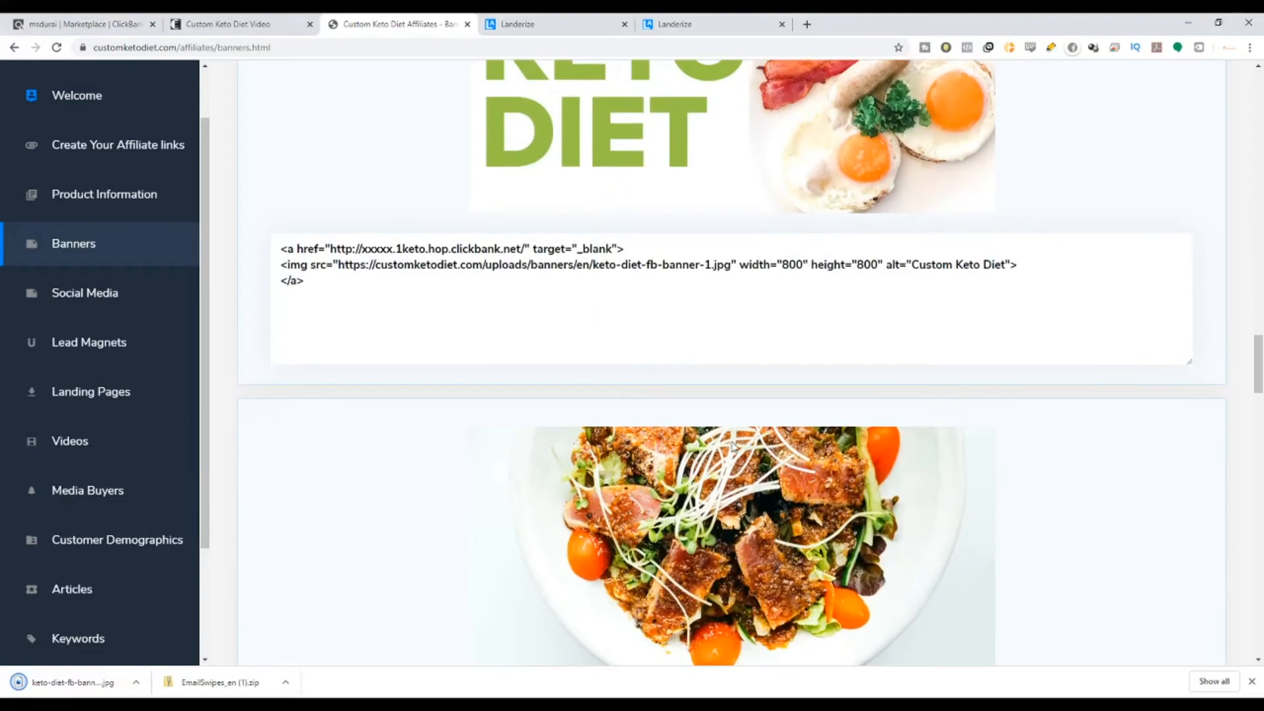
pyautogui.moveTo(1258, 392); pyautogui.dragTo(1234, 145)
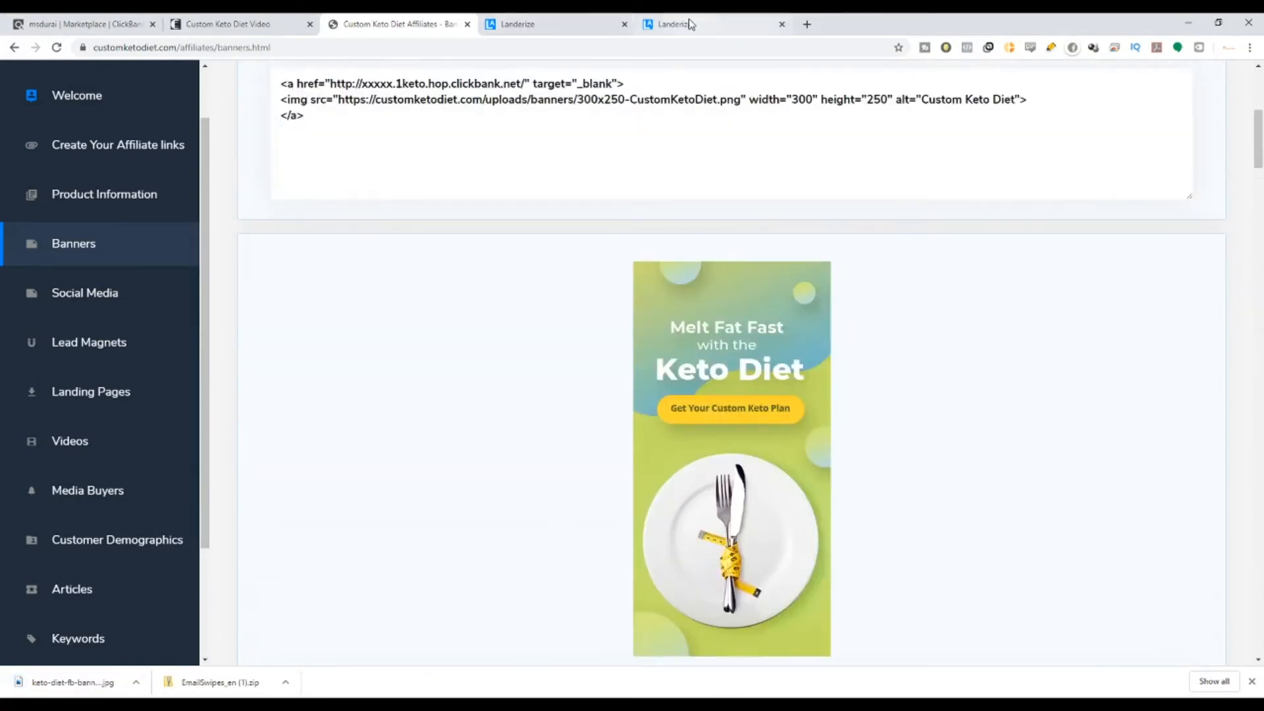
pyautogui.scroll(-9, 779, 336)
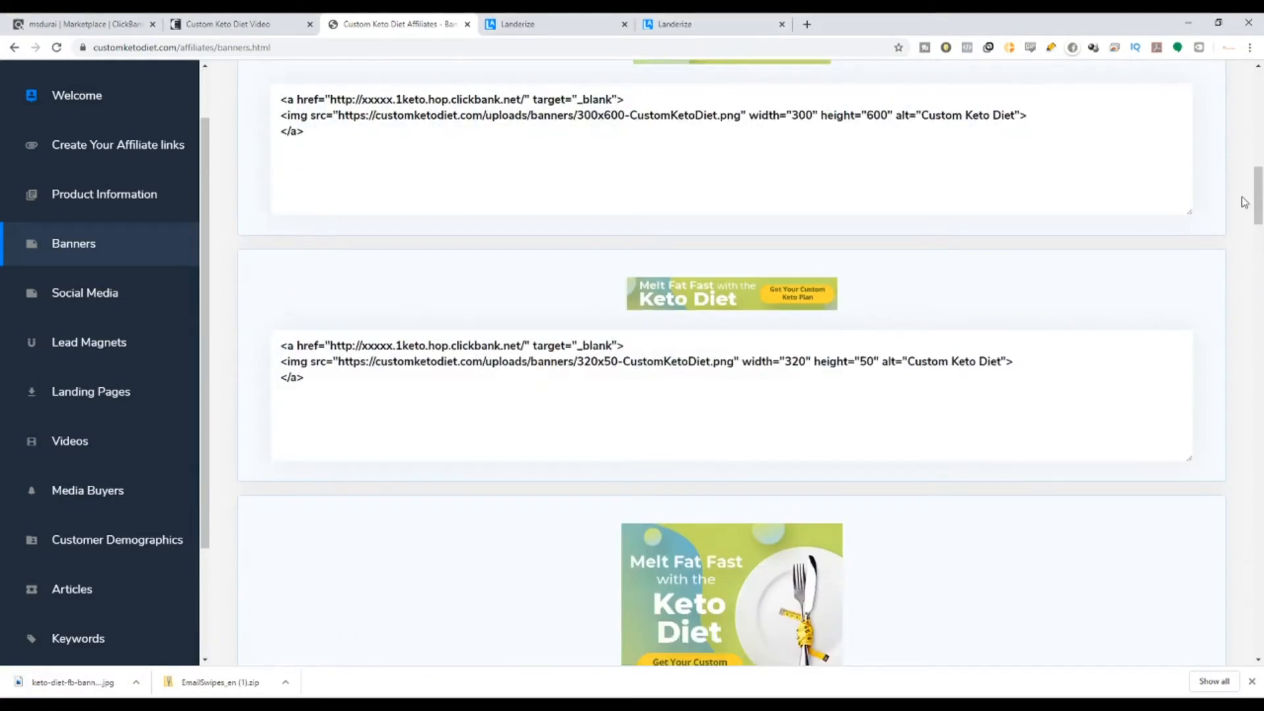
pyautogui.moveTo(1254, 202); pyautogui.dragTo(1255, 282)
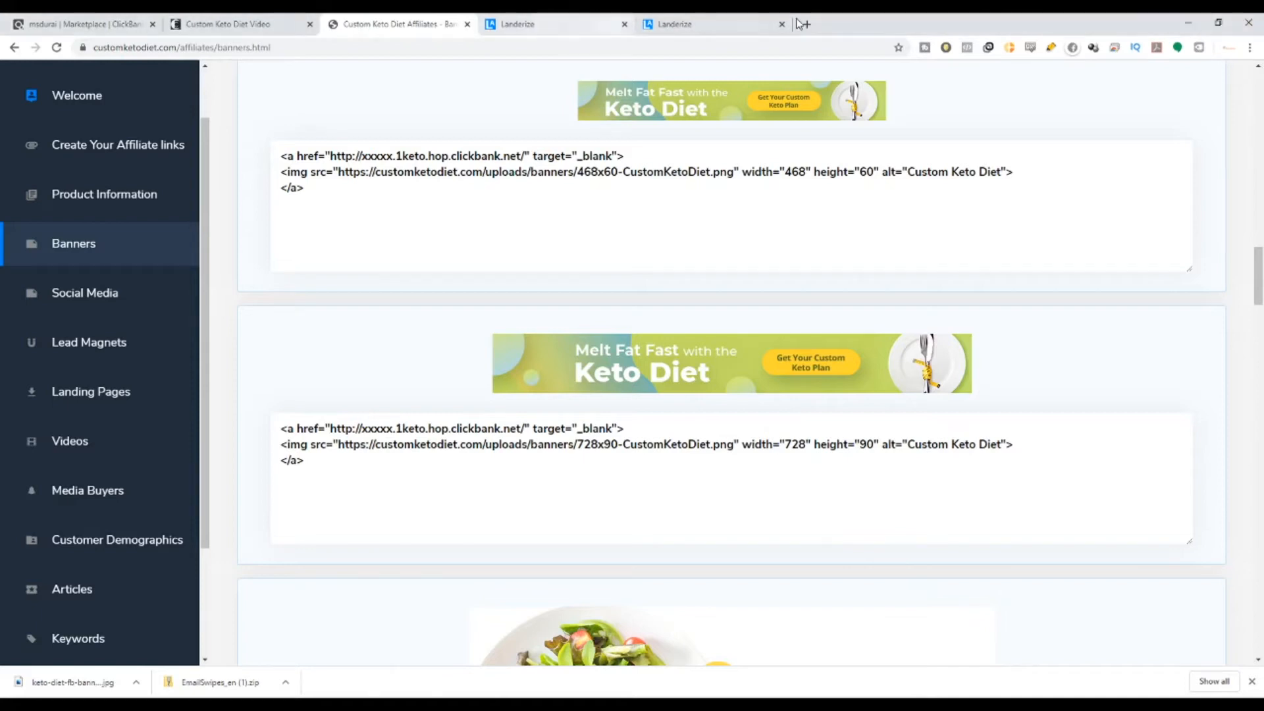
# Switch back to the Landerize editor and upload keto-diet-fb-banner-1.jpg as the page's logo image.
pyautogui.click(719, 22)
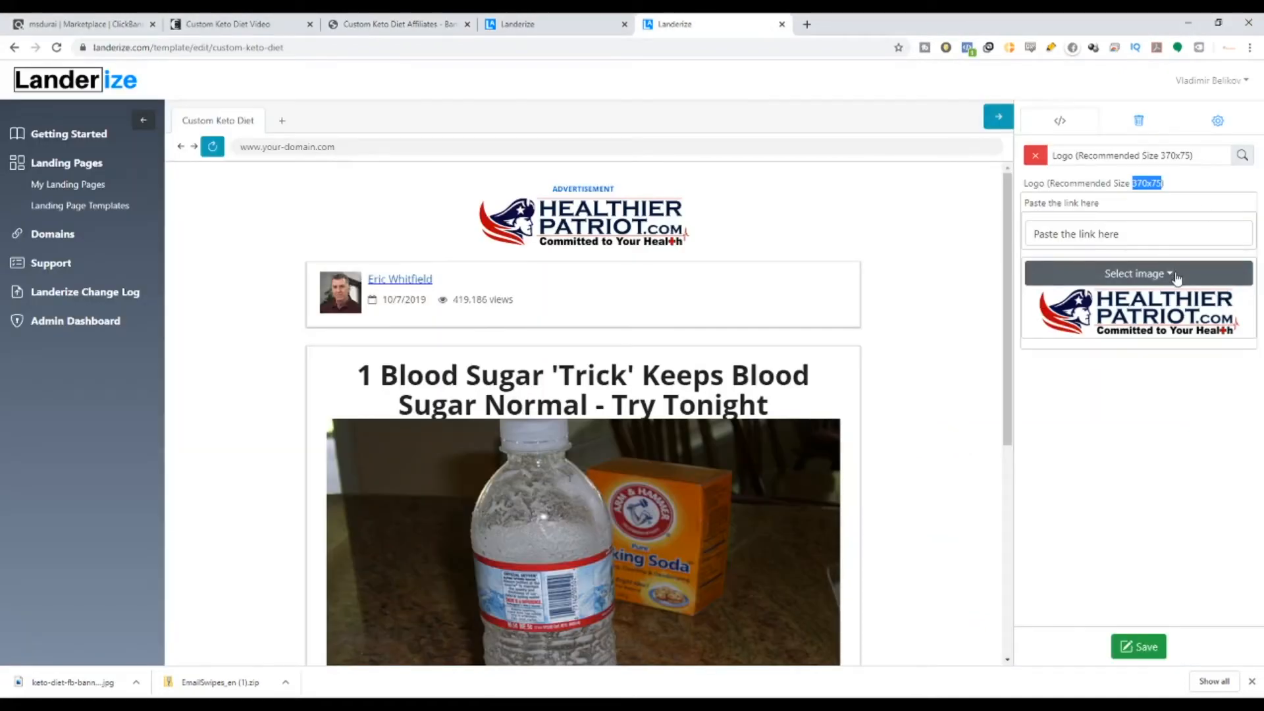
pyautogui.click(1177, 279)
pyautogui.click(1210, 312)
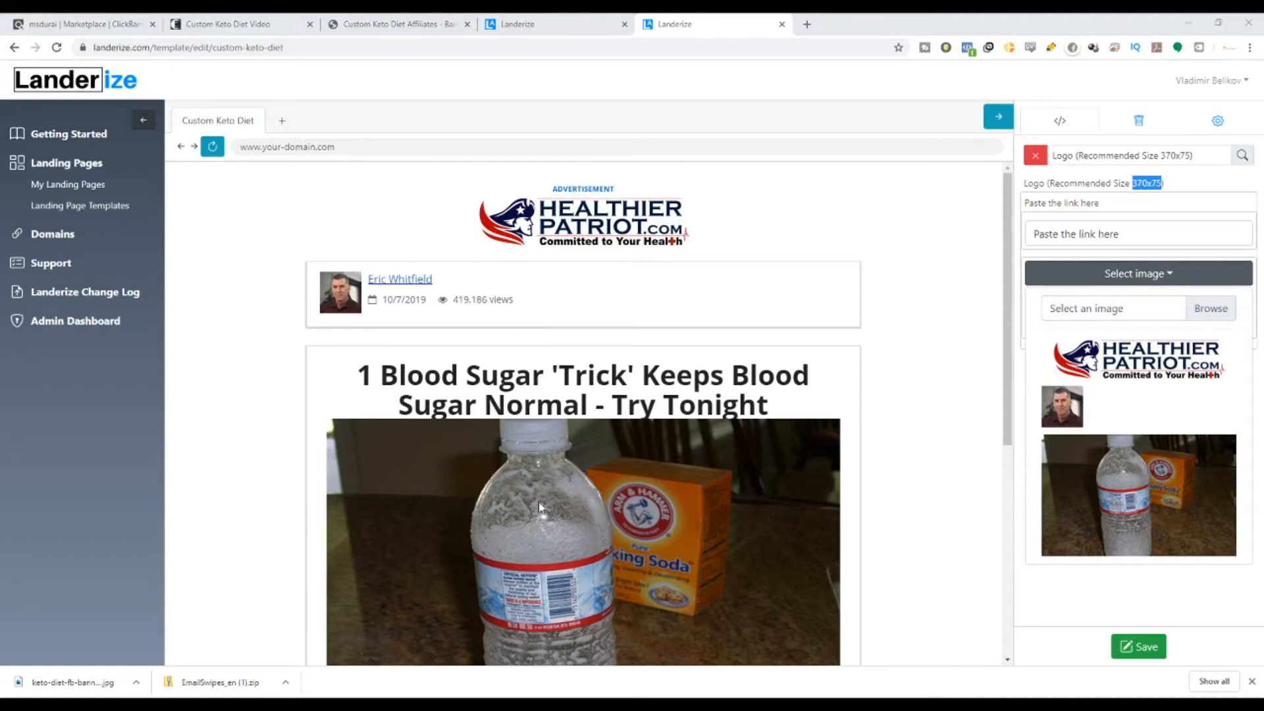
pyautogui.click(899, 548)
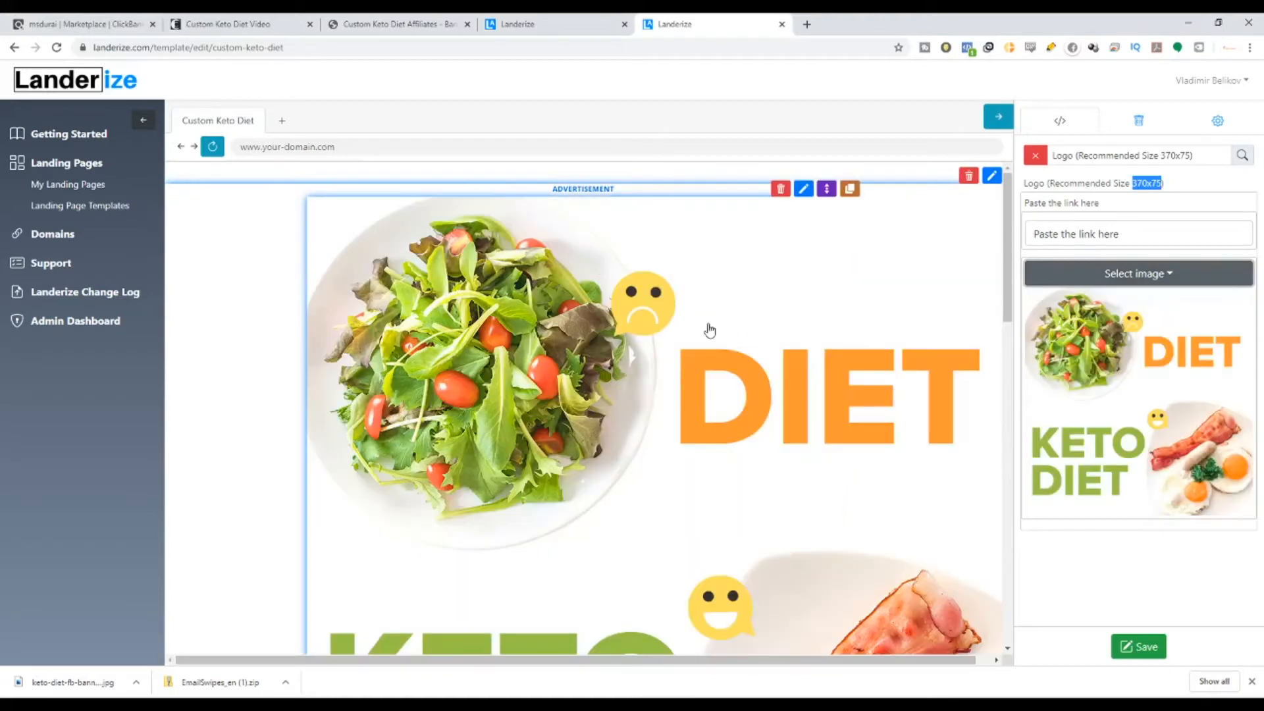
# Replace the logo image with the wide "Melt Fat Fast with the Keto Diet" banner.
pyautogui.click(1136, 281)
pyautogui.click(1205, 309)
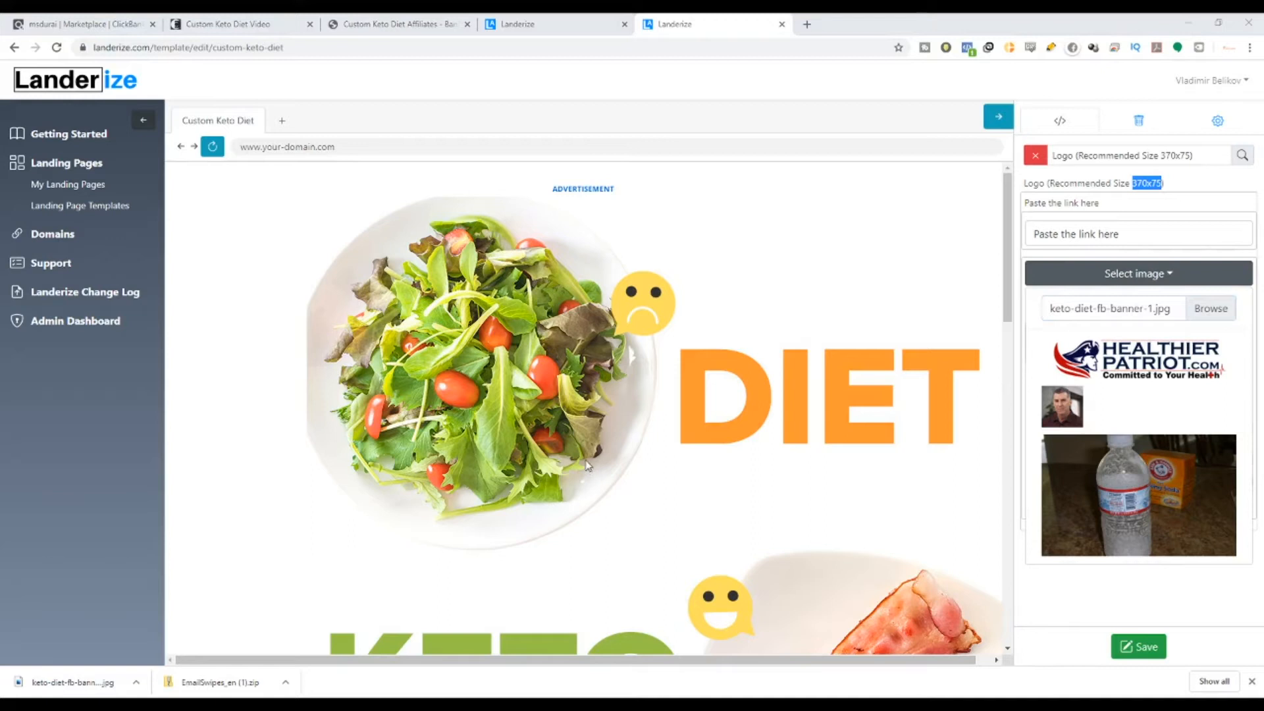
pyautogui.click(871, 551)
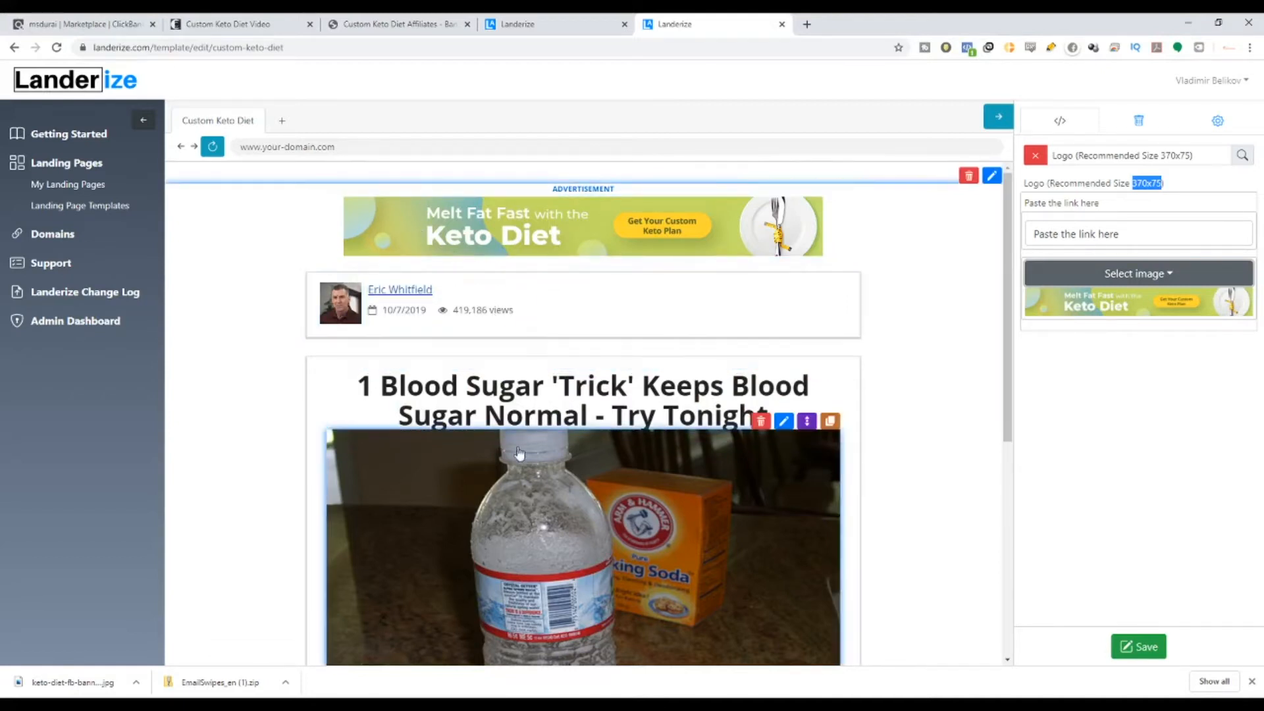
# Open the Canva home page in a new browser tab.
pyautogui.click(807, 27)
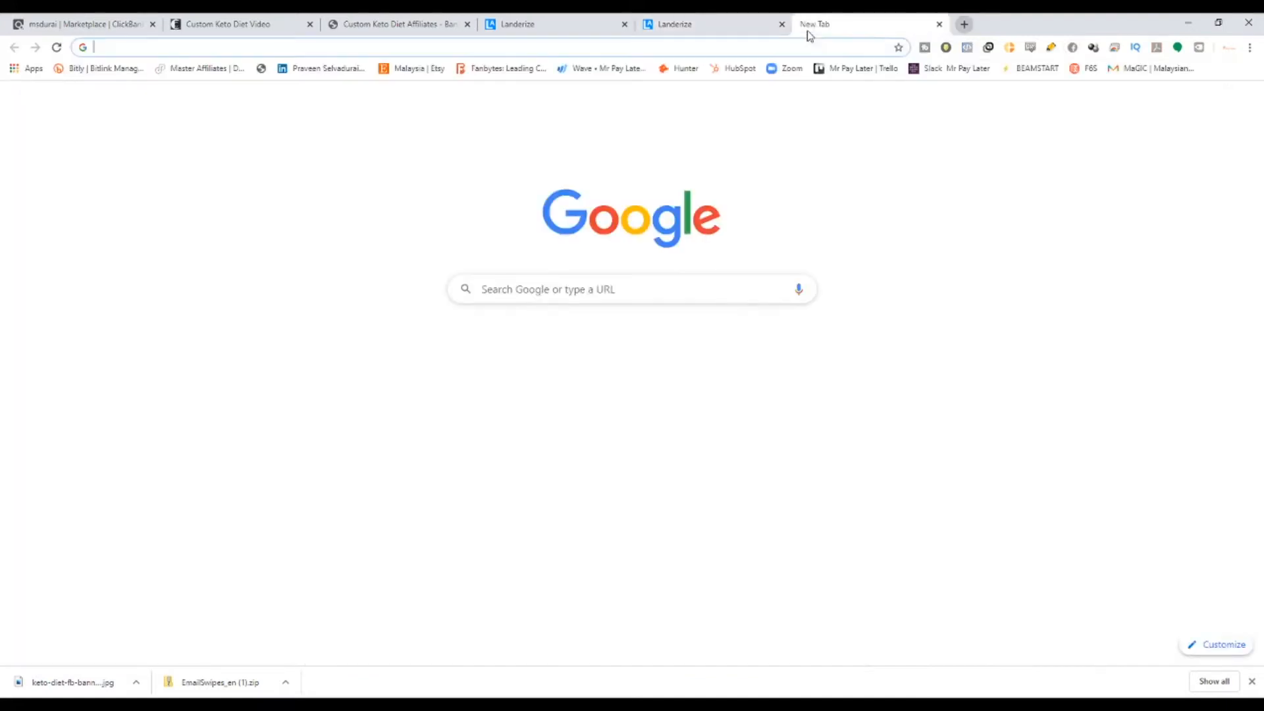
pyautogui.write('canva')
pyautogui.press('Return')
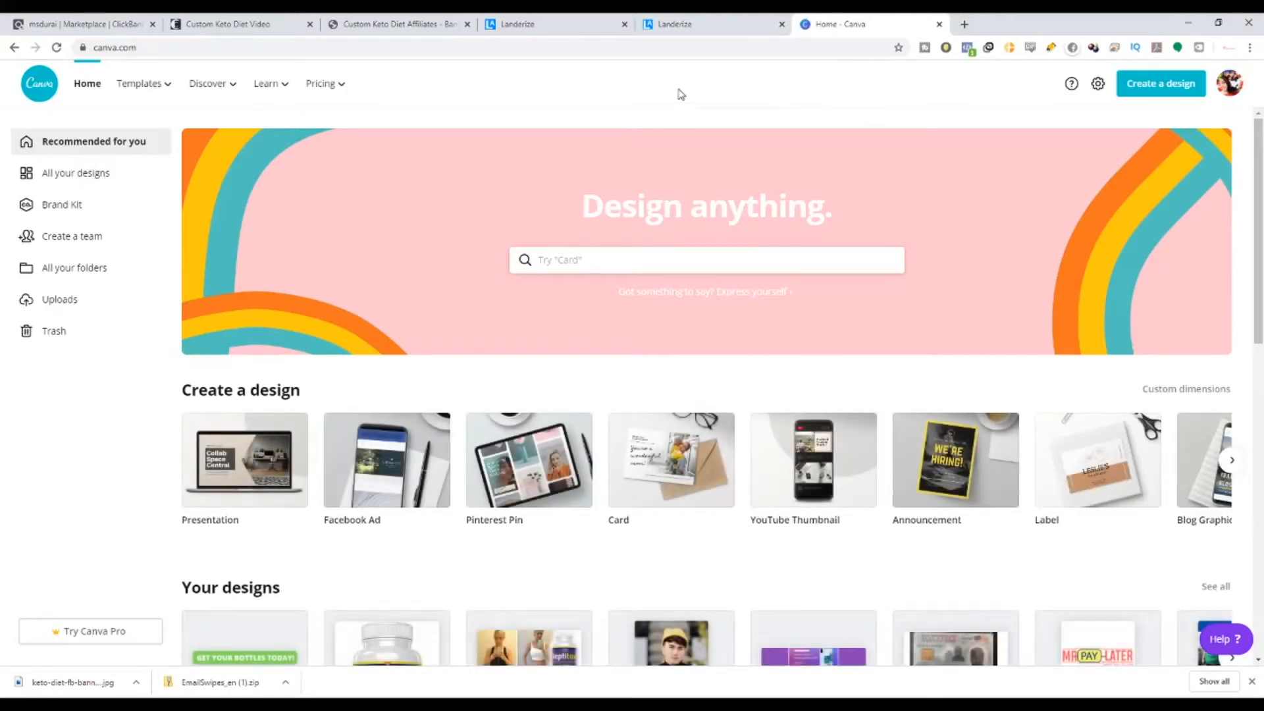
# Recheck the logo's recommended size in the Landerize editor.
pyautogui.click(679, 23)
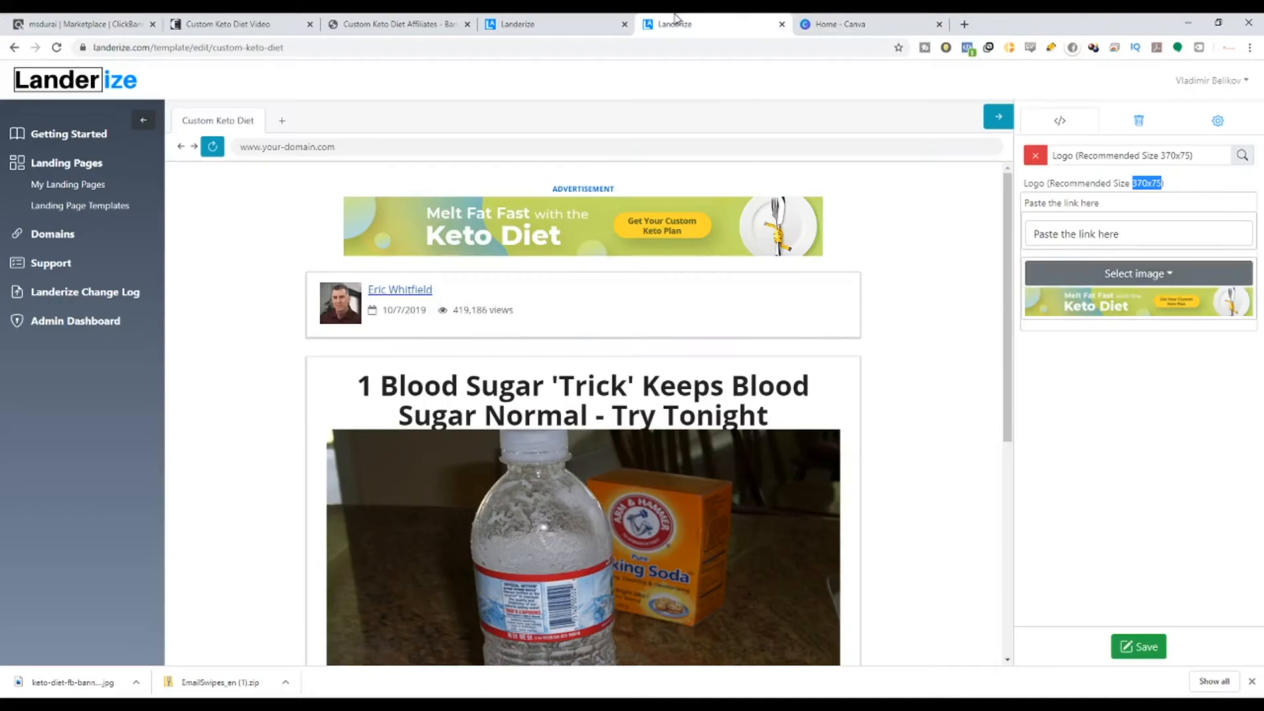
pyautogui.click(1138, 187)
pyautogui.moveTo(1151, 191); pyautogui.dragTo(1162, 192)
# Switch to Canva and create a custom design 370 px wide and 75 px high.
pyautogui.click(833, 24)
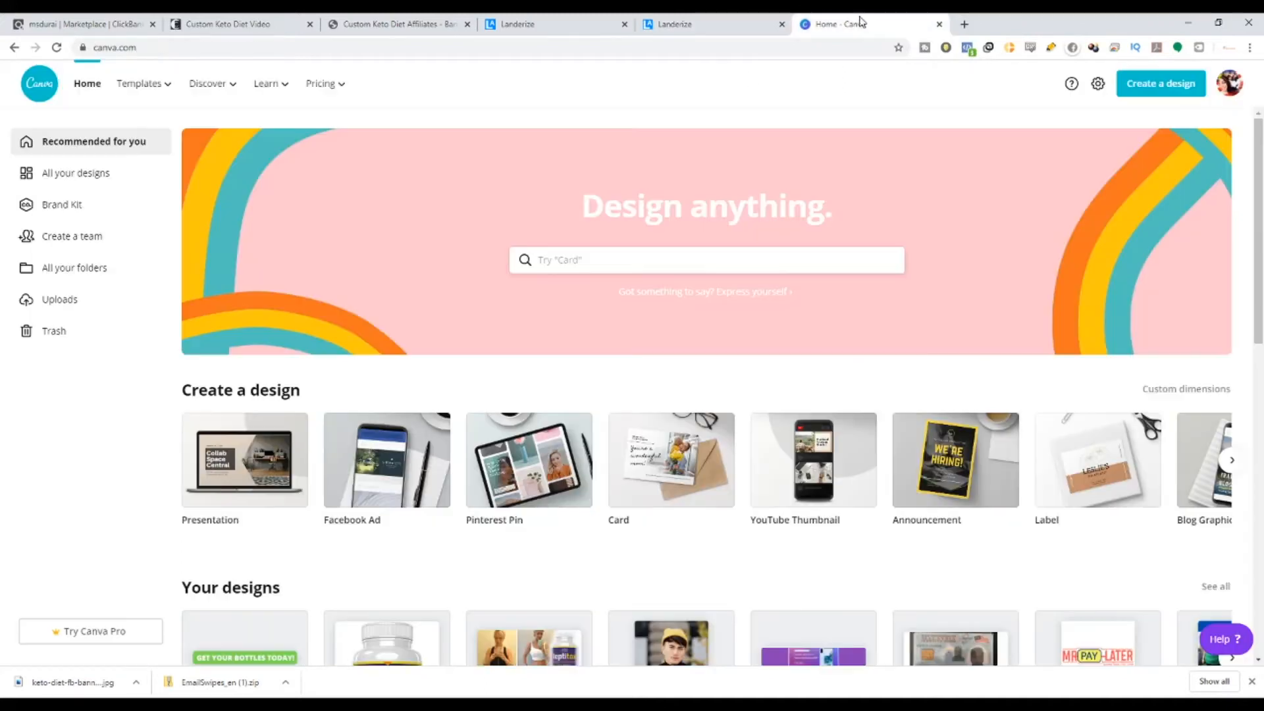
pyautogui.click(1155, 83)
pyautogui.click(1054, 151)
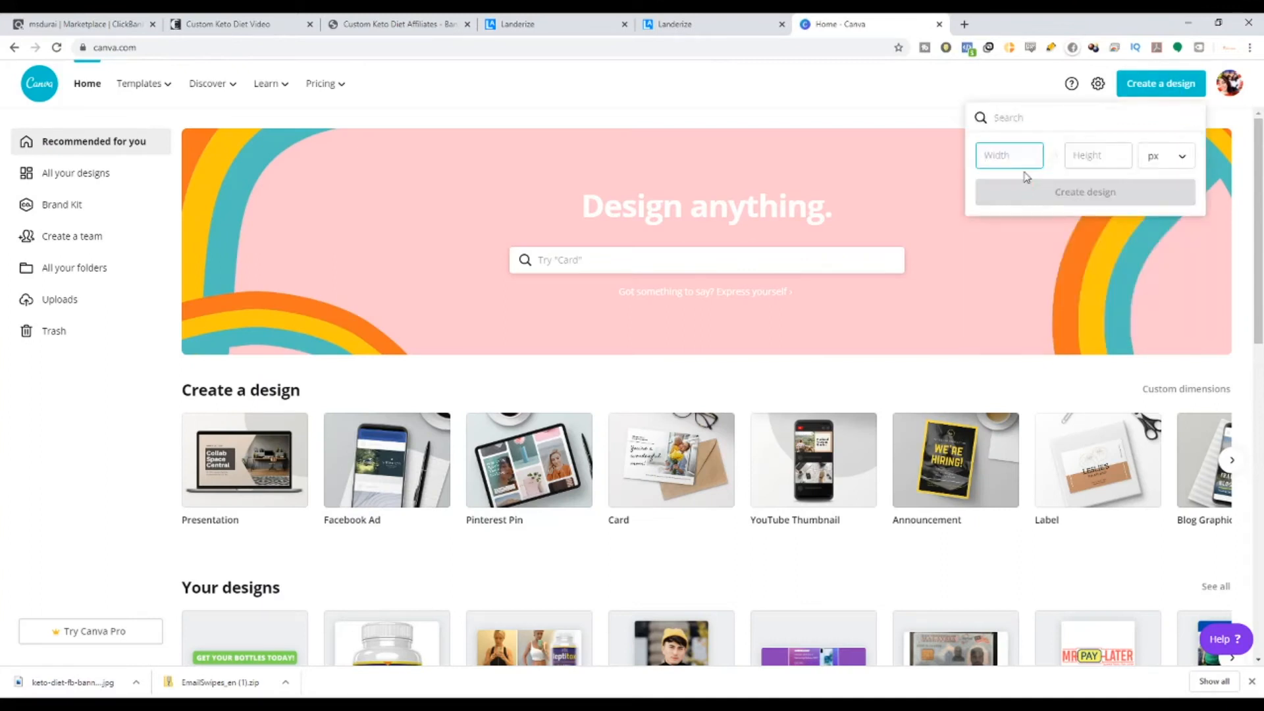
pyautogui.write('370')
pyautogui.press('Tab')
pyautogui.write('75')
pyautogui.press('Return')
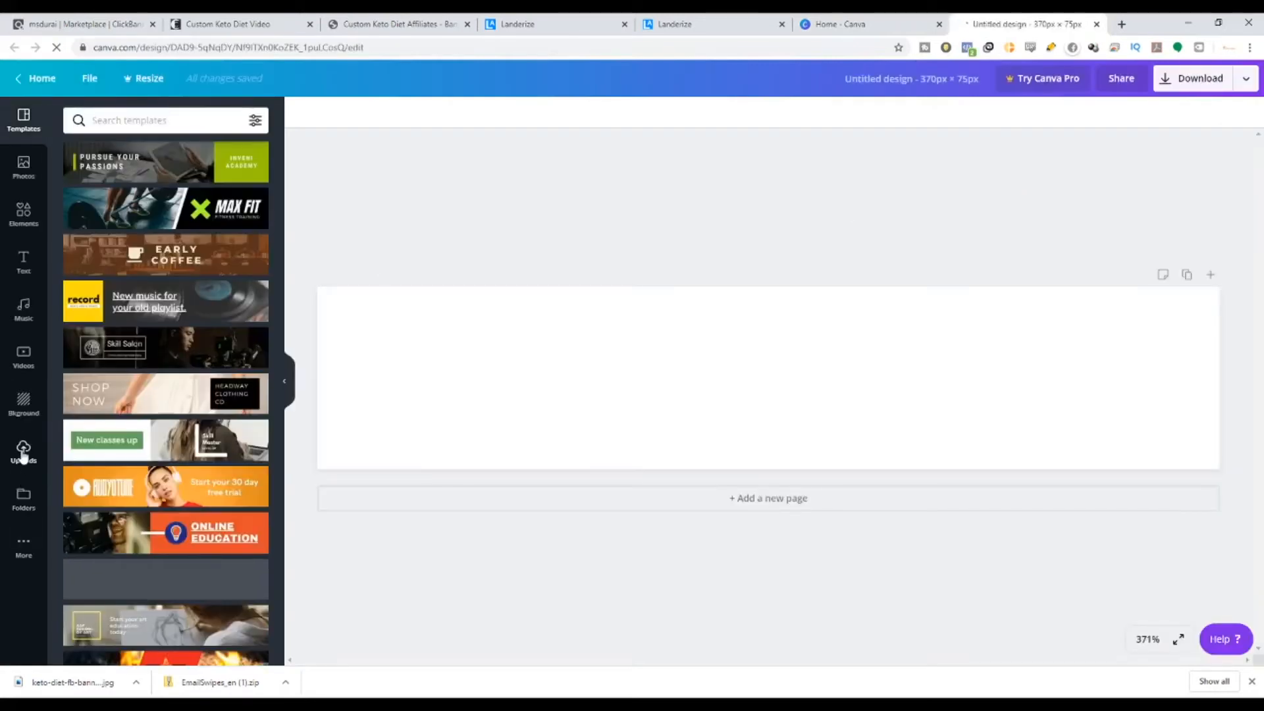
# Upload the "Melt Fat Fast with the Keto Diet" banner to Canva and place it on the blank design.
pyautogui.click(23, 453)
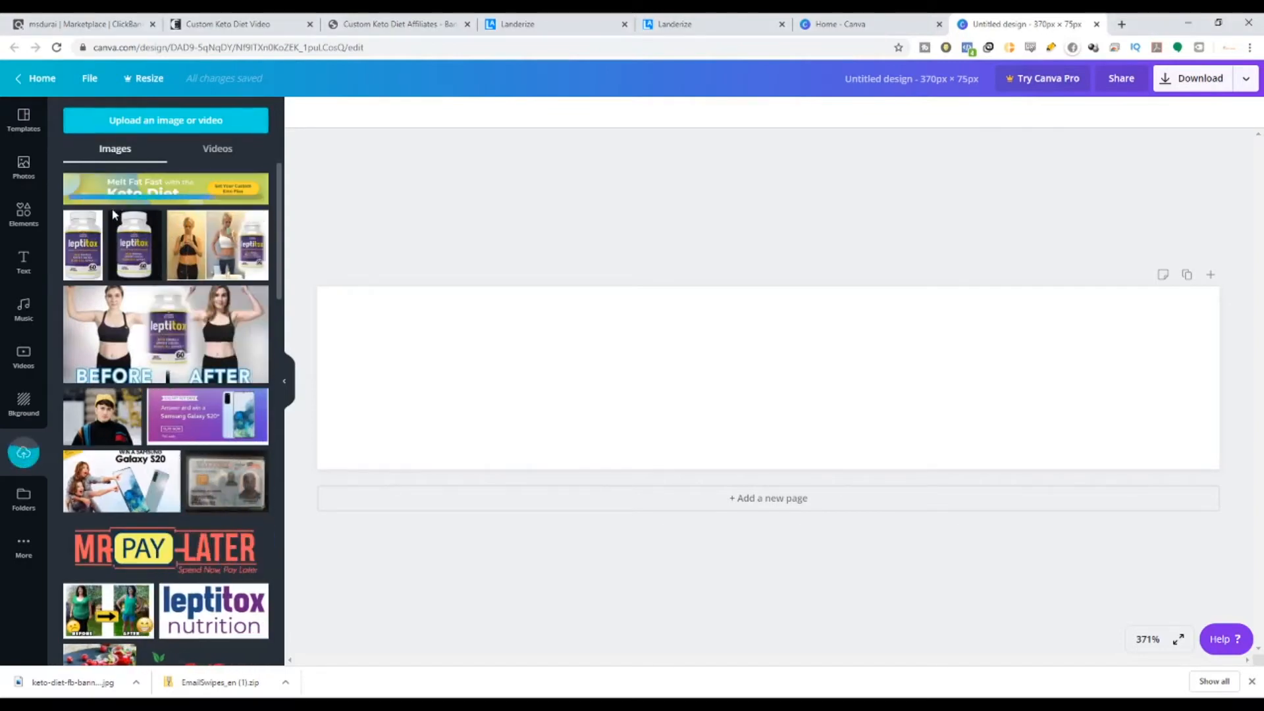
pyautogui.click(68, 186)
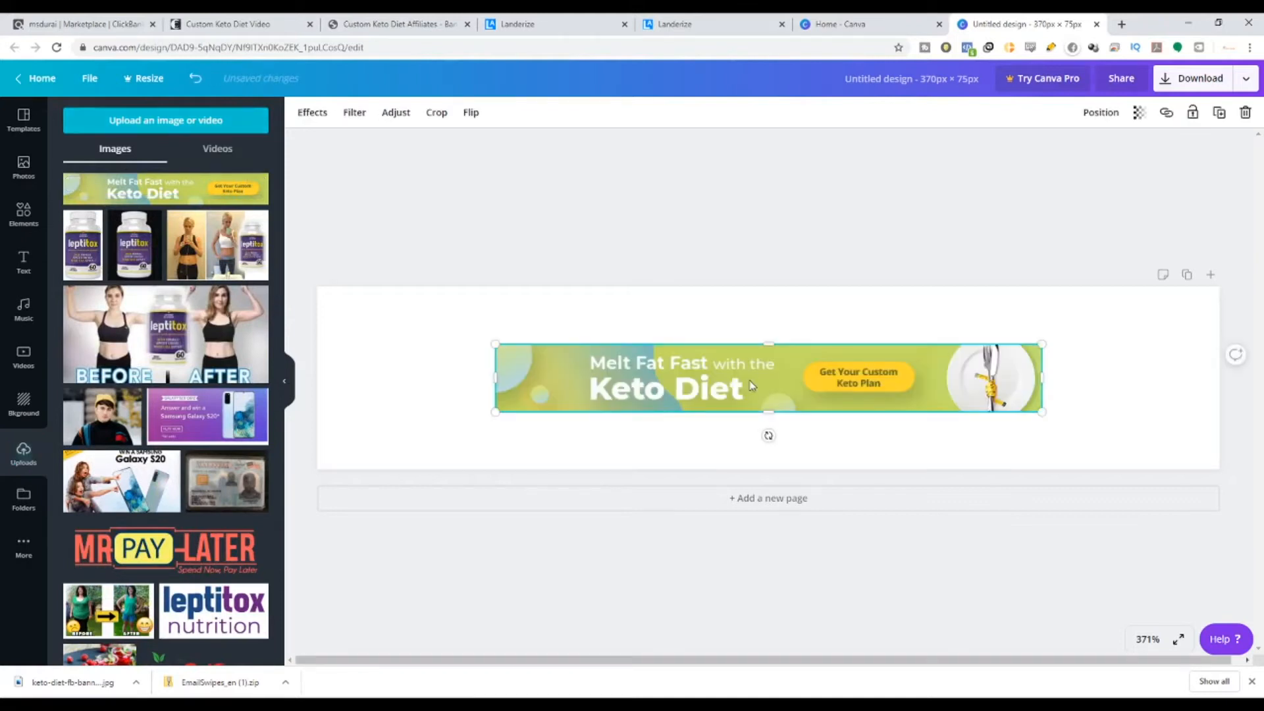
# Try to fill the whole design with the uploaded Keto Diet banner in place of the existing copy.
pyautogui.press('Delete')
pyautogui.moveTo(165, 191); pyautogui.dragTo(395, 308)
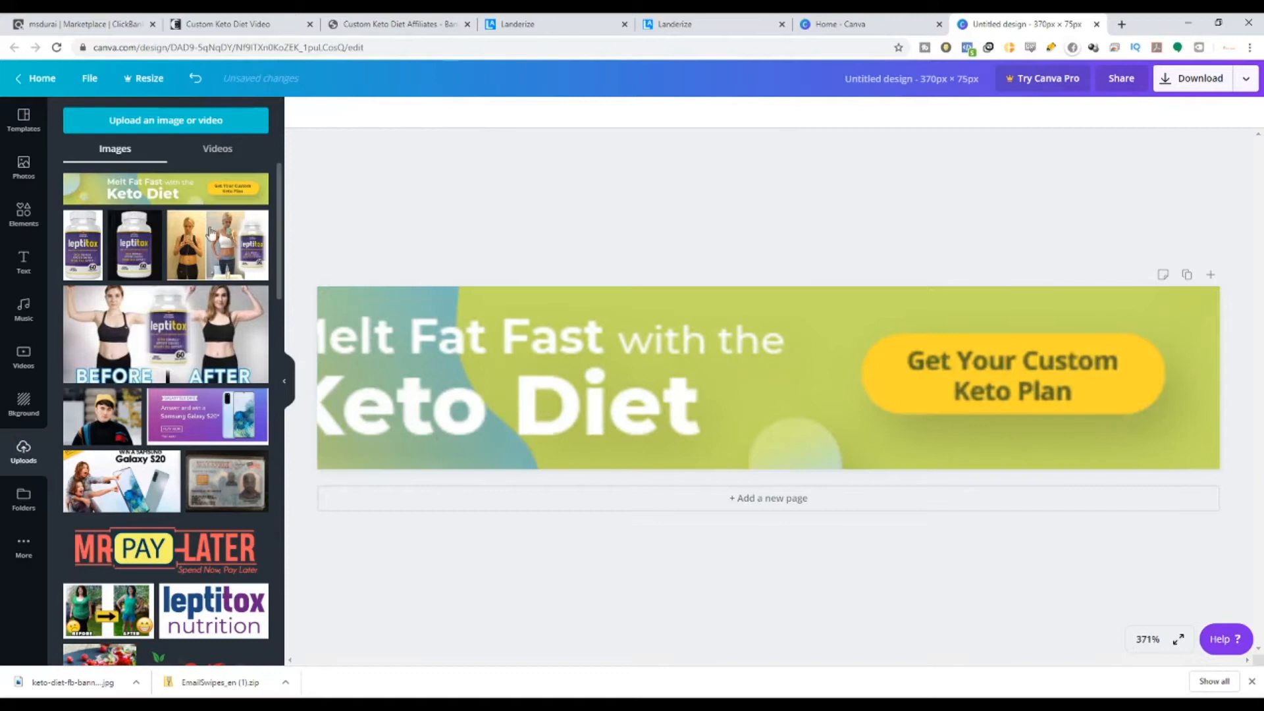
pyautogui.press('Delete')
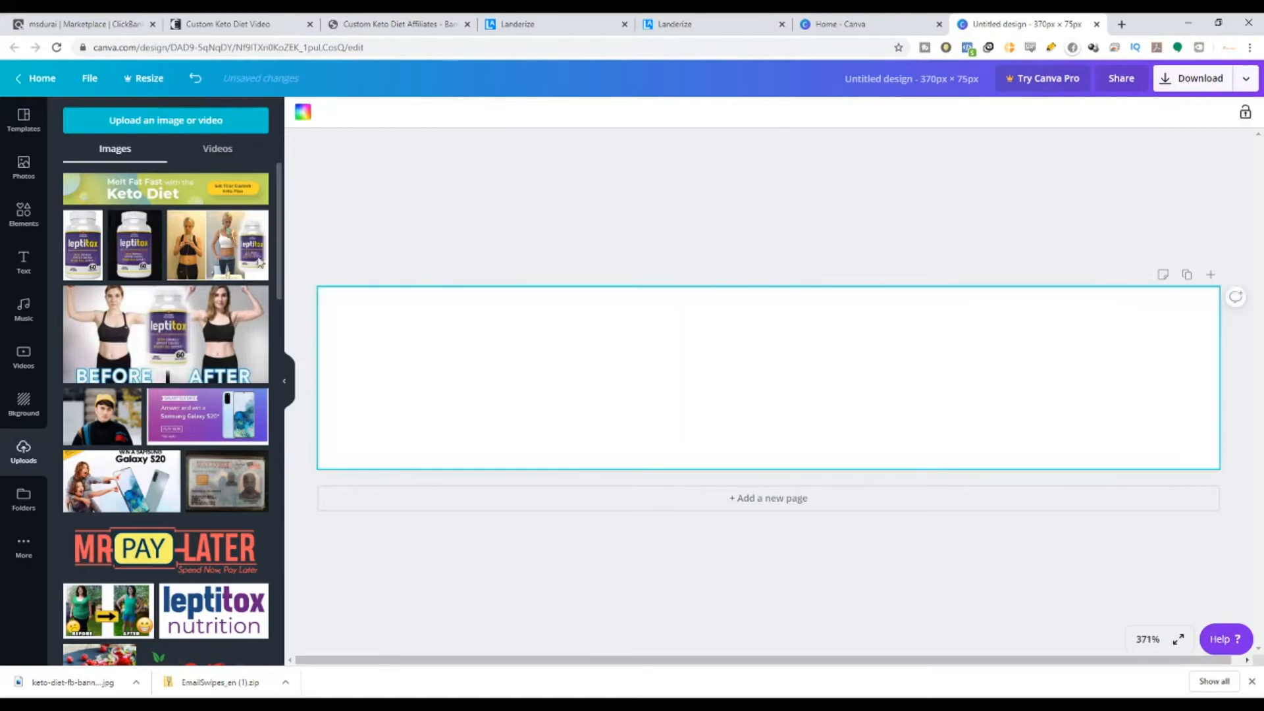
# Place the Keto Diet banner on the blank design and enlarge it to span the full page width.
pyautogui.moveTo(164, 191); pyautogui.dragTo(675, 382)
pyautogui.moveTo(544, 354); pyautogui.dragTo(326, 303)
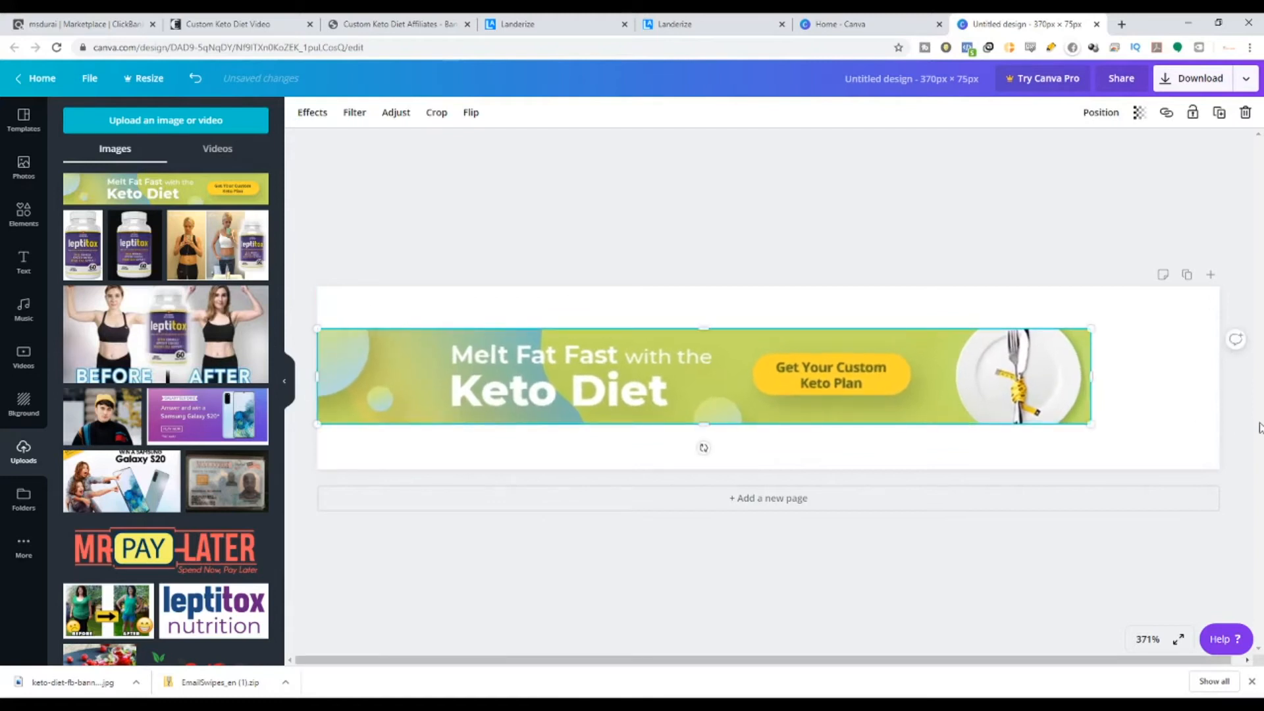
pyautogui.moveTo(1082, 332); pyautogui.dragTo(1219, 314)
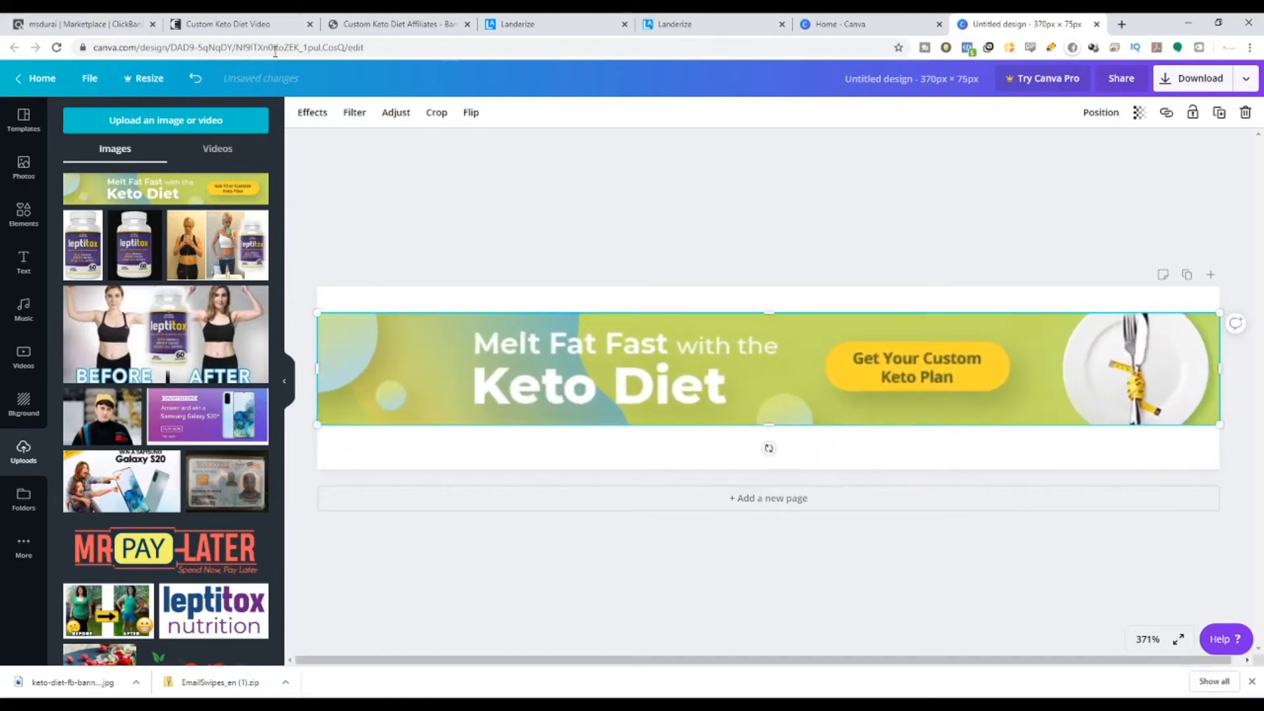
# Switch to the Landerize editor, review the author block's fields and recommended image size, and delete that block.
pyautogui.click(685, 24)
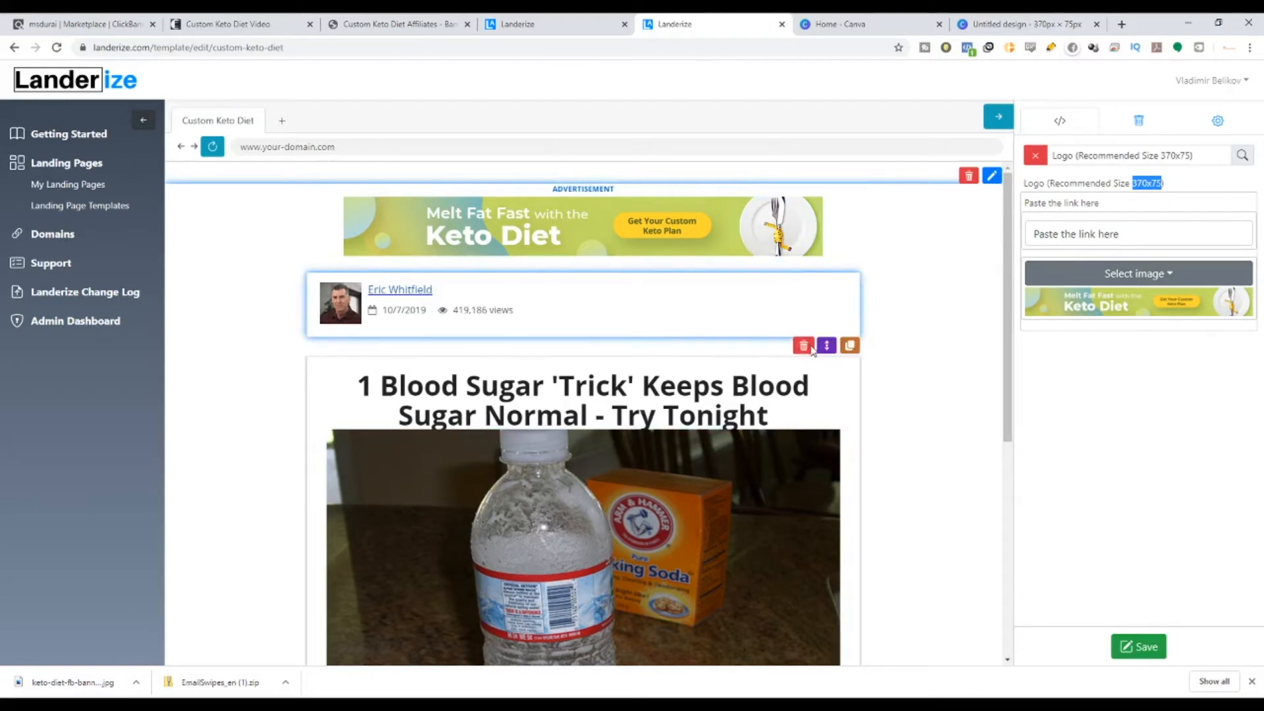
pyautogui.click(466, 277)
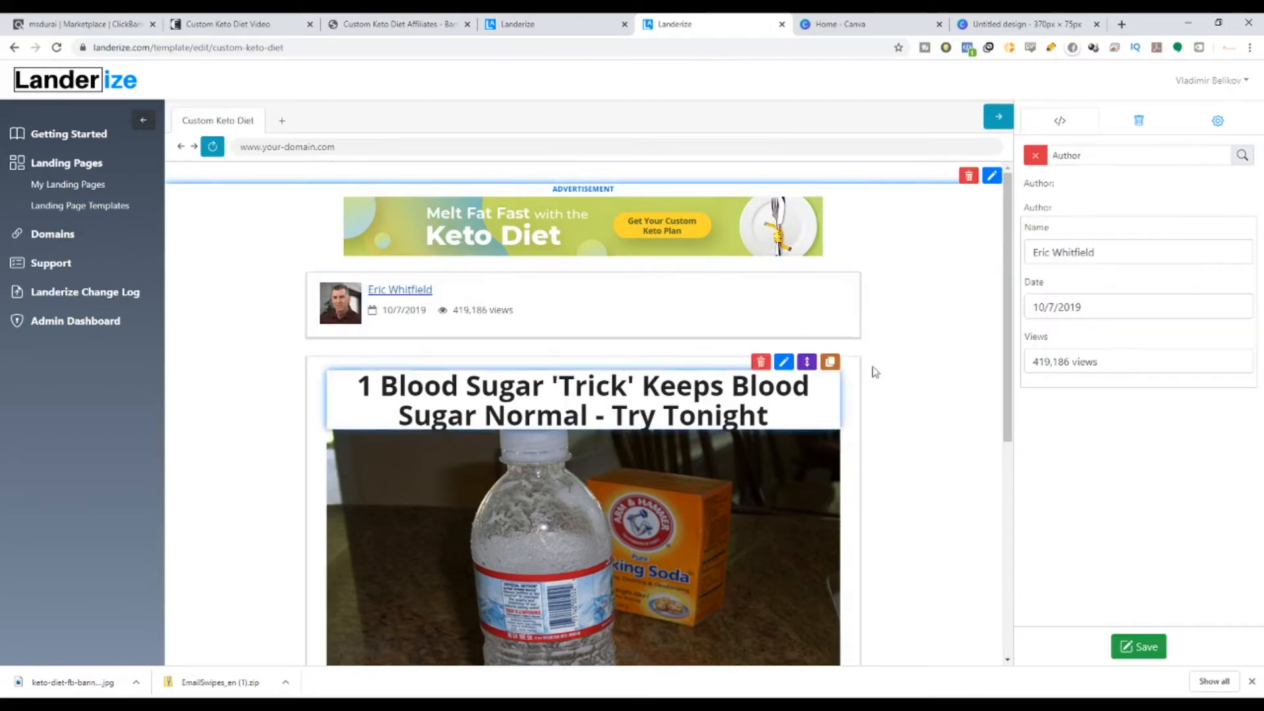
pyautogui.click(1133, 251)
pyautogui.press('Tab')
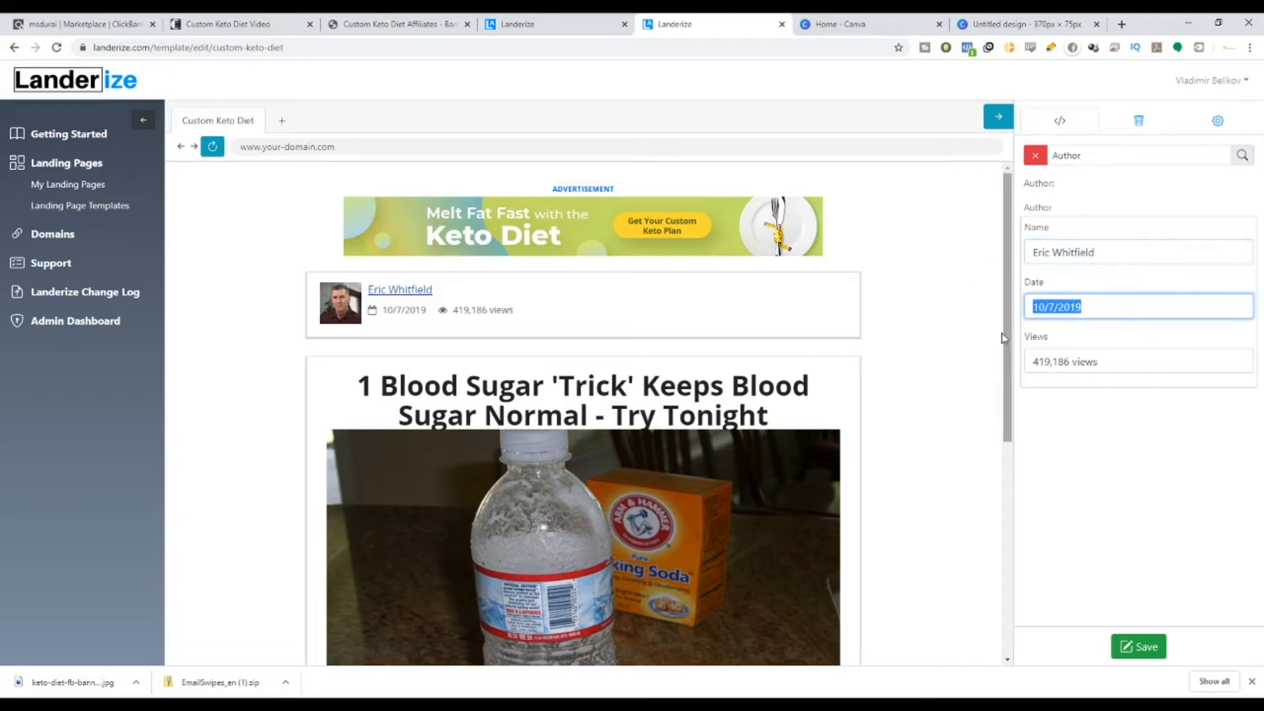
pyautogui.click(326, 315)
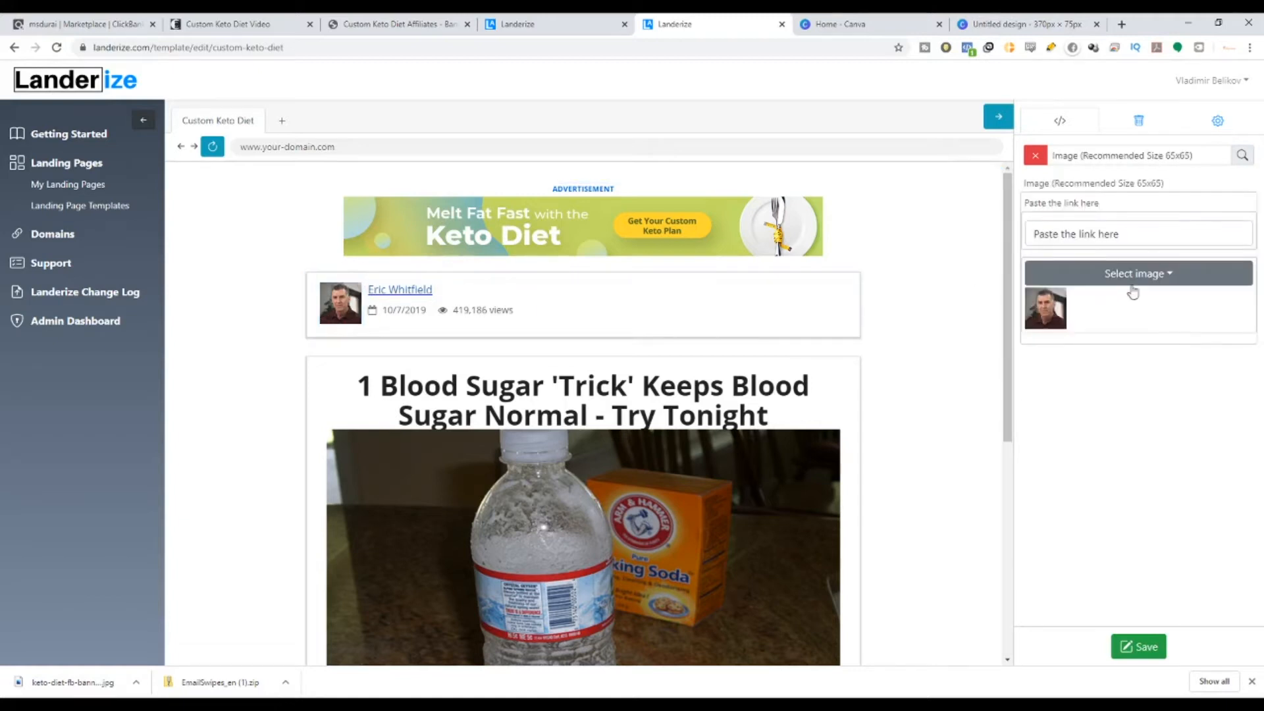
pyautogui.moveTo(1138, 186); pyautogui.dragTo(1166, 186)
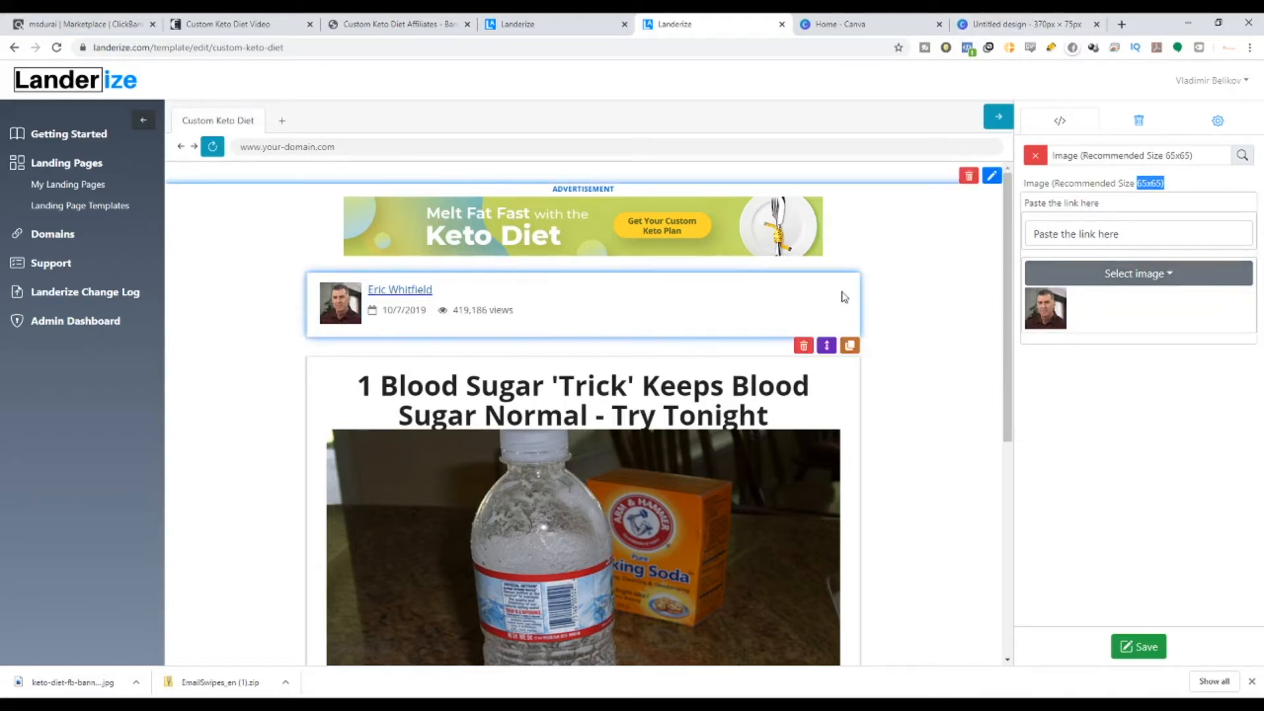
pyautogui.click(804, 346)
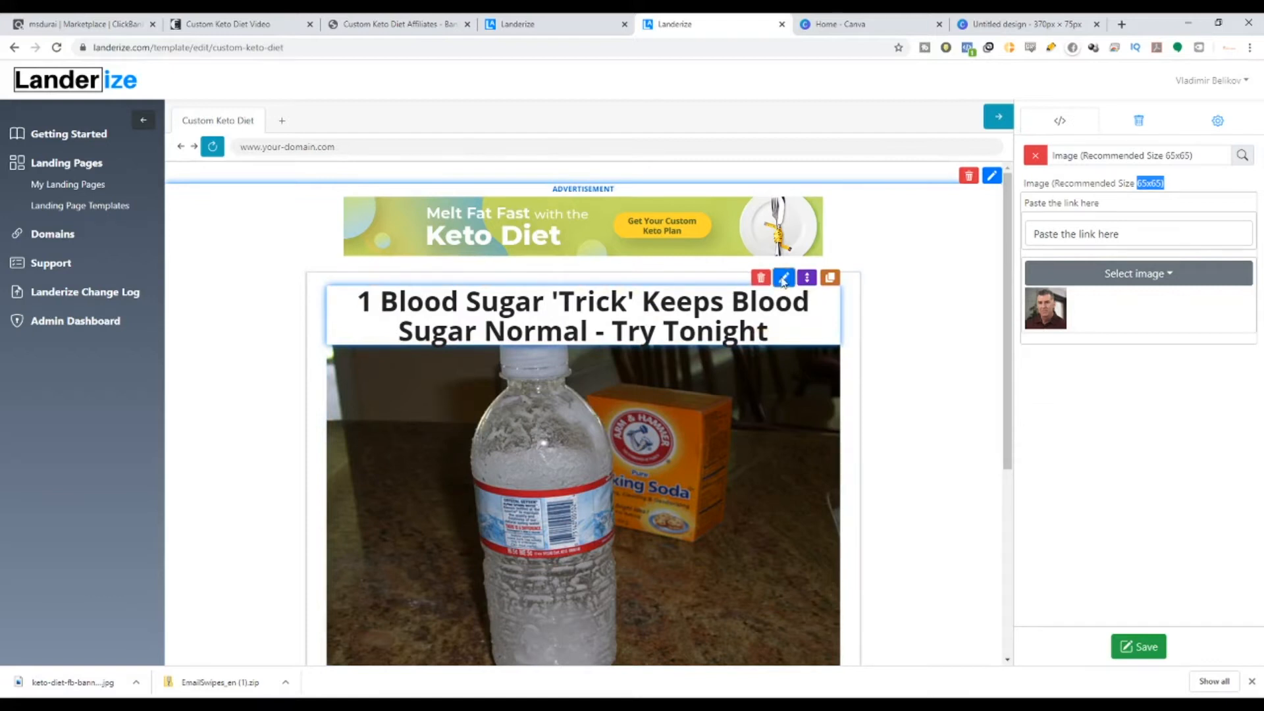
# Replace the blood sugar headline above the main image with "Eight science-backed benefits of going keto".
pyautogui.click(784, 279)
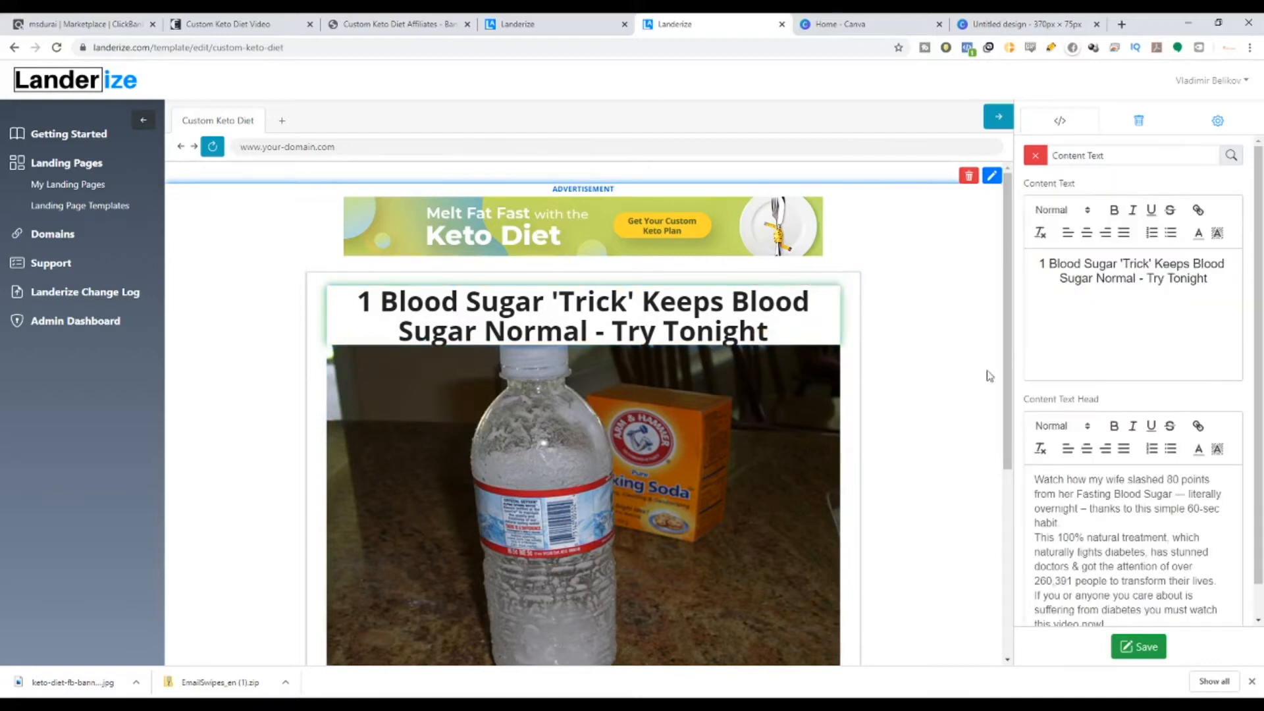
pyautogui.click(1213, 288)
pyautogui.press('Return')
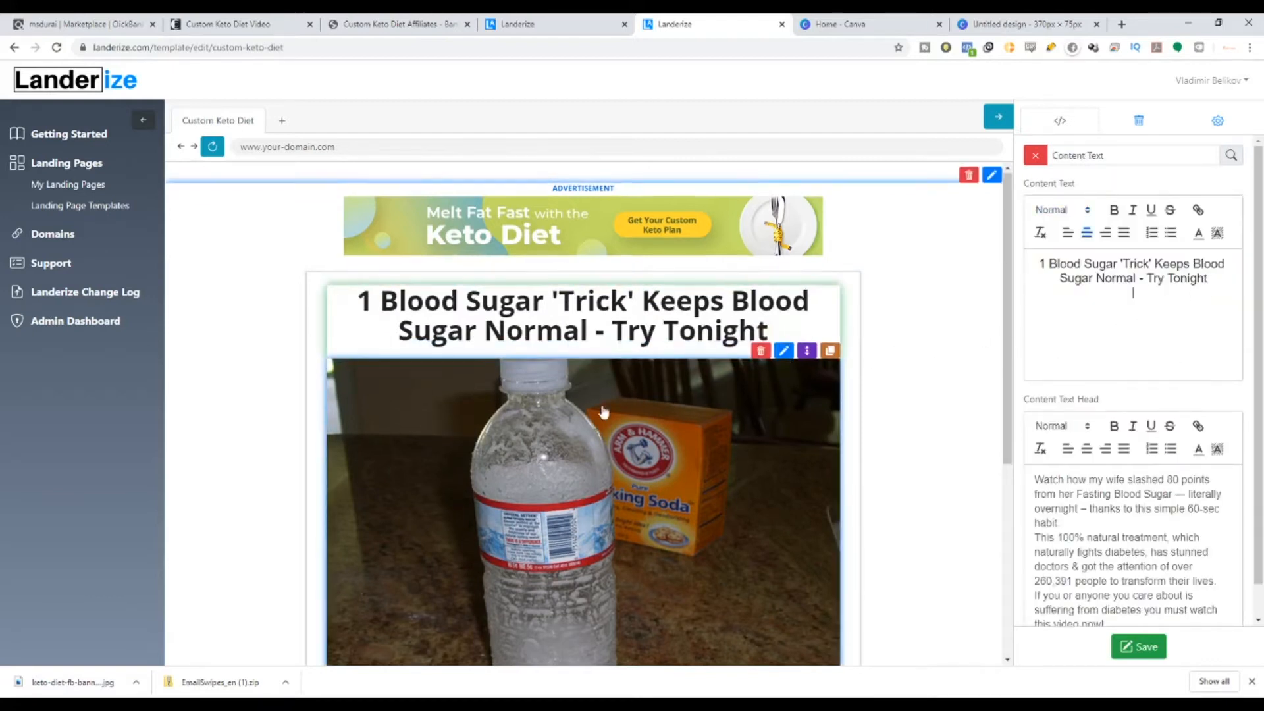
pyautogui.scroll(-5, 603, 412)
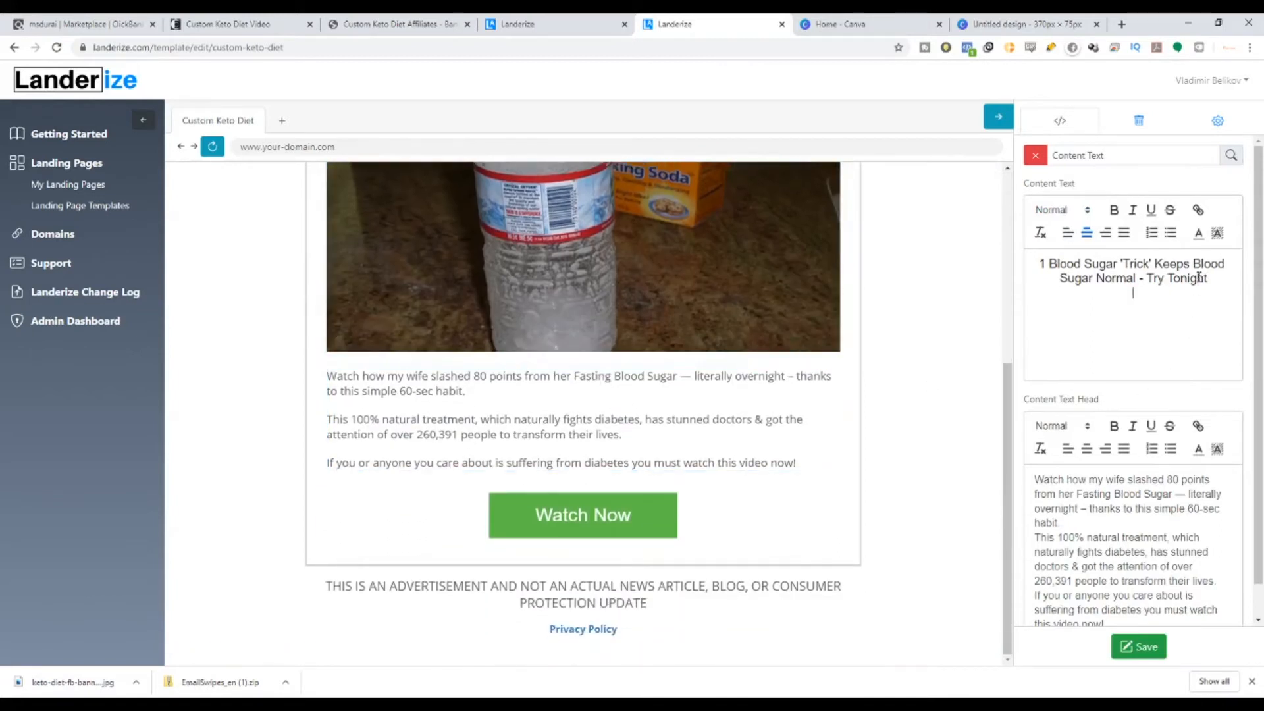
pyautogui.scroll(5, 592, 329)
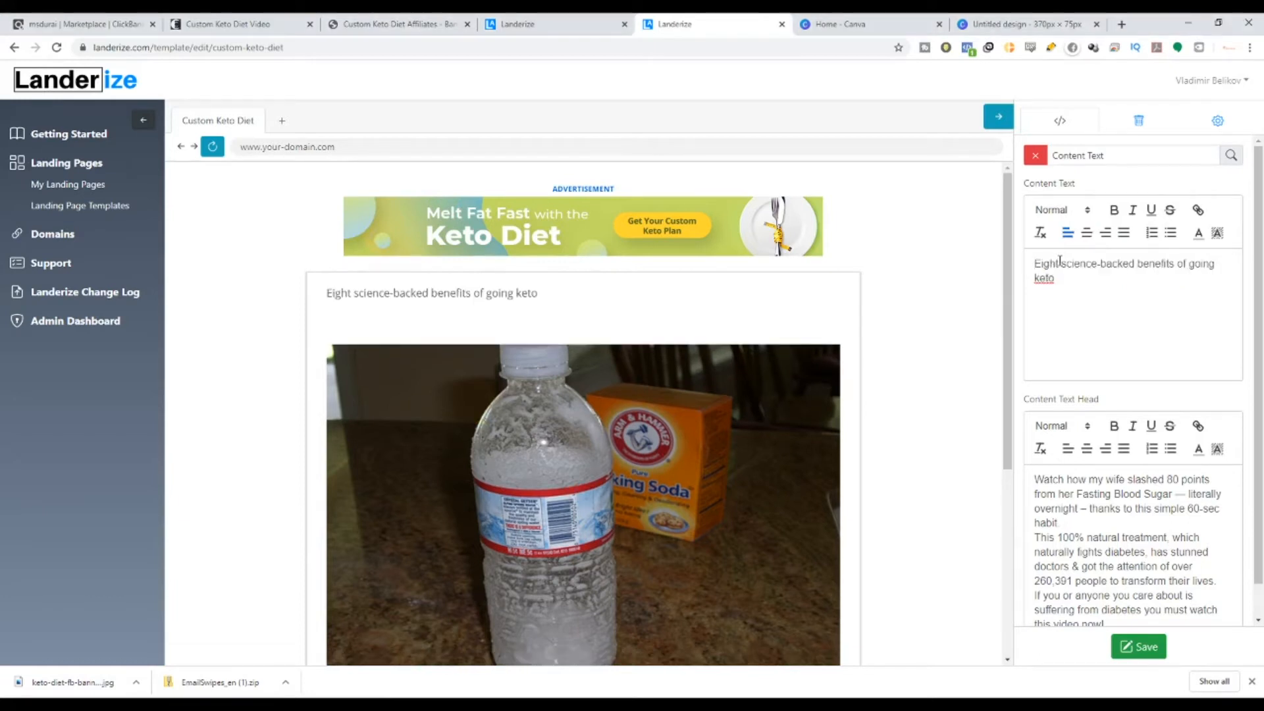
# Edit the headline to read "8 Science-Backed Benefits Of Going Keto", with a numeral and every word capitalized.
pyautogui.moveTo(1060, 260); pyautogui.dragTo(1034, 264)
pyautogui.write('8')
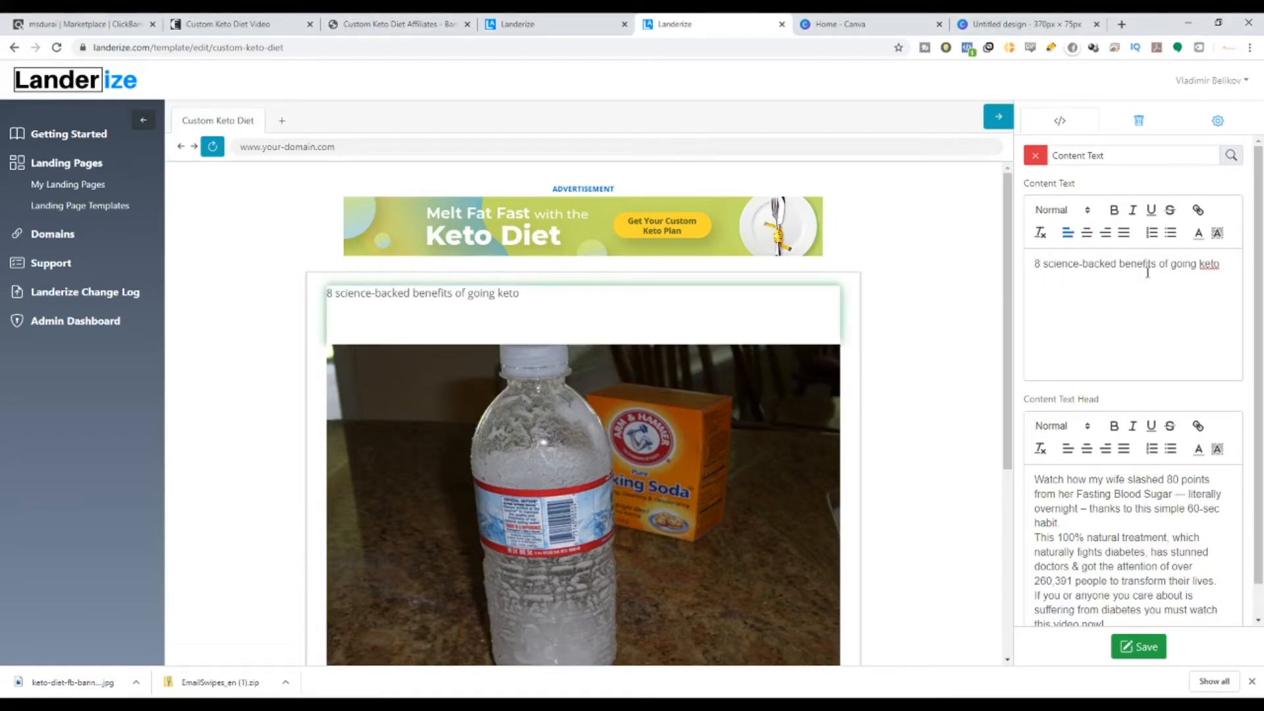
pyautogui.moveTo(1222, 263); pyautogui.dragTo(1202, 262)
pyautogui.write('Keto')
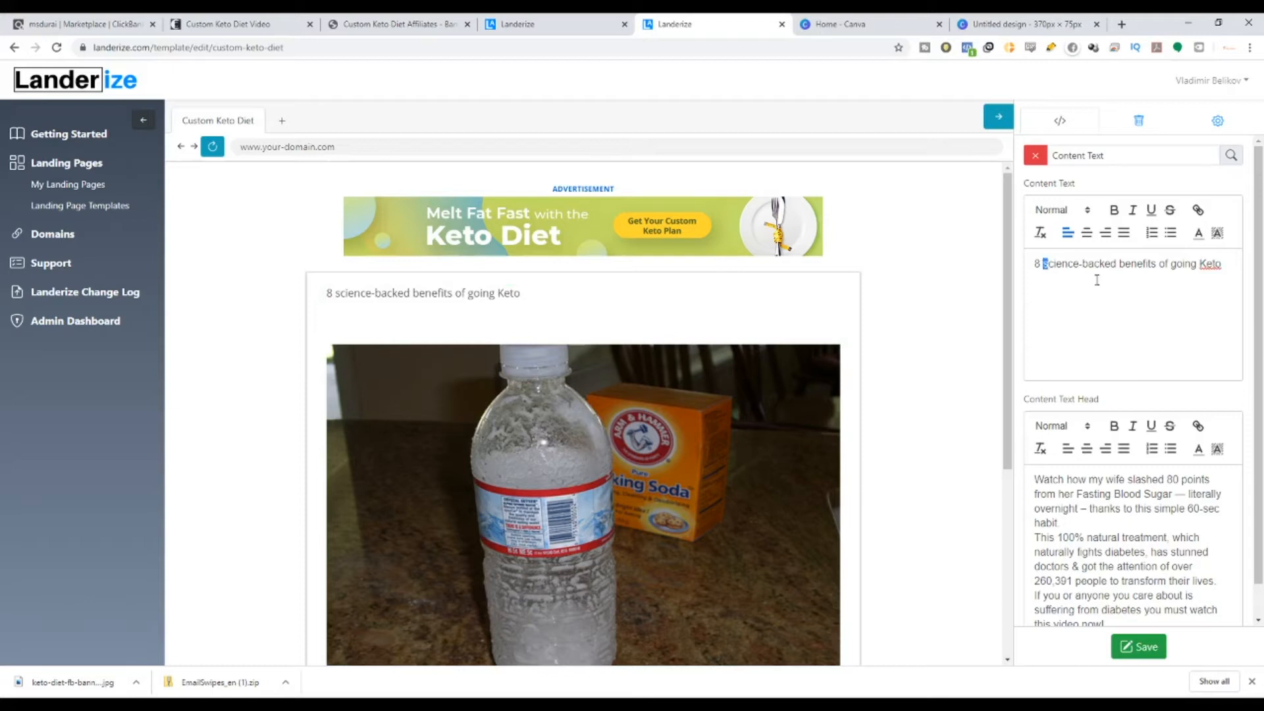
pyautogui.write('S')
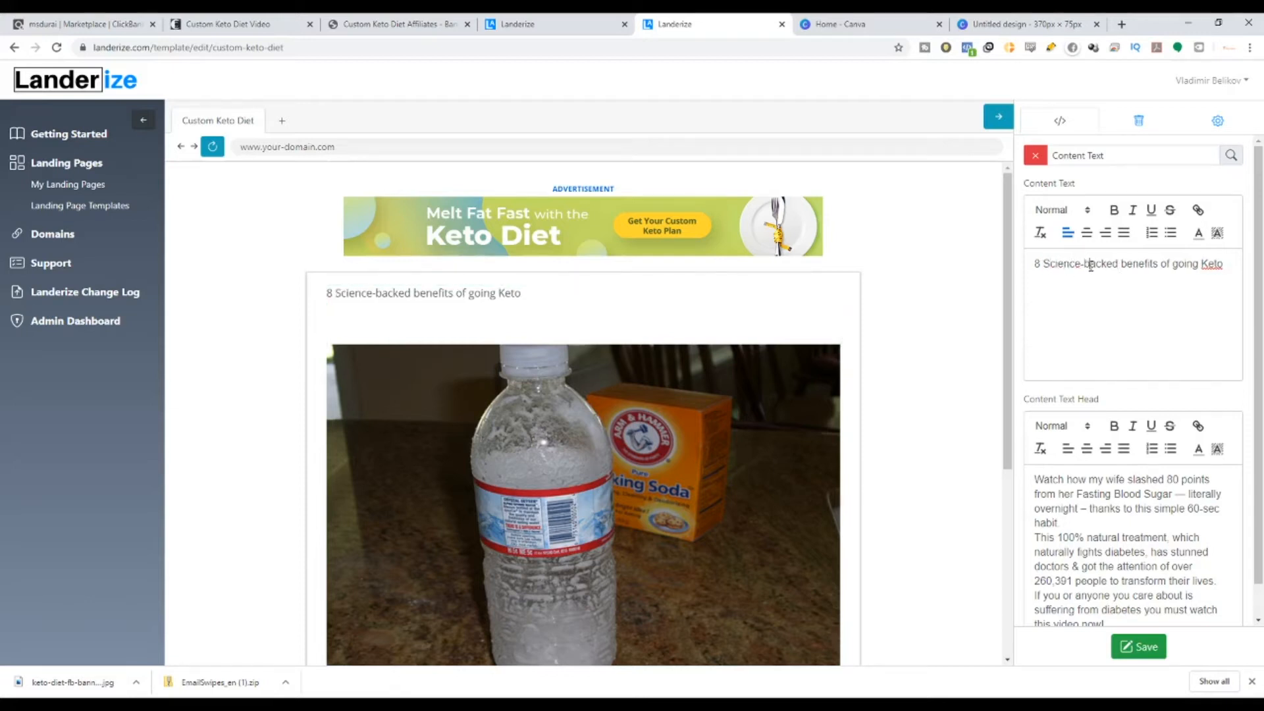
pyautogui.write('B')
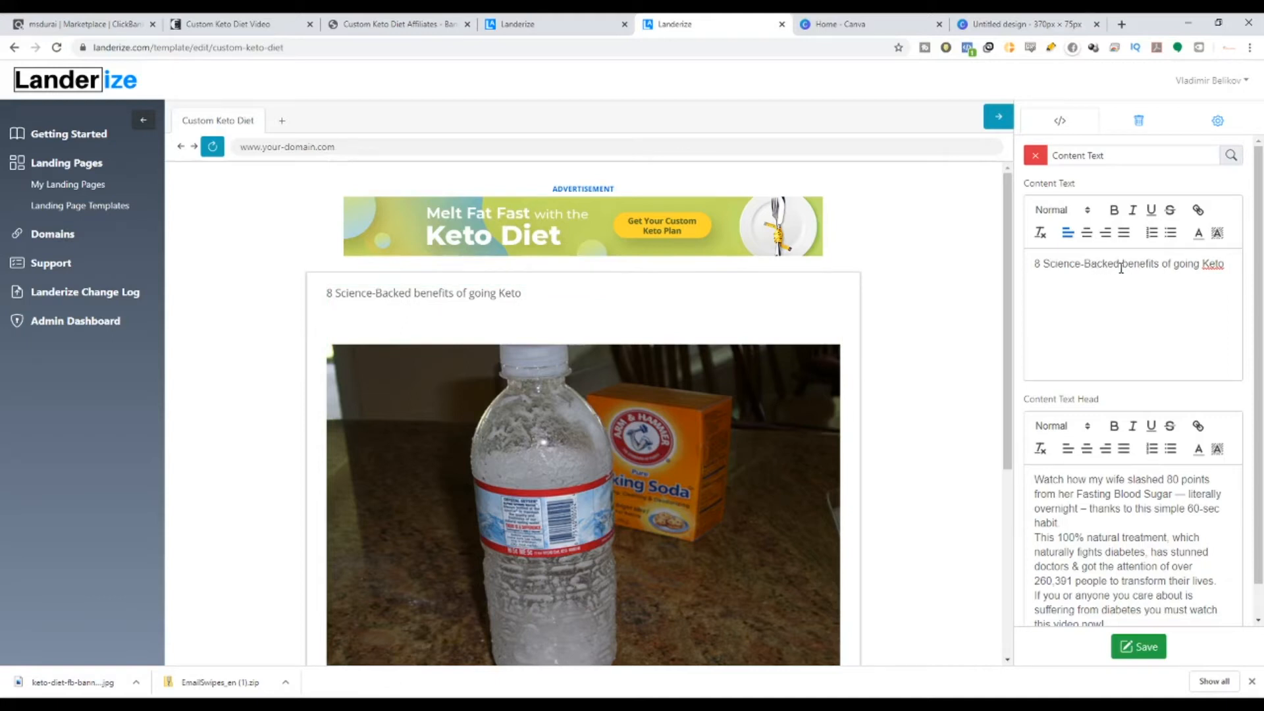
pyautogui.write('B')
pyautogui.write('G')
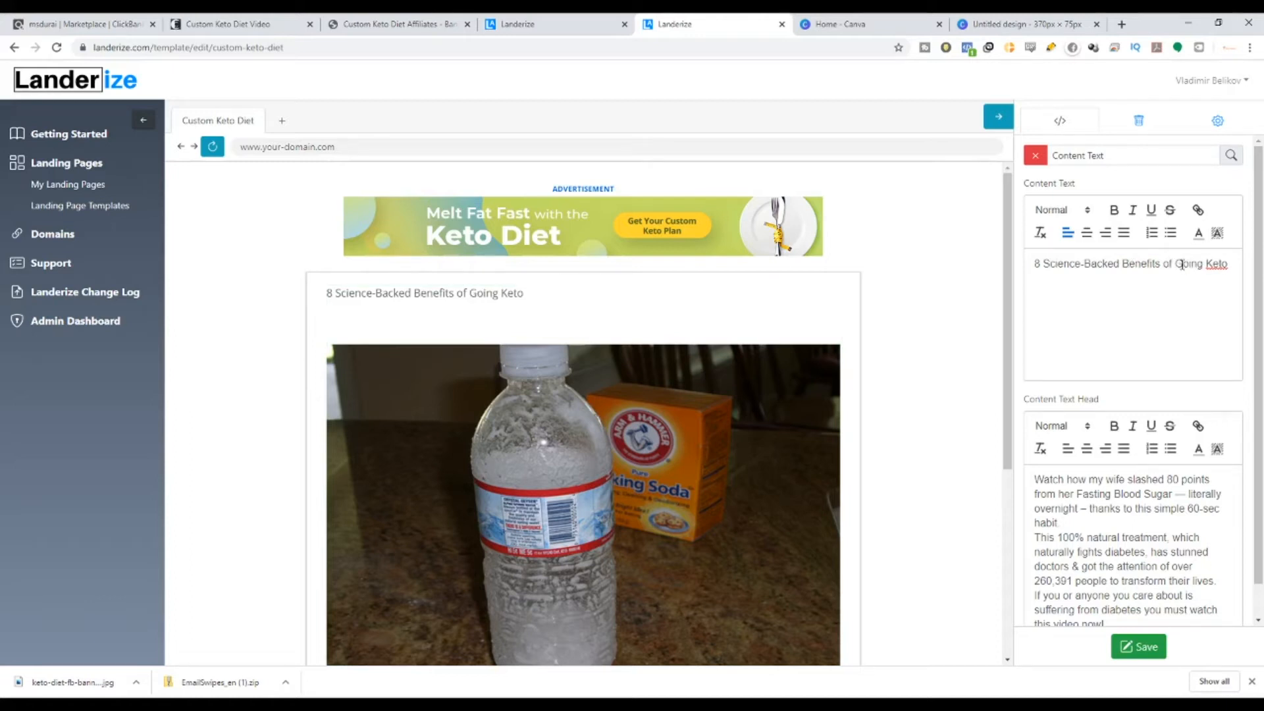
pyautogui.press('BackSpace')
pyautogui.write('O')
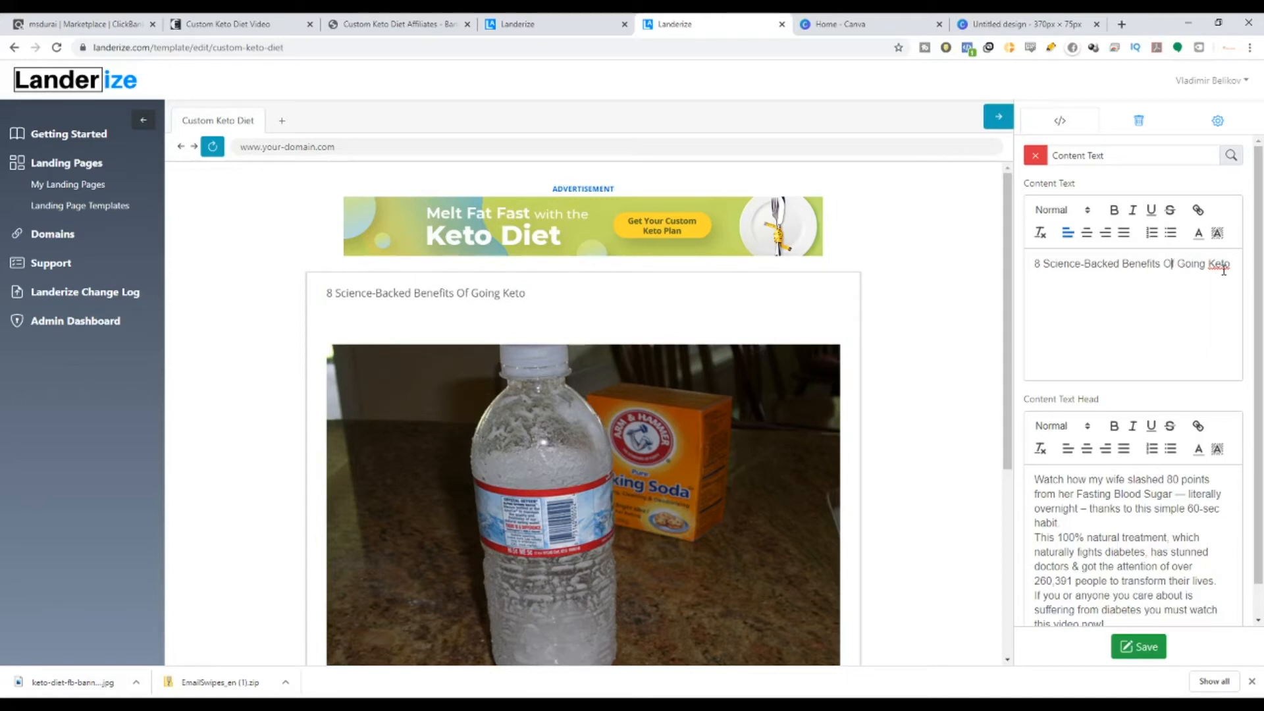
# Format the headline above the main image as Heading 1 and center it.
pyautogui.moveTo(1232, 263); pyautogui.dragTo(1030, 263)
pyautogui.click(1083, 211)
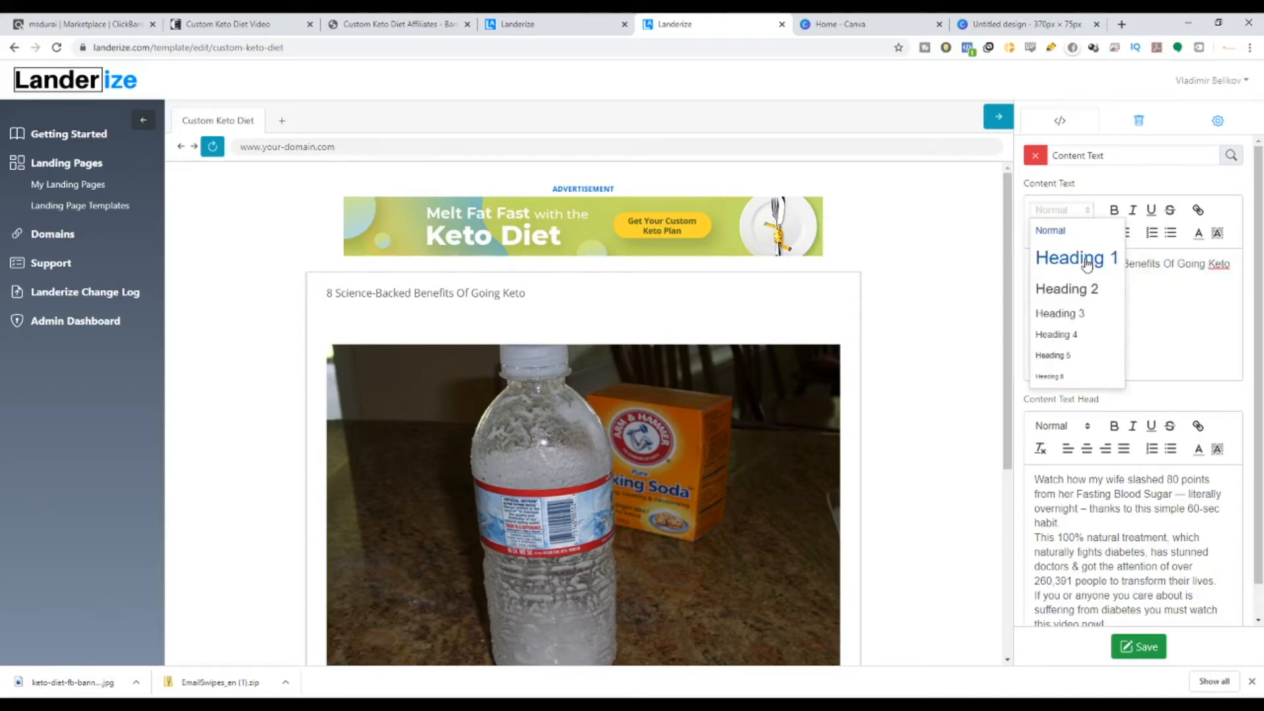
pyautogui.click(1085, 254)
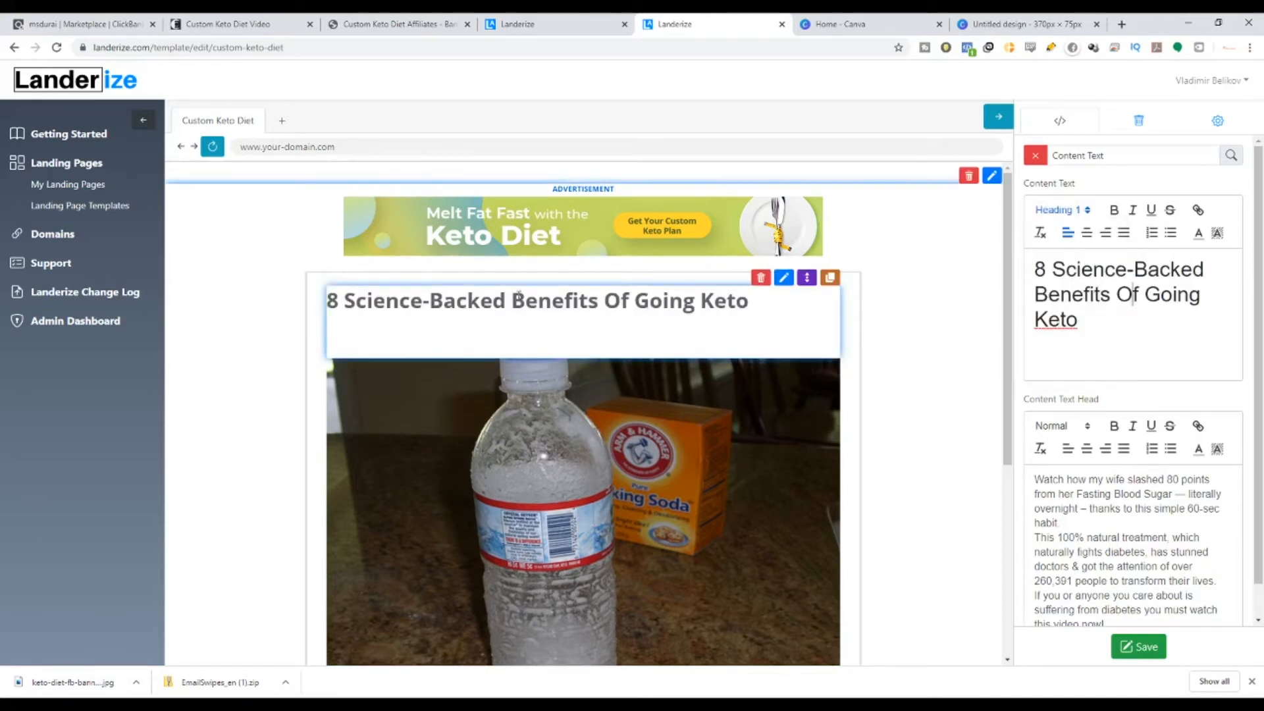
pyautogui.click(1087, 211)
pyautogui.click(1087, 212)
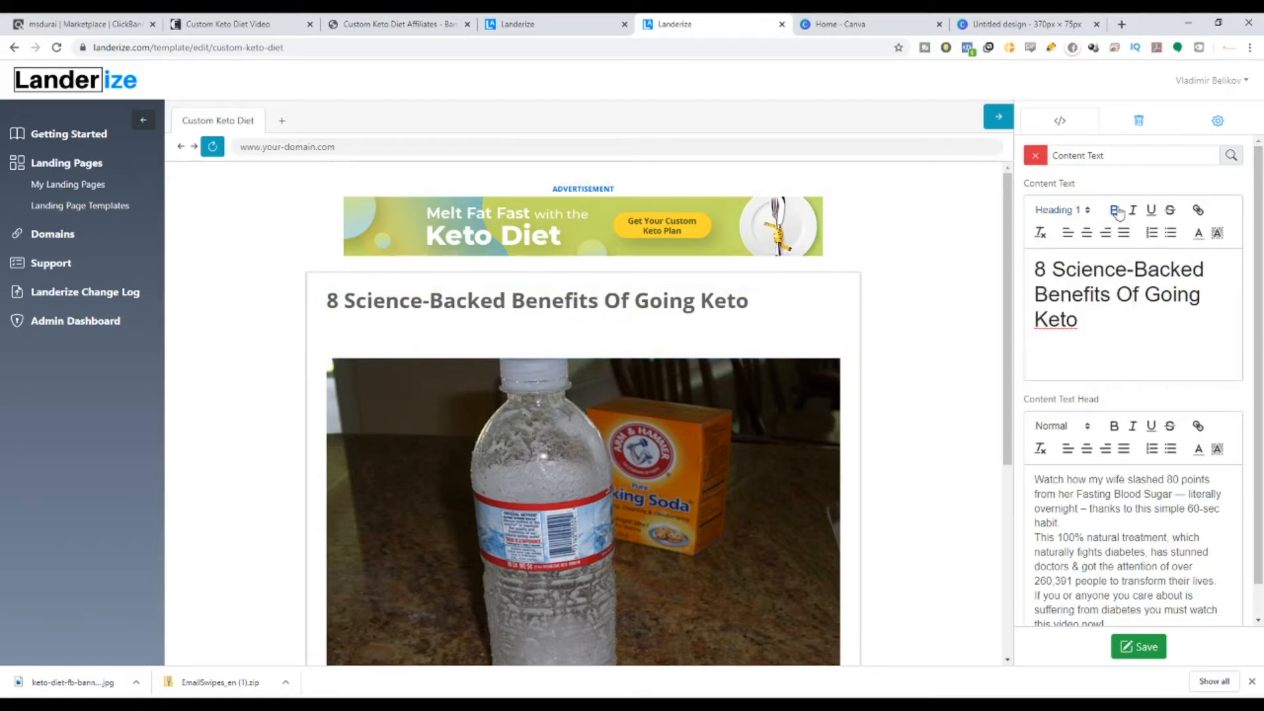
pyautogui.moveTo(1149, 346); pyautogui.dragTo(1028, 264)
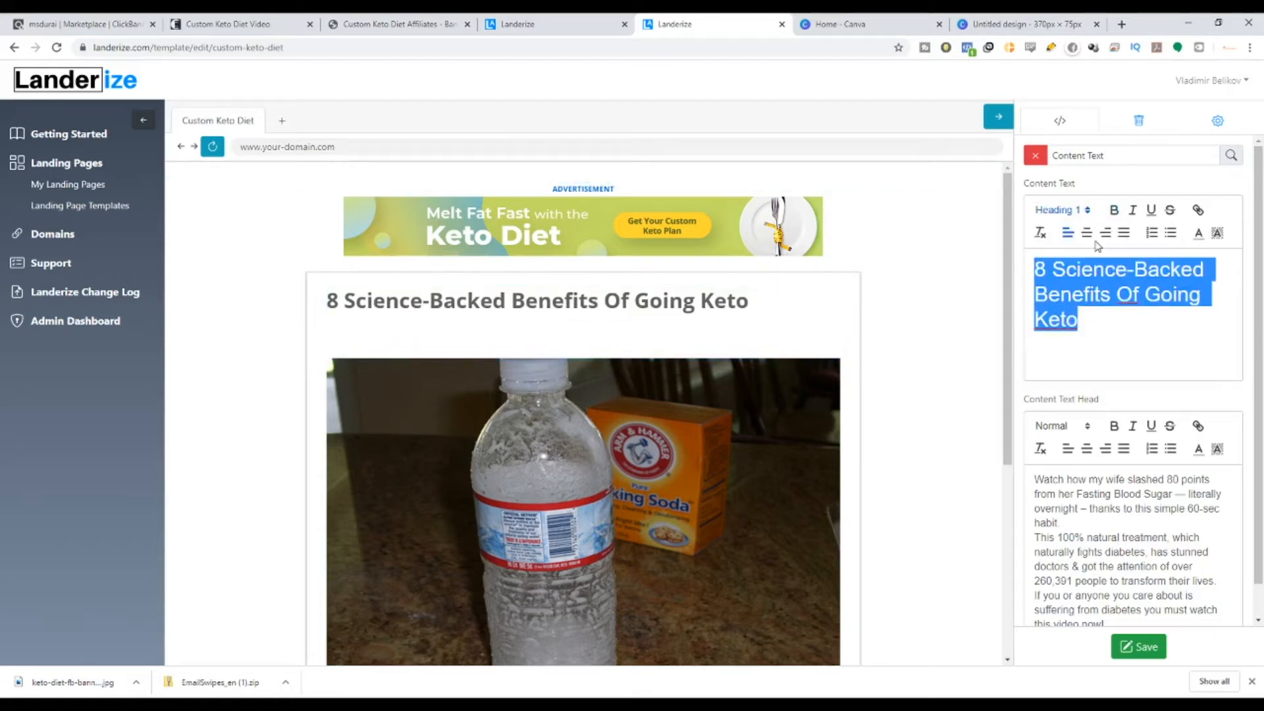
pyautogui.click(1087, 234)
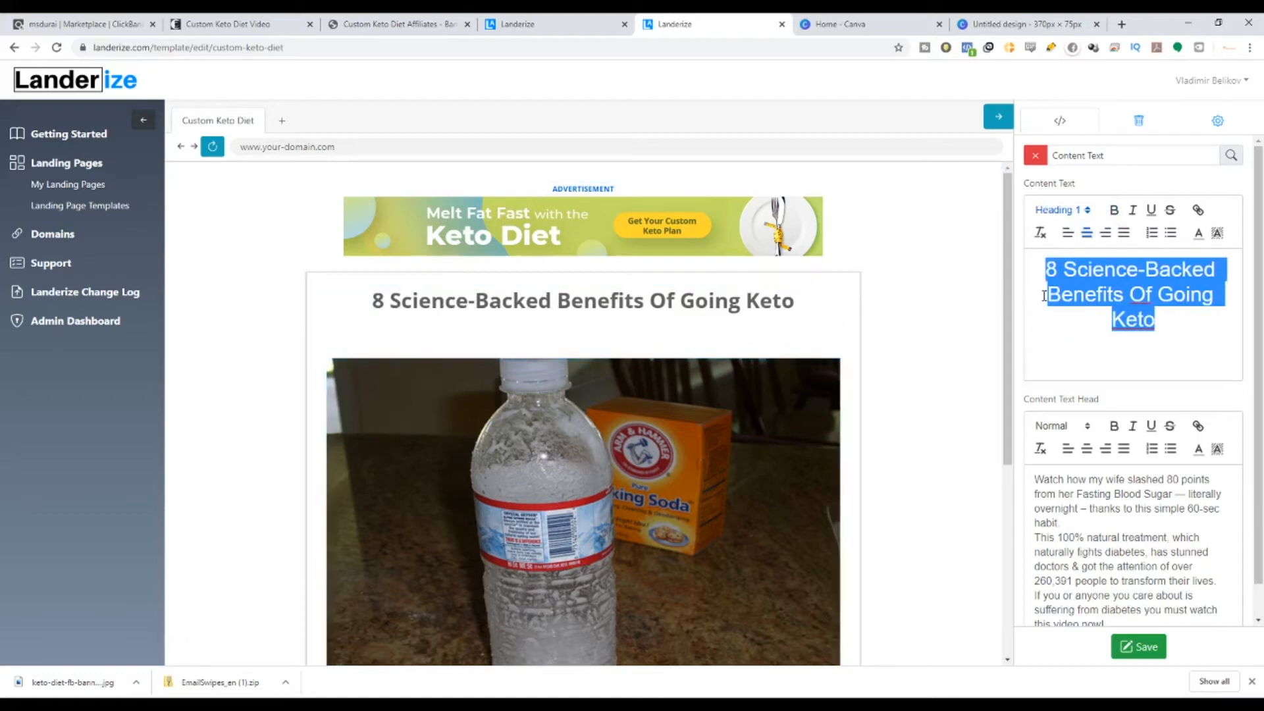
# Set the text color of the whole keto headline to green.
pyautogui.click(1195, 336)
pyautogui.moveTo(1196, 336); pyautogui.dragTo(1045, 267)
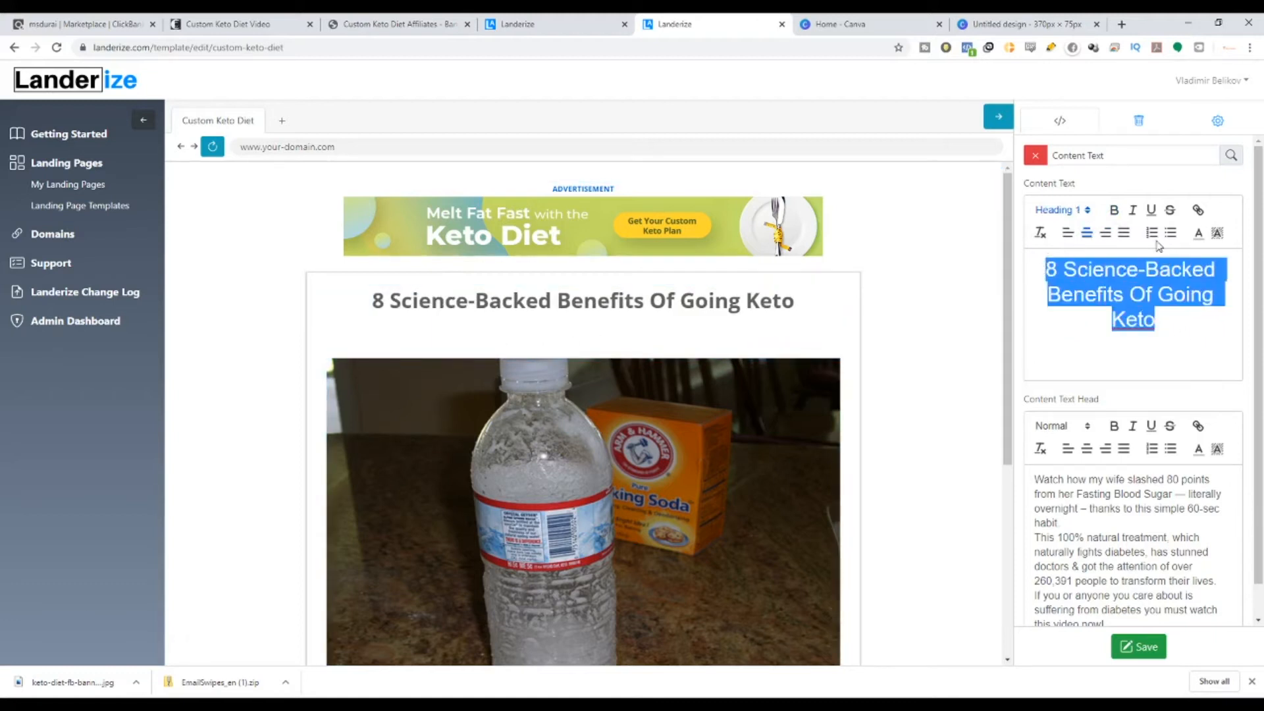
pyautogui.click(1198, 234)
pyautogui.click(1212, 249)
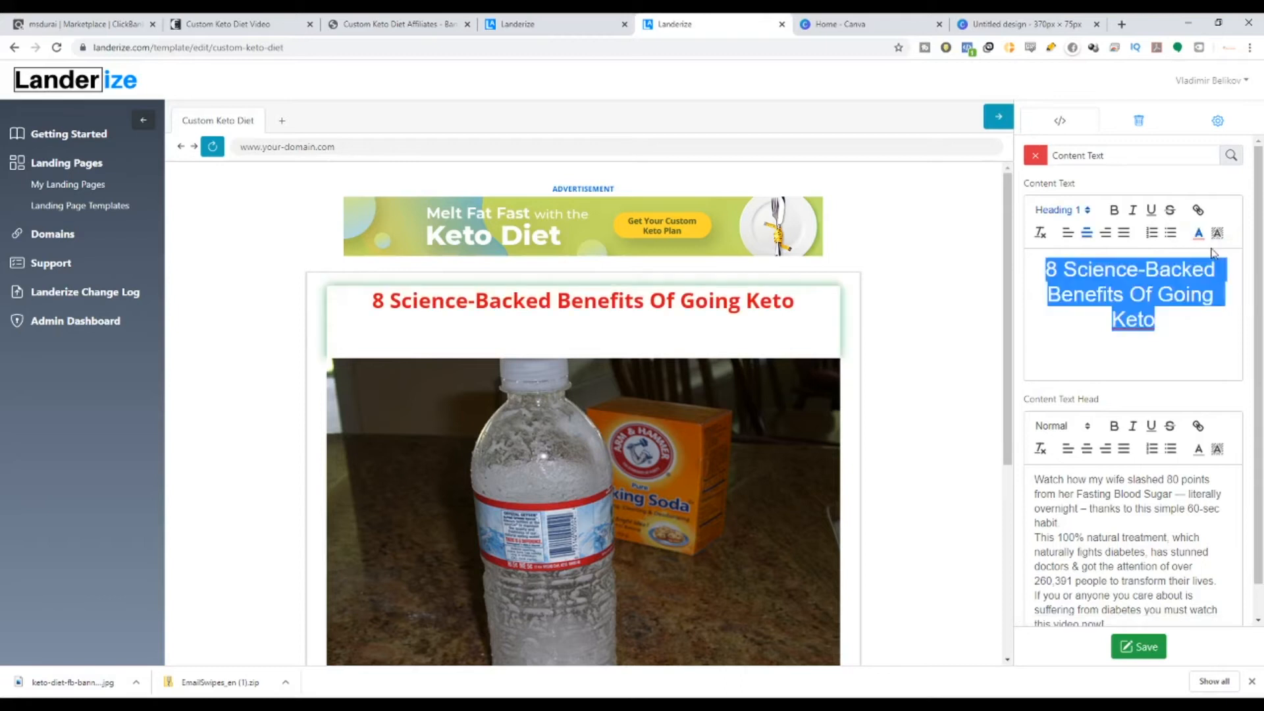
pyautogui.click(1199, 235)
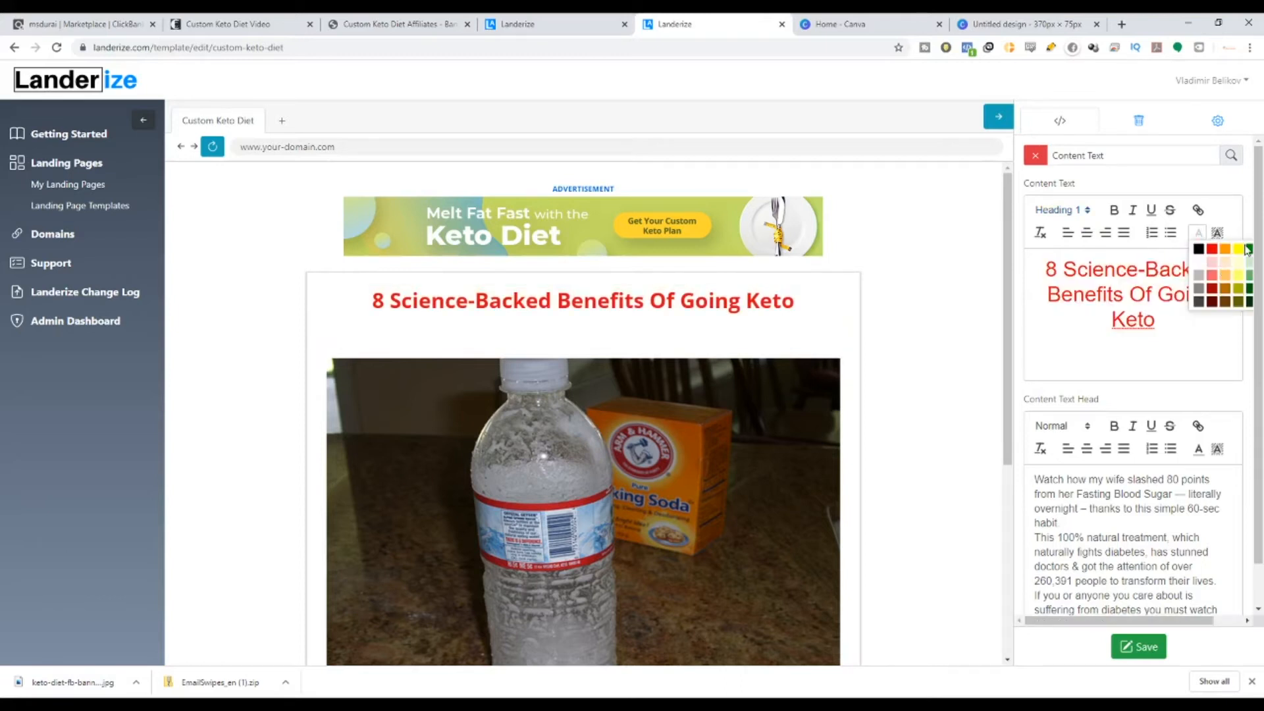
pyautogui.click(1249, 251)
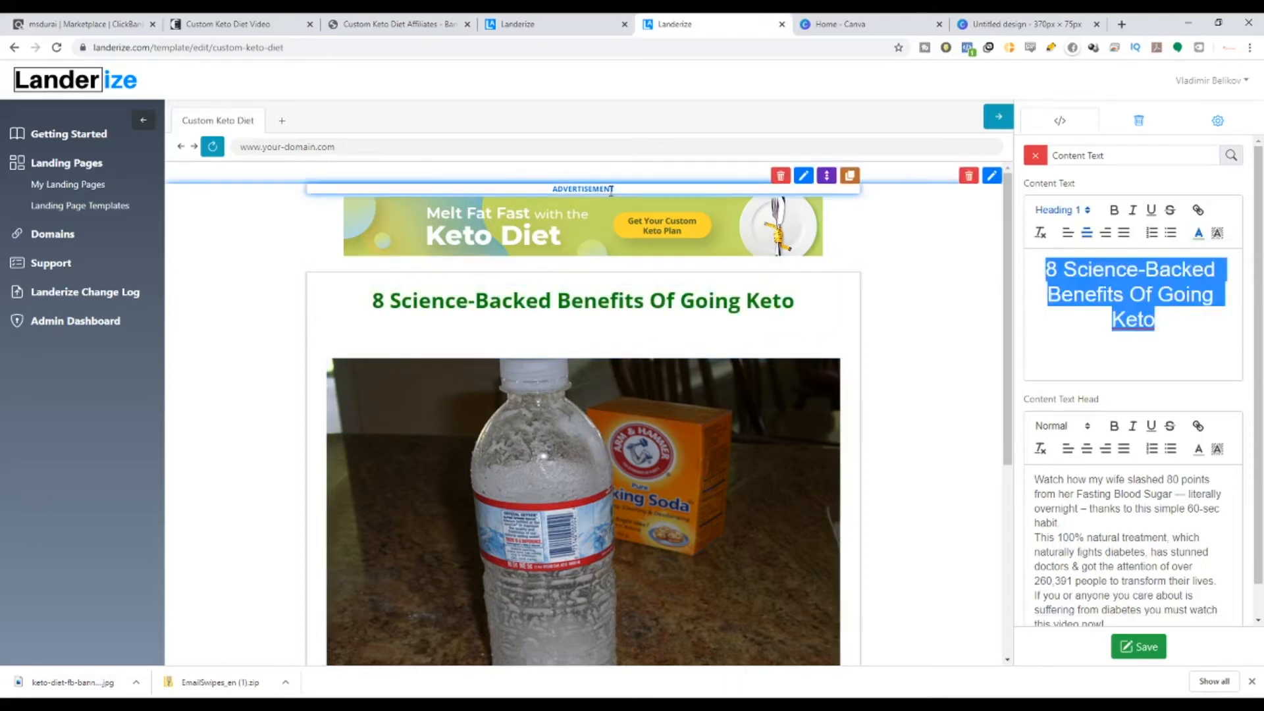
# Change the ADVERTISEMENT label above the banner to green text.
pyautogui.click(765, 188)
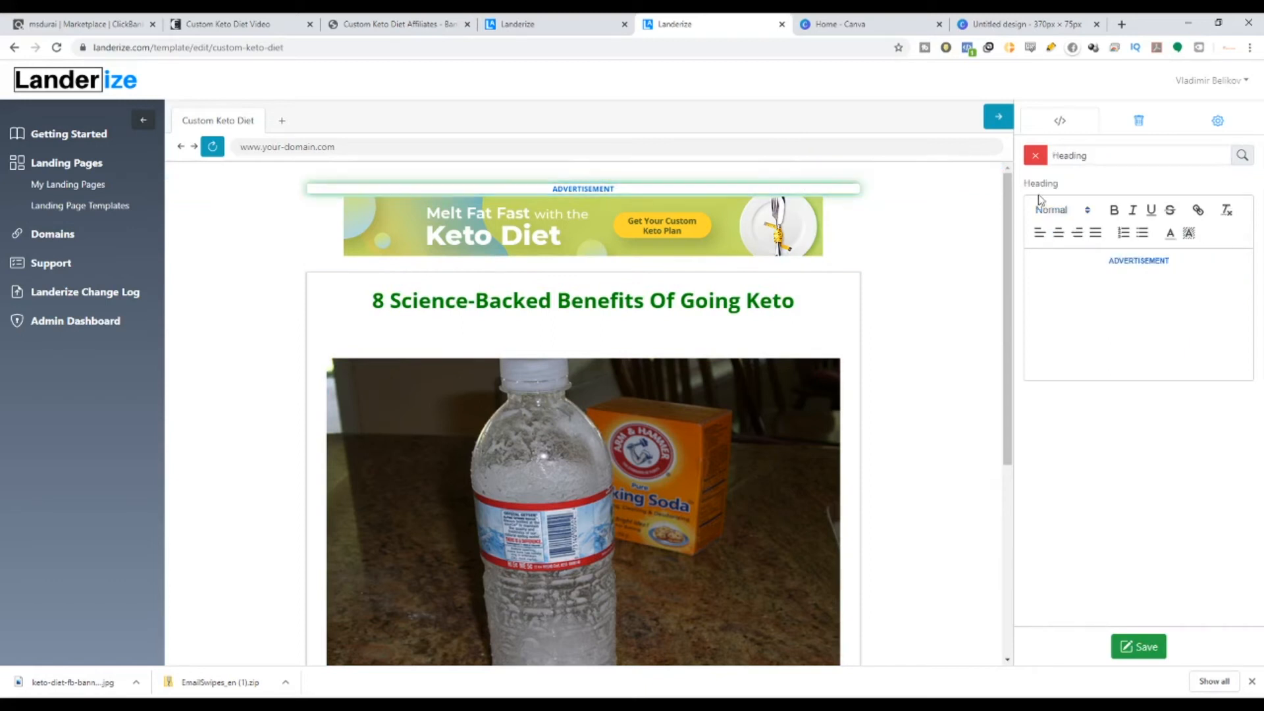
pyautogui.click(1165, 235)
pyautogui.click(1226, 252)
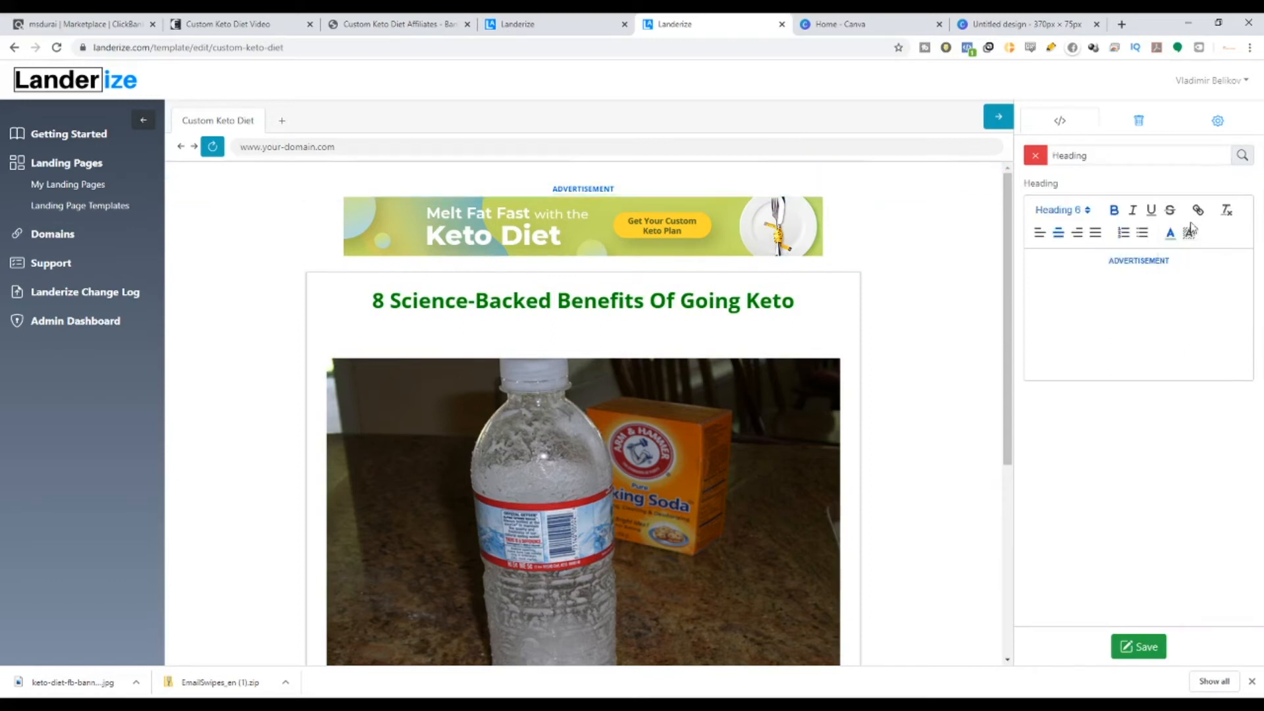
pyautogui.moveTo(1186, 265); pyautogui.dragTo(1101, 257)
pyautogui.click(1170, 234)
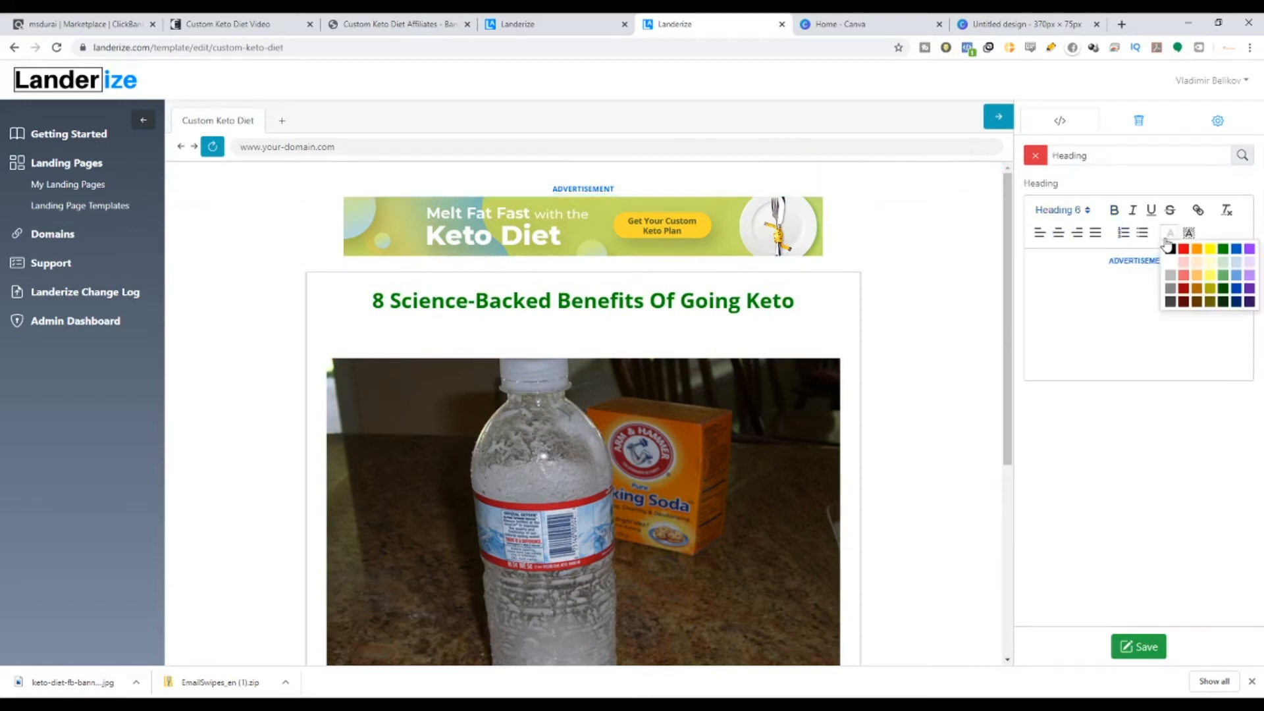
pyautogui.click(1225, 251)
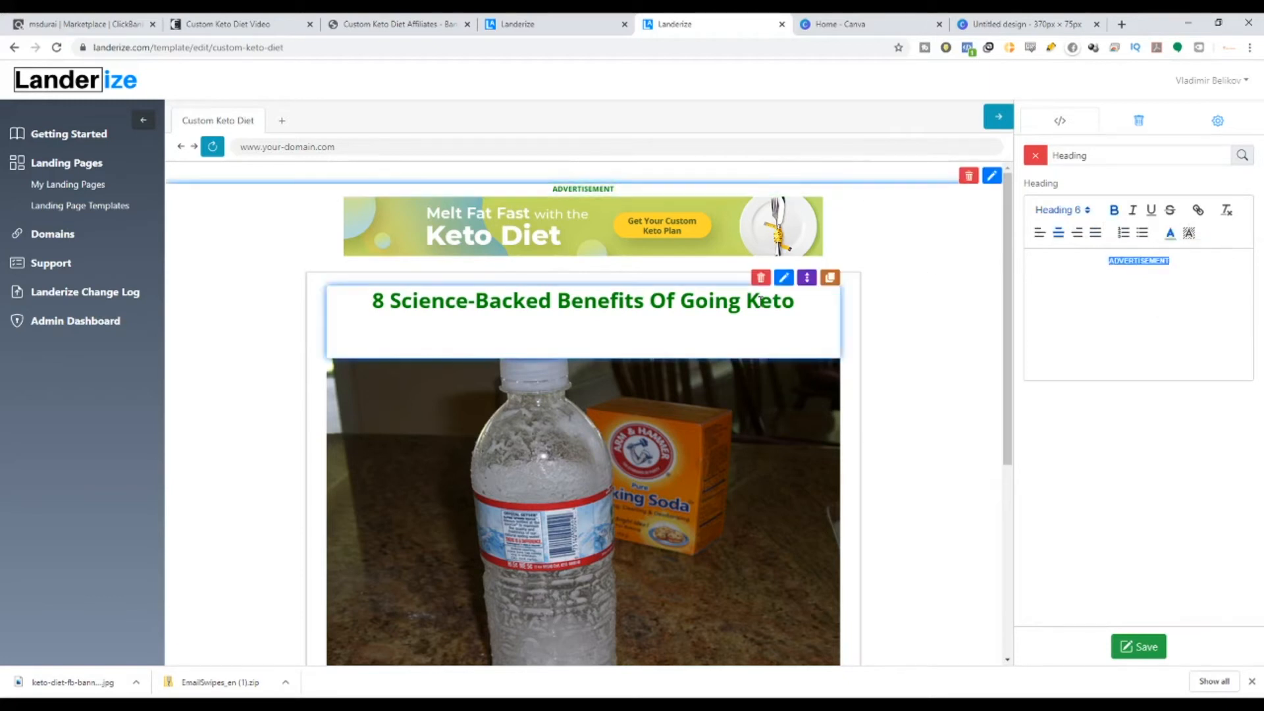
pyautogui.scroll(-1, 428, 310)
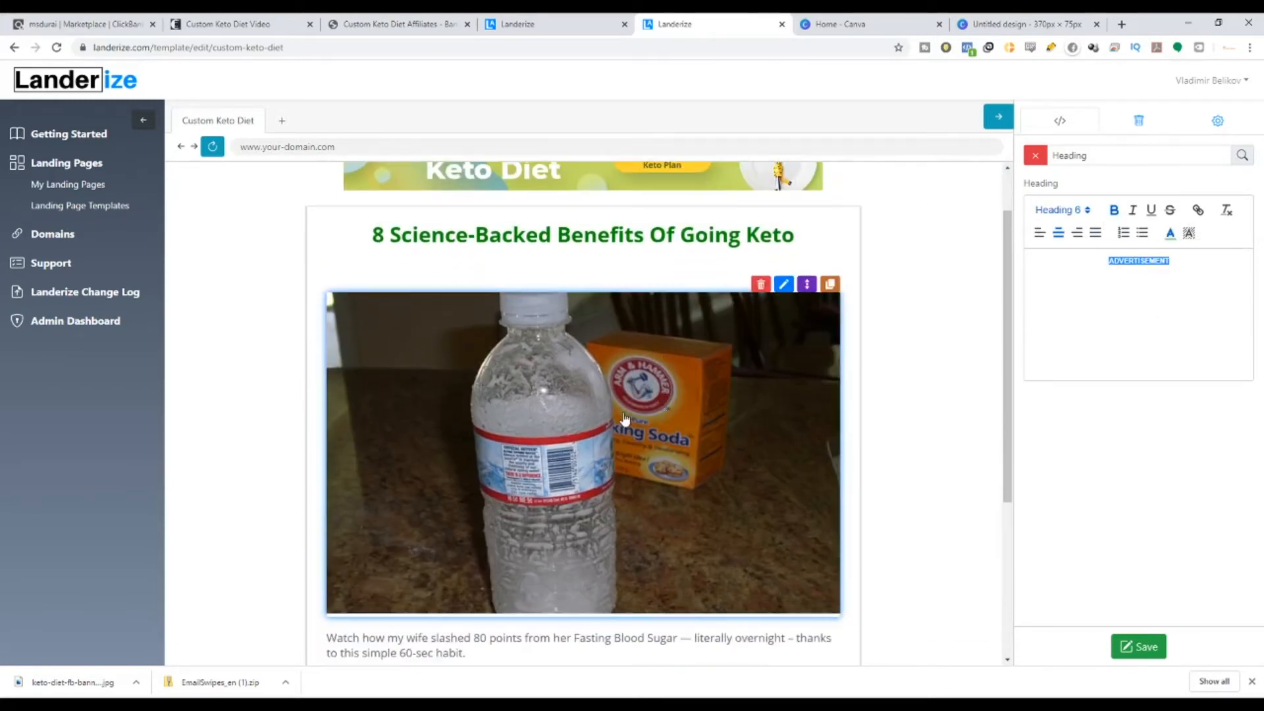
pyautogui.click(1091, 290)
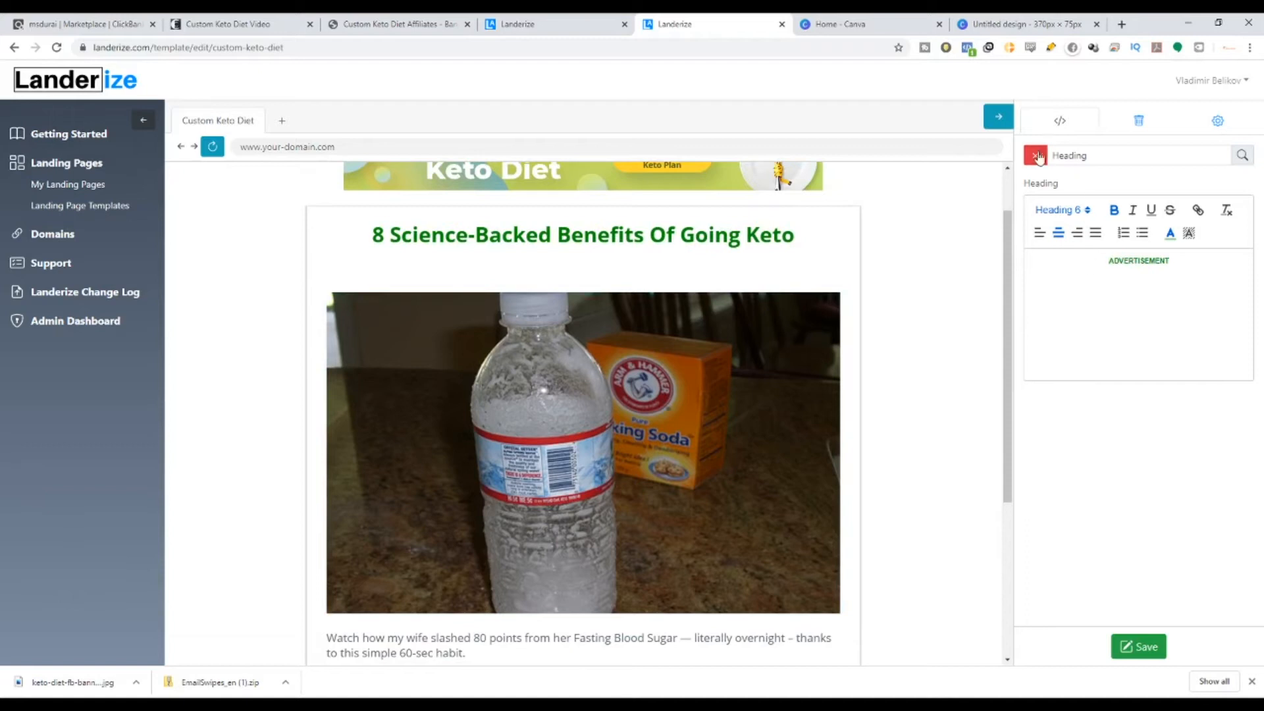
# Remove the empty line below the "8 Science-Backed Benefits Of Going Keto" headline.
pyautogui.click(1038, 156)
pyautogui.scroll(-5, 1046, 453)
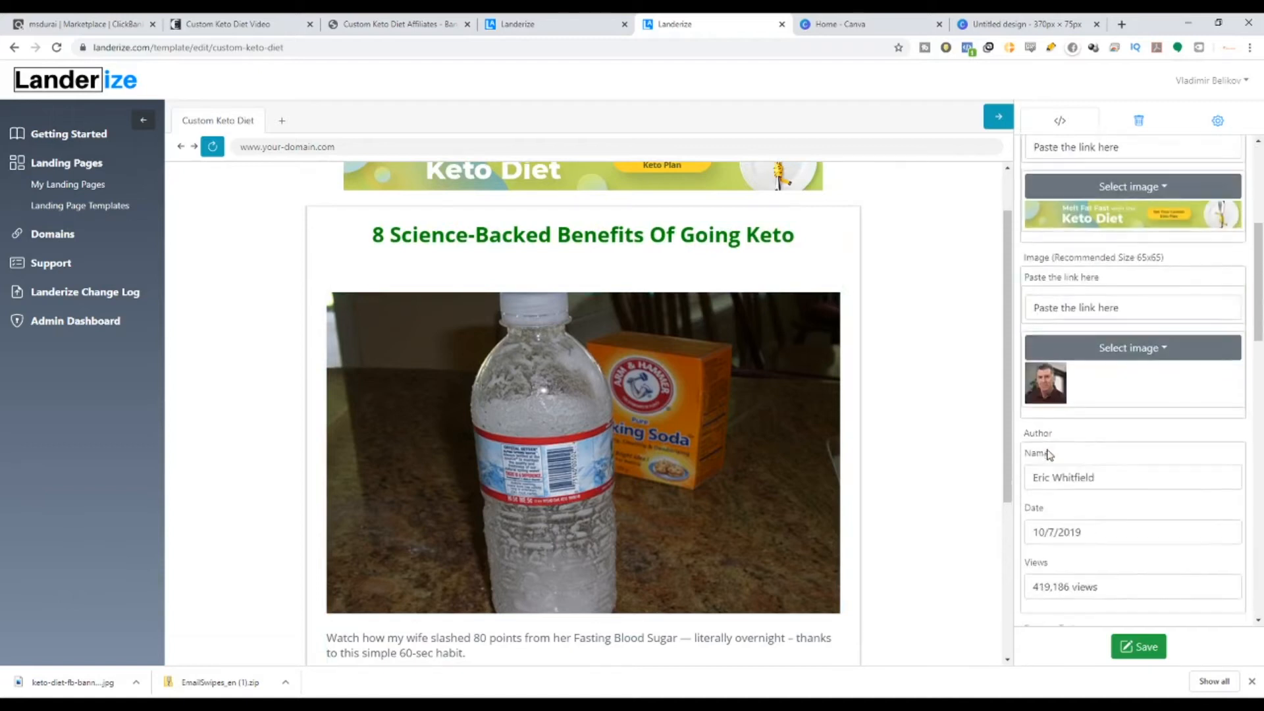
pyautogui.scroll(-8, 1049, 454)
pyautogui.click(1074, 266)
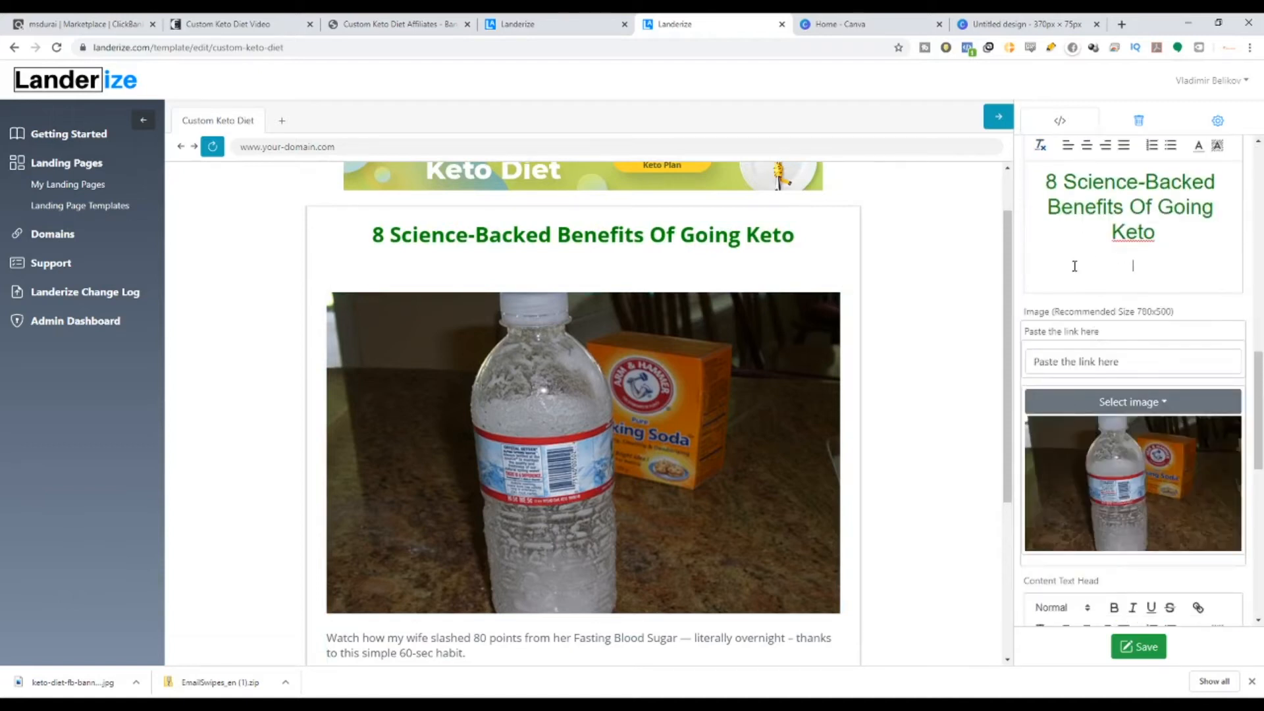
pyautogui.press('BackSpace')
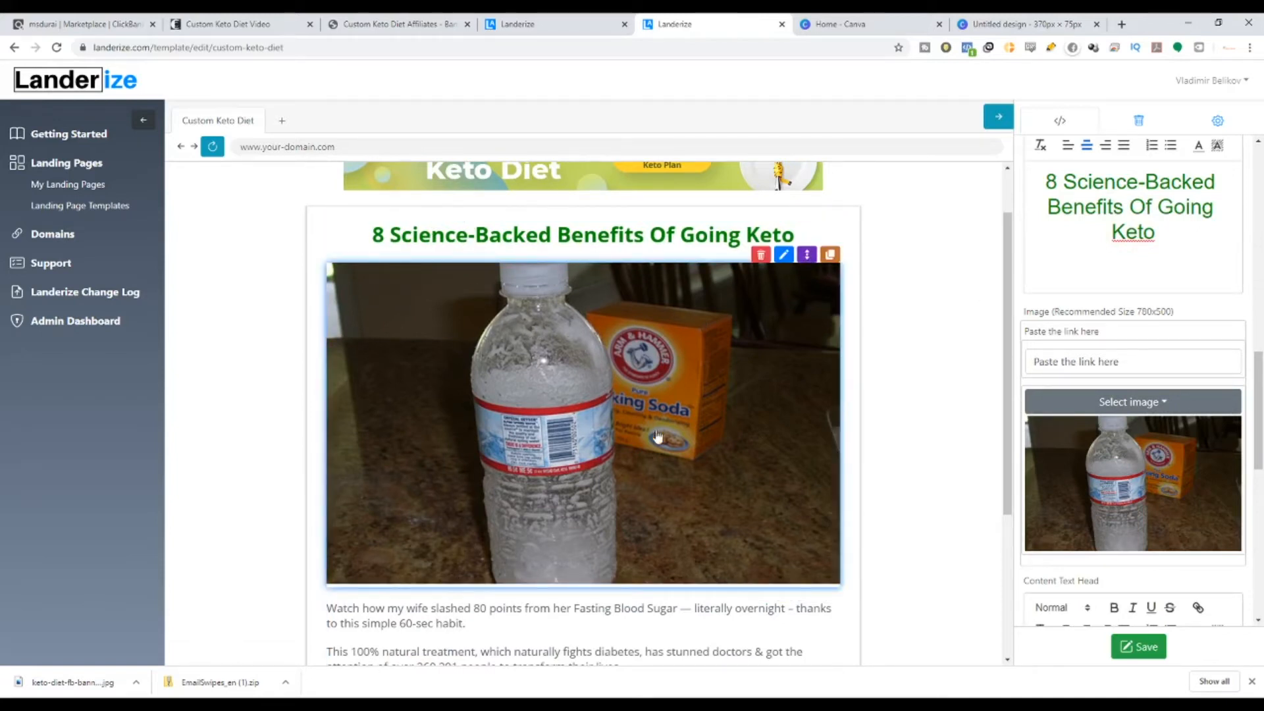
# Replace the baking soda image below the headline with the square Diet and Keto Diet picture and check how it fits.
pyautogui.click(783, 255)
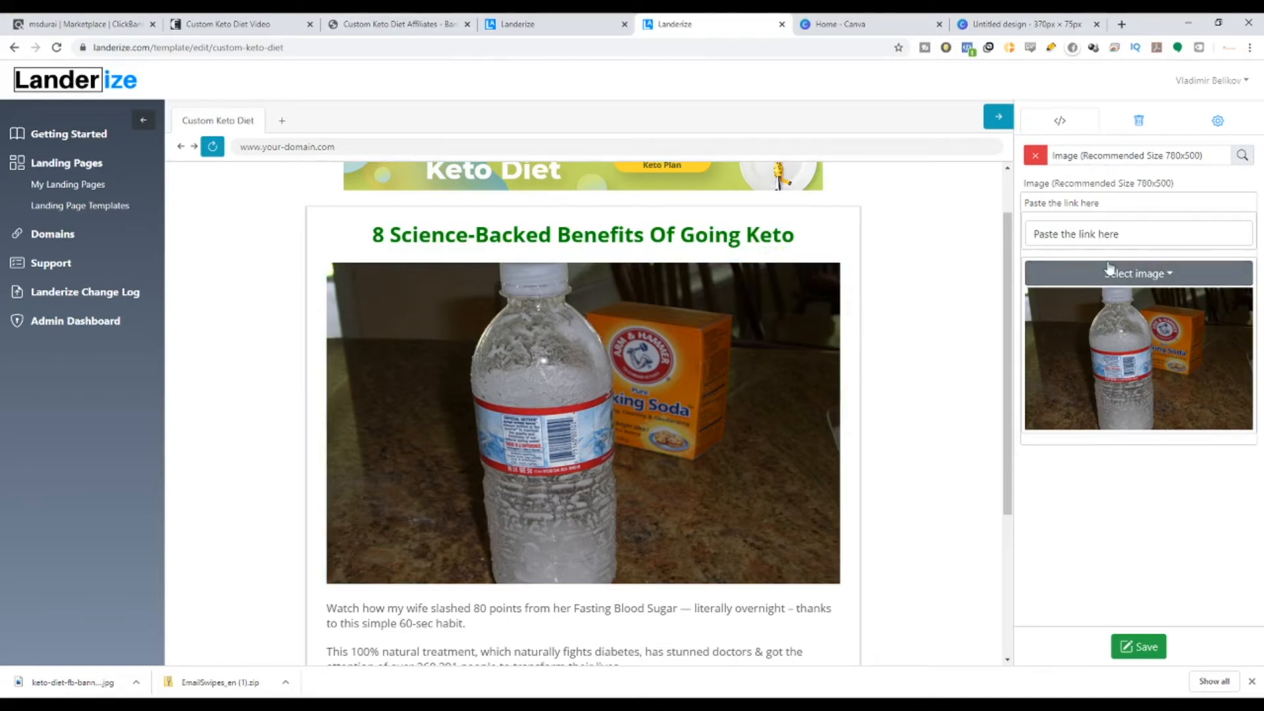
pyautogui.click(1147, 273)
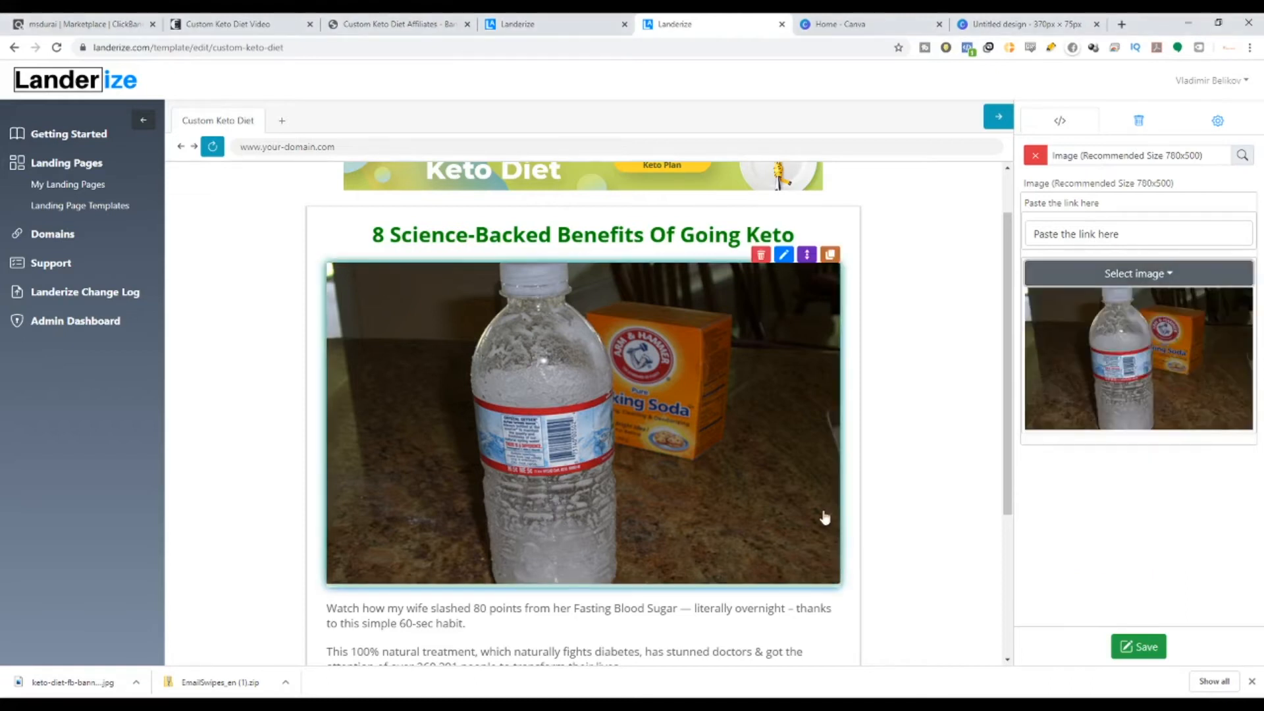
pyautogui.scroll(-6, 810, 497)
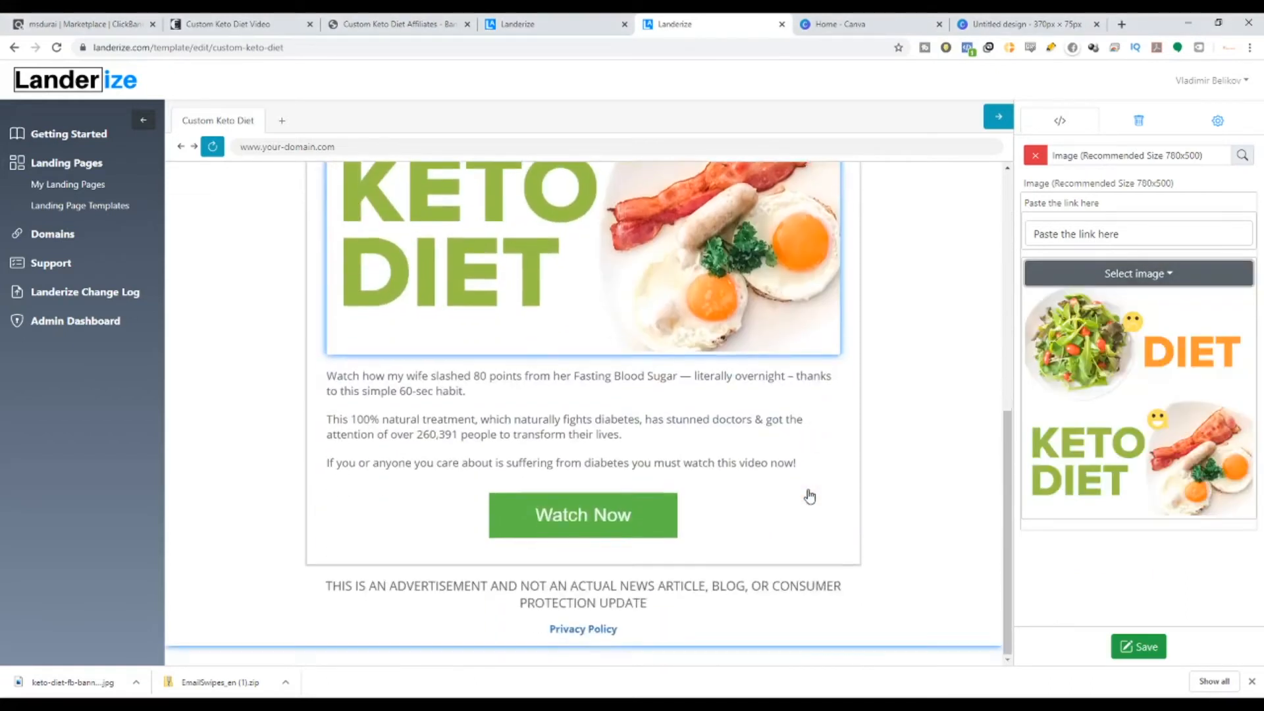
pyautogui.scroll(6, 810, 497)
pyautogui.scroll(1, 810, 495)
pyautogui.scroll(-4, 807, 497)
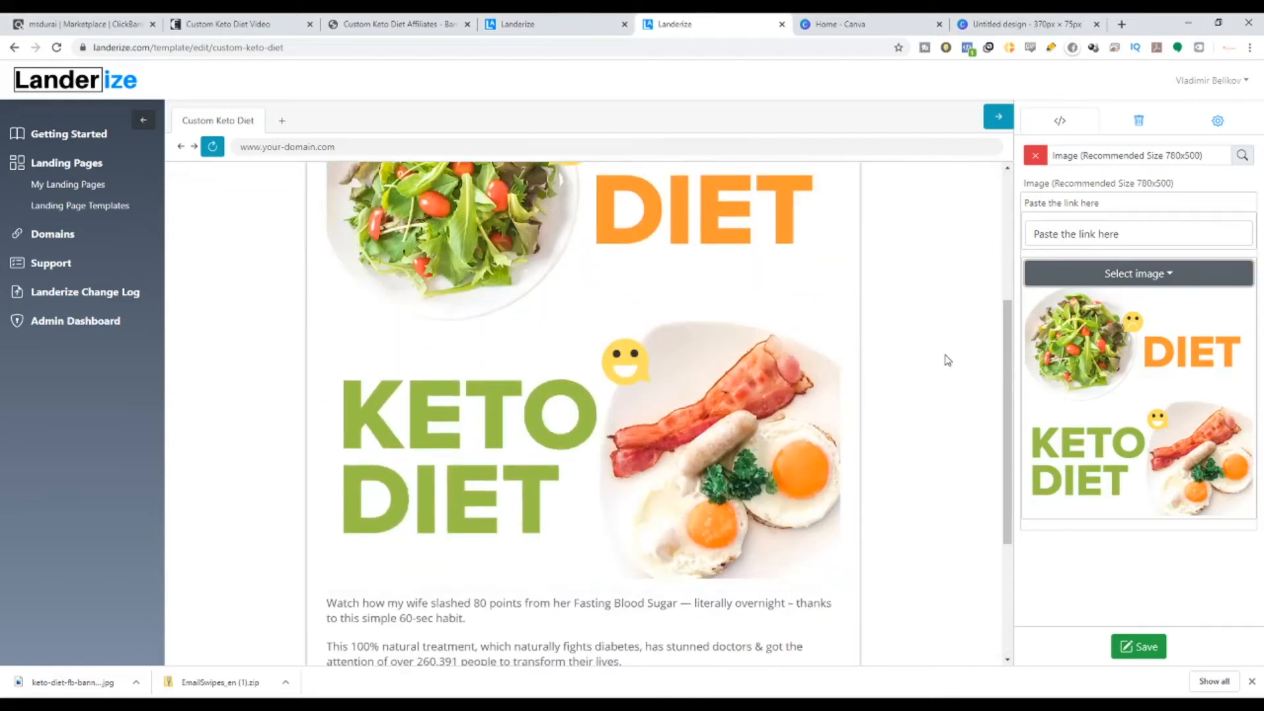
pyautogui.scroll(2, 864, 408)
pyautogui.scroll(2, 865, 408)
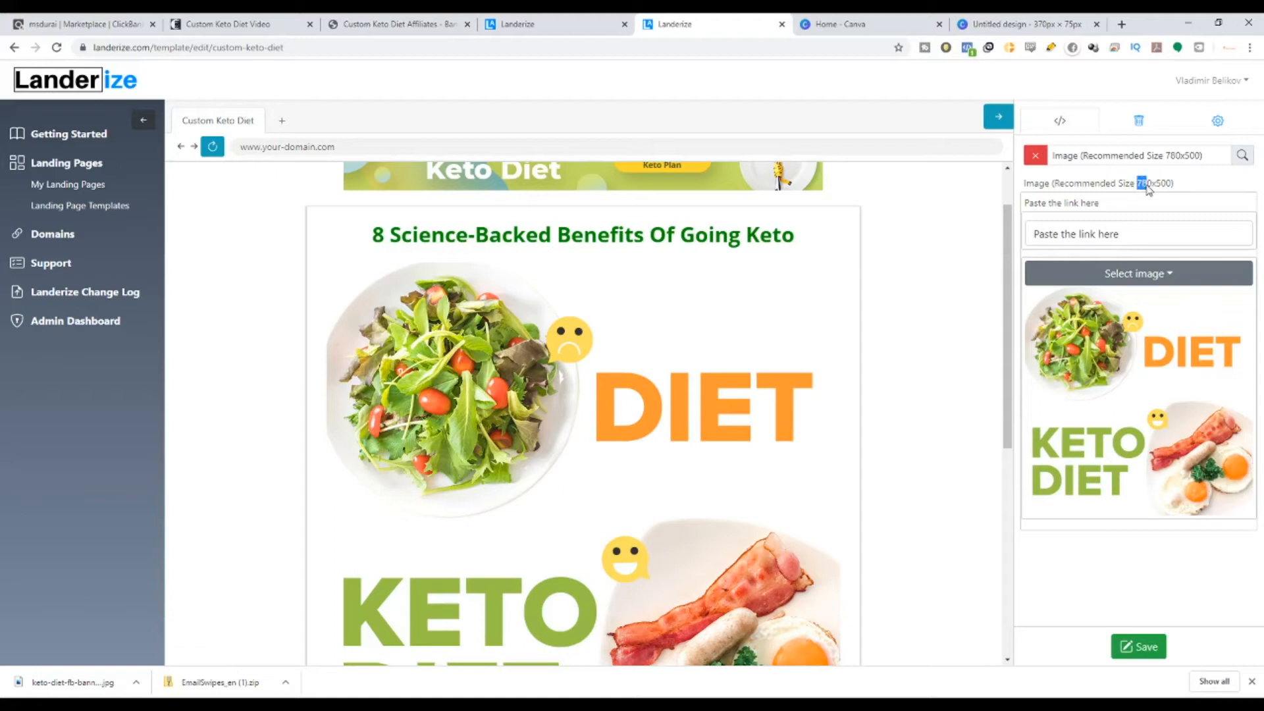
# Switch to Canva and create a design at the main image's recommended size of 780 × 500 px.
pyautogui.moveTo(1147, 189); pyautogui.dragTo(1169, 189)
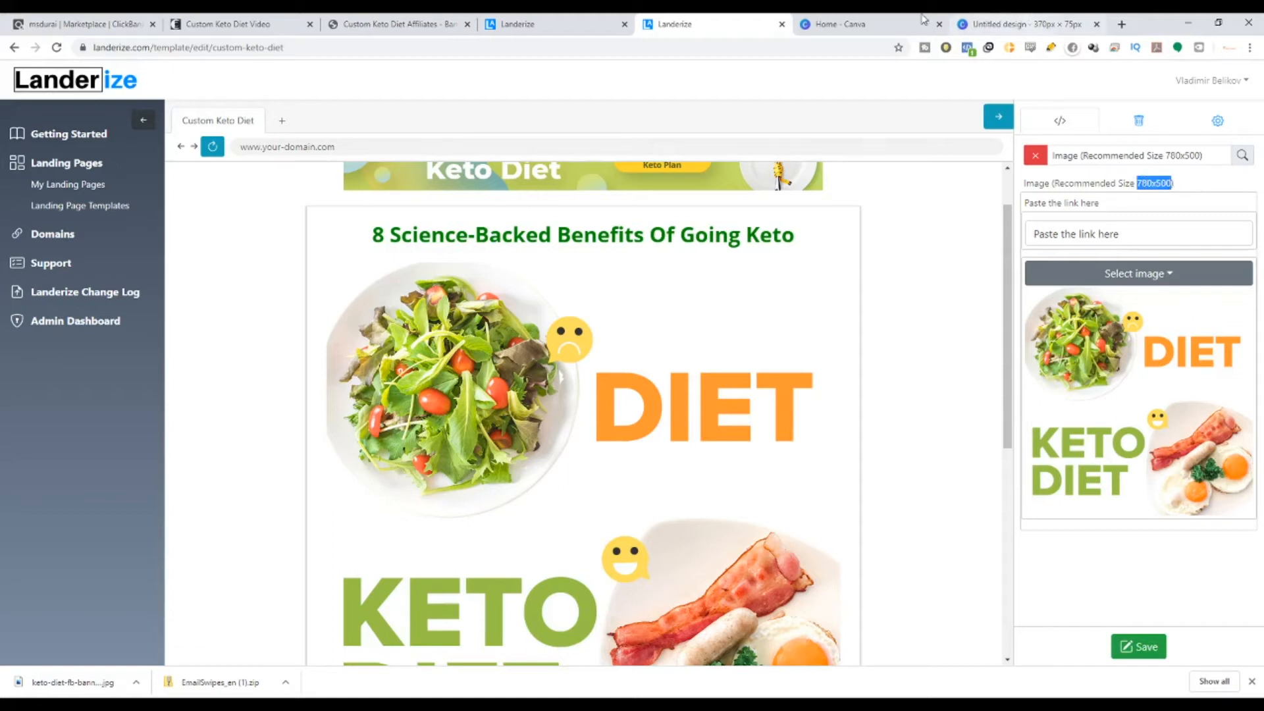
pyautogui.click(863, 24)
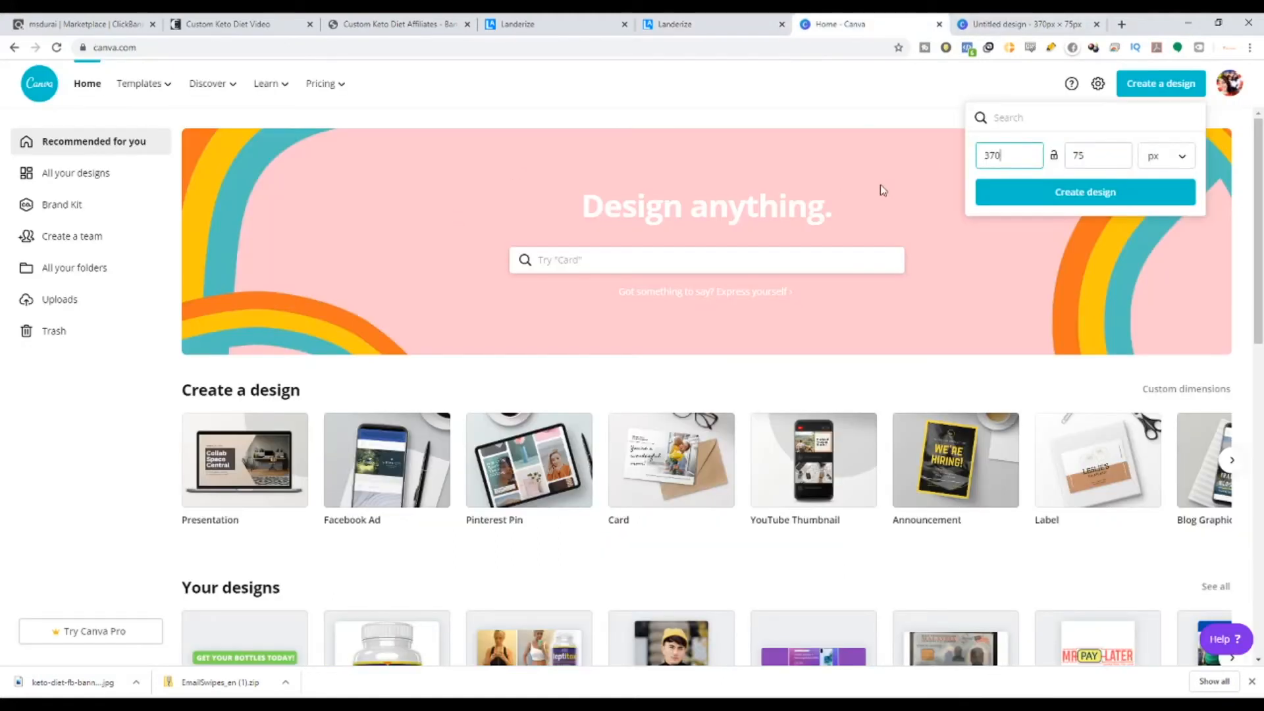
pyautogui.press('BackSpace')
pyautogui.press('BackSpace')
pyautogui.press('BackSpace')
pyautogui.write('7')
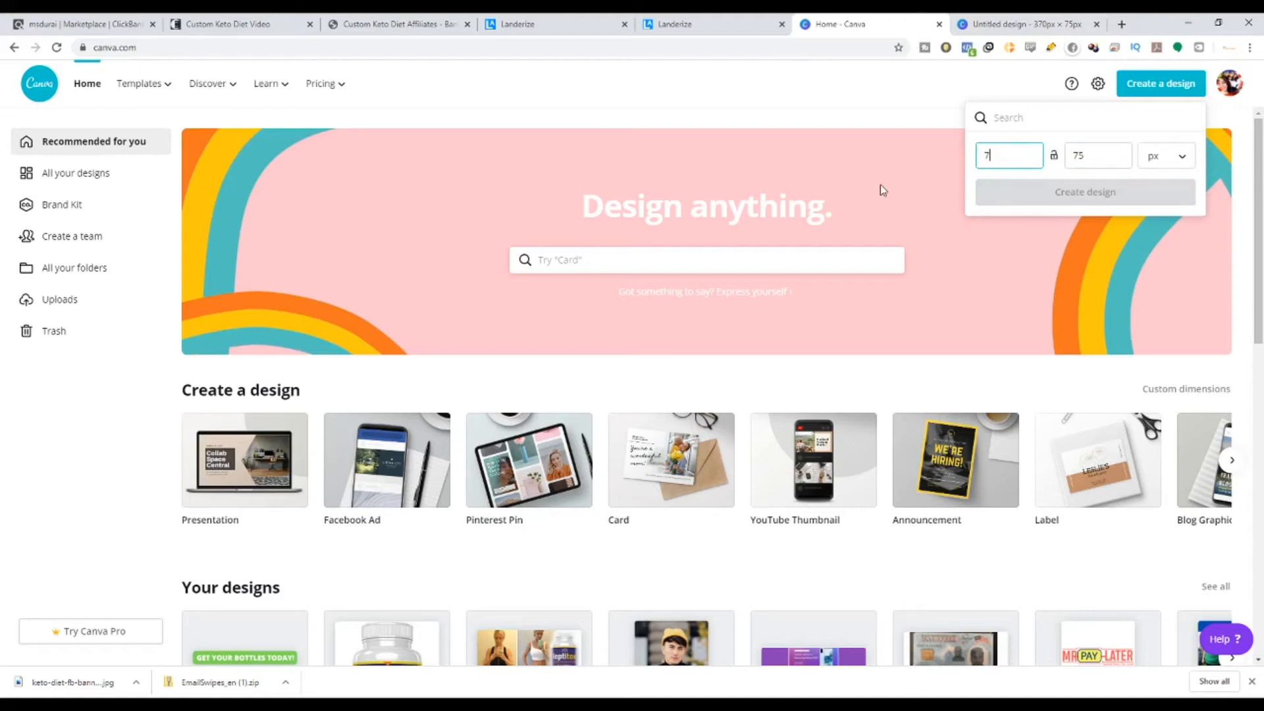
pyautogui.write('80')
pyautogui.press('Tab')
pyautogui.write('500')
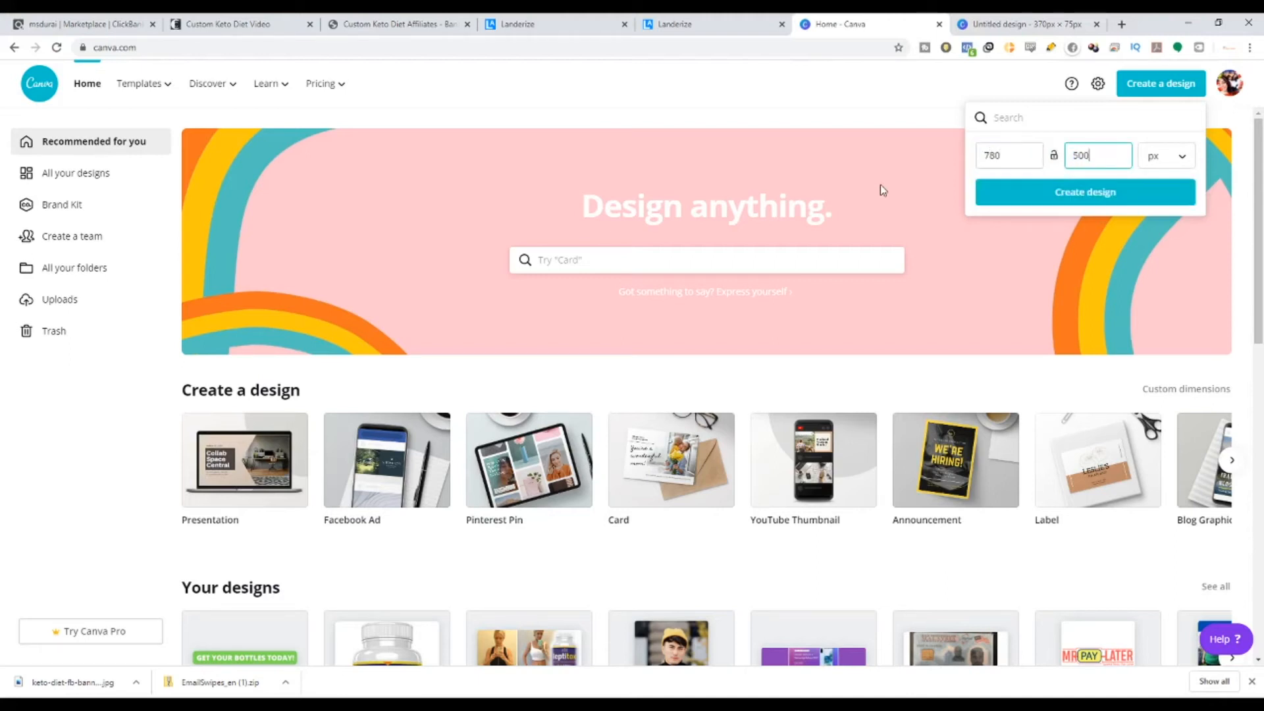
pyautogui.click(1088, 197)
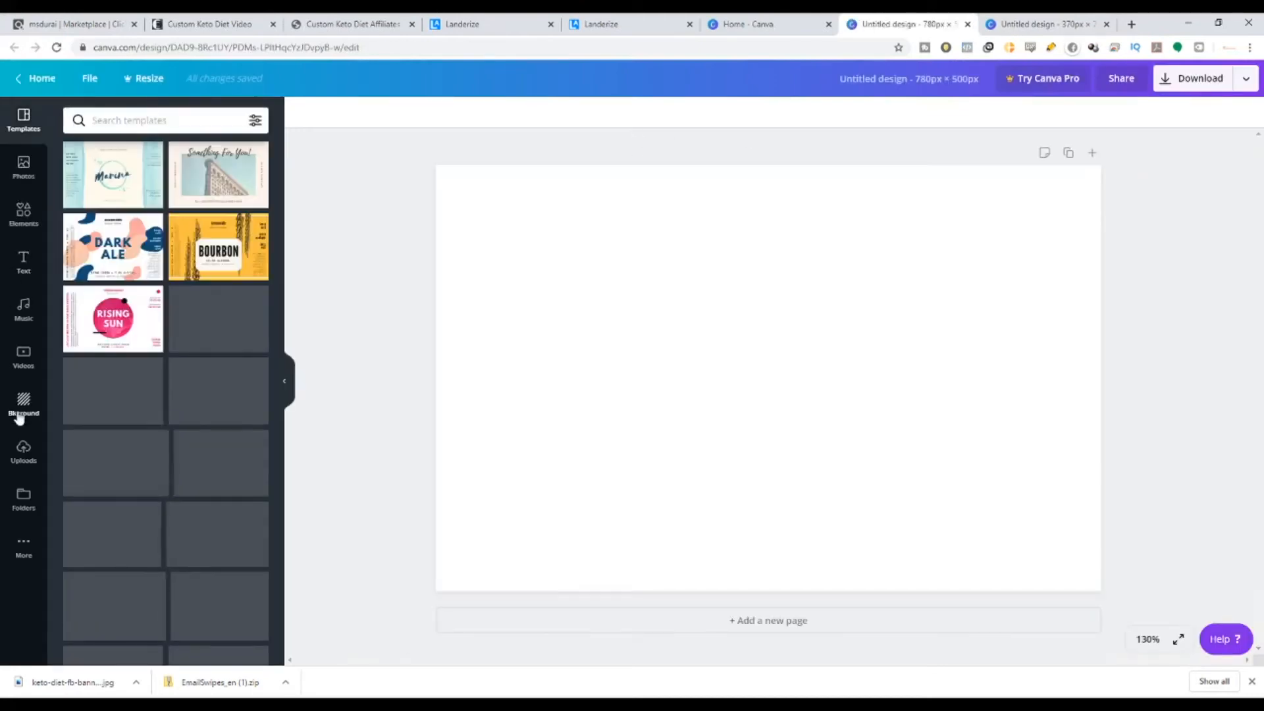
# Upload the square Diet and Keto Diet picture and place it against the upper edge of the blank page.
pyautogui.click(23, 450)
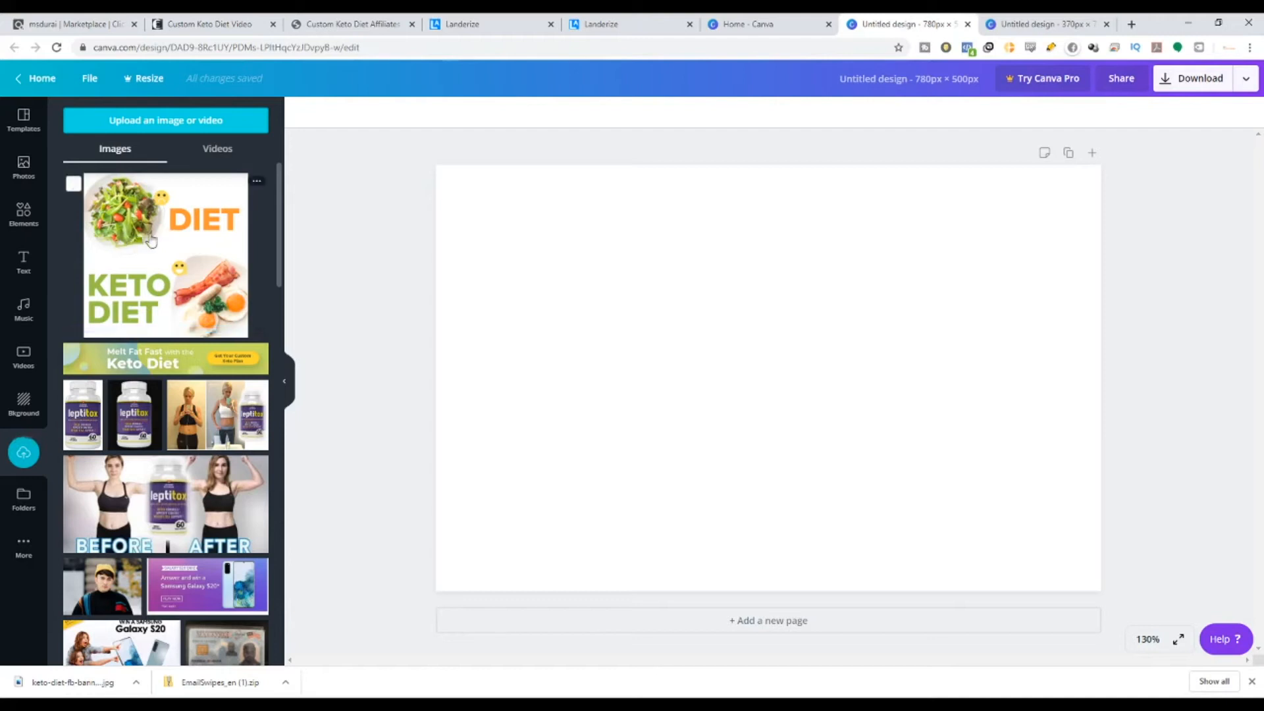
pyautogui.moveTo(142, 239); pyautogui.dragTo(549, 262)
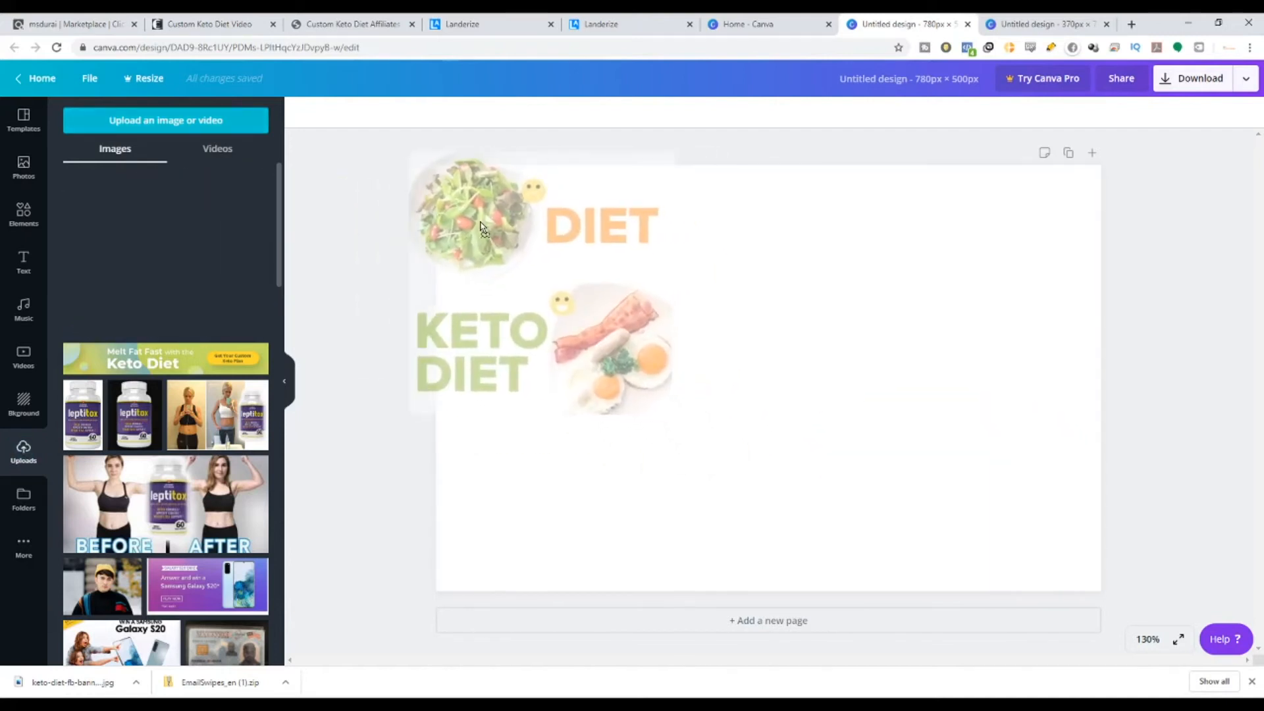
pyautogui.moveTo(484, 219); pyautogui.dragTo(823, 359)
pyautogui.click(823, 359)
pyautogui.press('Delete')
pyautogui.click(178, 221)
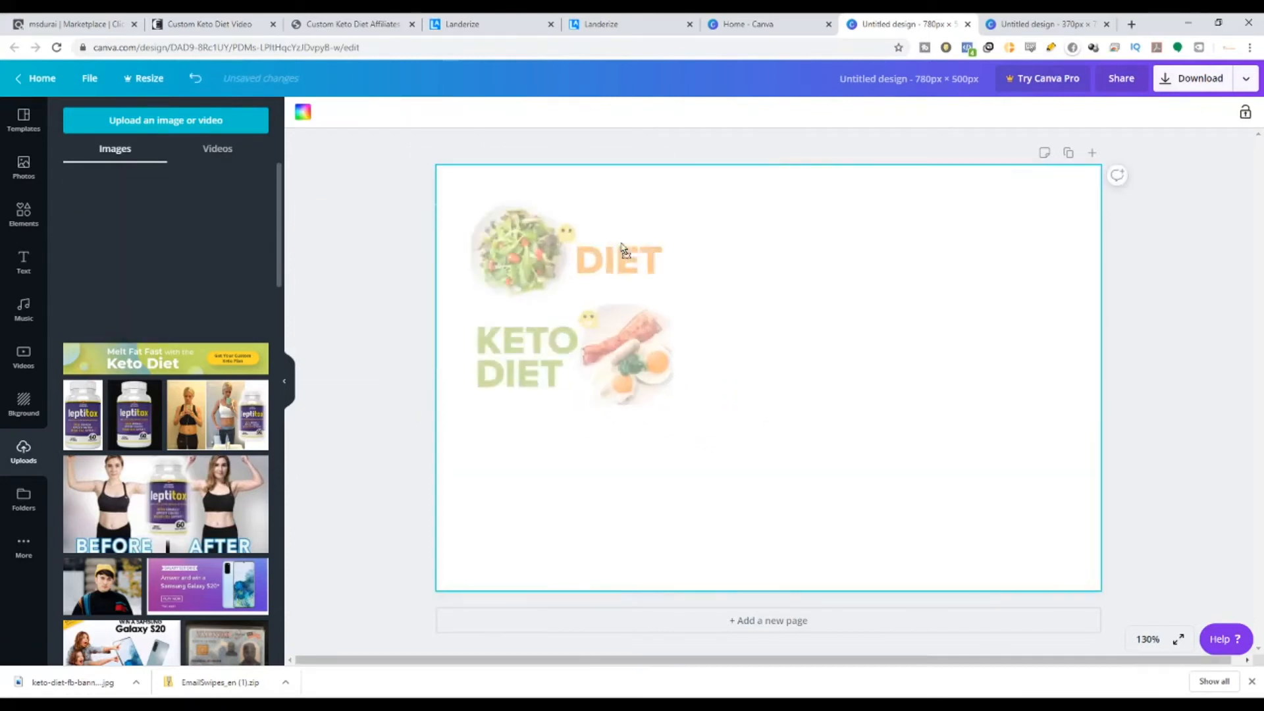
pyautogui.moveTo(667, 242); pyautogui.dragTo(573, 198)
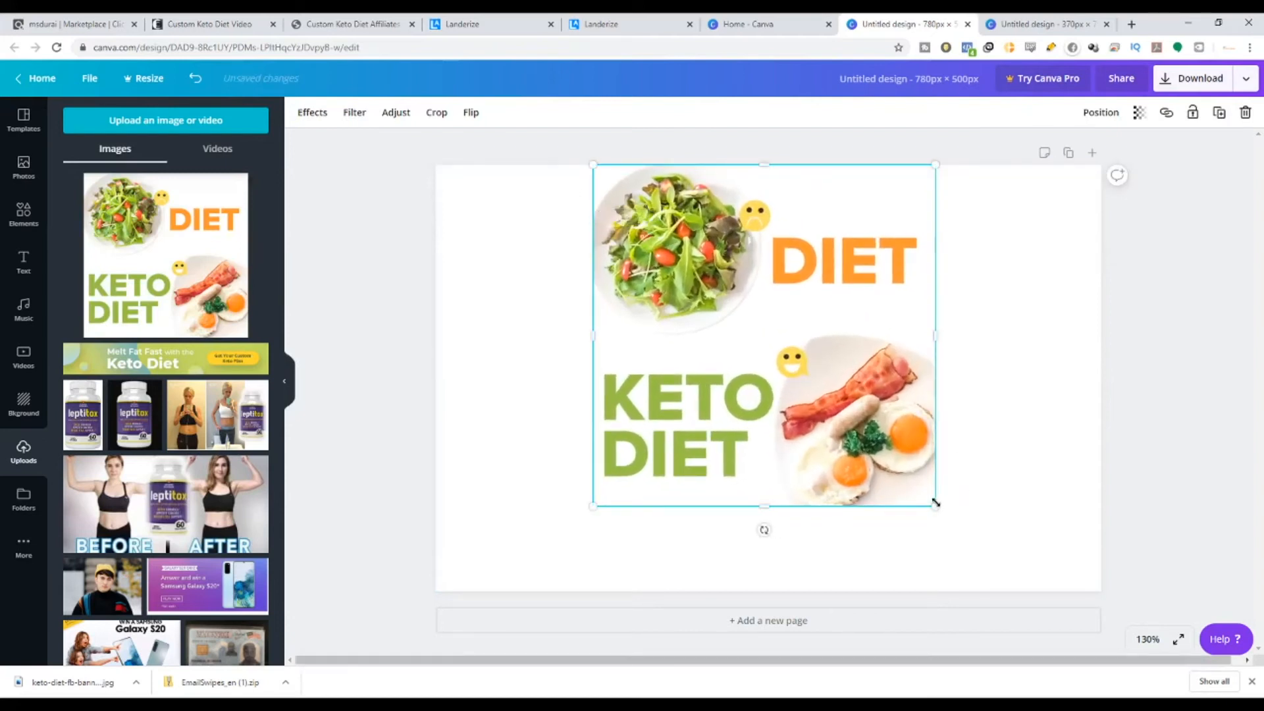
# Enlarge the diet picture to 500 × 500, shift it toward the page centre and extend its left edge slightly.
pyautogui.moveTo(935, 504); pyautogui.dragTo(1036, 576)
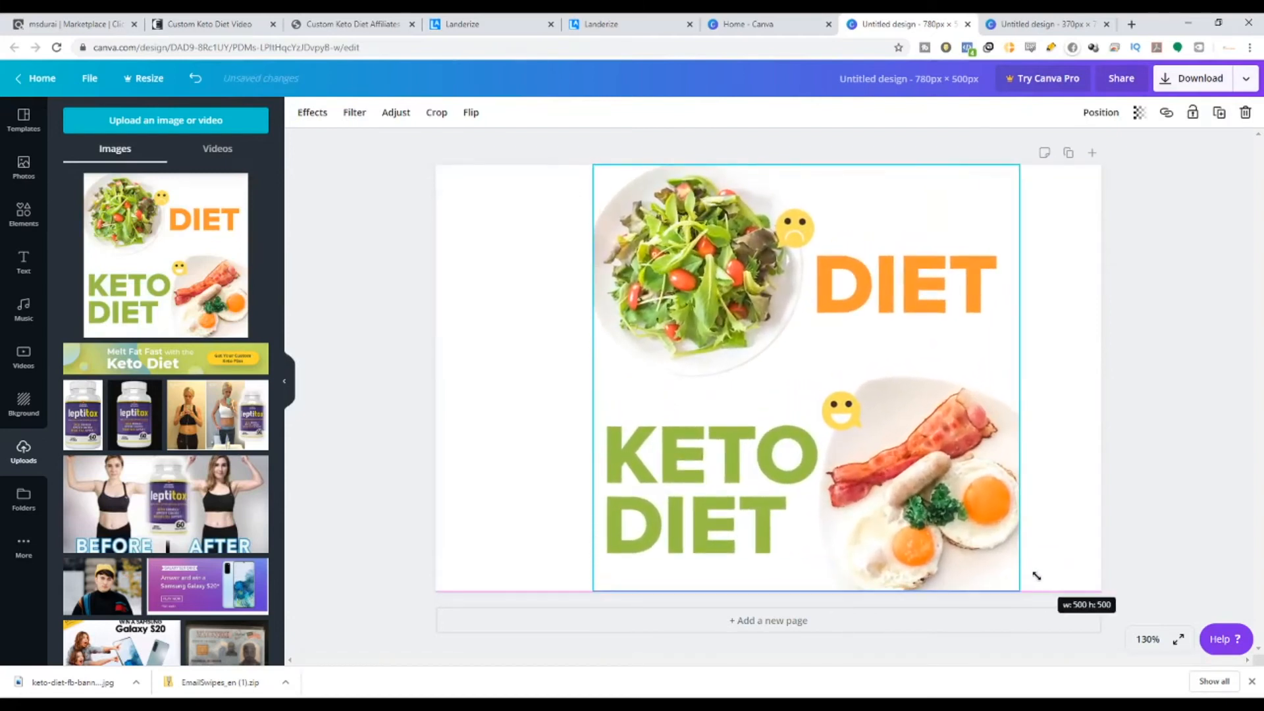
pyautogui.moveTo(765, 411); pyautogui.dragTo(742, 409)
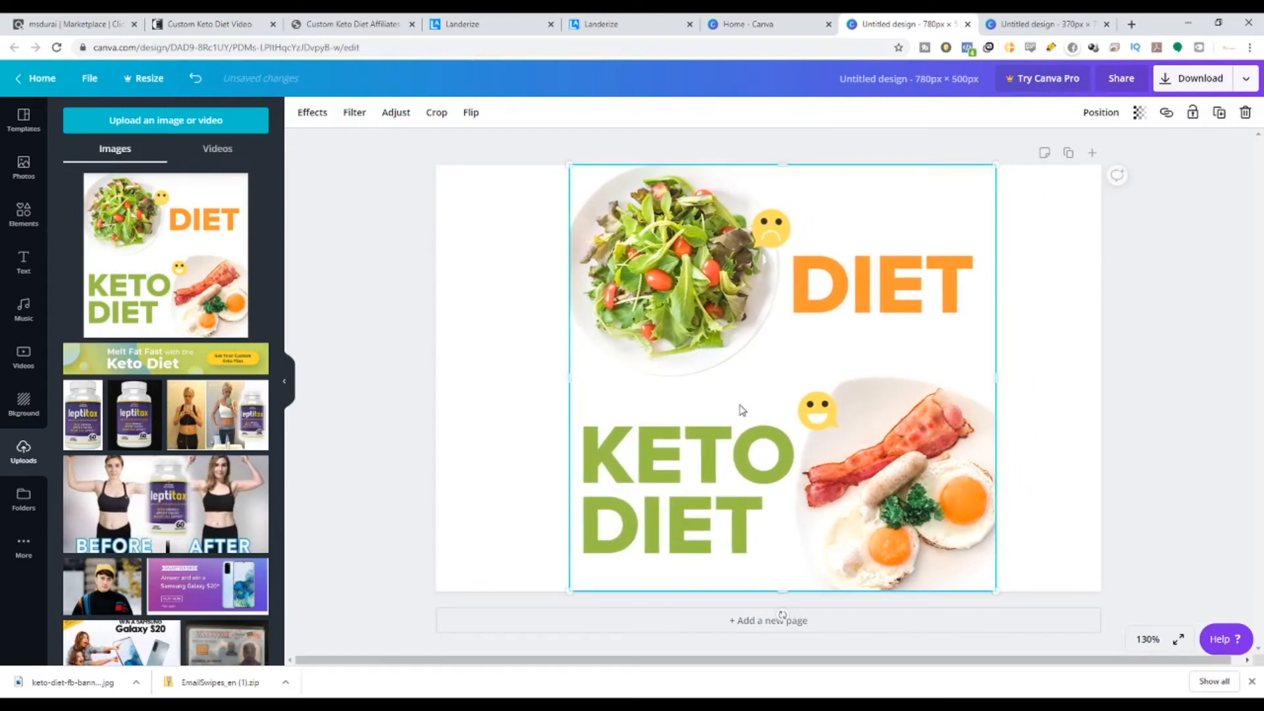
pyautogui.moveTo(565, 374); pyautogui.dragTo(551, 374)
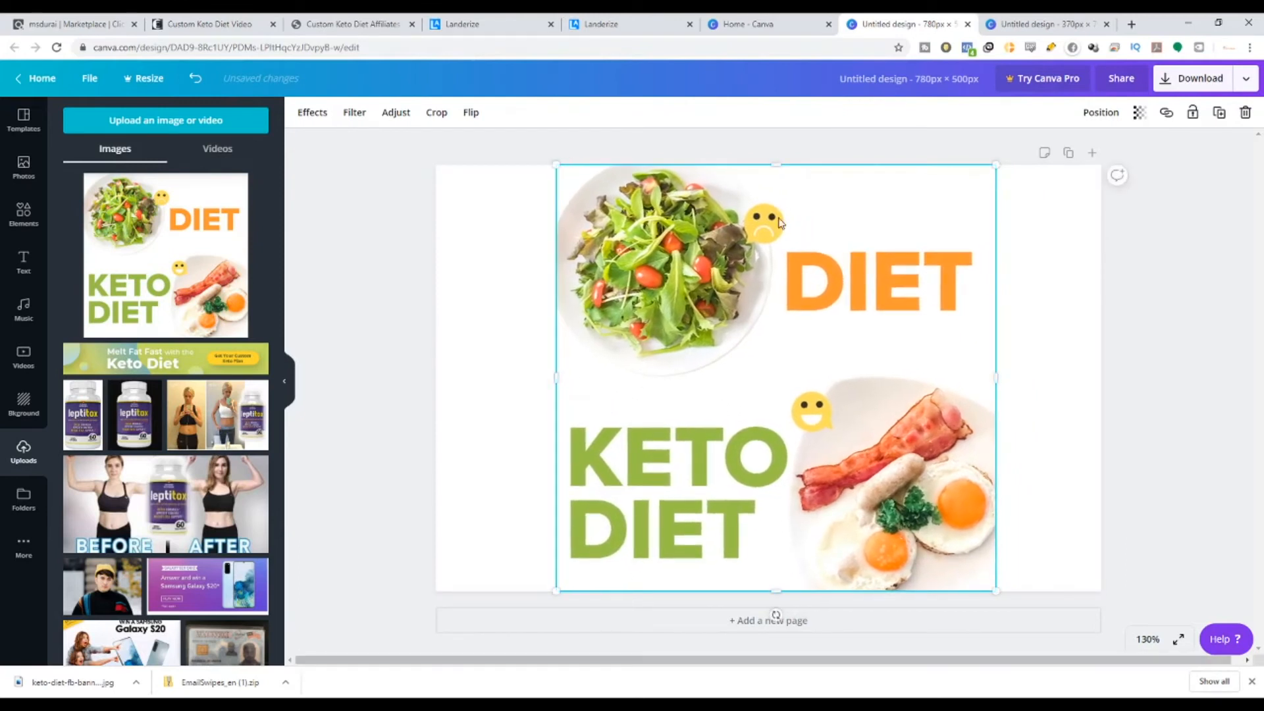
# Fill the page background with the green from the photo colours and download the design as a PNG.
pyautogui.click(500, 336)
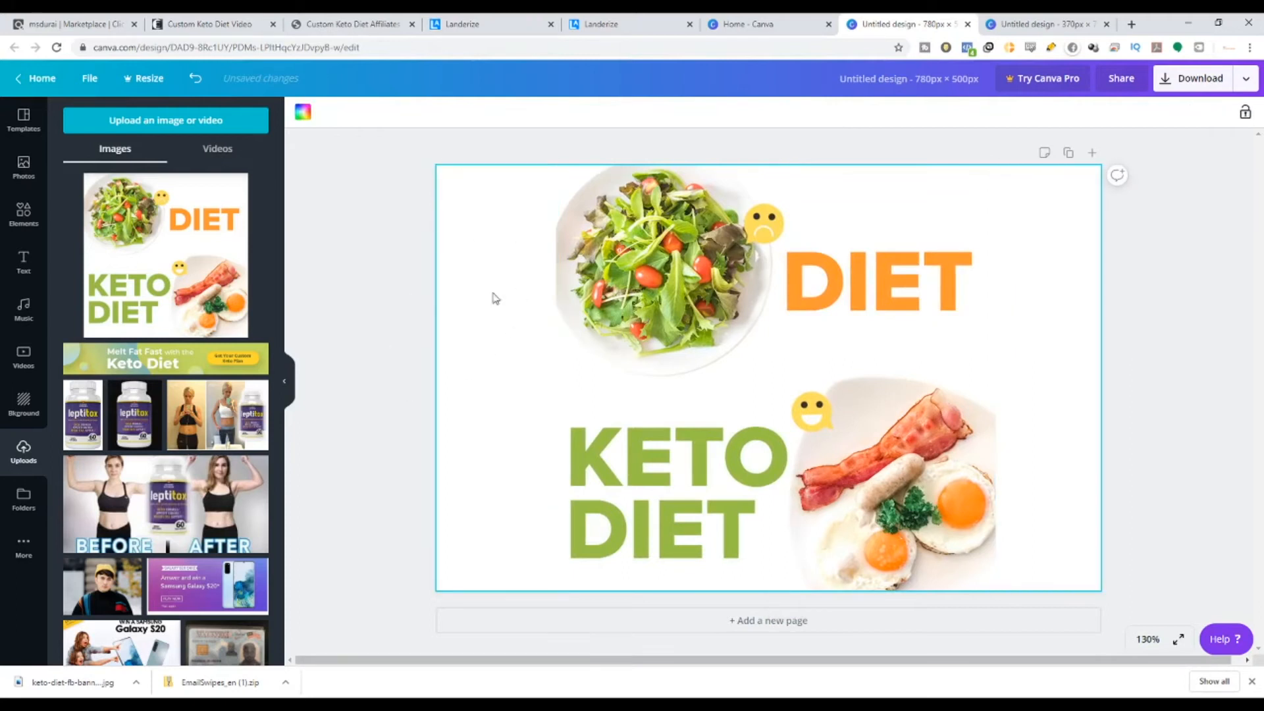
pyautogui.click(303, 112)
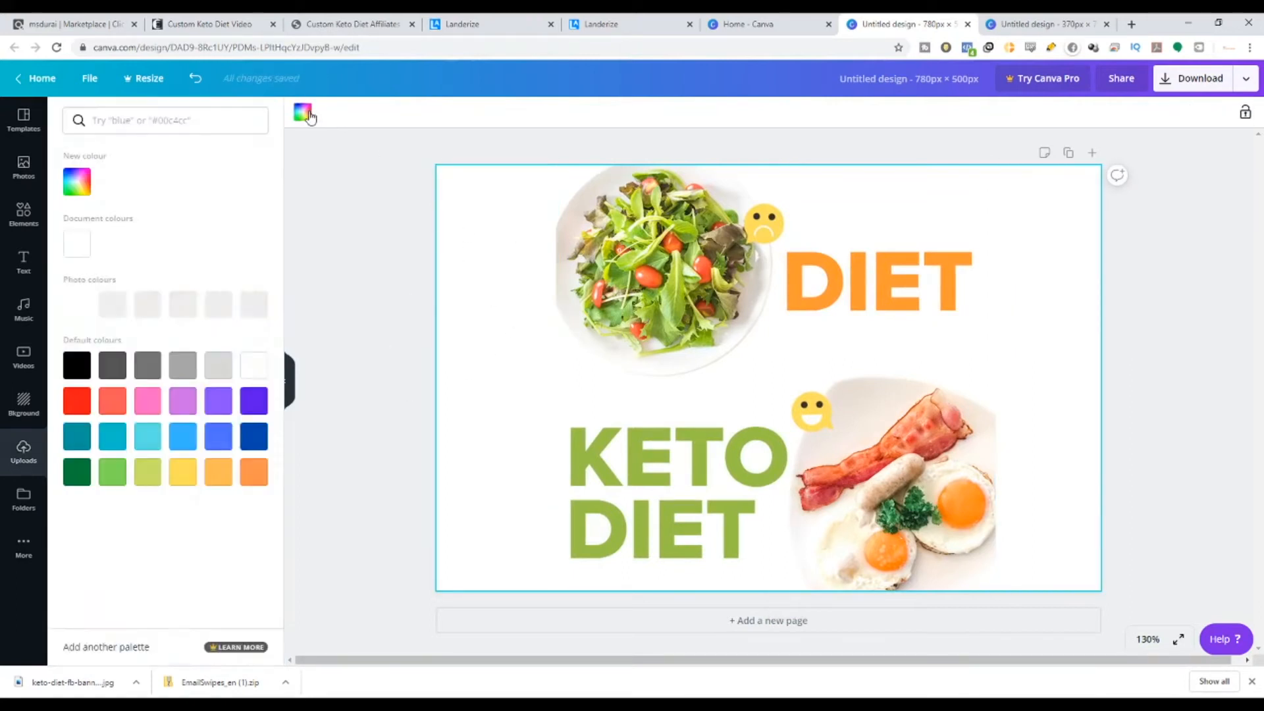
pyautogui.click(148, 306)
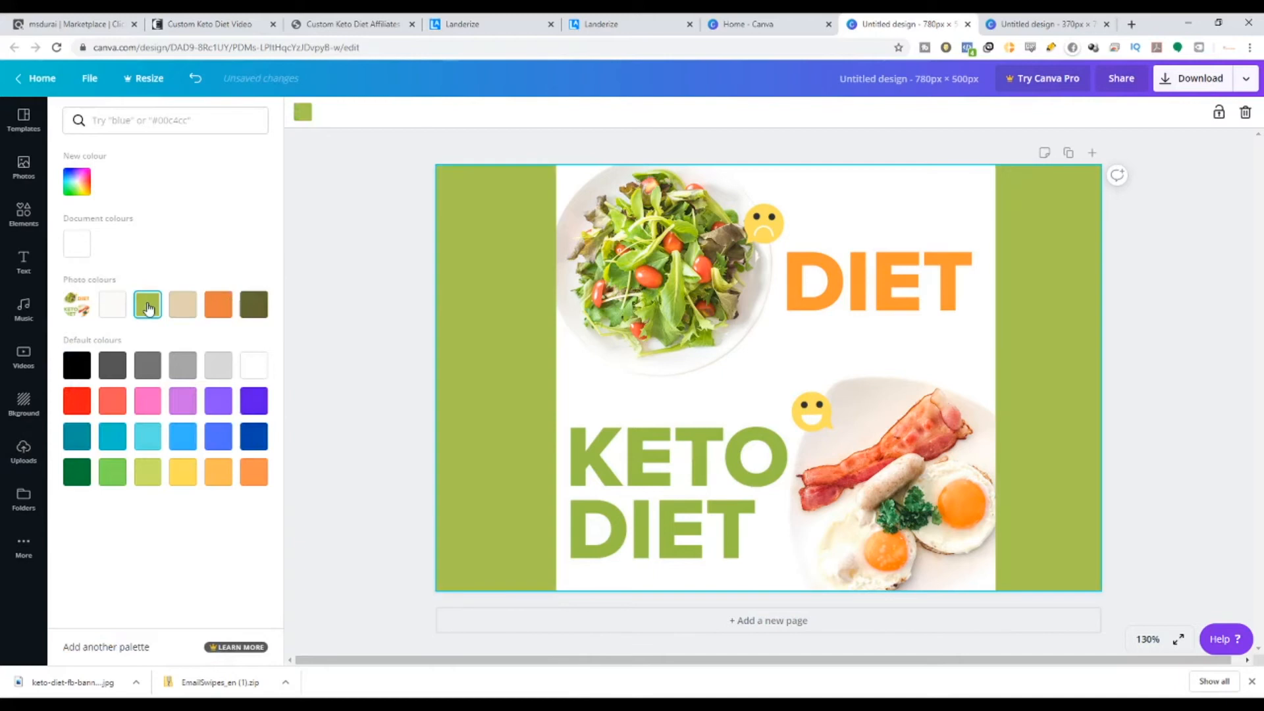
pyautogui.click(1179, 80)
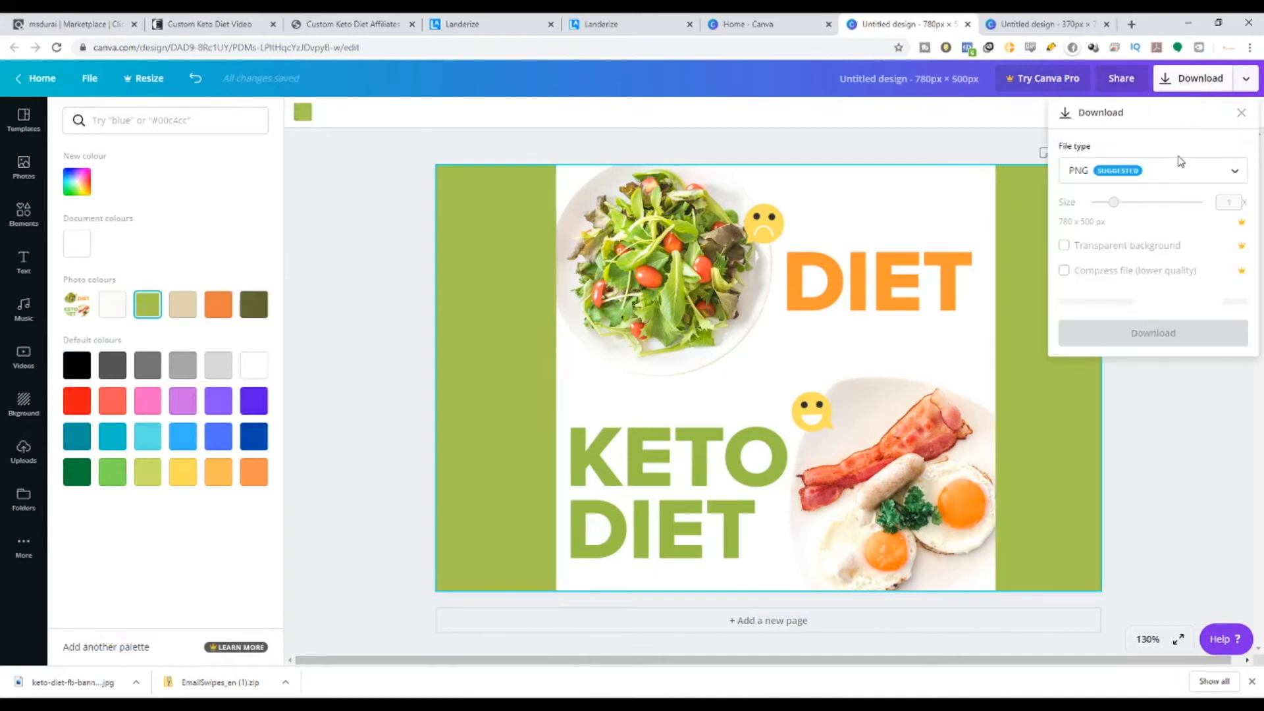
pyautogui.click(1152, 302)
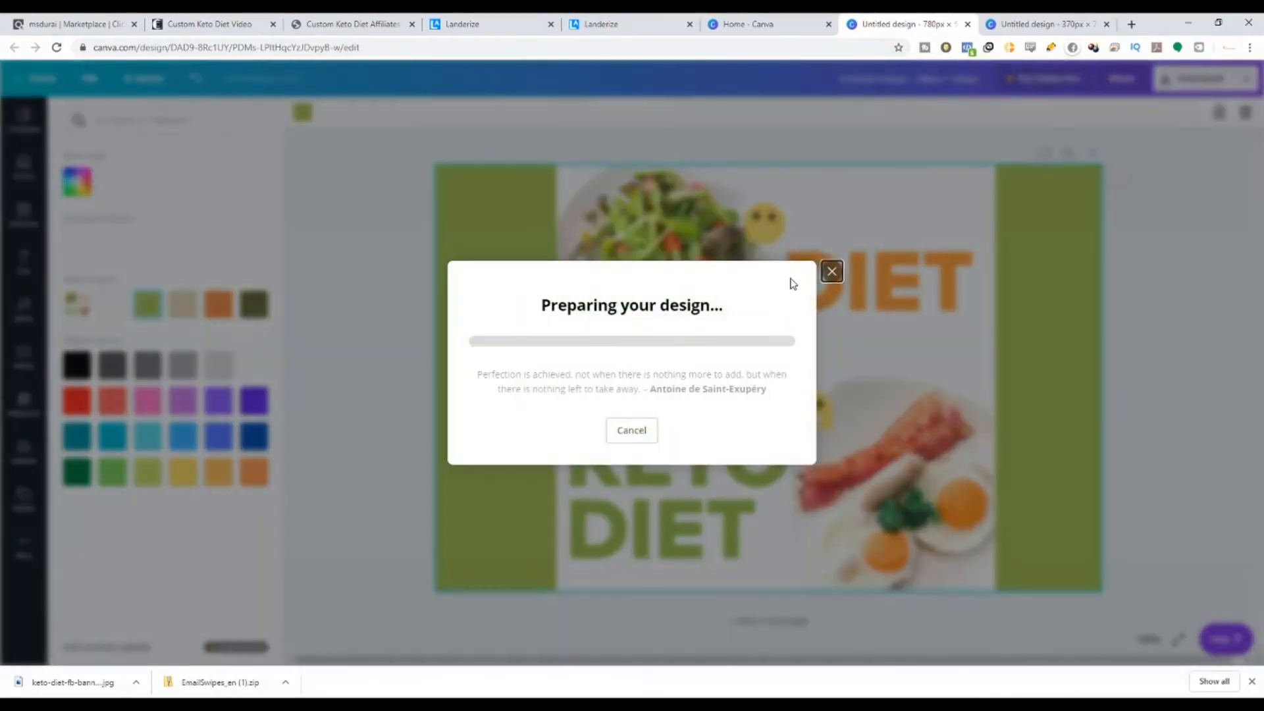
# Switch back to Landerize and replace the main image with the green-bordered 780 × 500 Keto Diet design.
pyautogui.click(596, 23)
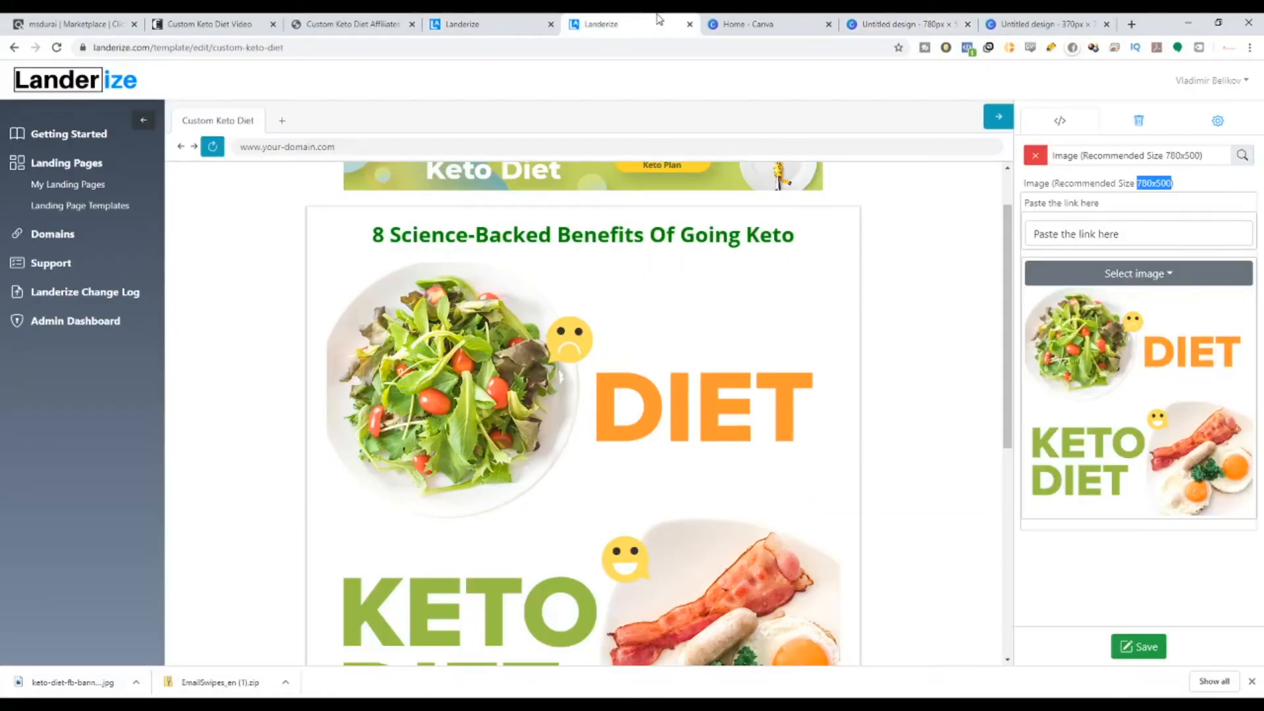
pyautogui.click(1159, 274)
pyautogui.click(1209, 306)
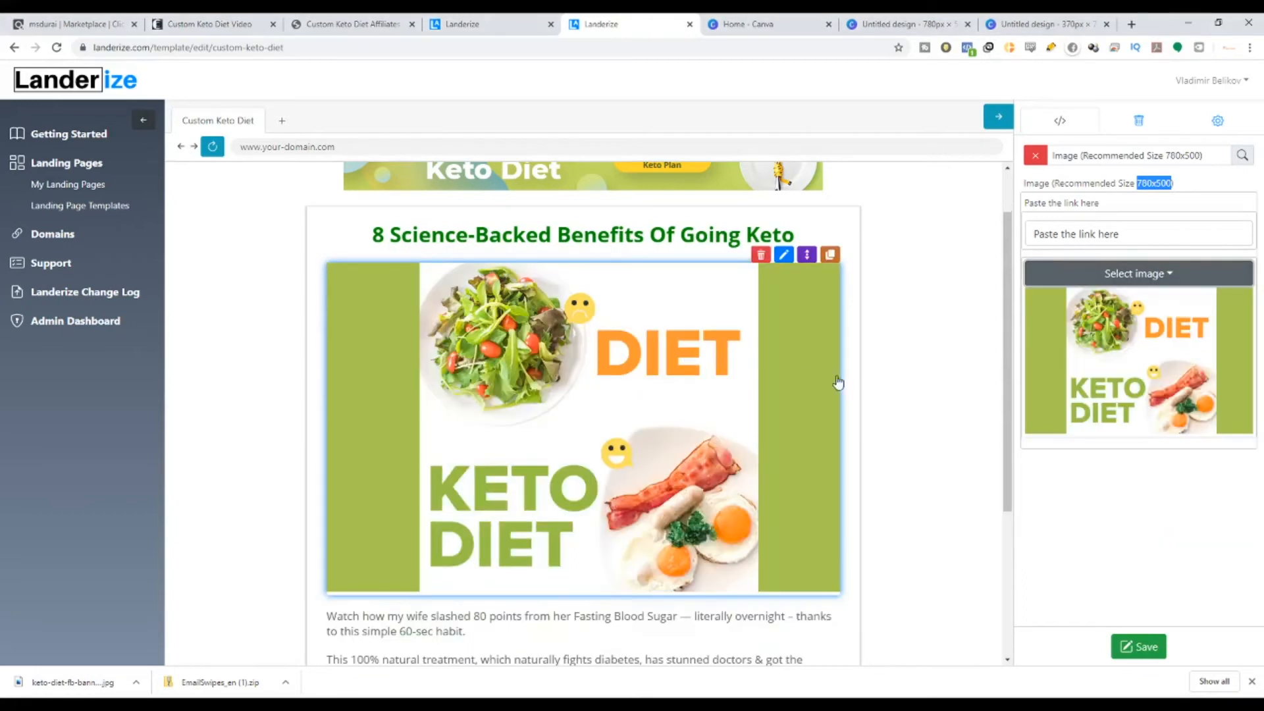
pyautogui.scroll(-1, 934, 428)
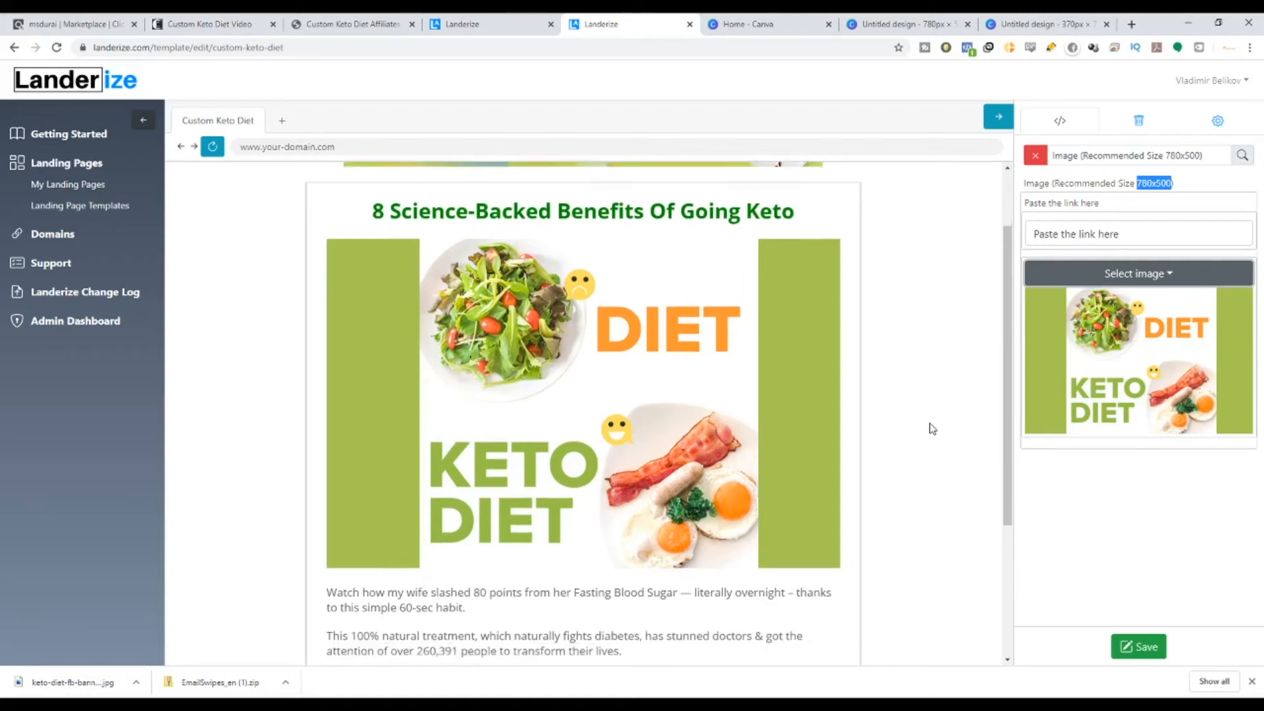
pyautogui.scroll(-1, 927, 429)
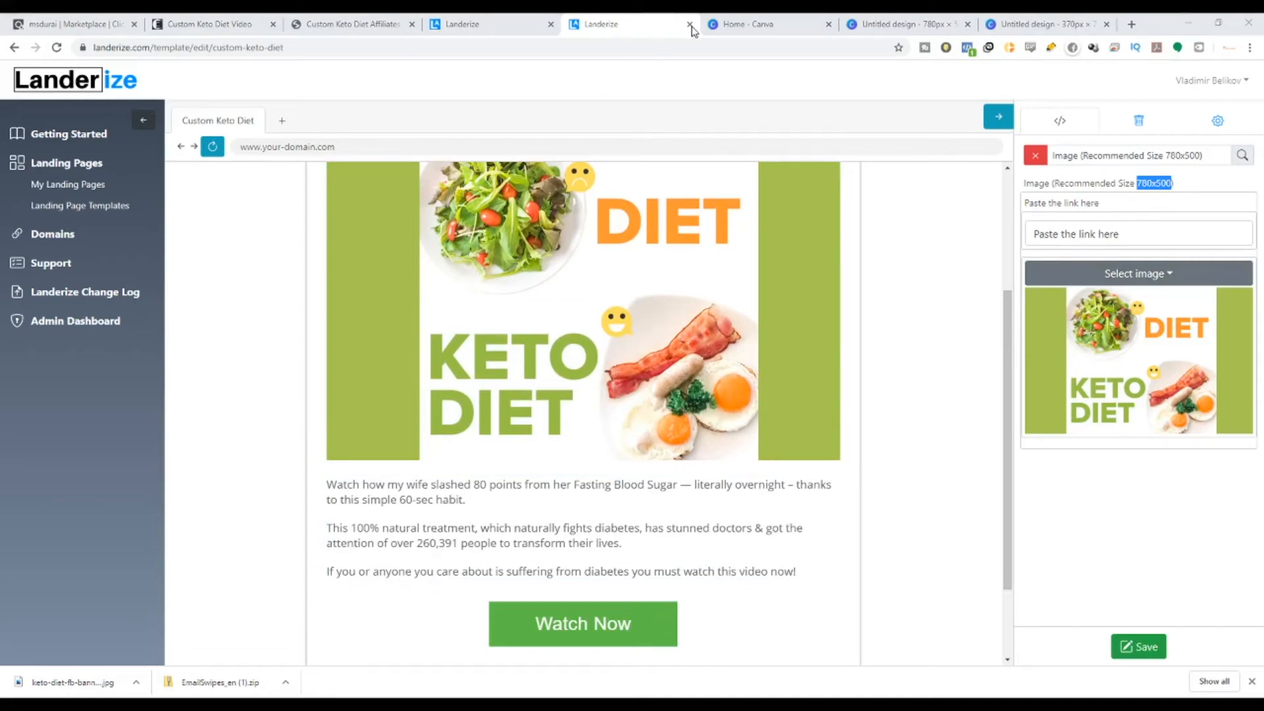
# Link the main image to the Custom Keto Diet affiliate link from the ClickBank marketplace and save the template.
pyautogui.click(130, 24)
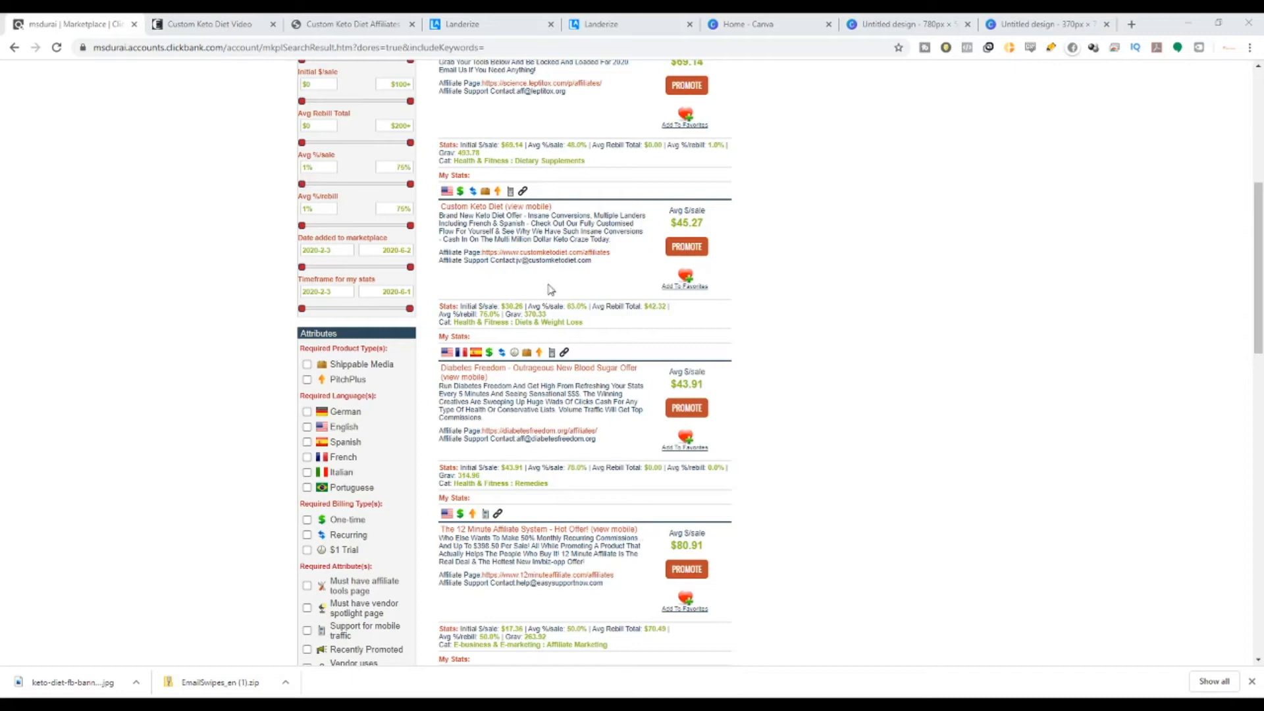
pyautogui.click(601, 23)
pyautogui.moveTo(1131, 233); pyautogui.dragTo(1065, 234)
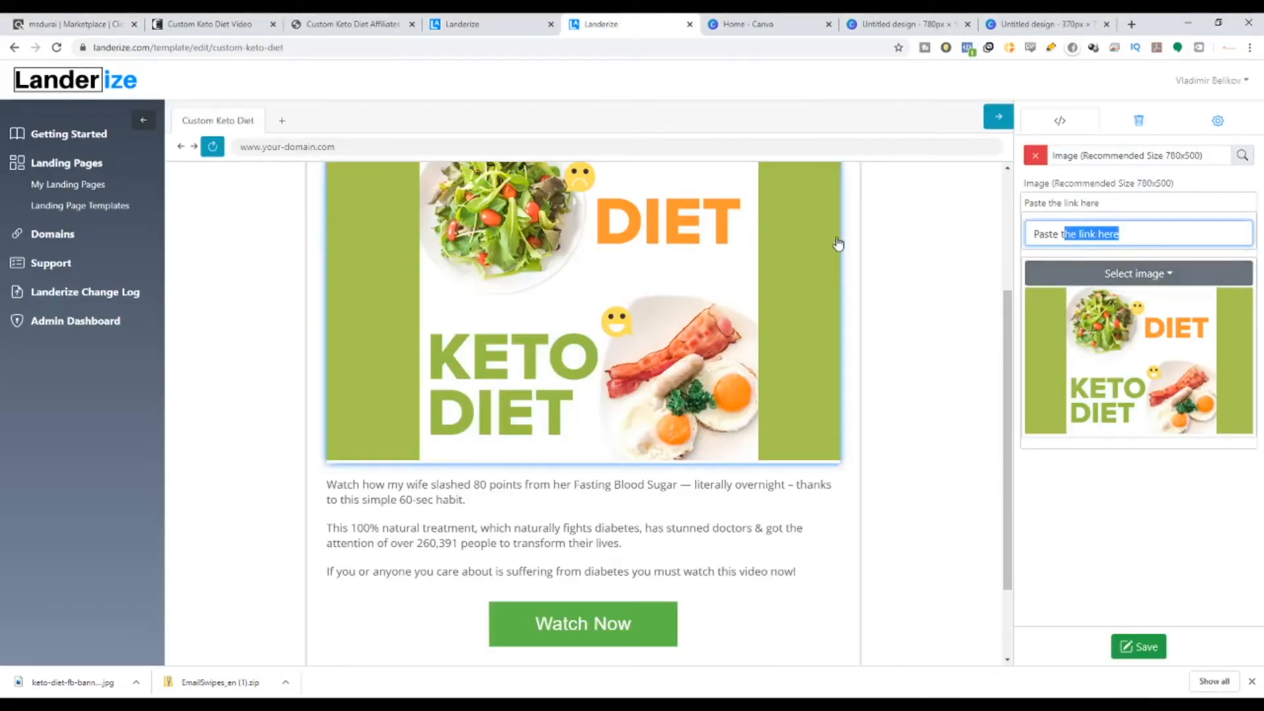
pyautogui.press('BackSpace')
pyautogui.press('BackSpace')
pyautogui.press('BackSpace')
pyautogui.press('BackSpace')
pyautogui.press('BackSpace')
pyautogui.press('BackSpace')
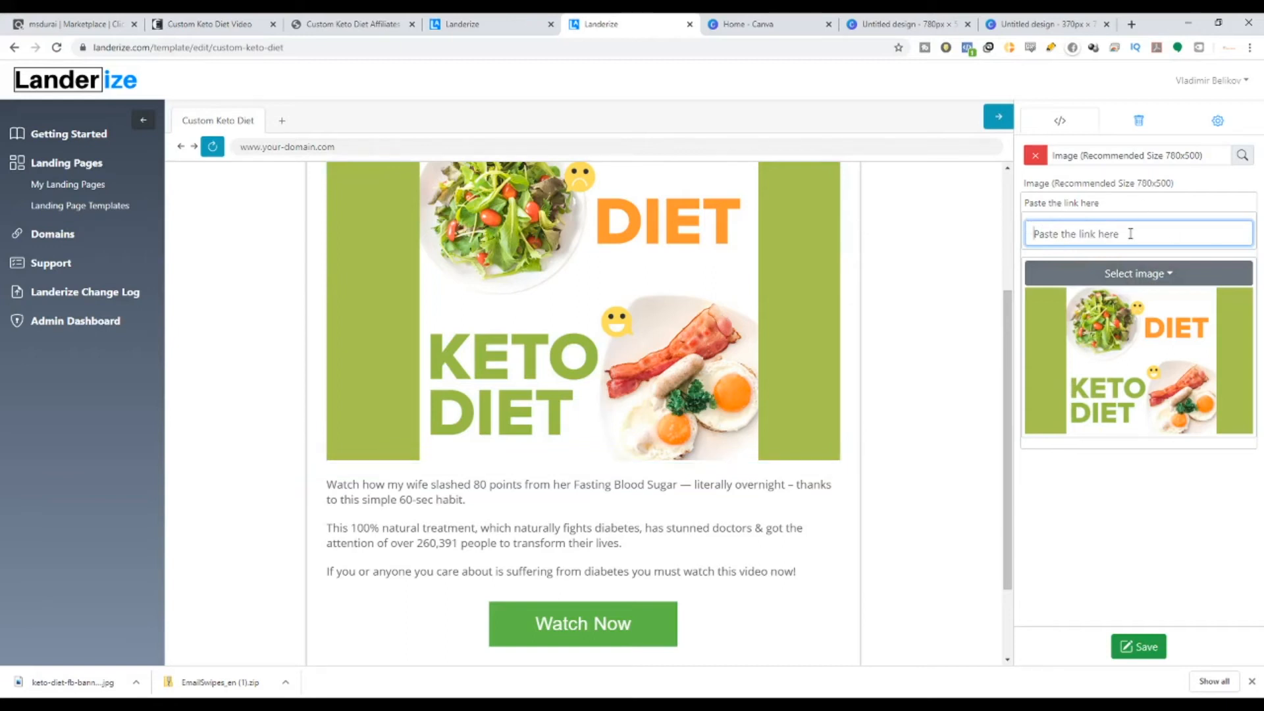
pyautogui.hotkey('ctrl', 'v')
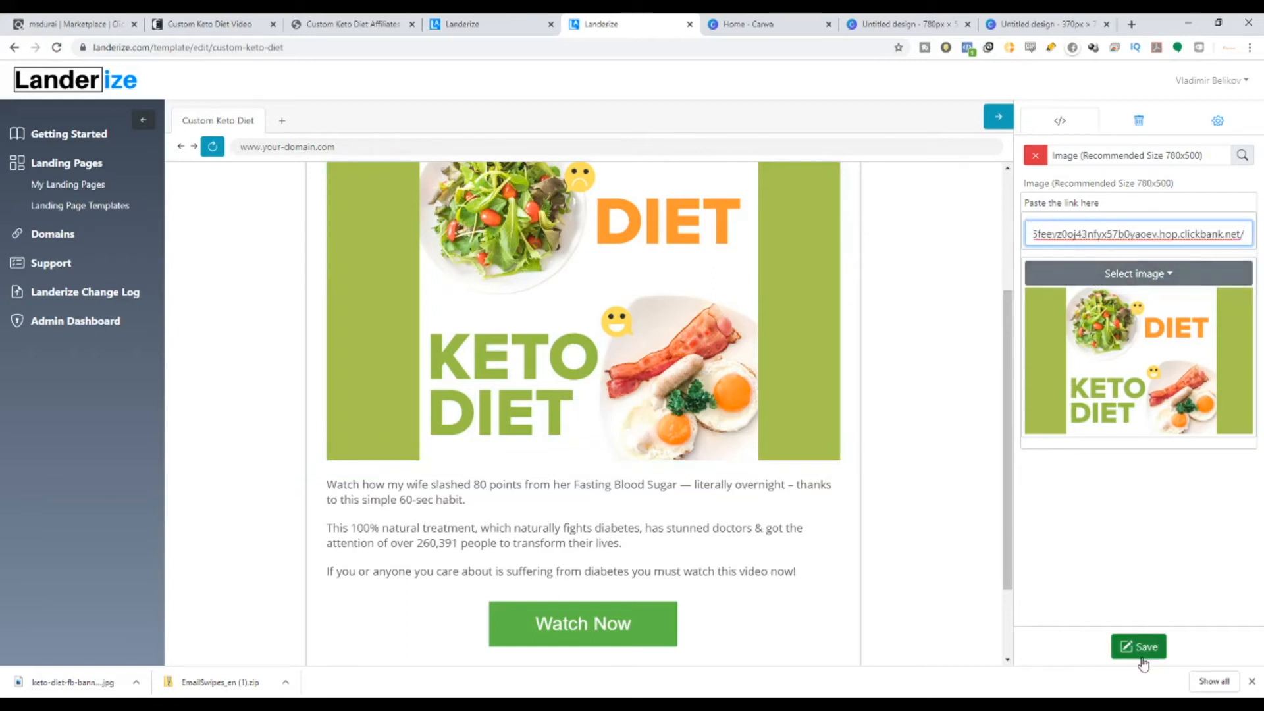
pyautogui.click(1143, 660)
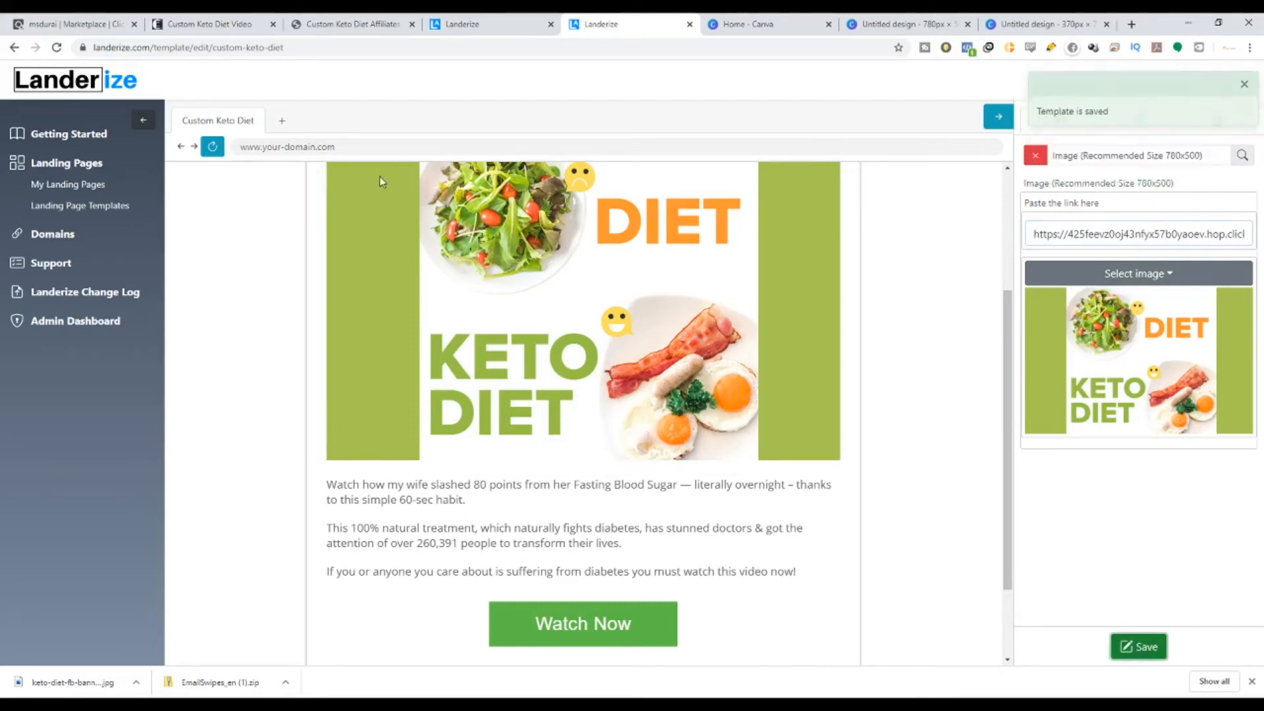
pyautogui.scroll(3, 736, 461)
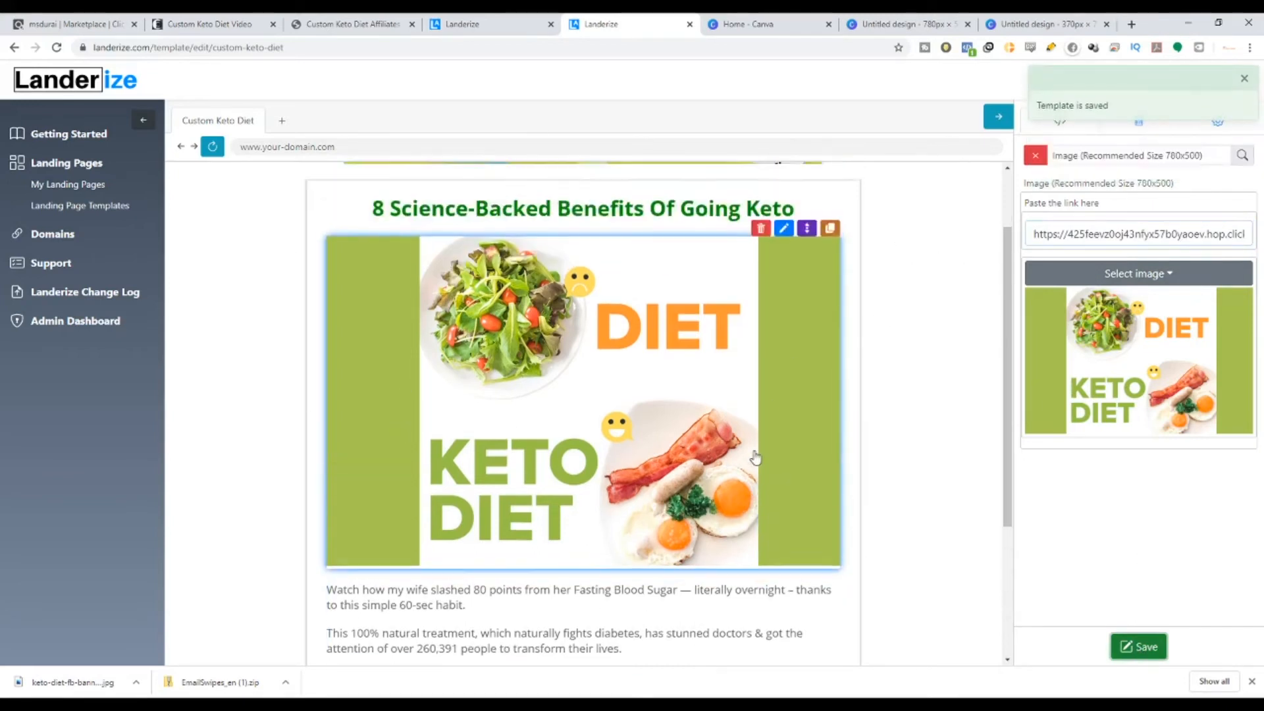
# Replace the text below the main image with the four-paragraph copy starting 'If you're looking to lose fat then you have to try this brand new custom keto meal plan.'.
pyautogui.scroll(-4, 757, 461)
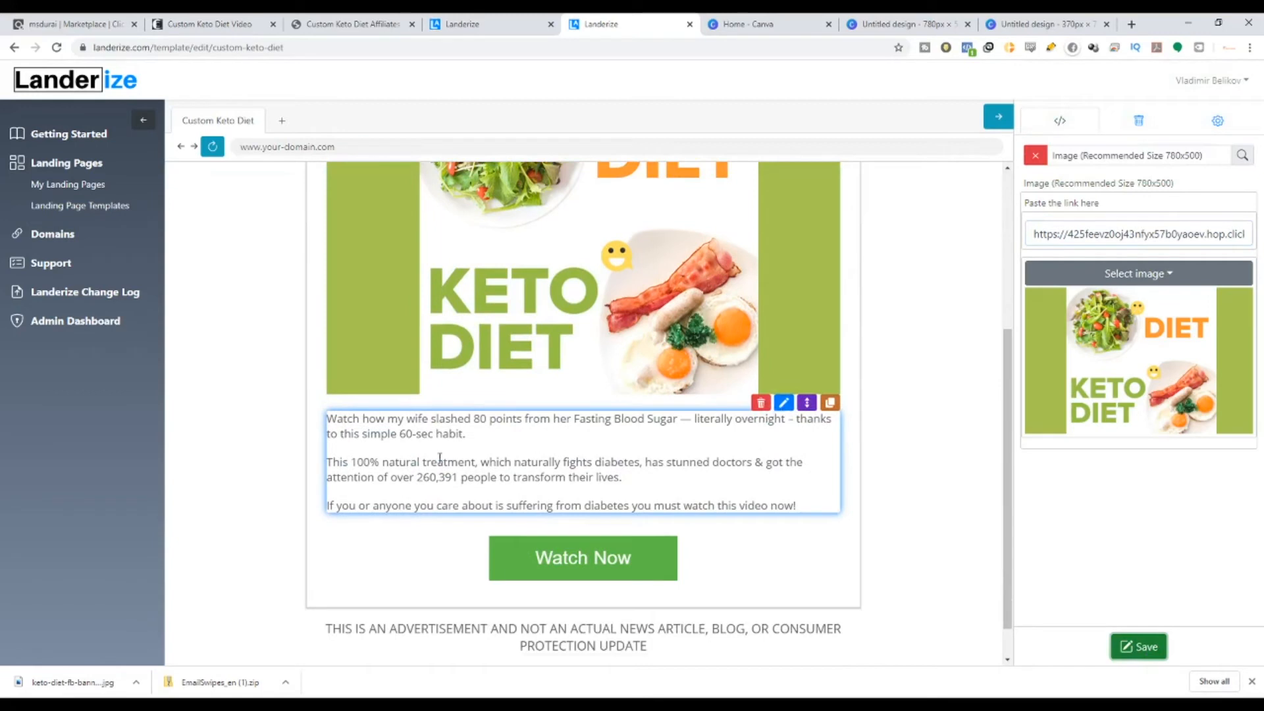
pyautogui.moveTo(353, 422); pyautogui.dragTo(759, 502)
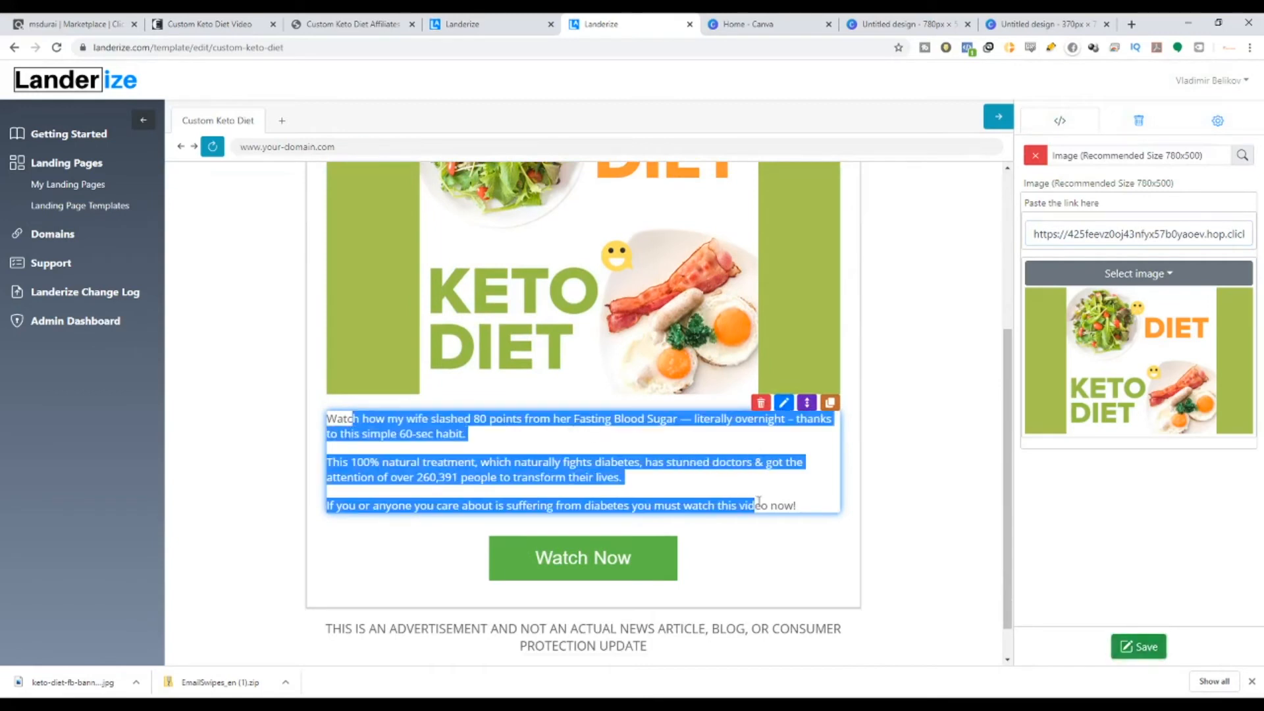
pyautogui.click(784, 403)
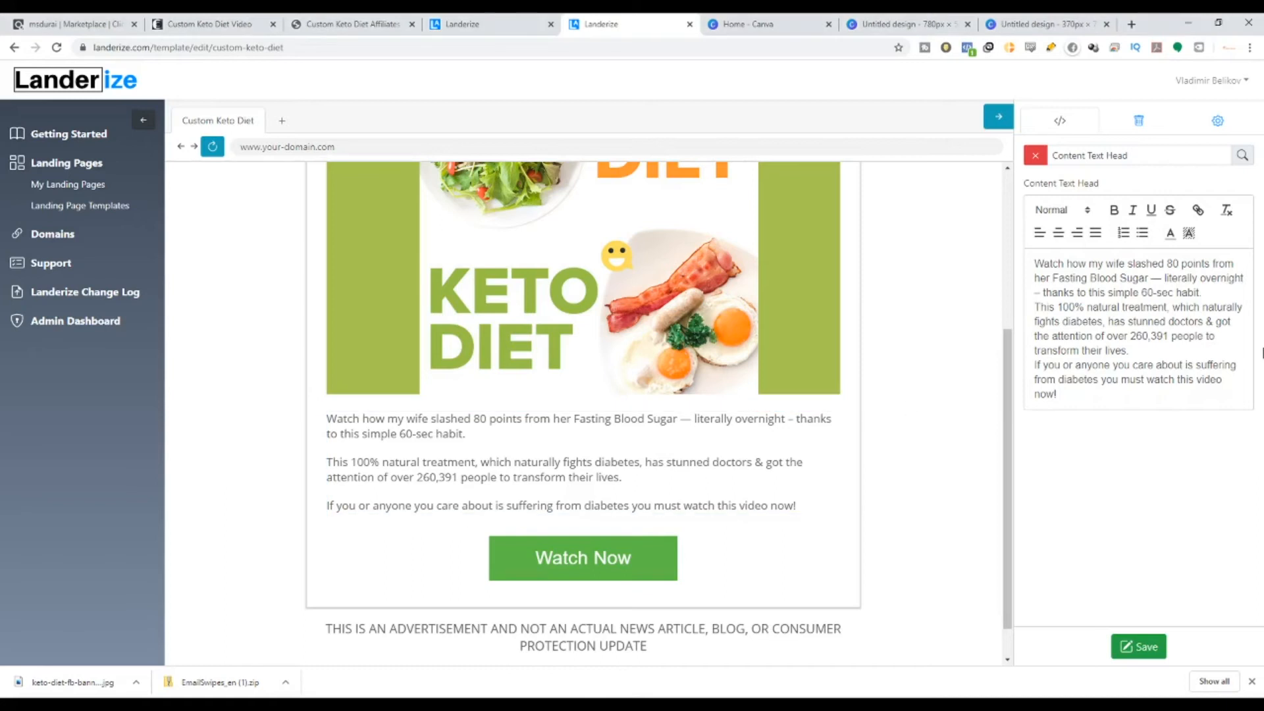
pyautogui.moveTo(1099, 407); pyautogui.dragTo(1025, 262)
pyautogui.write("If you're looking to lose fat then you have to try this brand new custom keto meal plan.  To create this service, certified nutritionists, personal trainers, and chefs united to develop keto meal plans that are effective, convenient, cost-efficient, and enjoyable.  Since their launch in January 2019, hundreds of clients have already transformed their figure and health with the benefits a proper keto diet can offer.  Speaking of benefits: in this email, you'll discover eight scientifically-proven ones offered by the keto diet.")
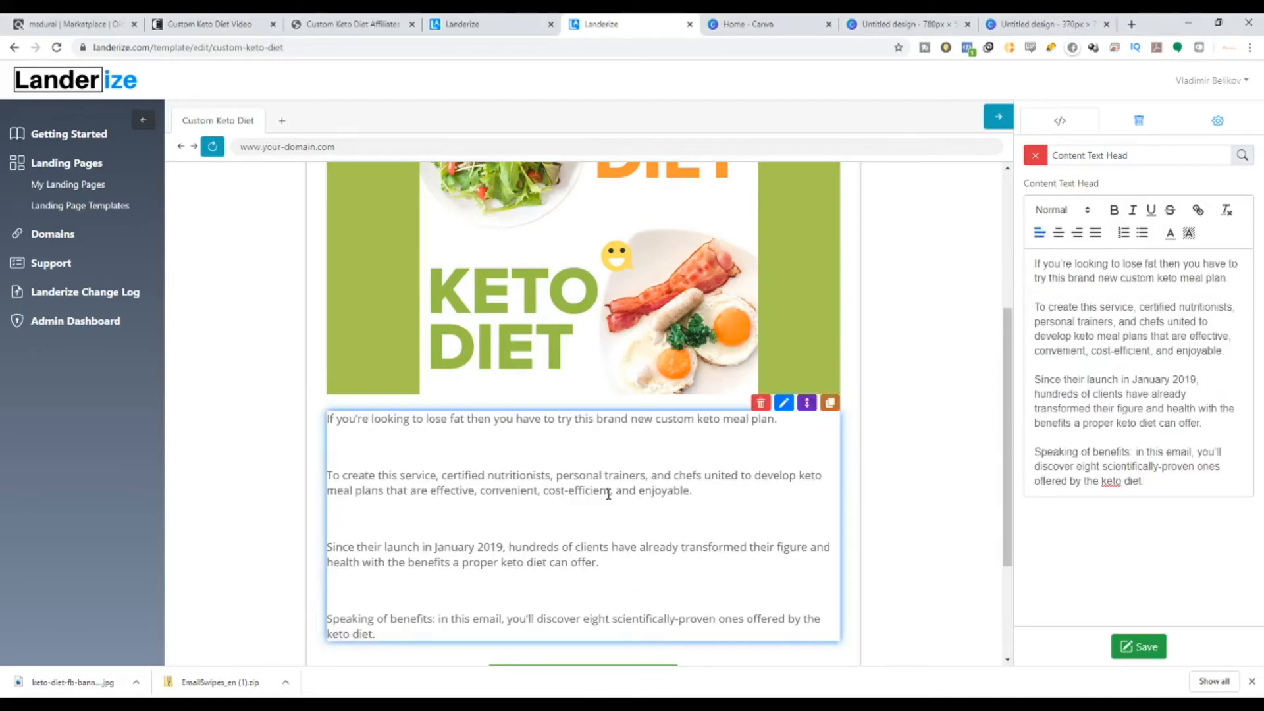
# Remove the blank lines between the four paragraphs of the content text below the main image.
pyautogui.click(1035, 306)
pyautogui.press('BackSpace')
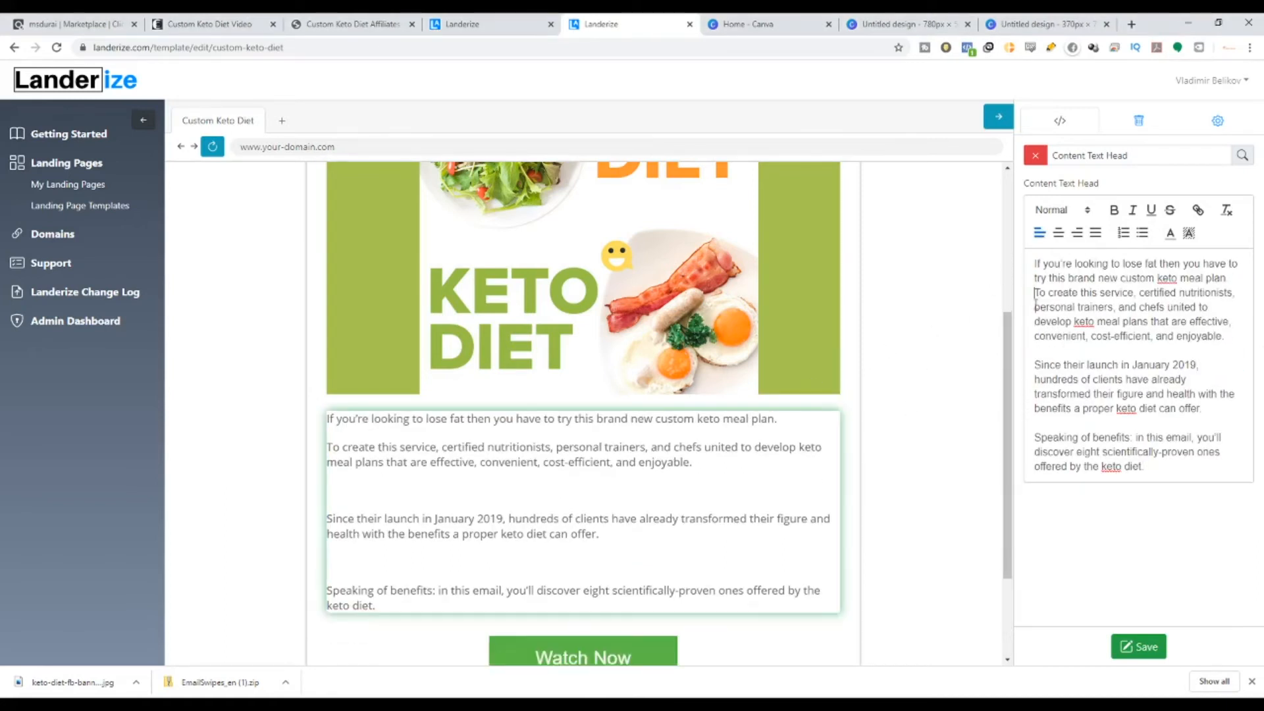
pyautogui.press('BackSpace')
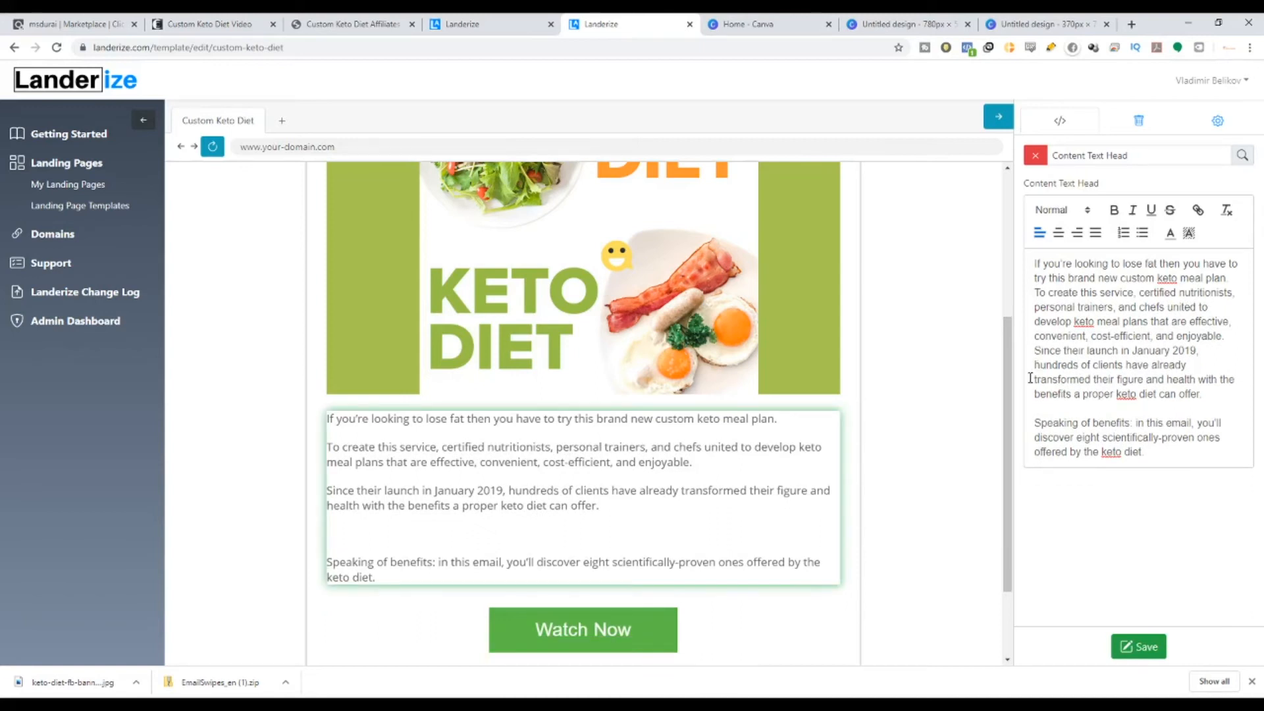
pyautogui.click(1037, 422)
pyautogui.press('BackSpace')
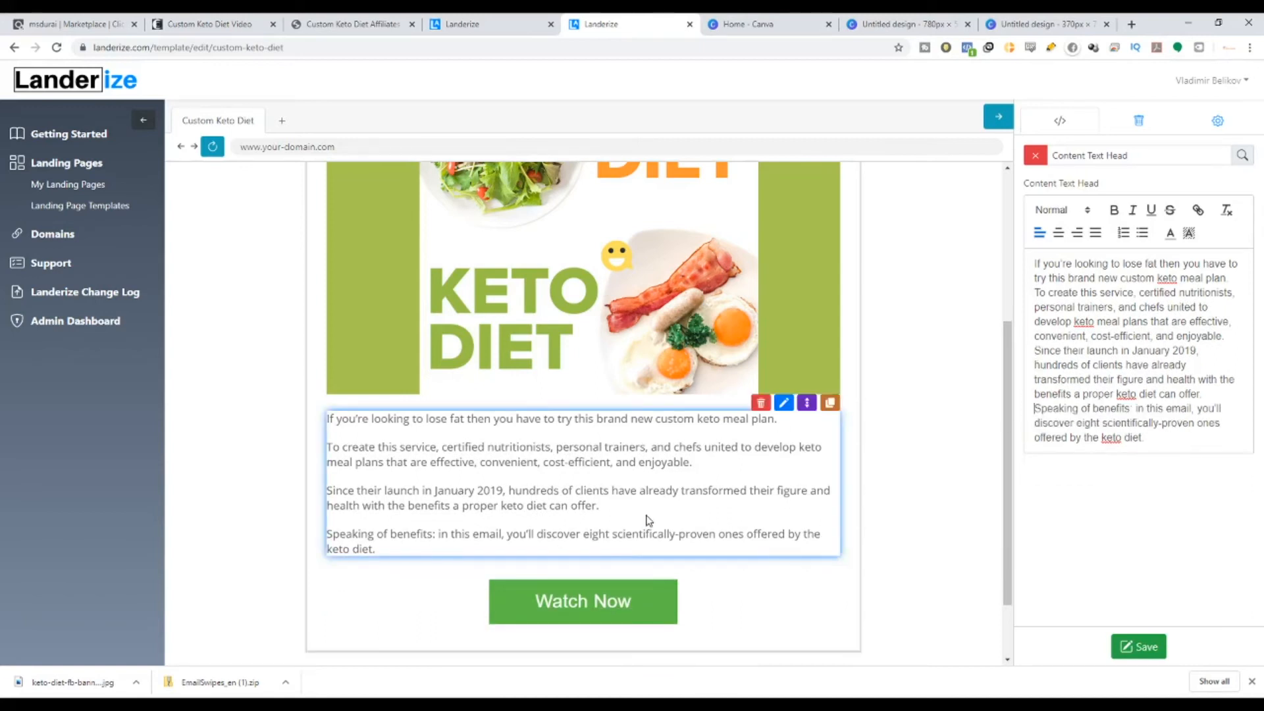
pyautogui.scroll(1, 652, 501)
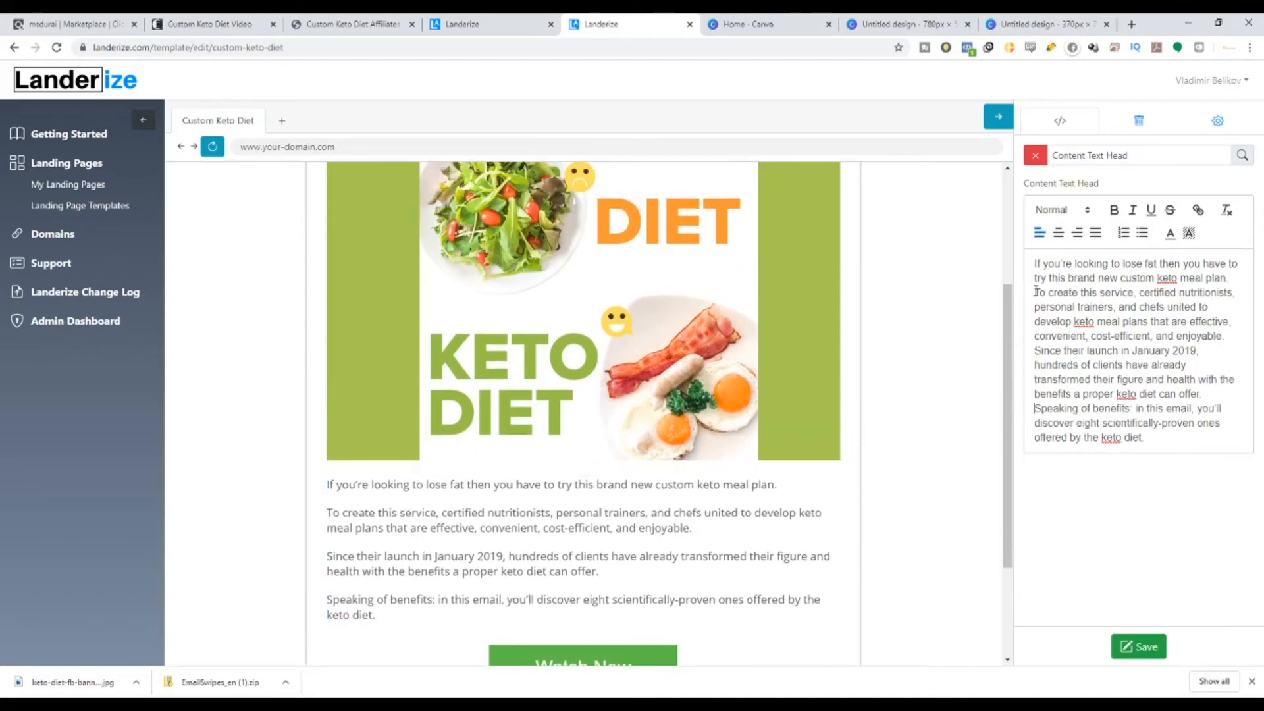
# Reinsert a blank line before the 'To create this service', 'Since their launch' and 'Speaking of benefits' paragraphs and review the spacing.
pyautogui.click(1036, 292)
pyautogui.press('Return')
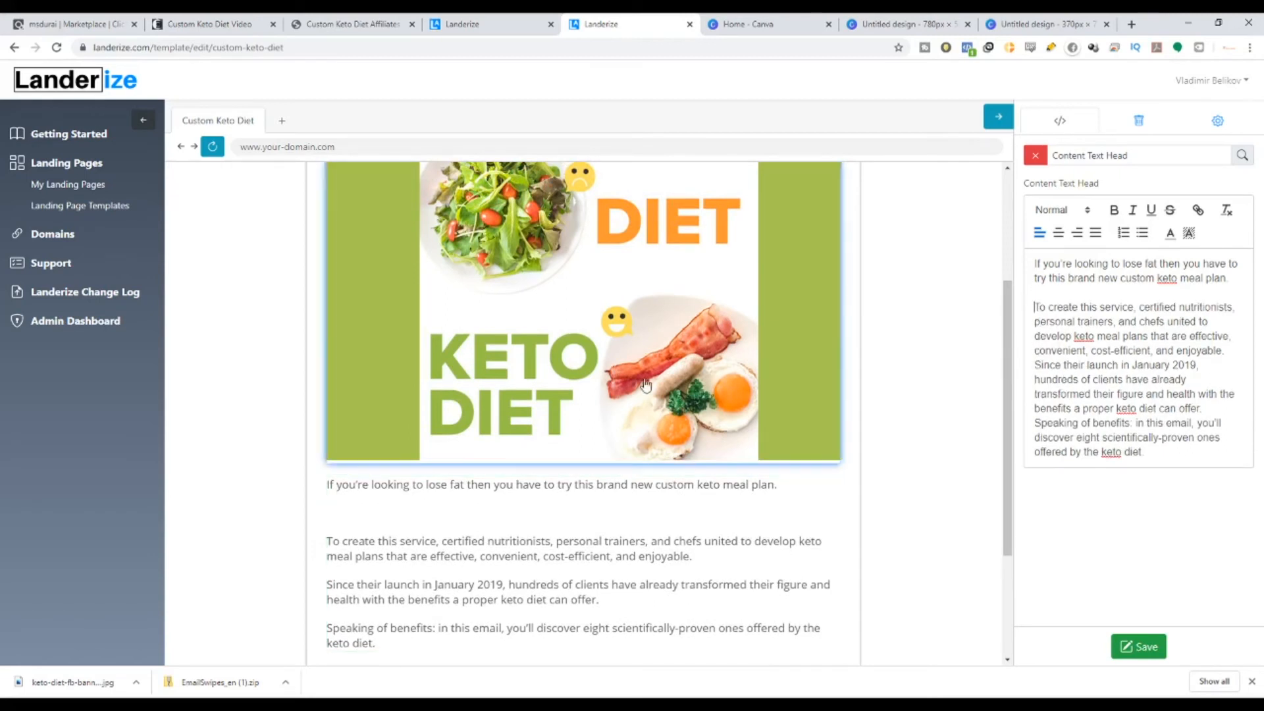
pyautogui.scroll(-3, 632, 318)
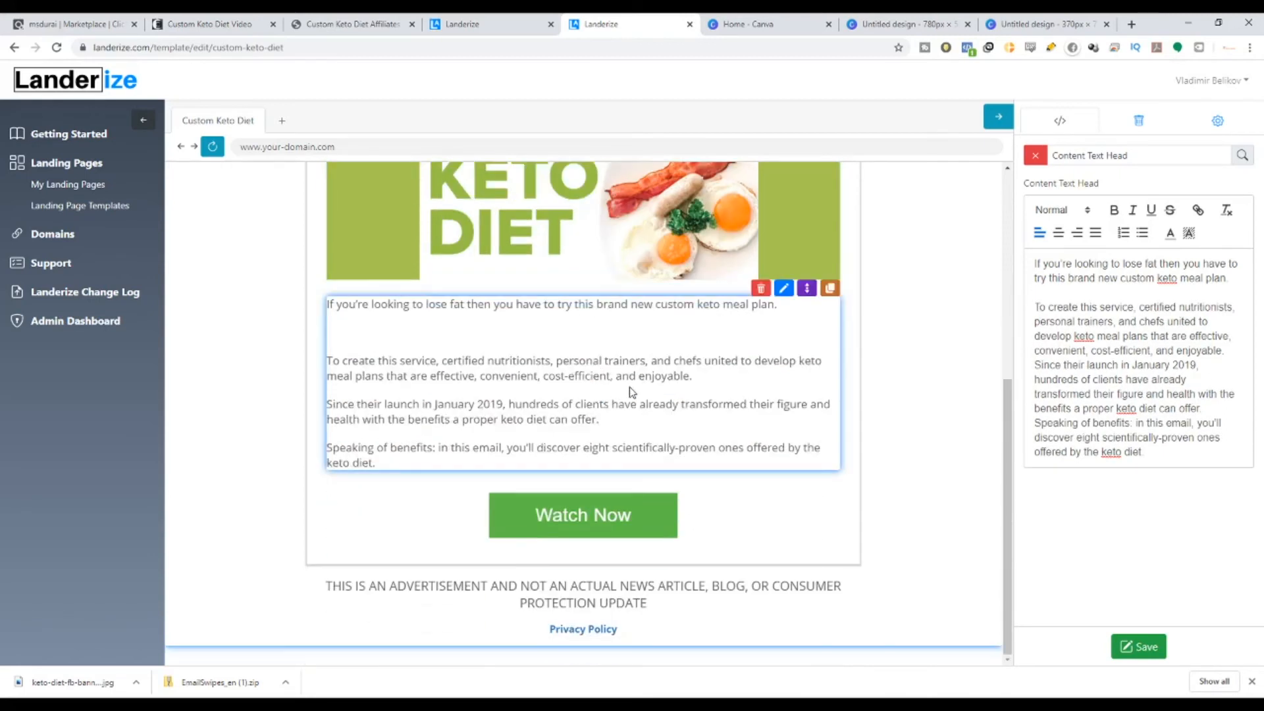
pyautogui.click(1036, 363)
pyautogui.press('Return')
pyautogui.scroll(1, 491, 451)
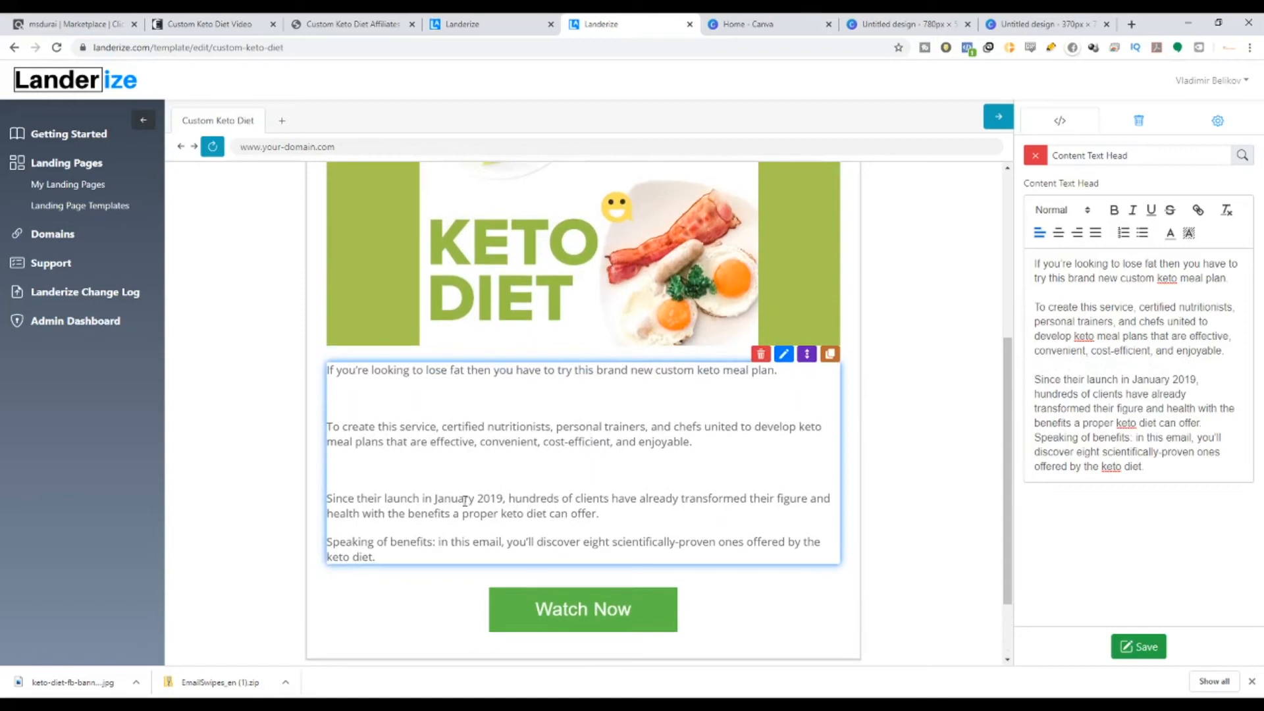
pyautogui.scroll(1, 465, 501)
pyautogui.click(1036, 437)
pyautogui.press('Return')
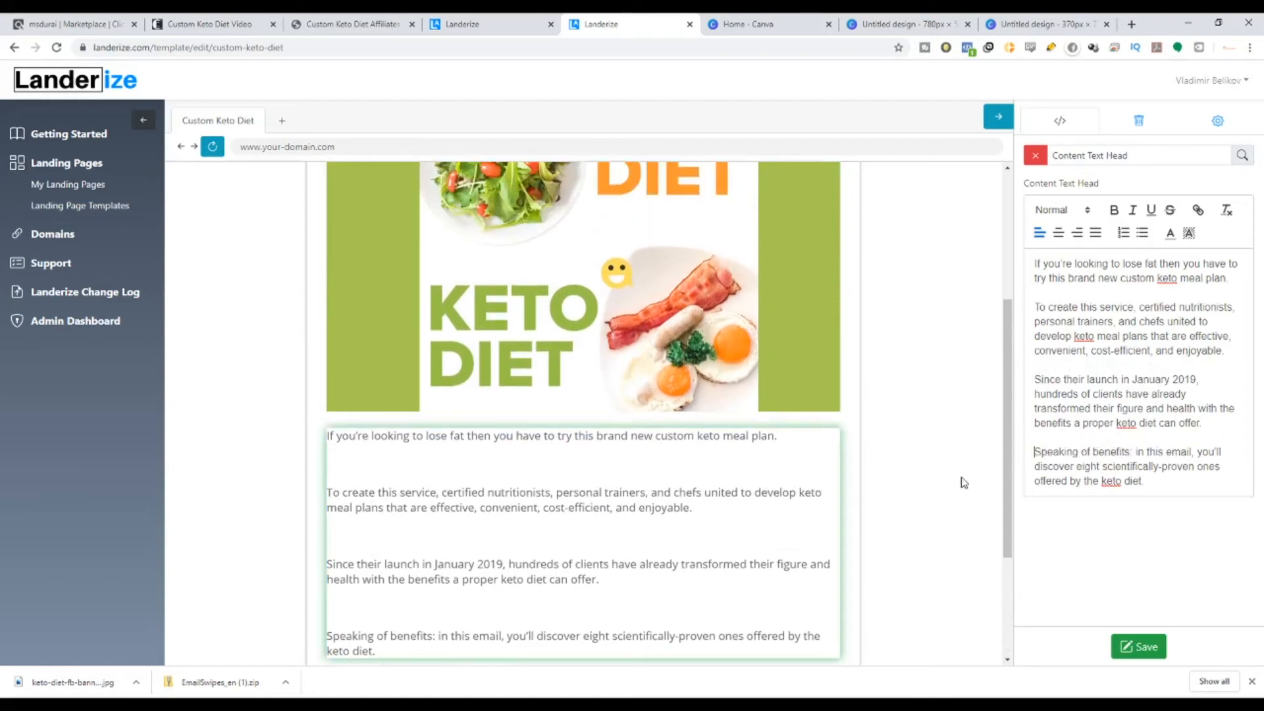
pyautogui.scroll(-2, 357, 425)
pyautogui.scroll(1, 356, 425)
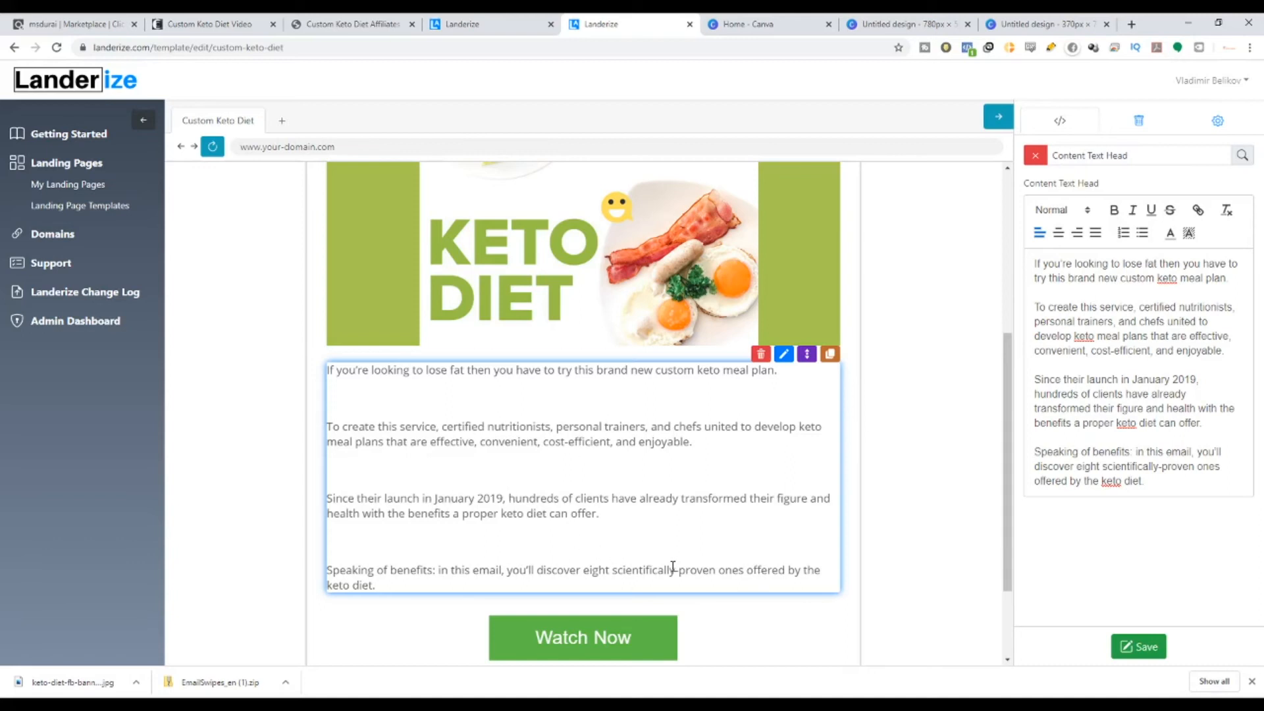
pyautogui.scroll(2, 802, 439)
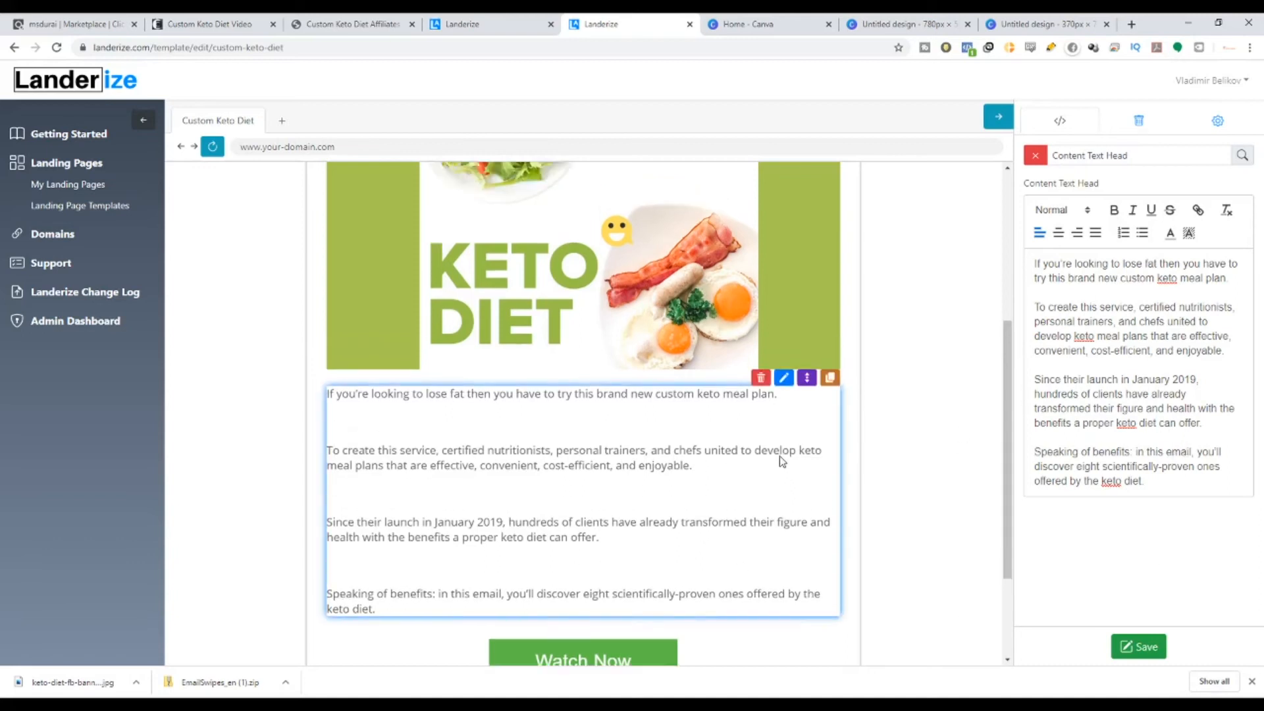
# Open the Watch Now button's settings and look at the Custom Keto Diet video page for comparison.
pyautogui.scroll(-4, 720, 516)
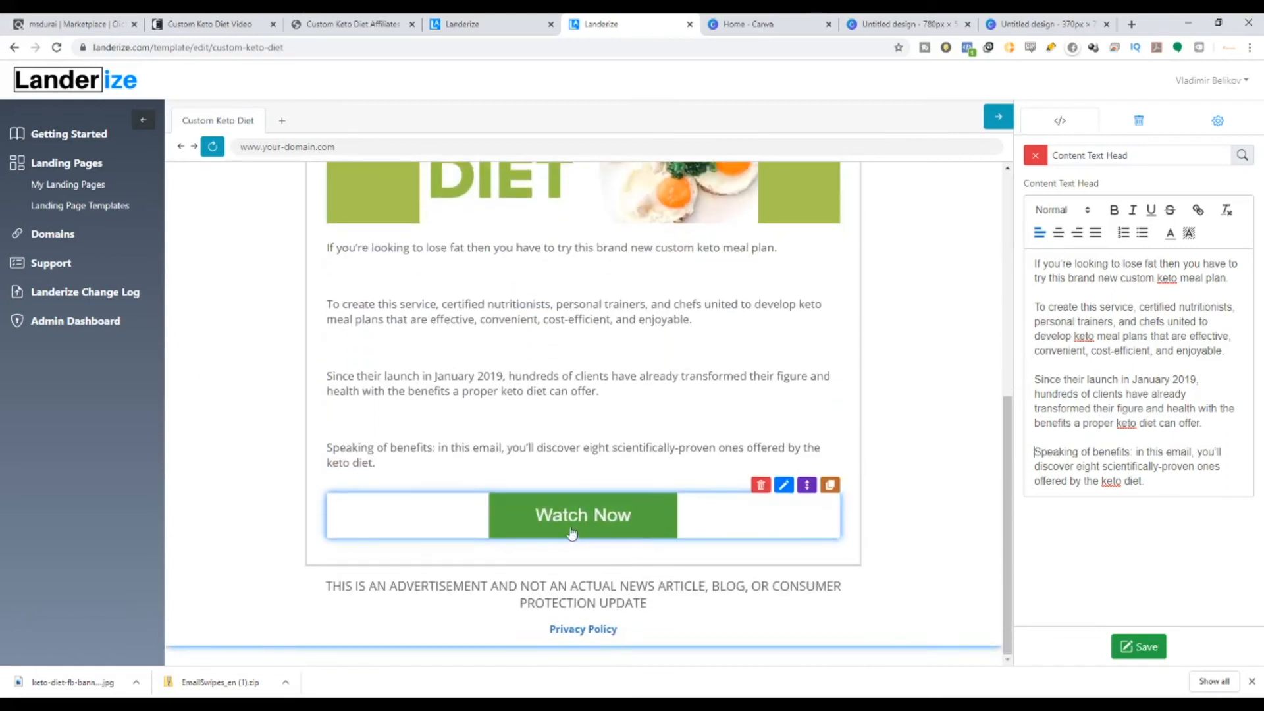
pyautogui.click(784, 486)
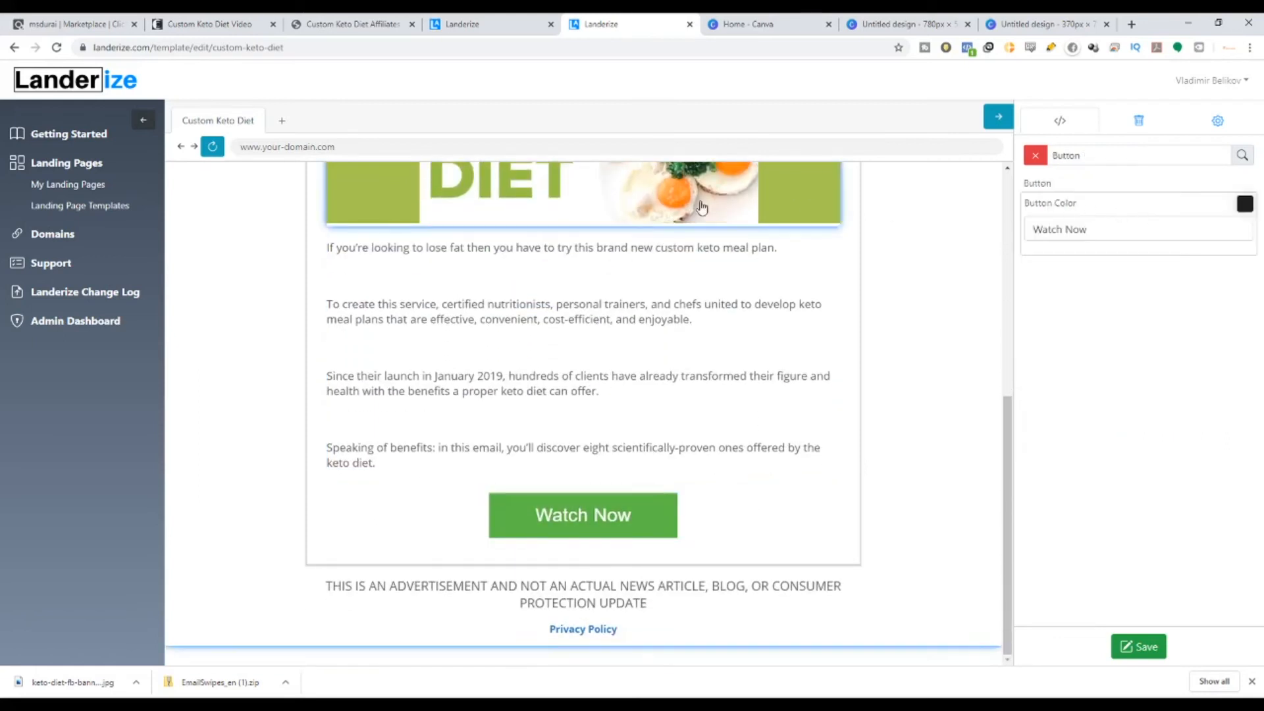
pyautogui.click(235, 18)
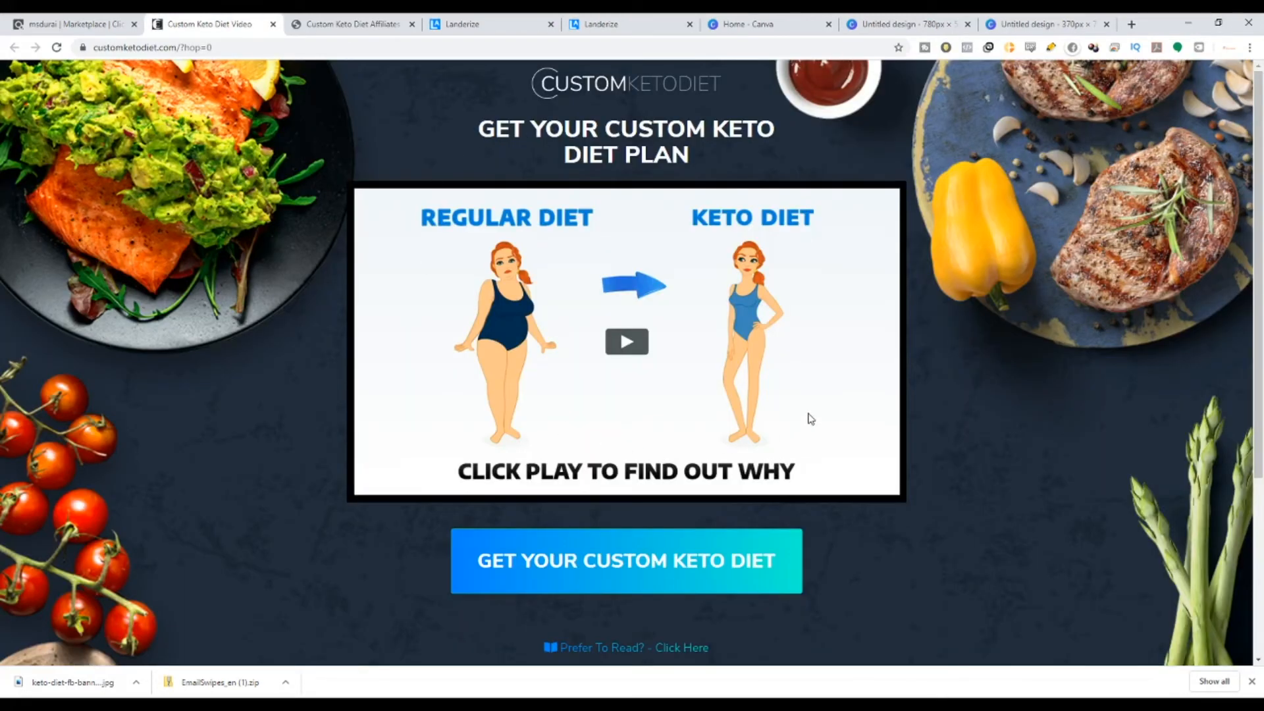
pyautogui.click(628, 23)
pyautogui.click(229, 18)
pyautogui.click(685, 20)
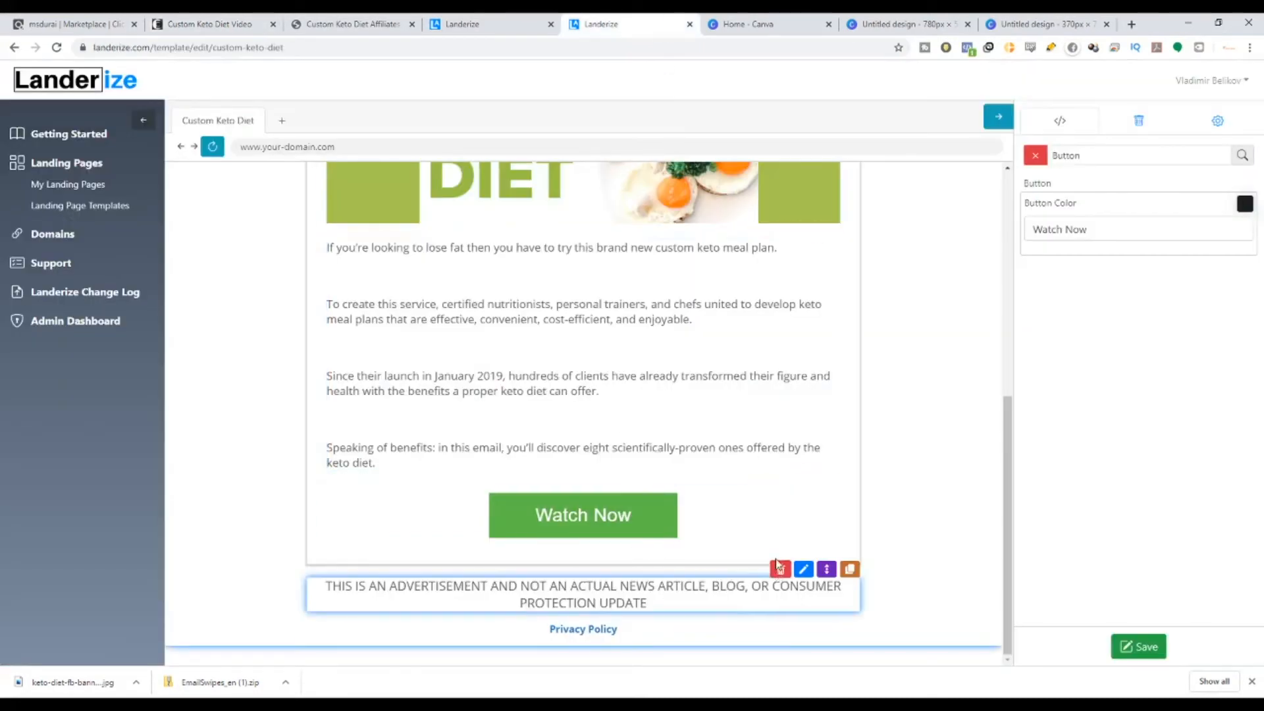
# Change the Watch Now button's colour to bright green, #00FF58.
pyautogui.scroll(3, 624, 460)
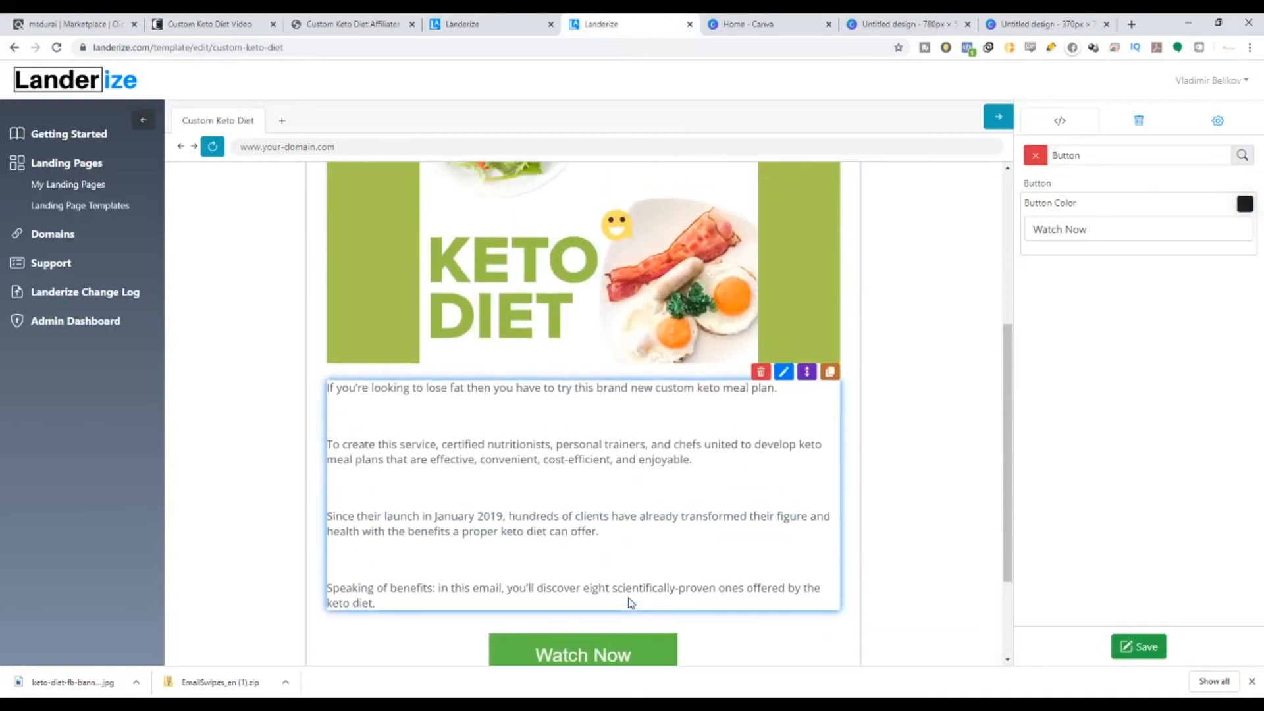
pyautogui.scroll(-1, 629, 596)
pyautogui.scroll(-1, 636, 586)
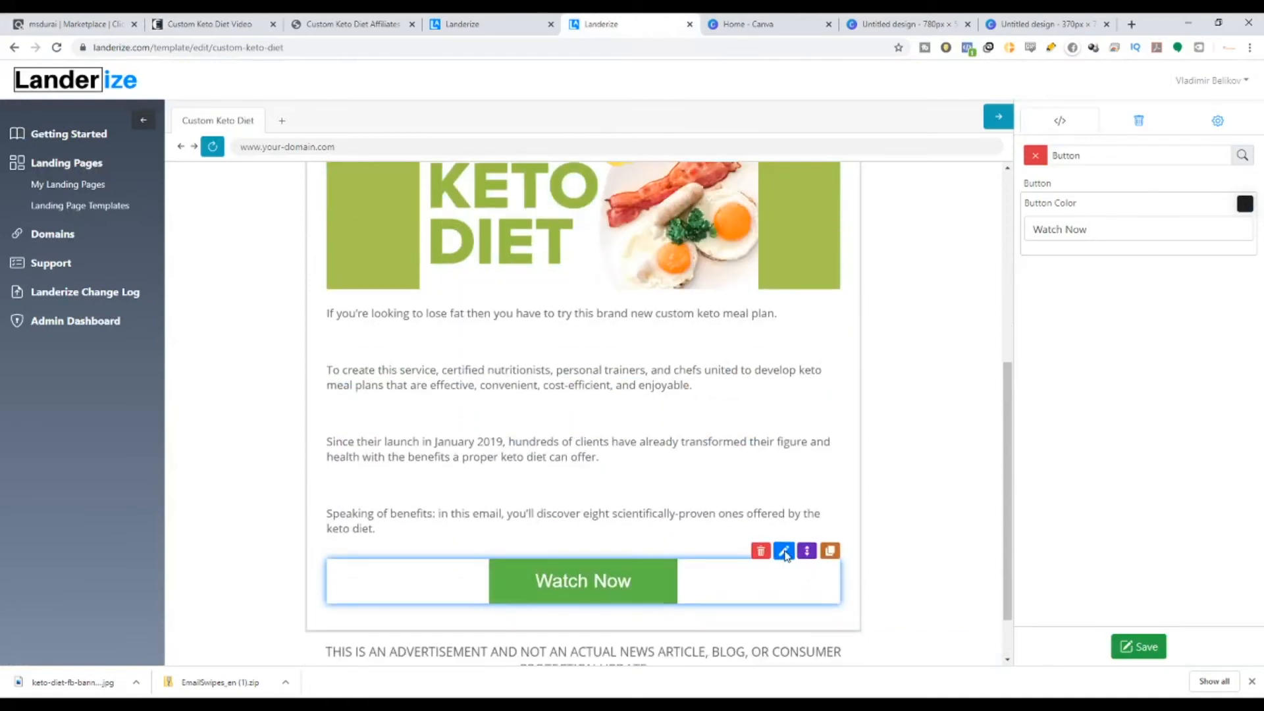
pyautogui.click(1239, 207)
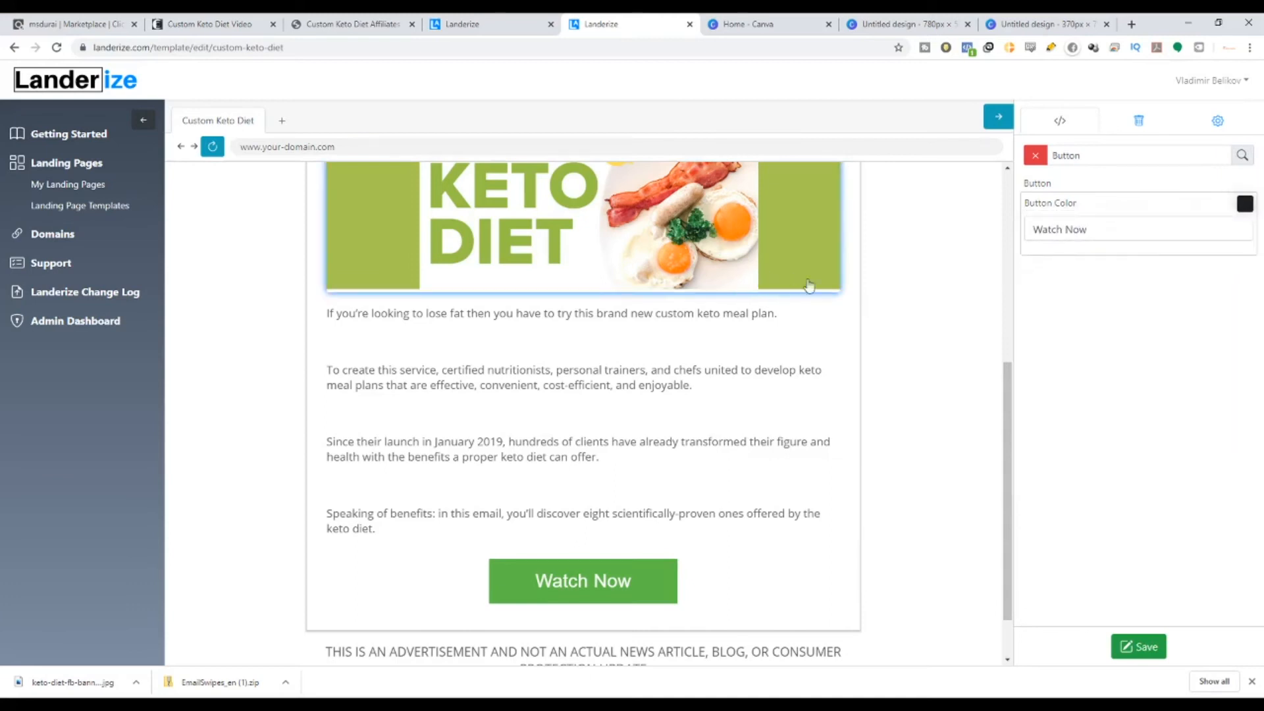
pyautogui.moveTo(1245, 210)
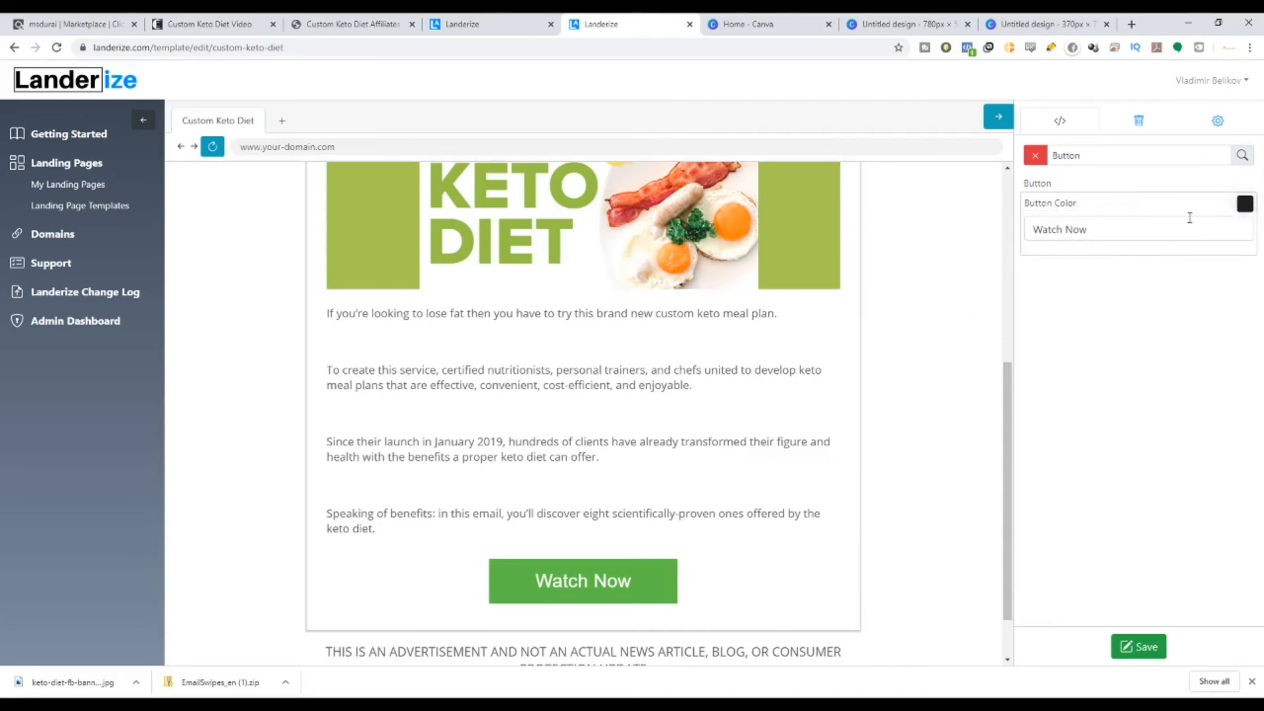
pyautogui.moveTo(1142, 297)
pyautogui.mouseDown()
pyautogui.moveTo(1144, 279)
pyautogui.moveTo(1146, 290)
pyautogui.mouseUp()
pyautogui.moveTo(1131, 226); pyautogui.dragTo(1142, 285)
pyautogui.click(1143, 283)
pyautogui.click(1123, 202)
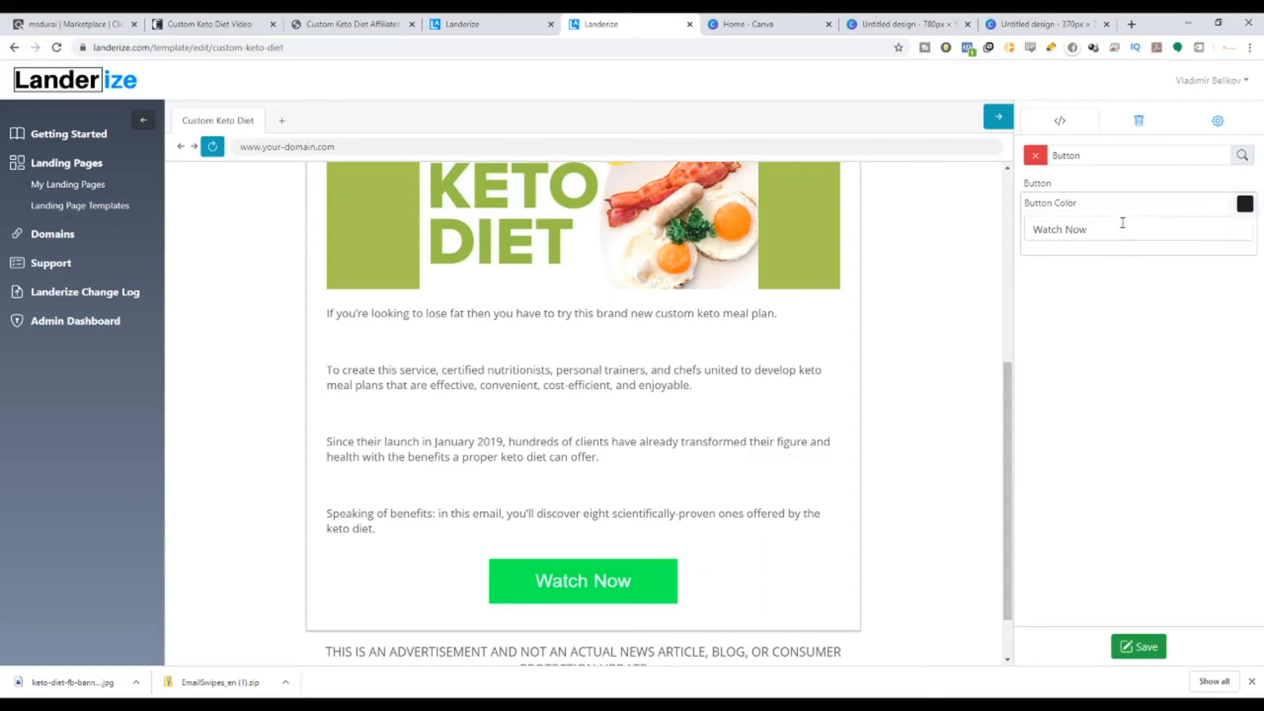
# Darken the Watch Now button's green to #019A35 and check it against the rest of the page.
pyautogui.click(1244, 203)
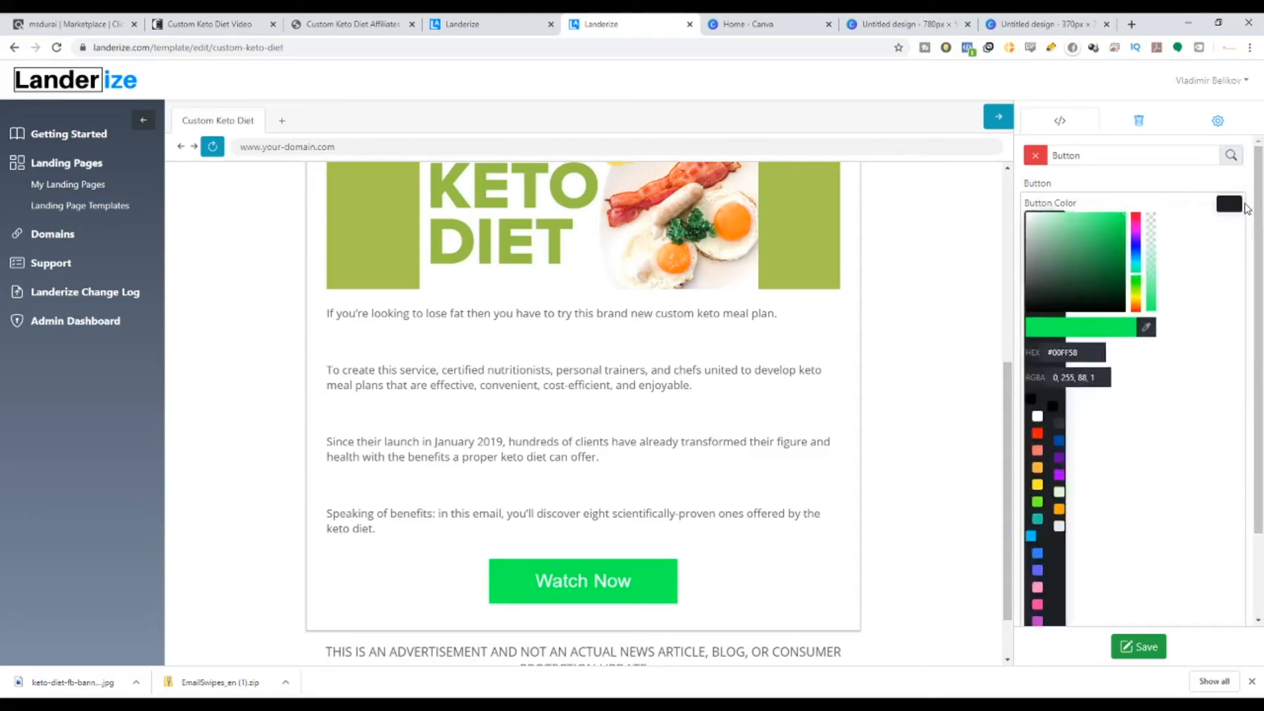
pyautogui.click(1127, 239)
pyautogui.moveTo(1128, 243)
pyautogui.mouseDown()
pyautogui.moveTo(1104, 257)
pyautogui.moveTo(1130, 262)
pyautogui.mouseUp()
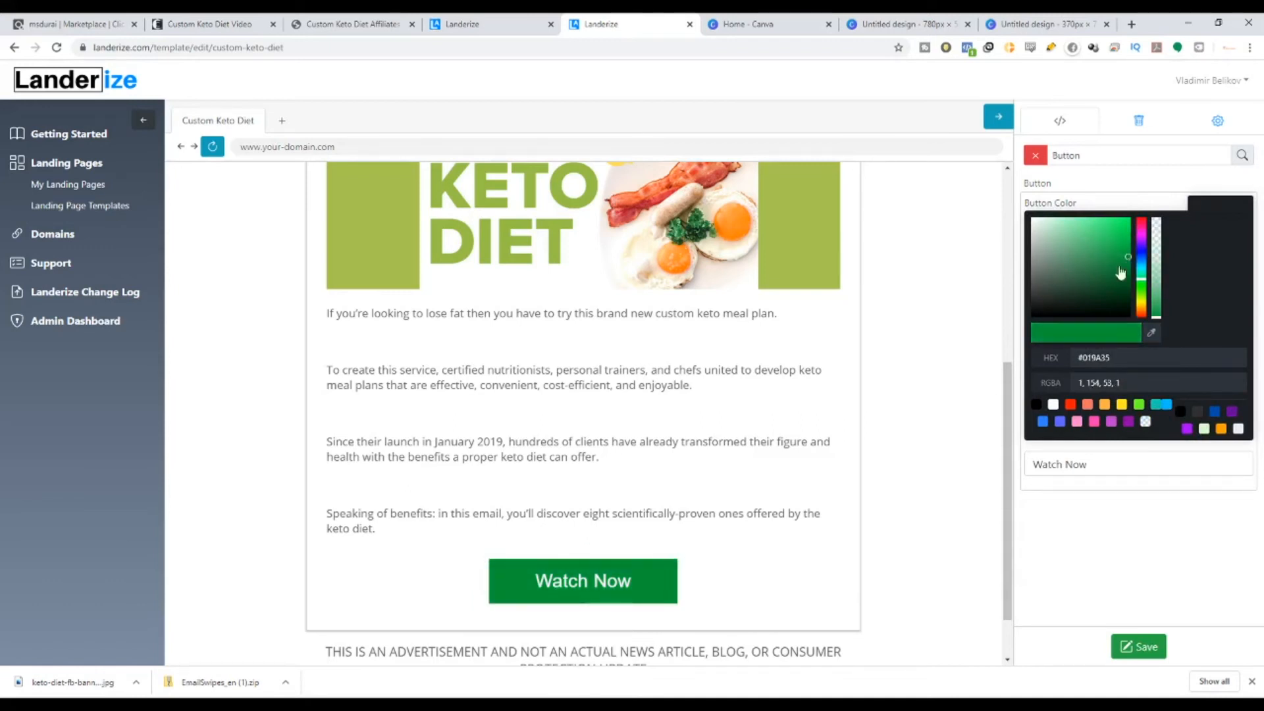
pyautogui.scroll(5, 626, 536)
pyautogui.scroll(-6, 634, 580)
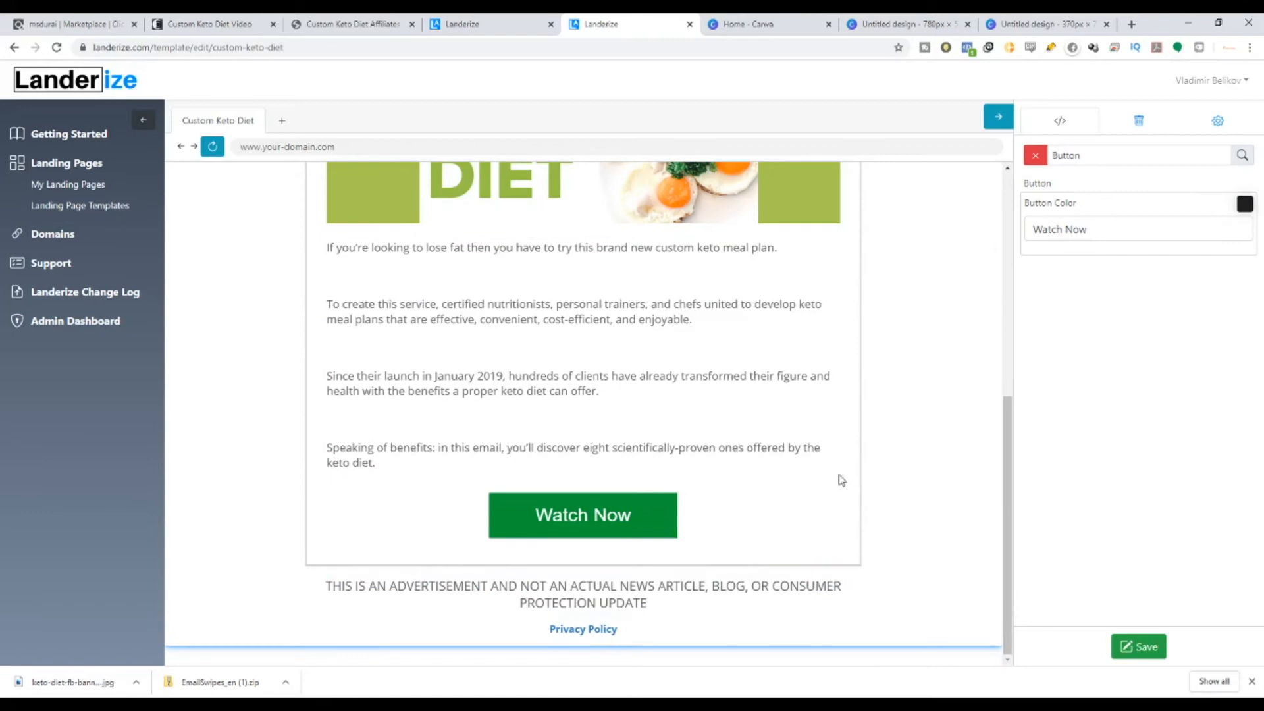
# Open the advertisement disclaimer below the Watch Now button for editing and highlight its text to review it.
pyautogui.scroll(3, 635, 572)
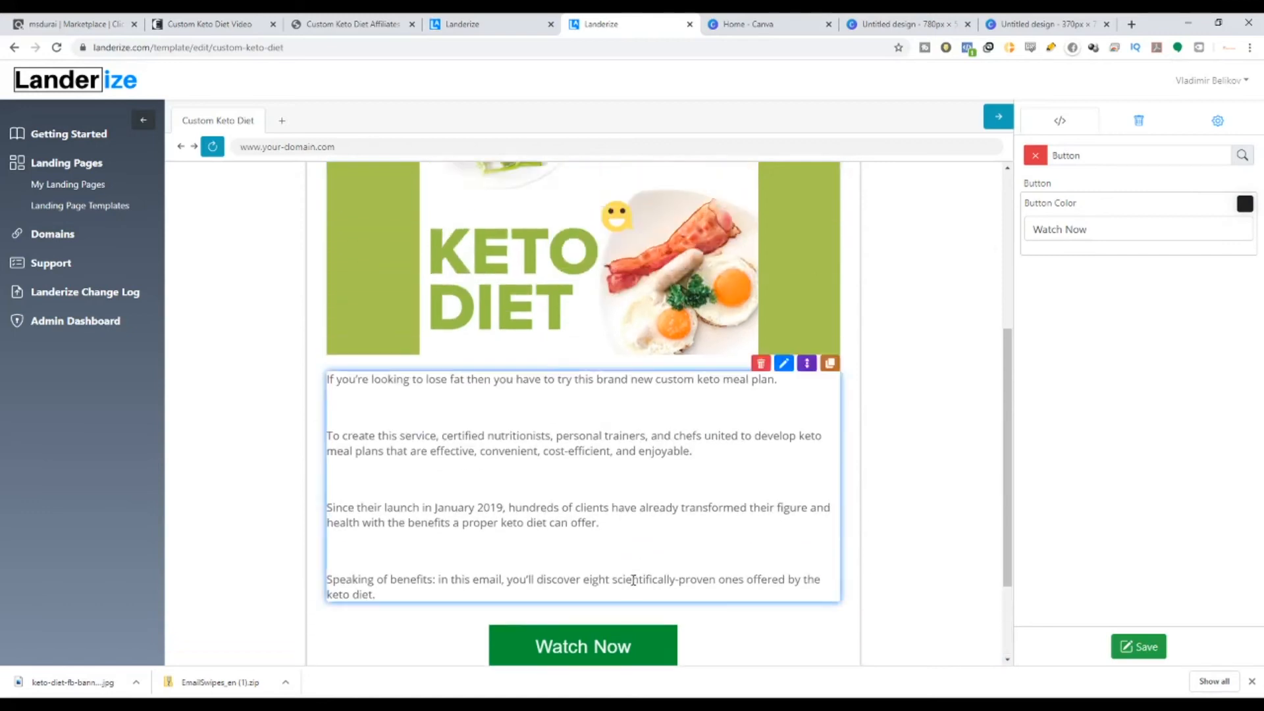
pyautogui.scroll(-3, 667, 614)
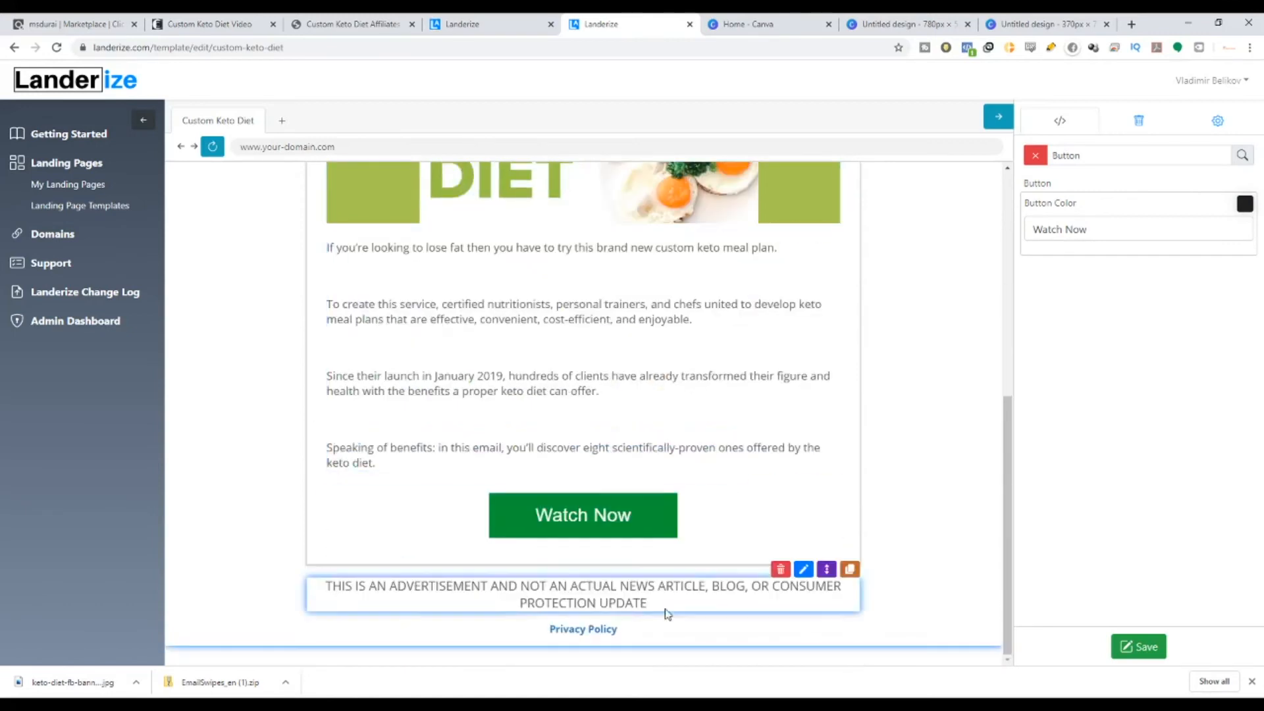
pyautogui.click(804, 569)
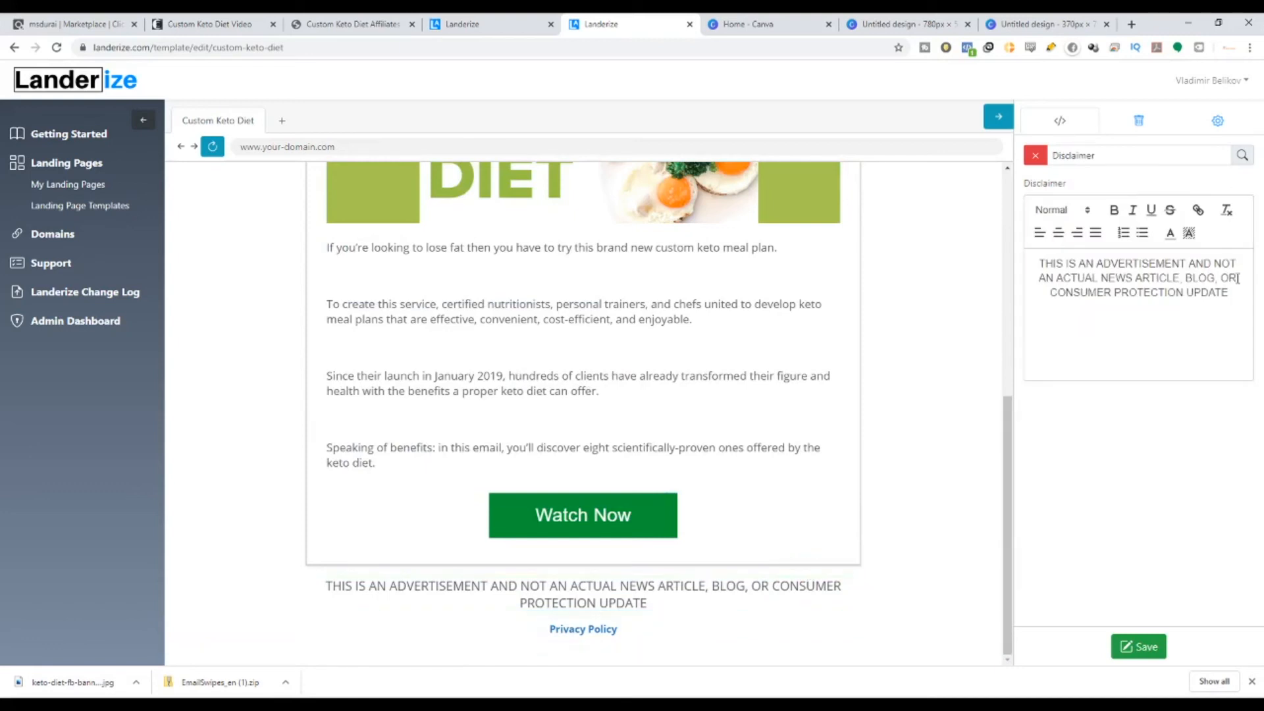
pyautogui.moveTo(1232, 298); pyautogui.dragTo(1044, 259)
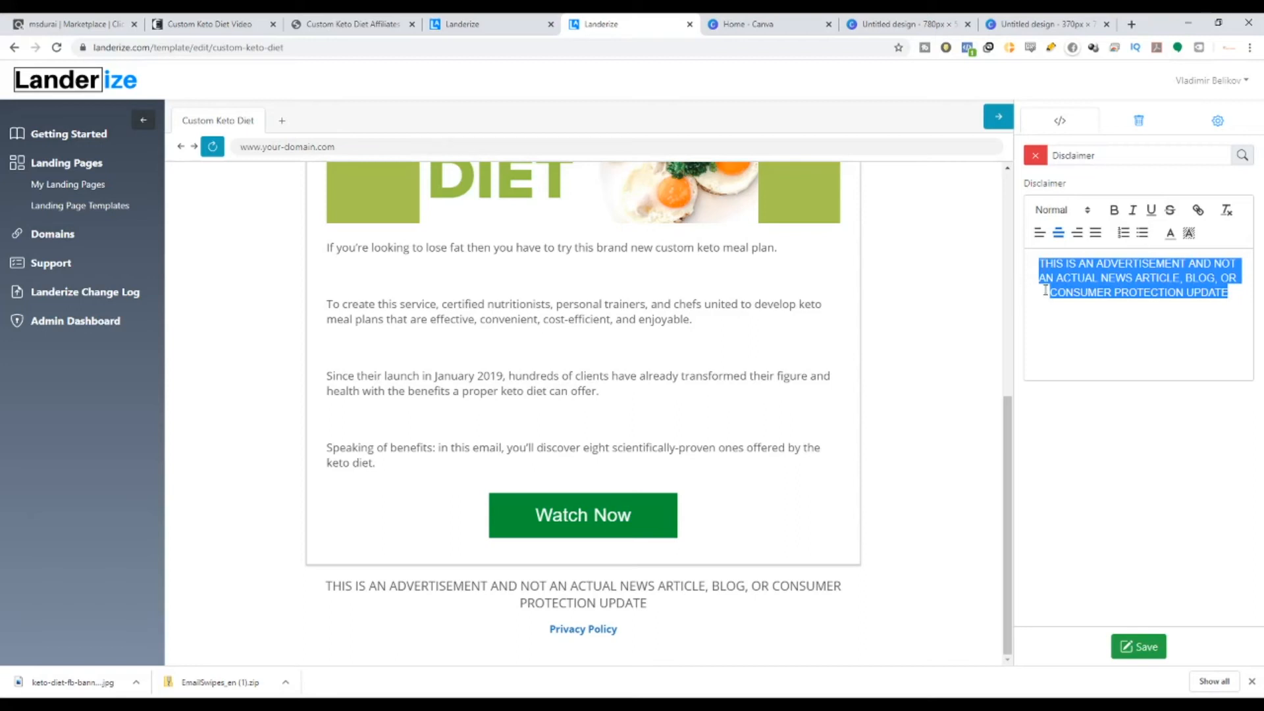
pyautogui.click(1117, 307)
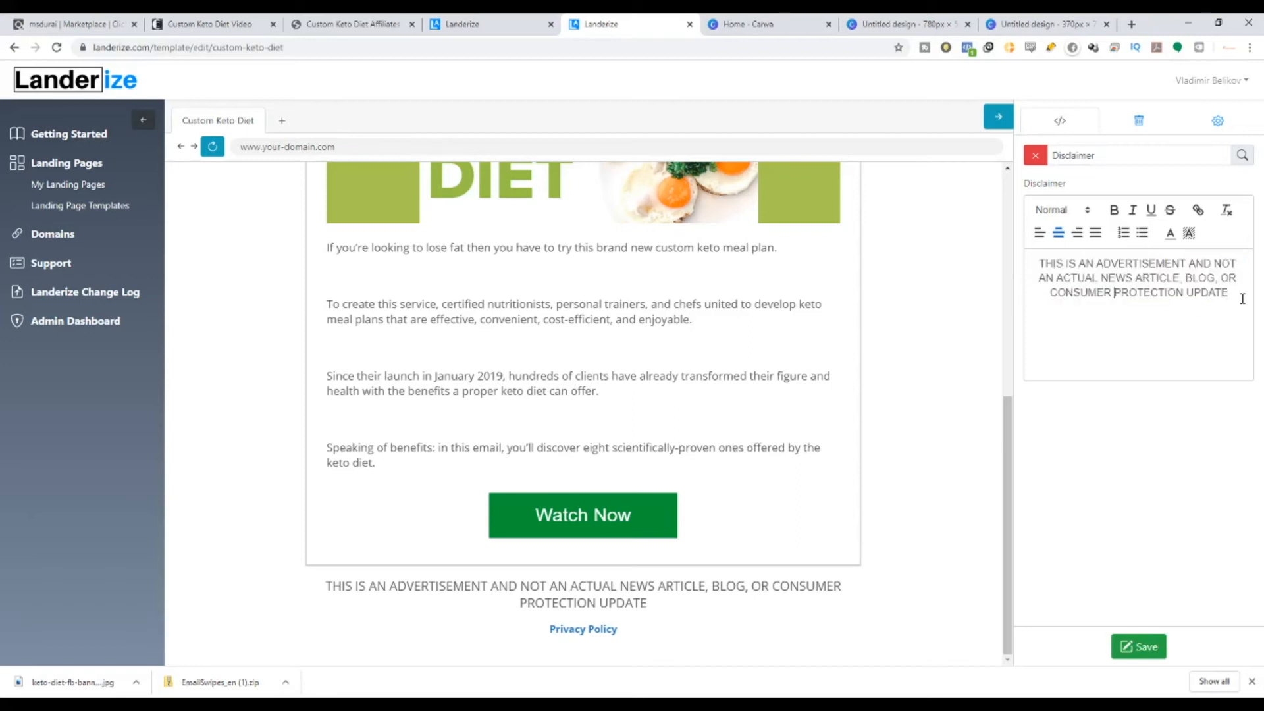
pyautogui.moveTo(1242, 299); pyautogui.dragTo(1047, 262)
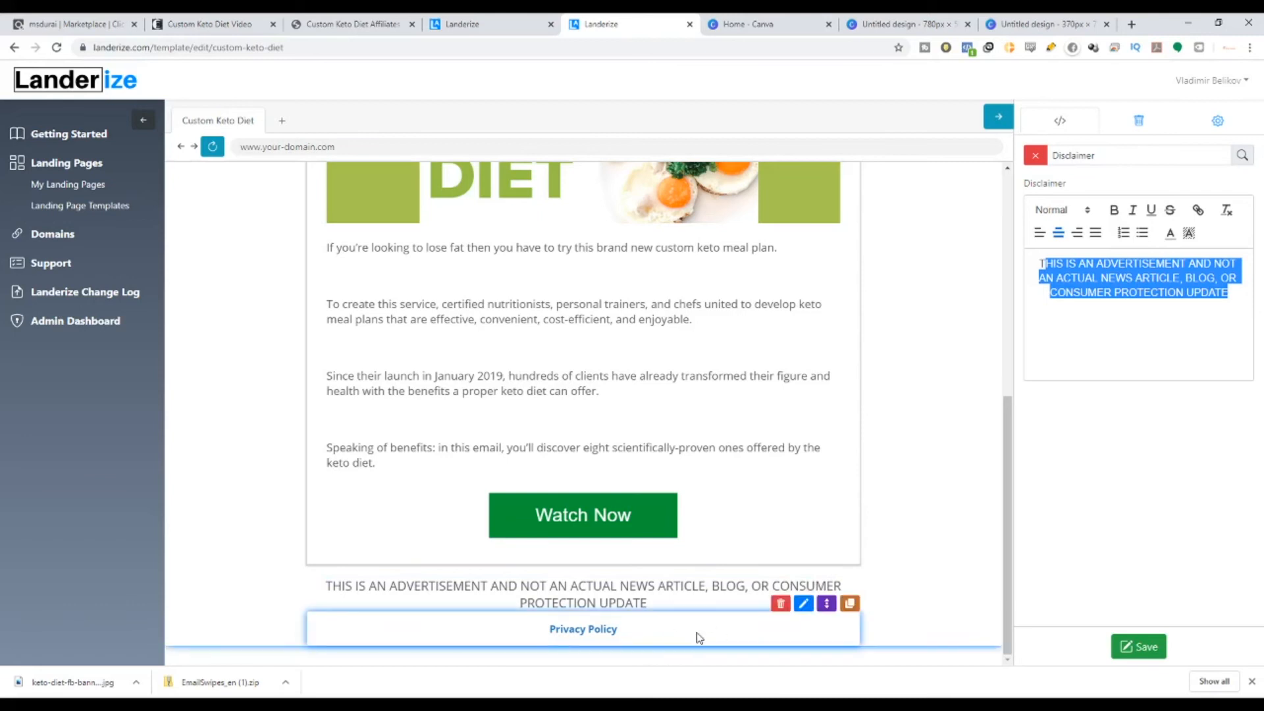
# Open the Privacy Policy link's settings and clear its link address.
pyautogui.click(804, 604)
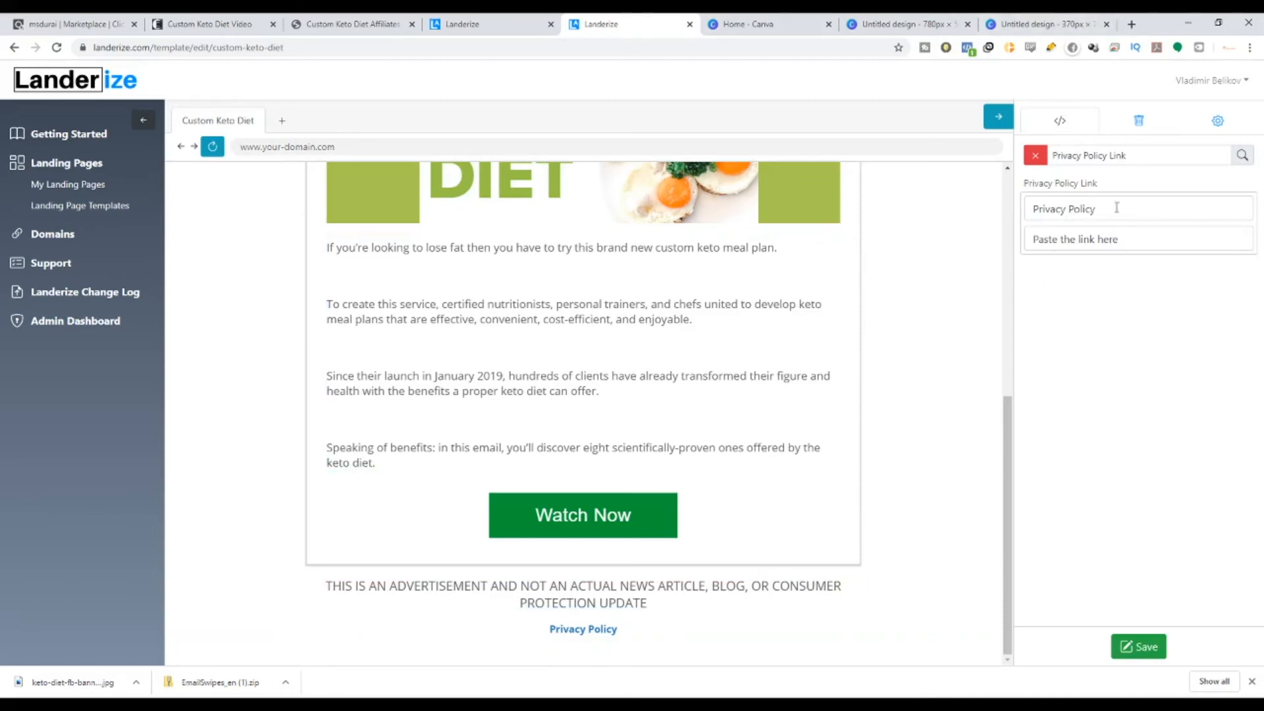
pyautogui.click(1134, 245)
pyautogui.moveTo(1160, 236); pyautogui.dragTo(781, 276)
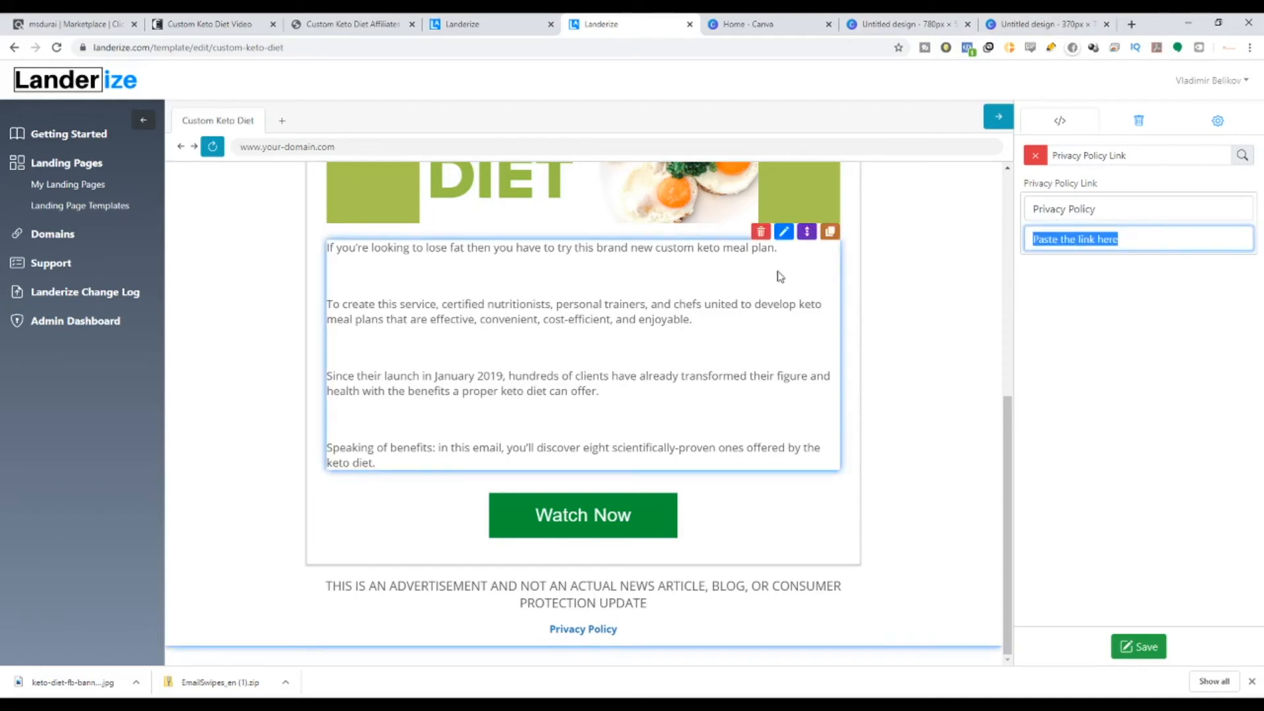
pyautogui.press('BackSpace')
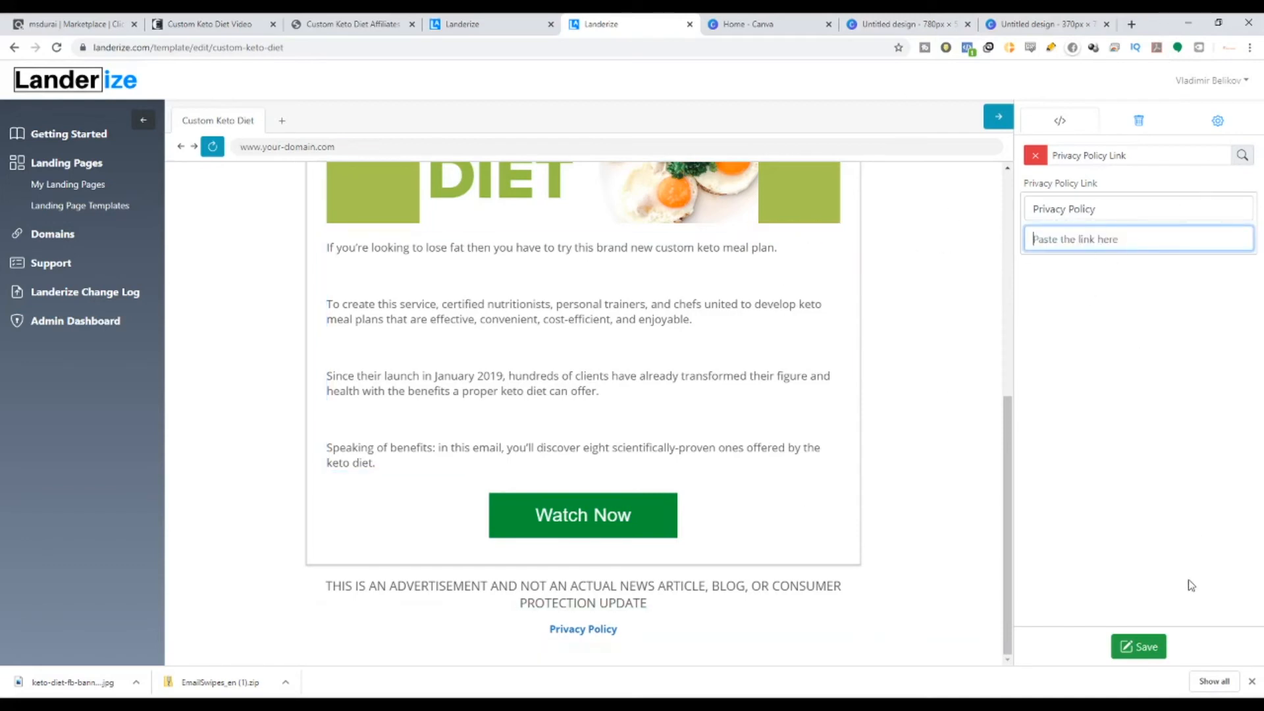
# Save the template with the Privacy Policy link address left empty, and delete the Privacy Policy link from the page.
pyautogui.click(1143, 650)
pyautogui.click(1037, 158)
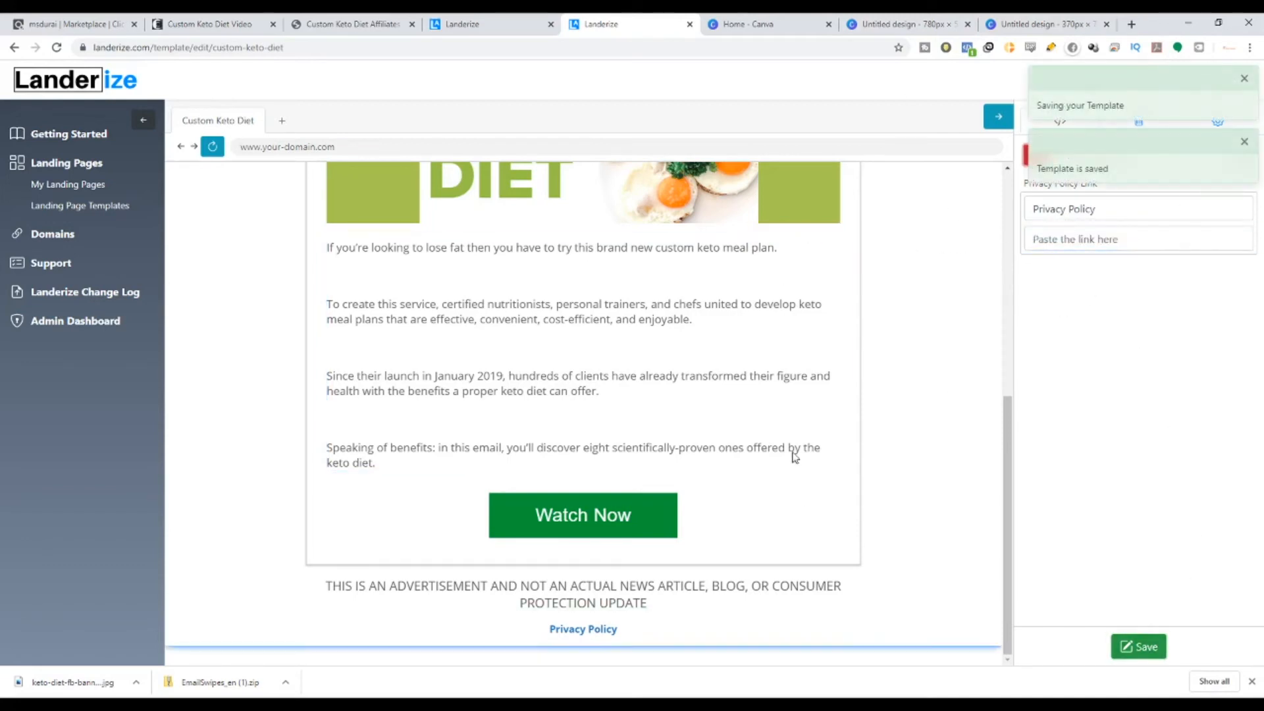
pyautogui.click(780, 603)
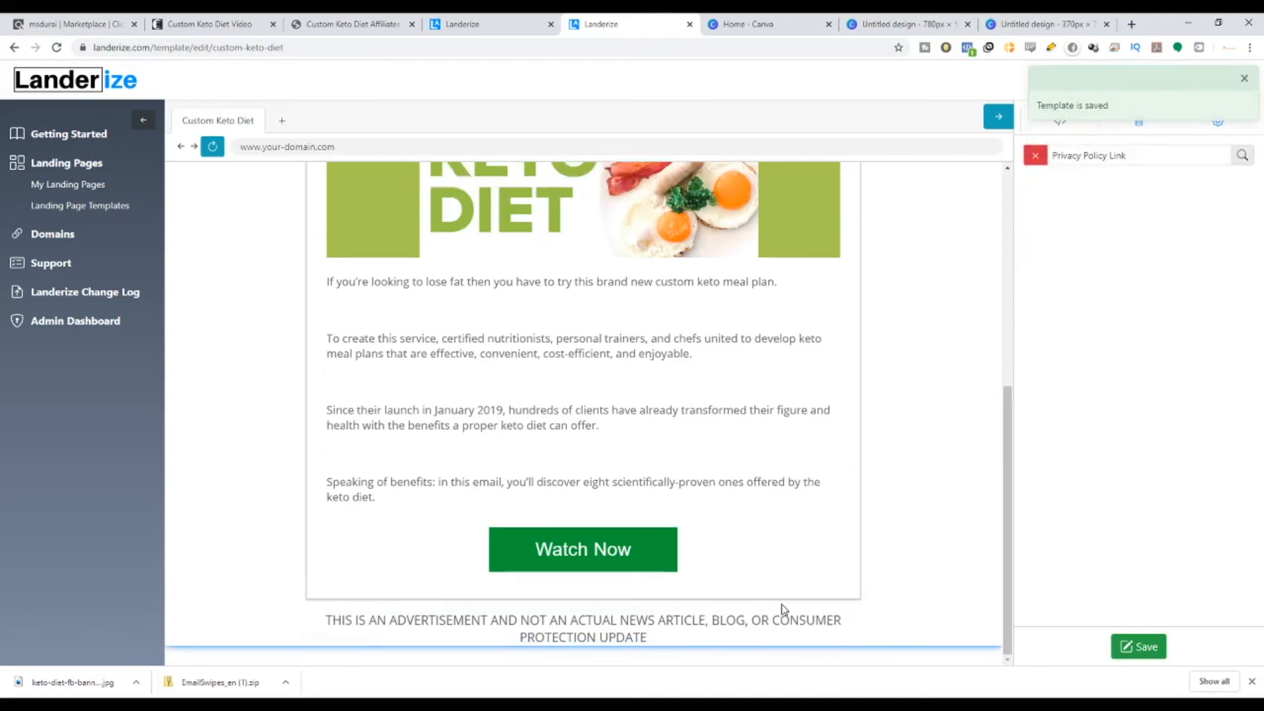
# Review the page from the disclaimer up to the banner, clear the Privacy Policy Link element filter and save the template.
pyautogui.moveTo(324, 620); pyautogui.dragTo(711, 638)
pyautogui.scroll(3, 688, 626)
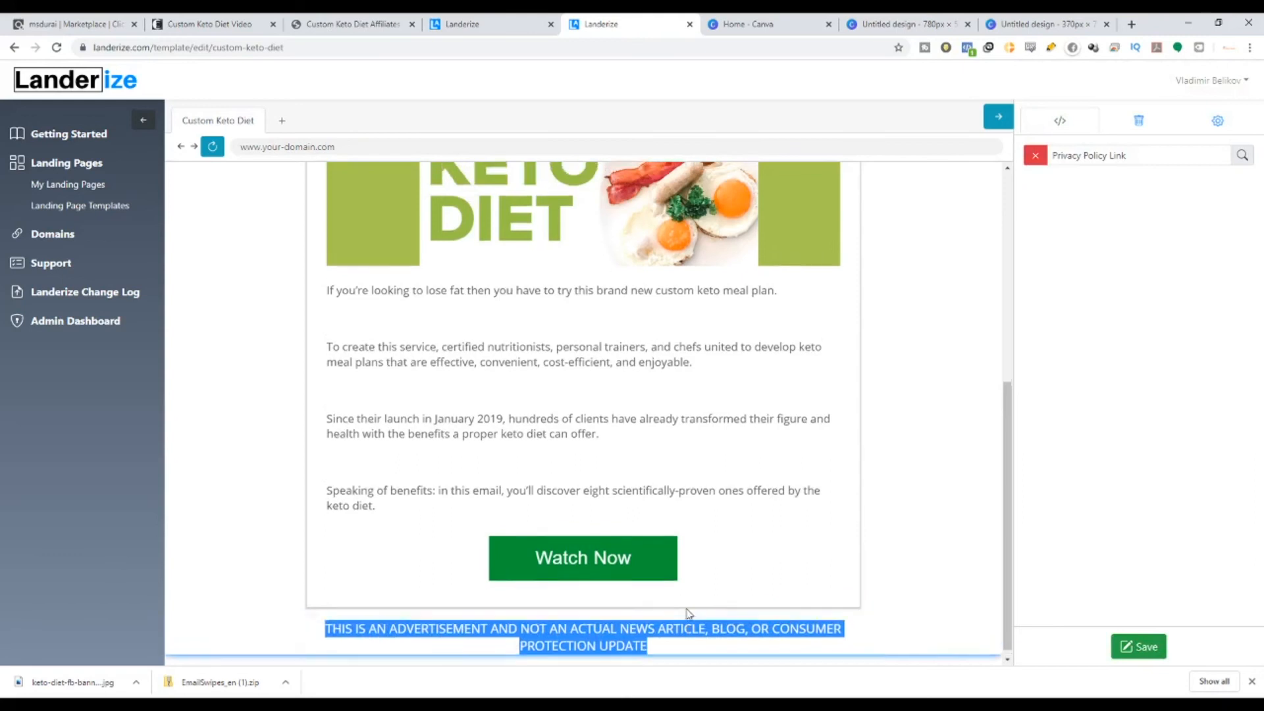
pyautogui.scroll(3, 697, 585)
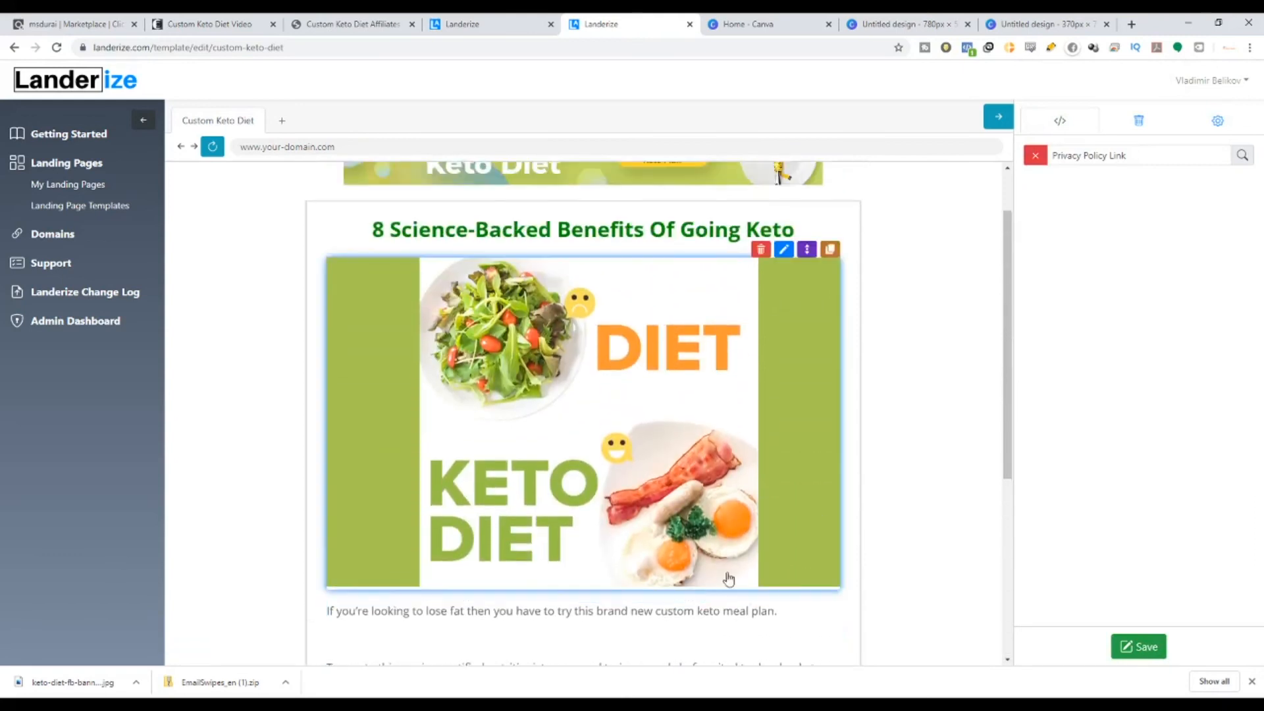
pyautogui.scroll(-6, 924, 457)
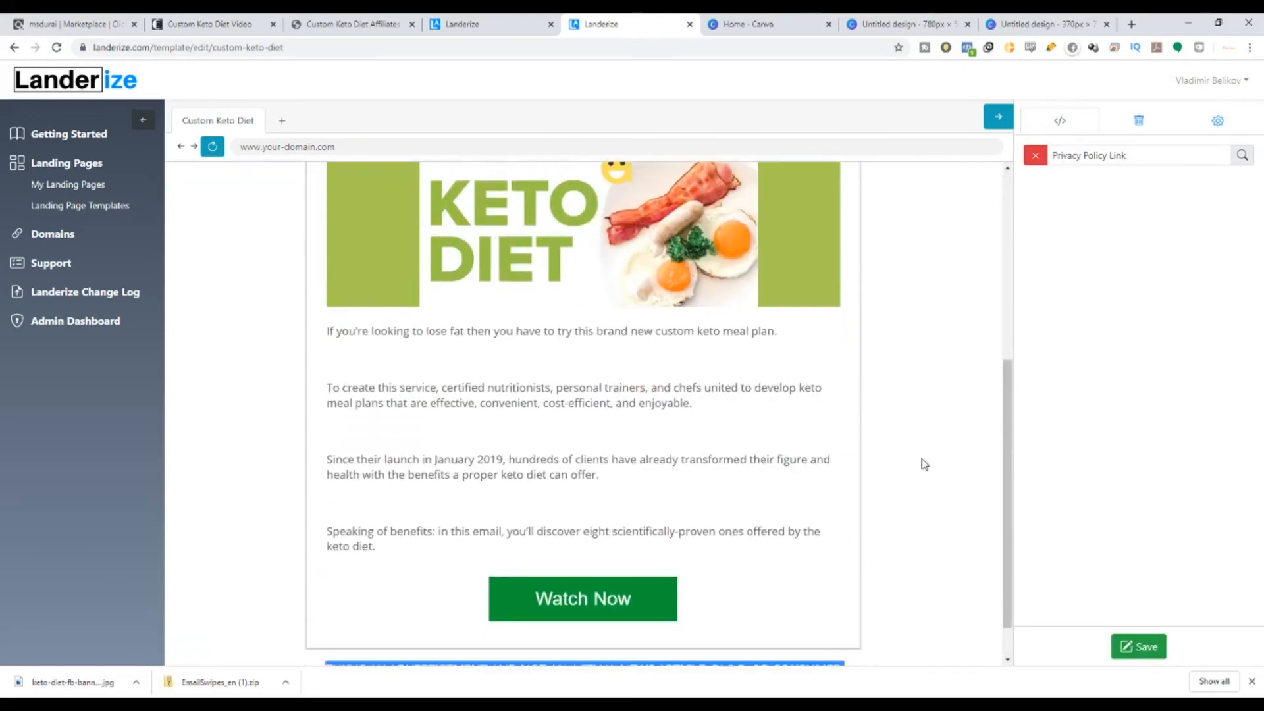
pyautogui.moveTo(1006, 584); pyautogui.dragTo(1007, 356)
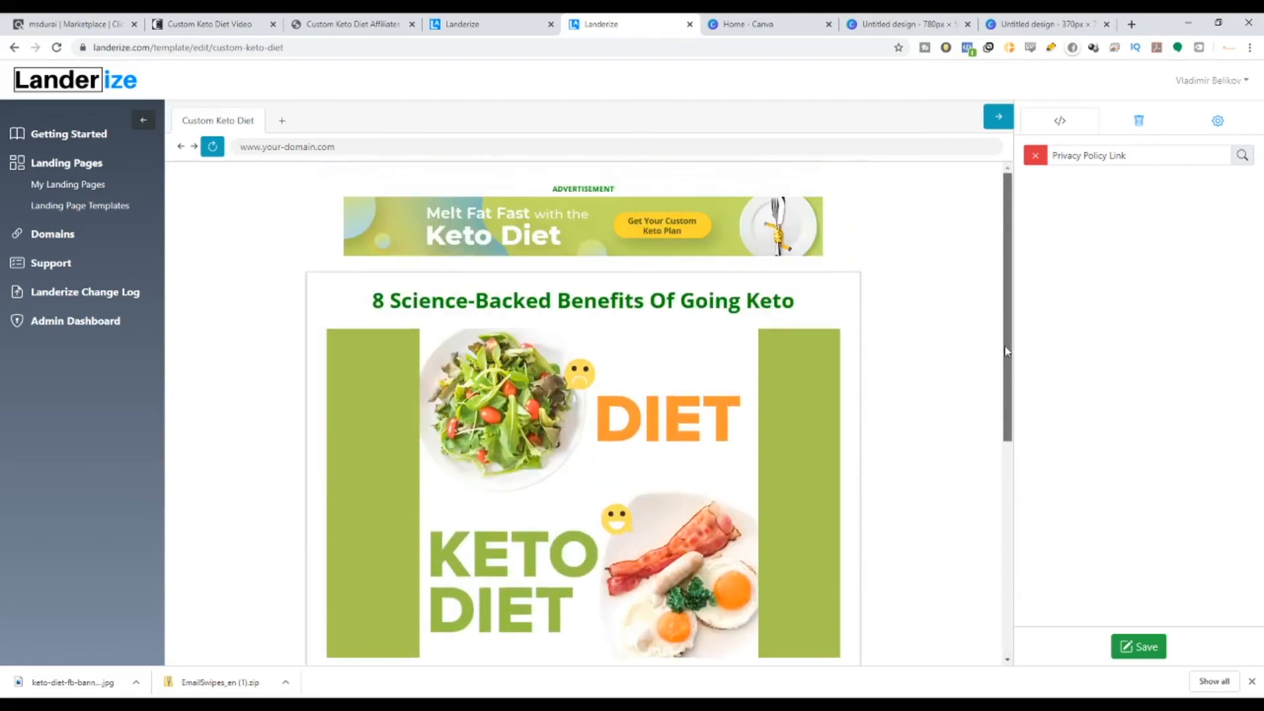
pyautogui.click(1035, 156)
pyautogui.click(1138, 649)
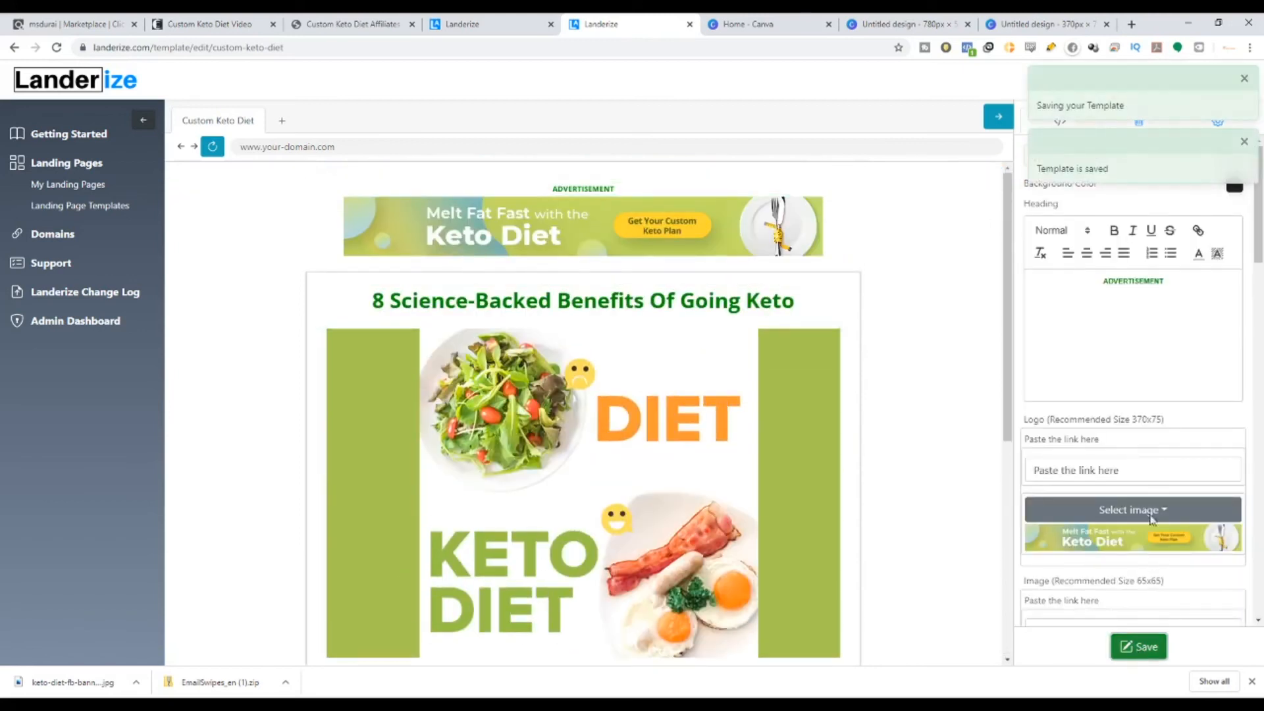
# Change the page's background colour to a pale green and check it along the whole page.
pyautogui.click(1235, 191)
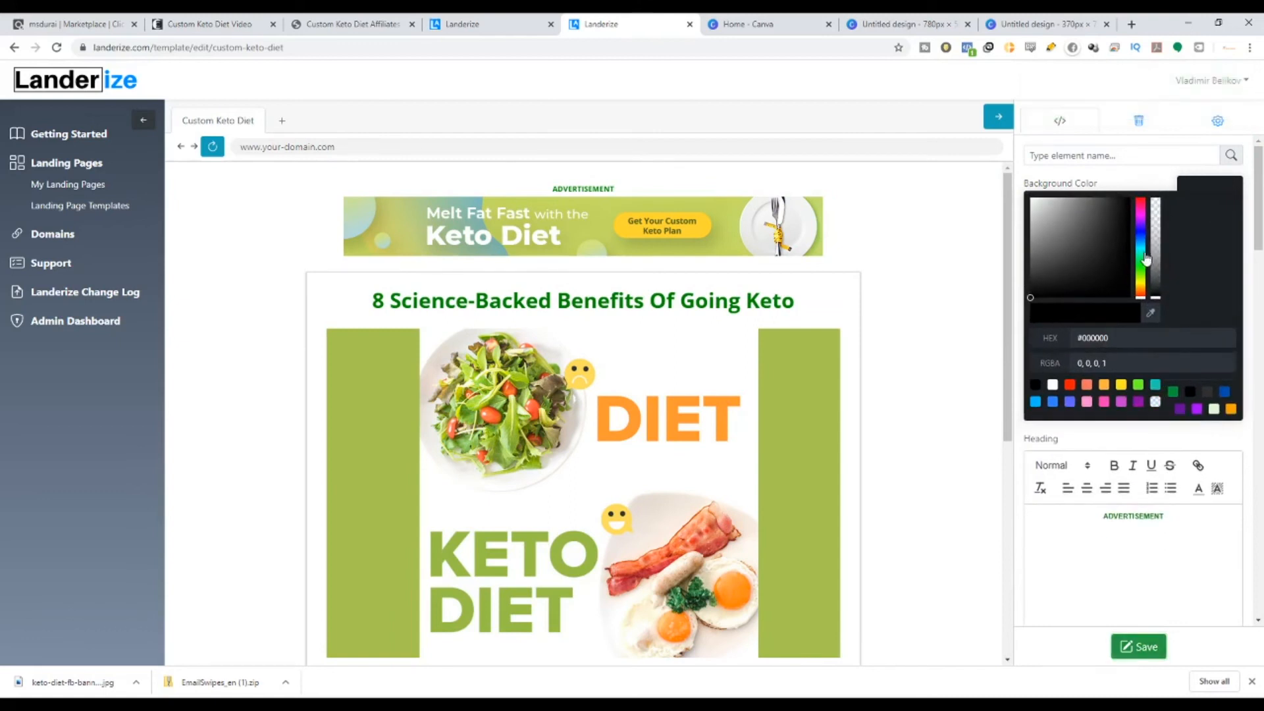
pyautogui.moveTo(1140, 254); pyautogui.dragTo(1140, 268)
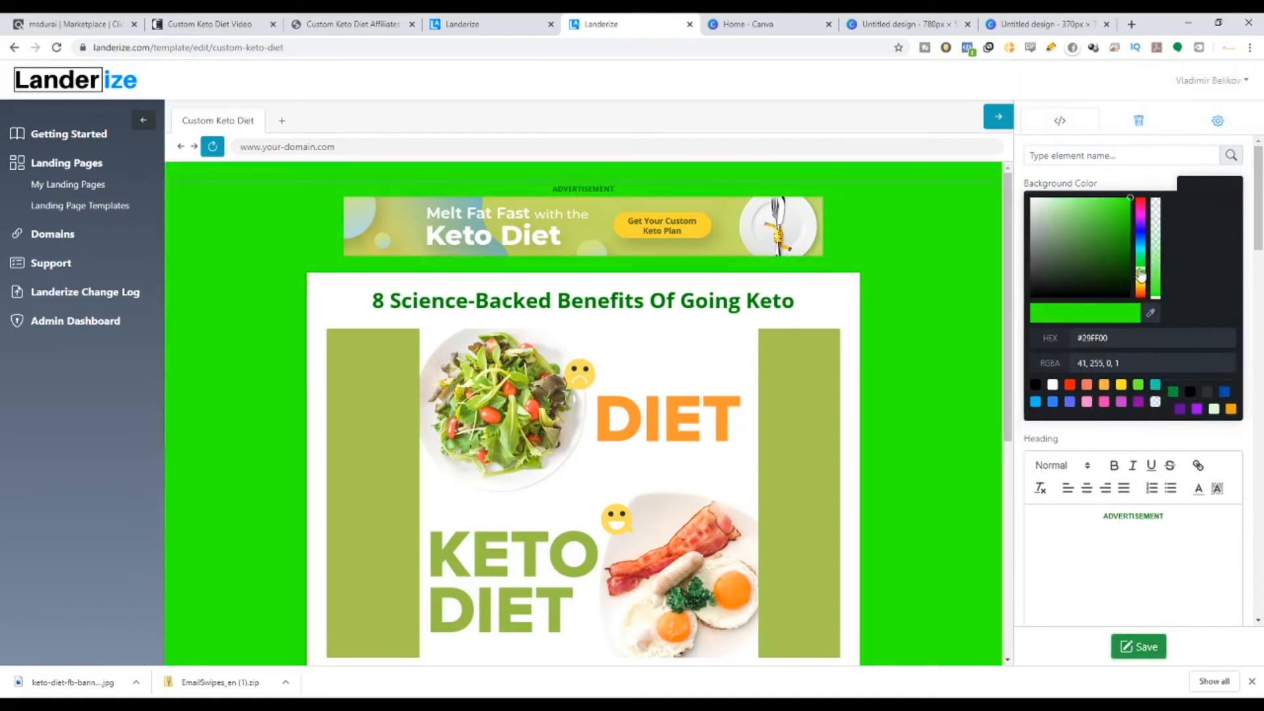
pyautogui.click(1115, 216)
pyautogui.moveTo(1114, 216); pyautogui.dragTo(1060, 212)
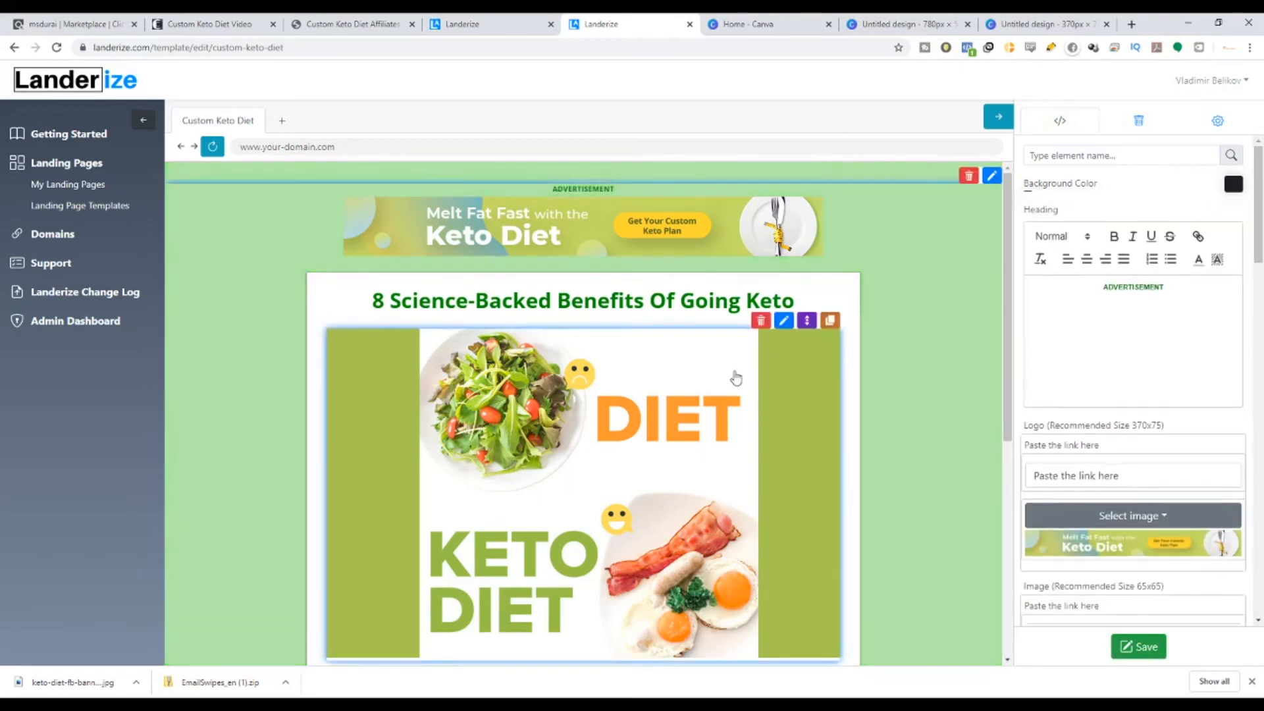
pyautogui.scroll(-5, 737, 378)
pyautogui.scroll(-1, 721, 398)
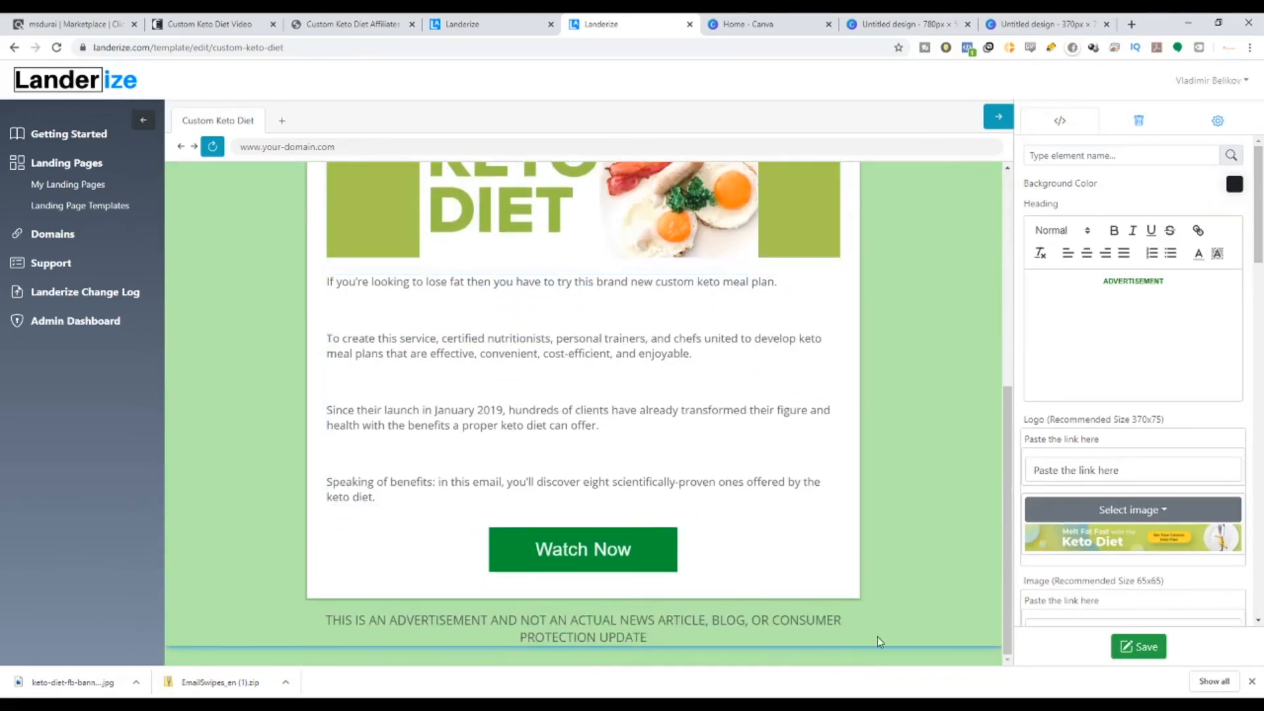
pyautogui.scroll(3, 894, 541)
pyautogui.scroll(3, 807, 407)
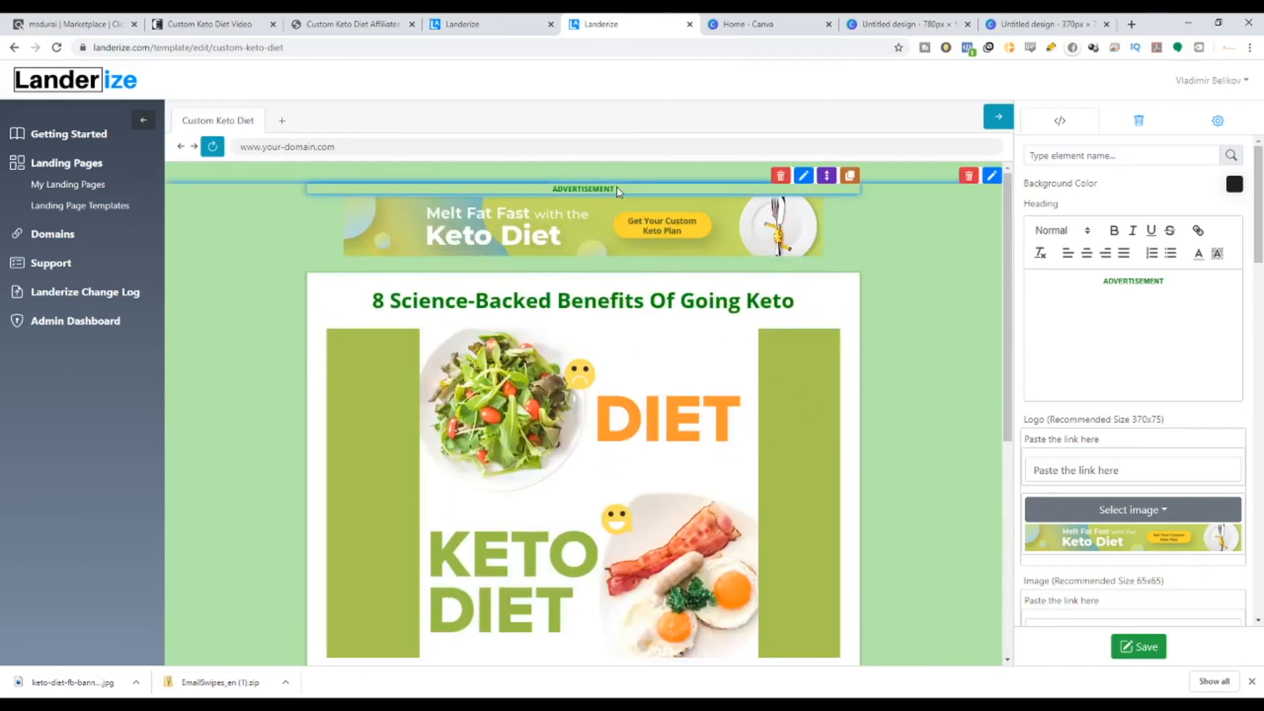
# Try white on the ADVERTISEMENT heading above the banner and set its text colour to black.
pyautogui.click(804, 175)
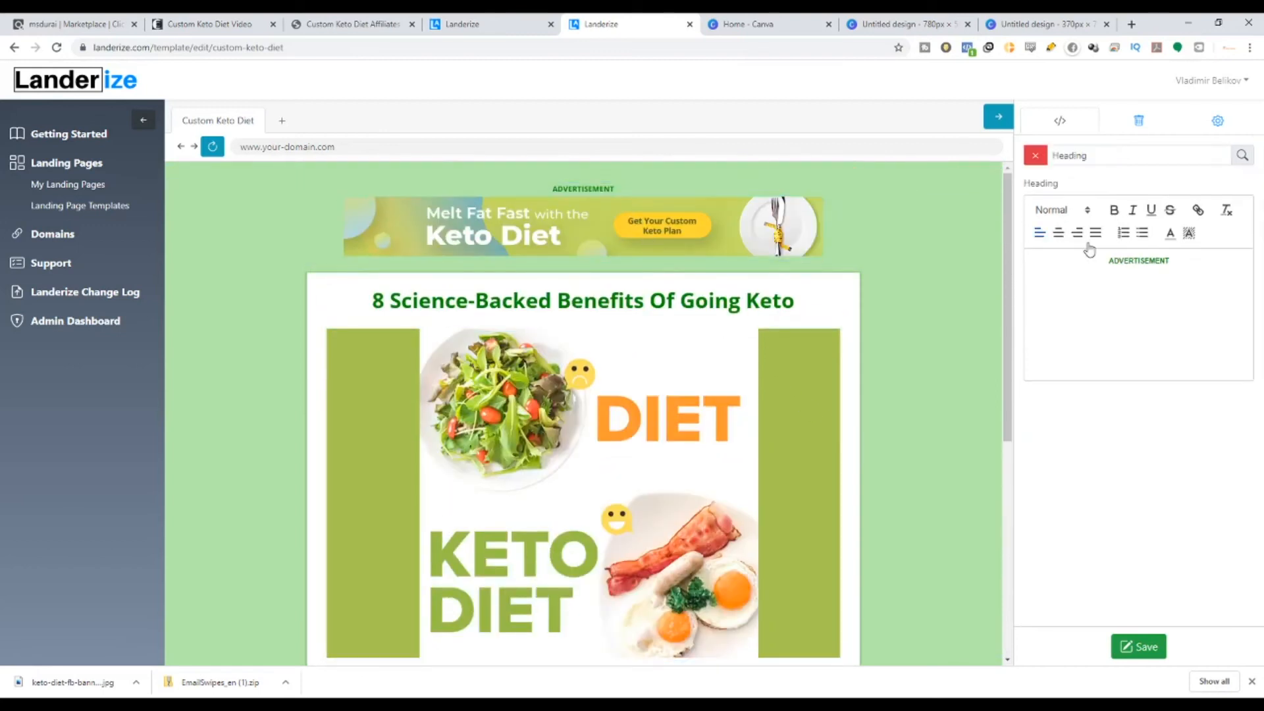
pyautogui.moveTo(1174, 262); pyautogui.dragTo(1078, 260)
pyautogui.click(1170, 234)
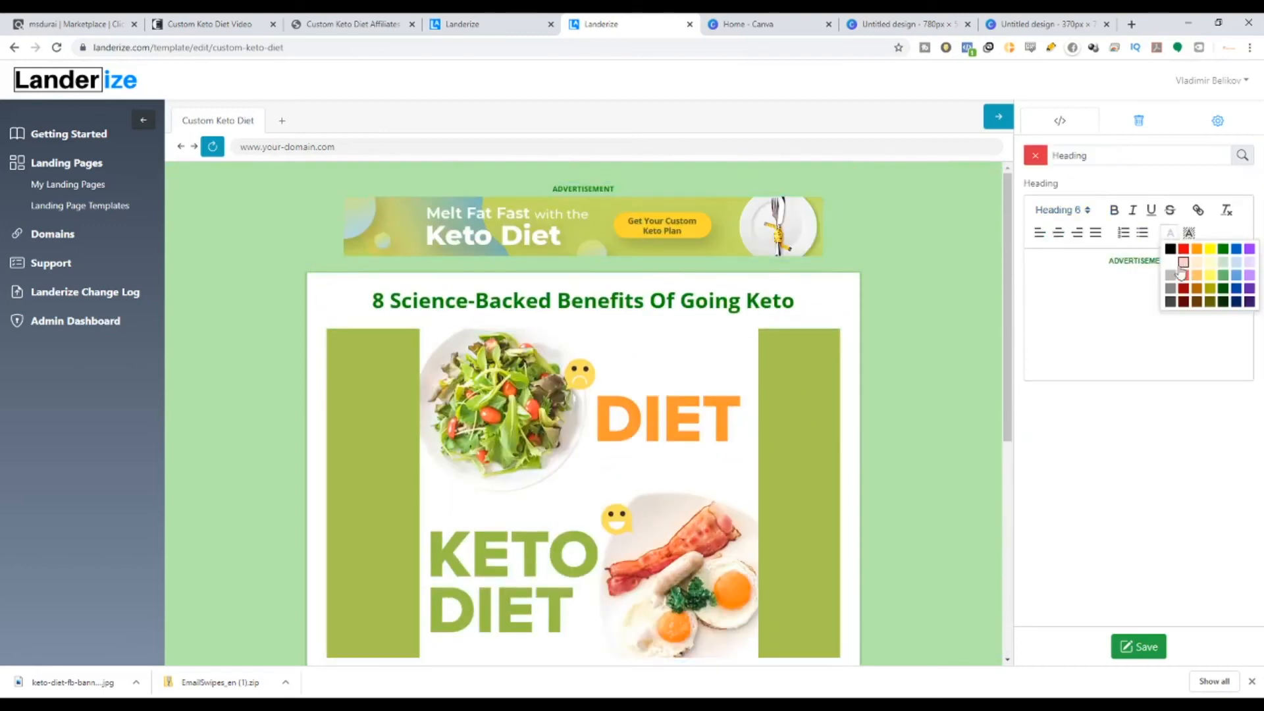
pyautogui.click(1170, 263)
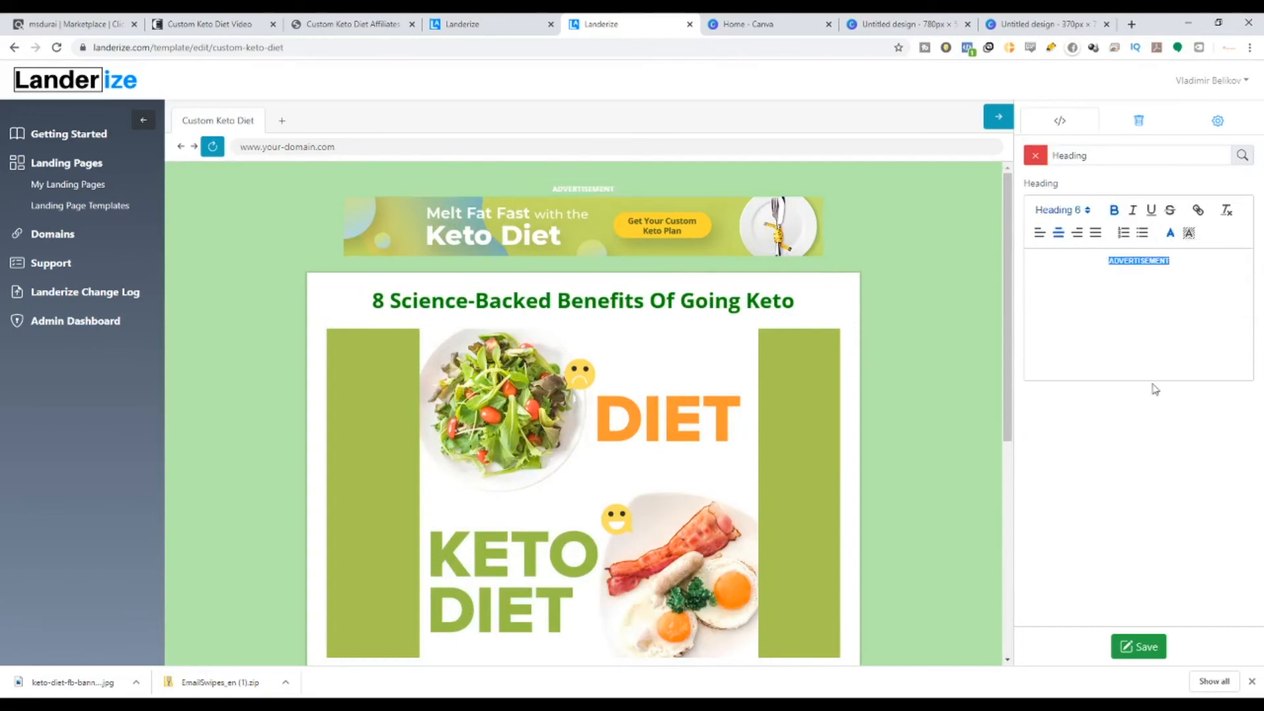
pyautogui.click(1170, 233)
pyautogui.click(1176, 250)
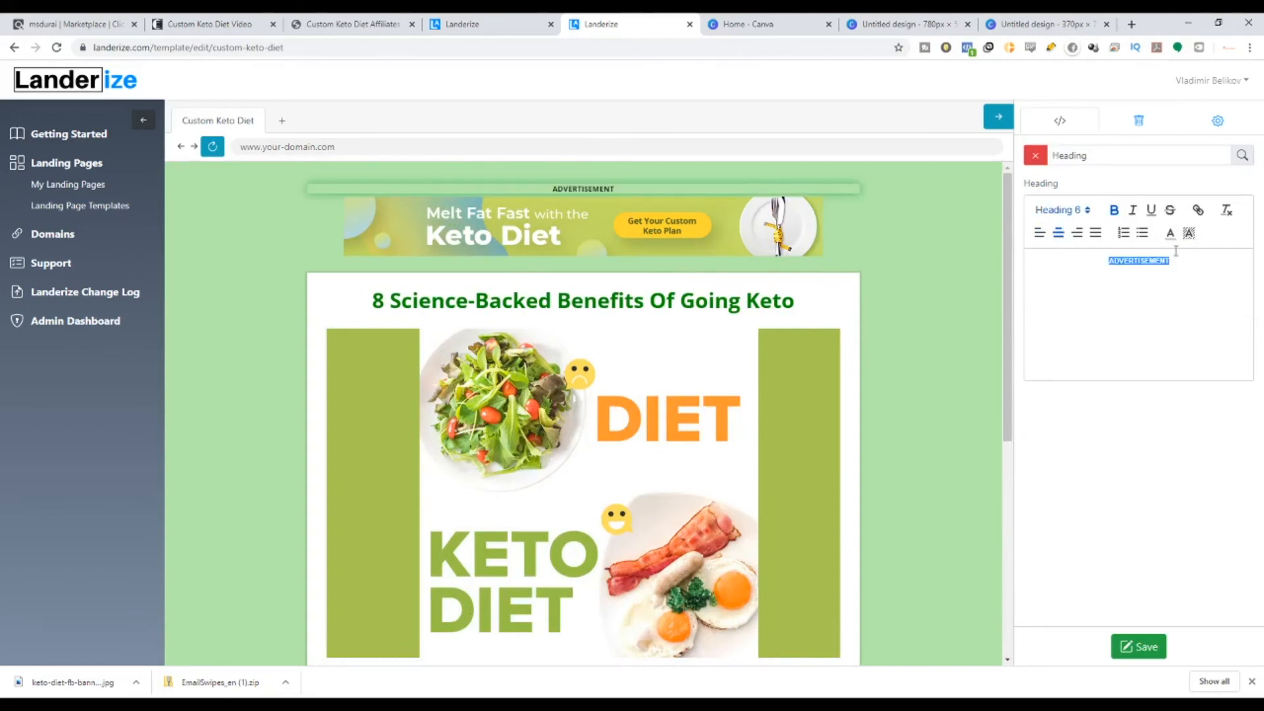
# Open the disclaimer below the Watch Now button for editing and apply black to its text.
pyautogui.scroll(-6, 625, 527)
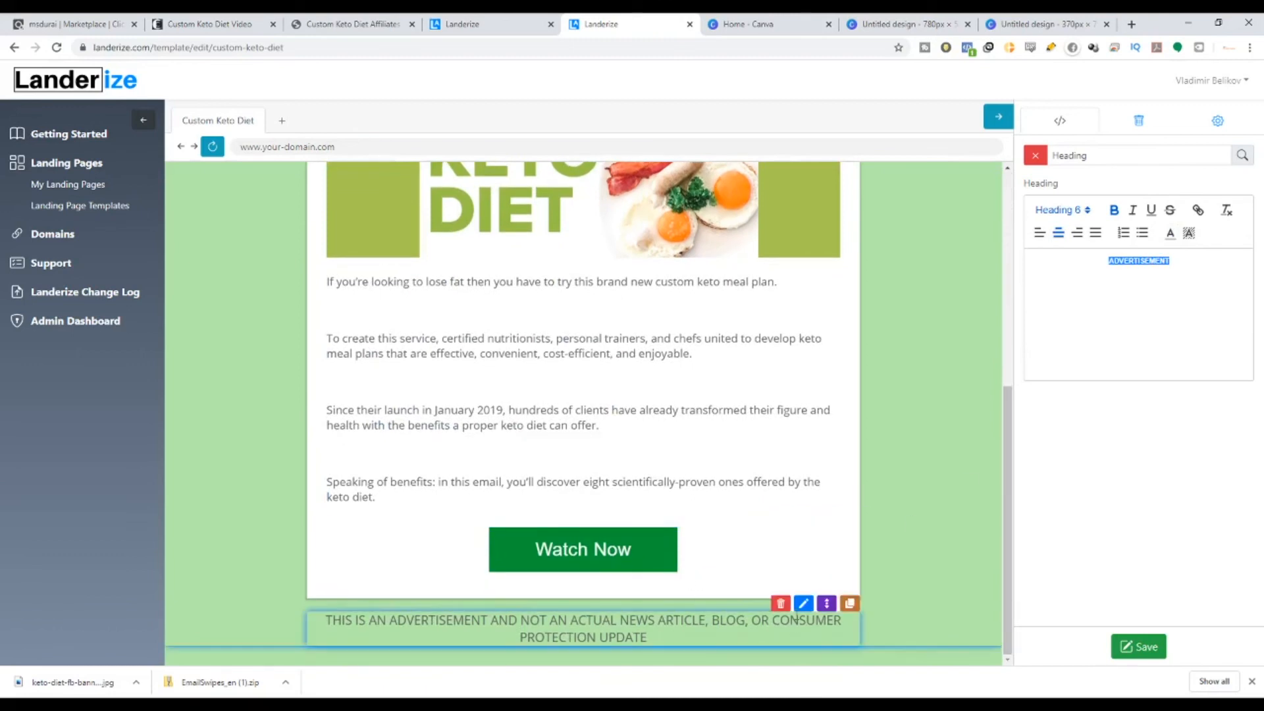
pyautogui.click(803, 603)
pyautogui.moveTo(1228, 318); pyautogui.dragTo(1029, 263)
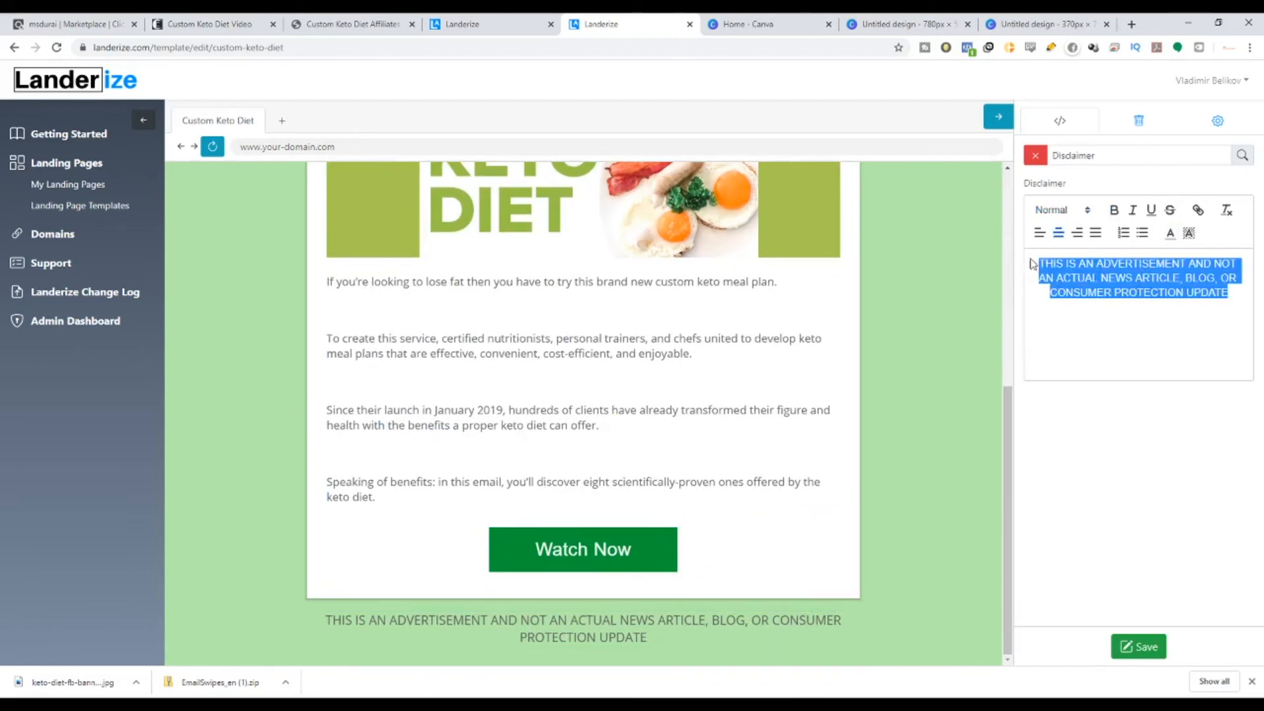
pyautogui.click(1170, 233)
pyautogui.click(1170, 249)
pyautogui.click(1170, 233)
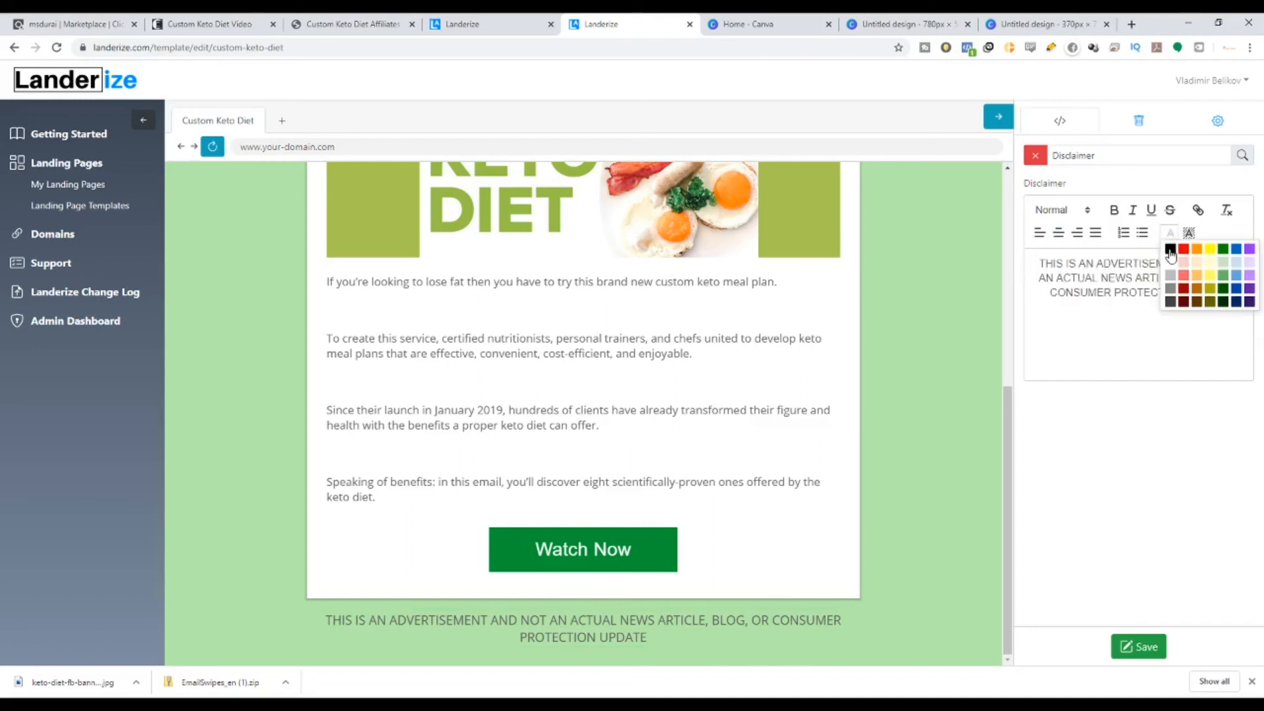
pyautogui.click(1171, 250)
pyautogui.click(1214, 370)
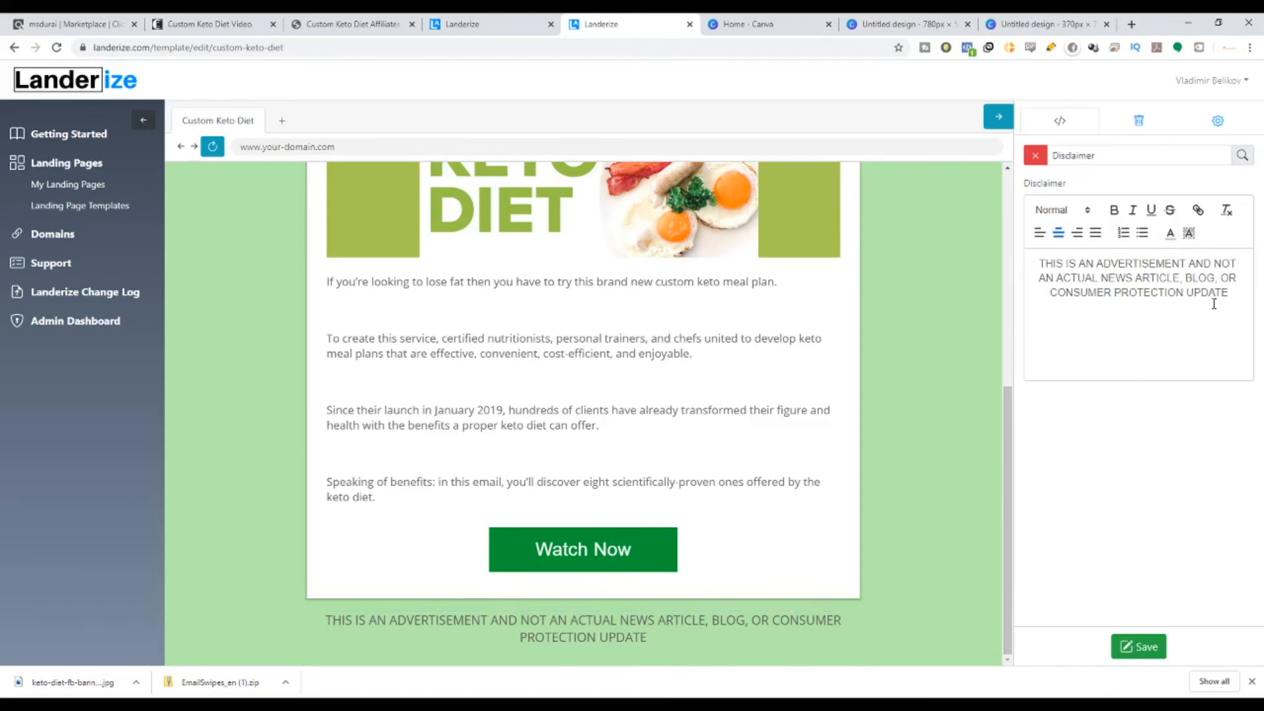
# Try purple and red as the disclaimer's text colour and compare the red with the rest of the page.
pyautogui.moveTo(1234, 293); pyautogui.dragTo(1039, 260)
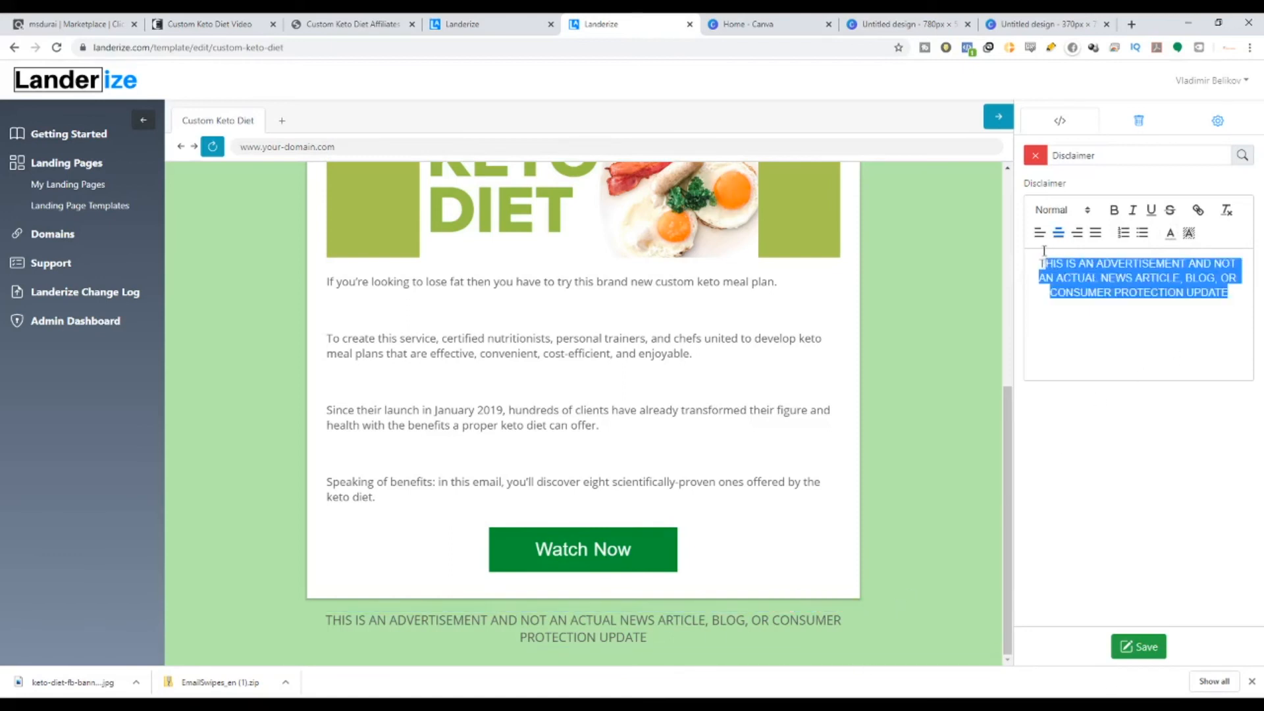
pyautogui.click(1170, 233)
pyautogui.click(1248, 251)
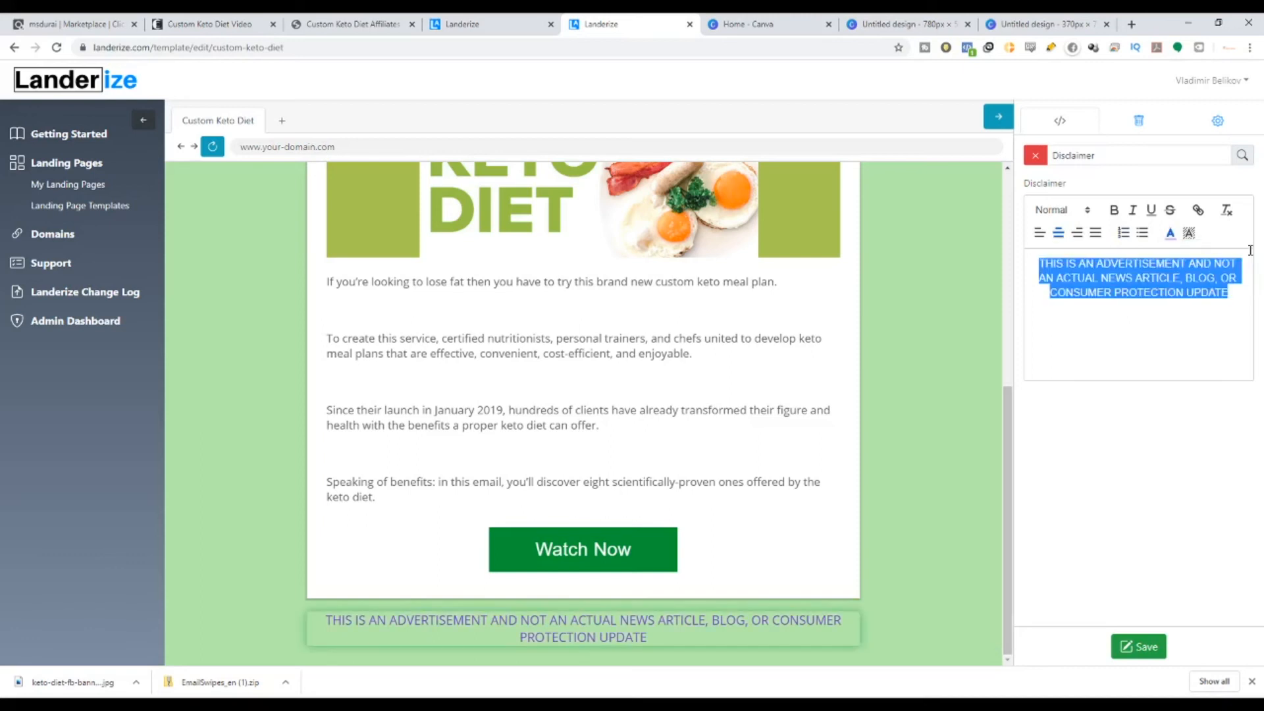
pyautogui.click(1170, 233)
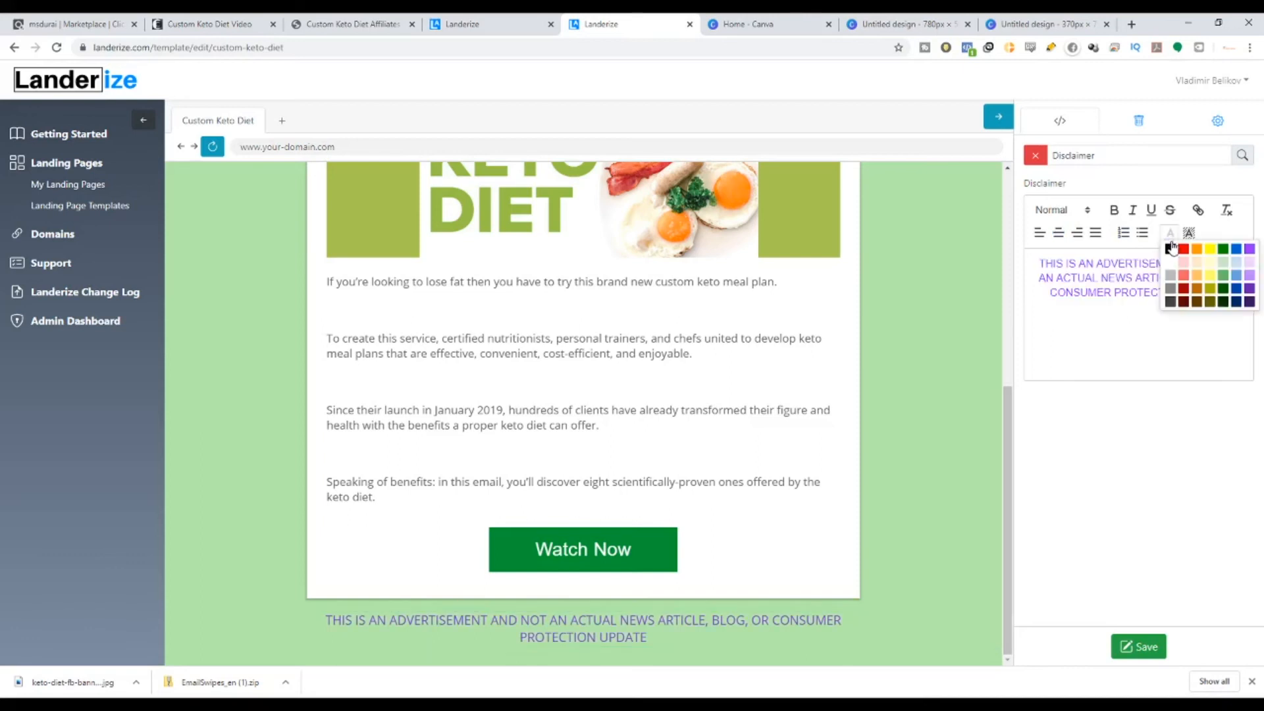
pyautogui.click(1183, 248)
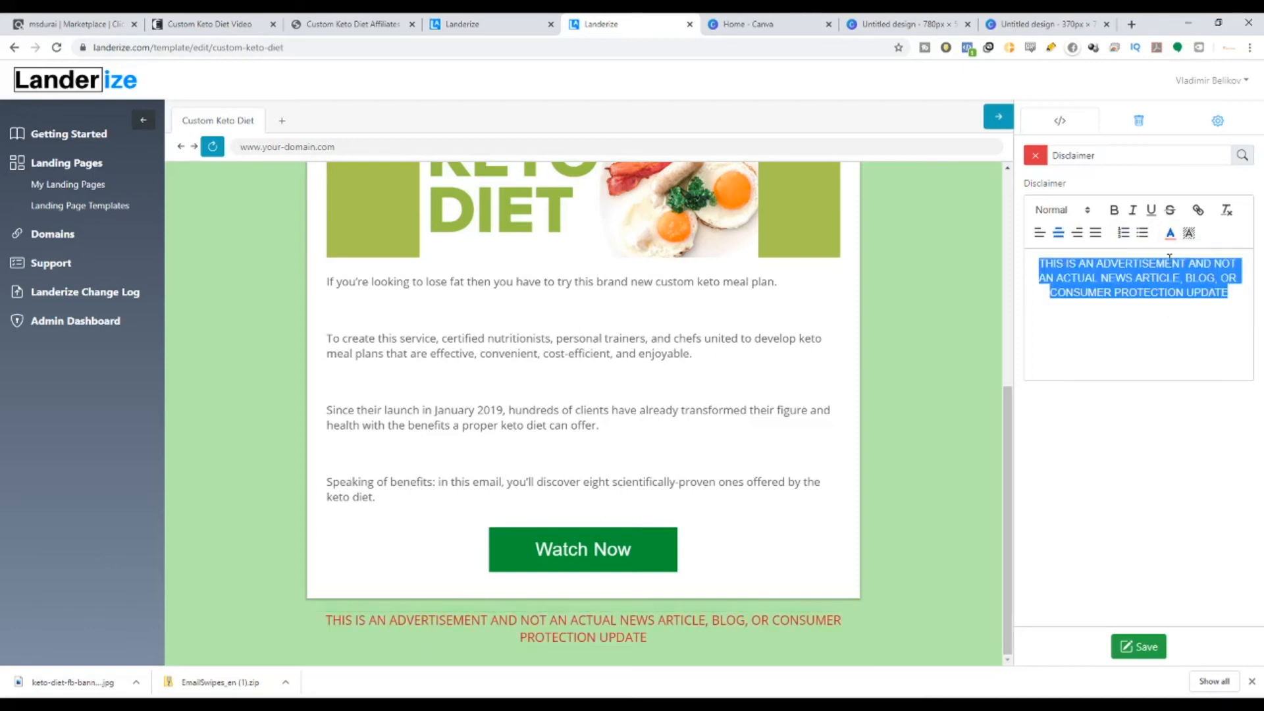
pyautogui.scroll(6, 584, 638)
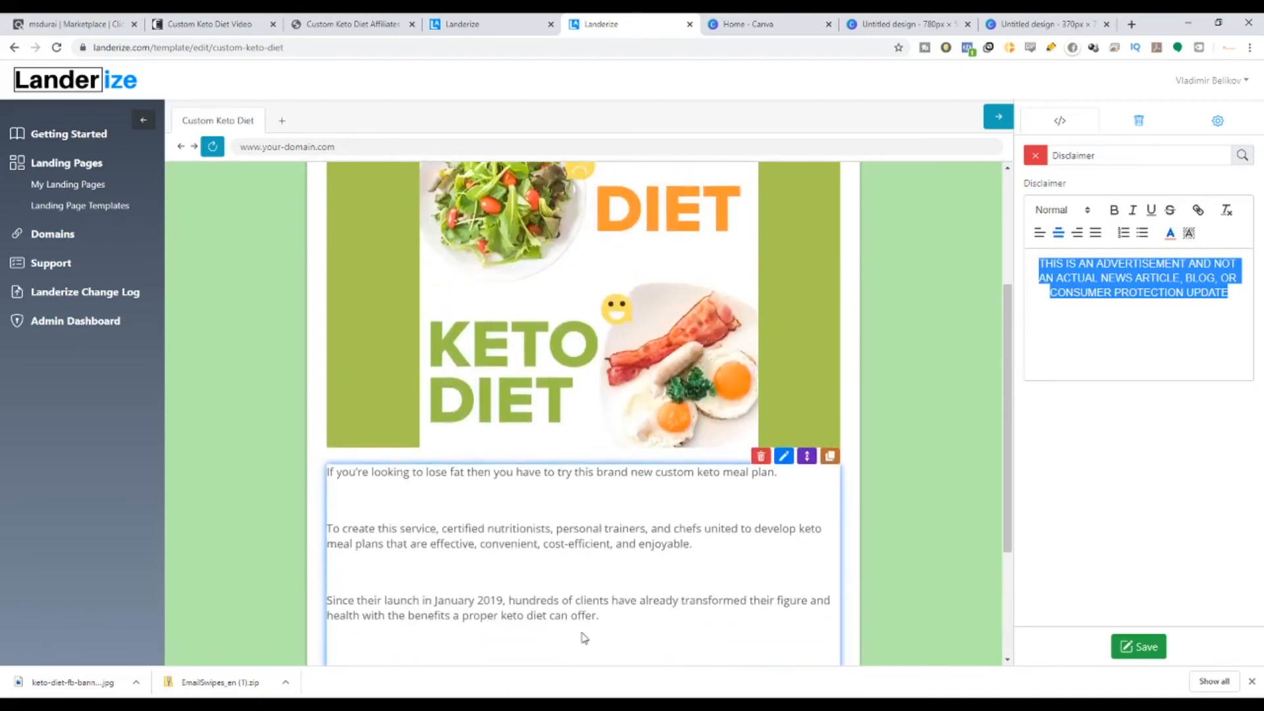
pyautogui.scroll(-6, 659, 369)
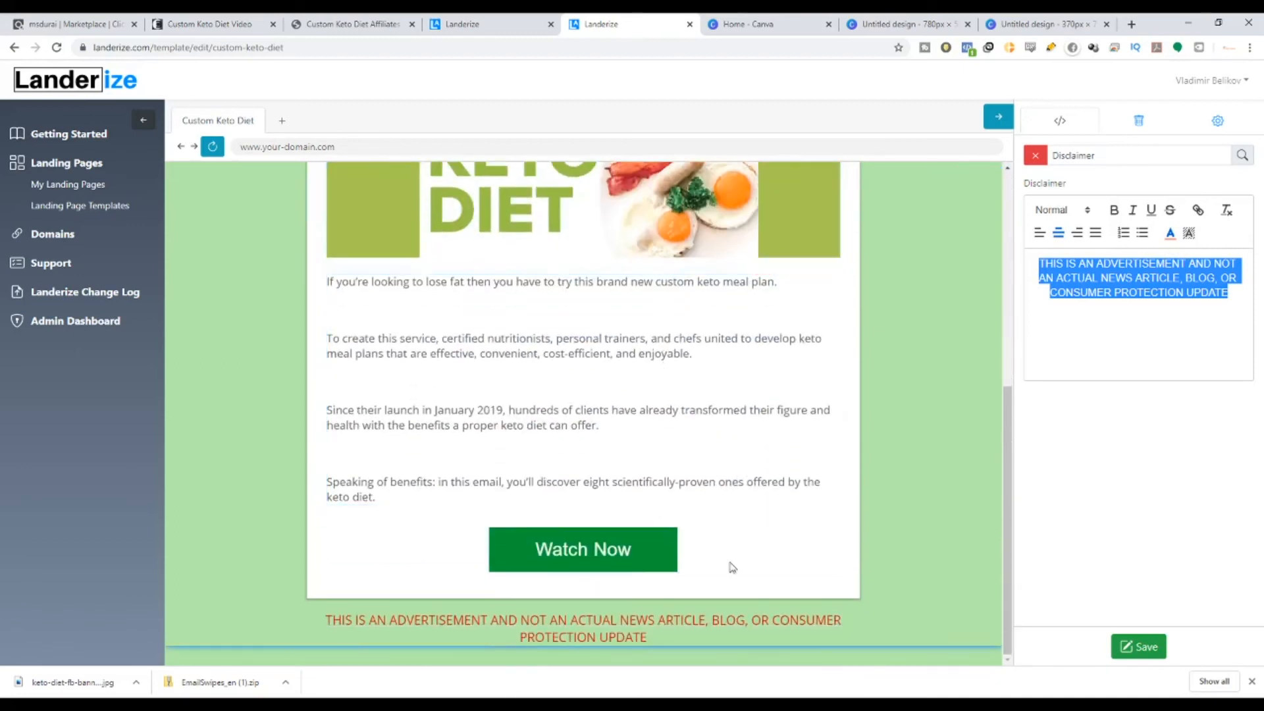
# Set the disclaimer's text colour back to black, review the page up to the banner and save the template.
pyautogui.click(1171, 233)
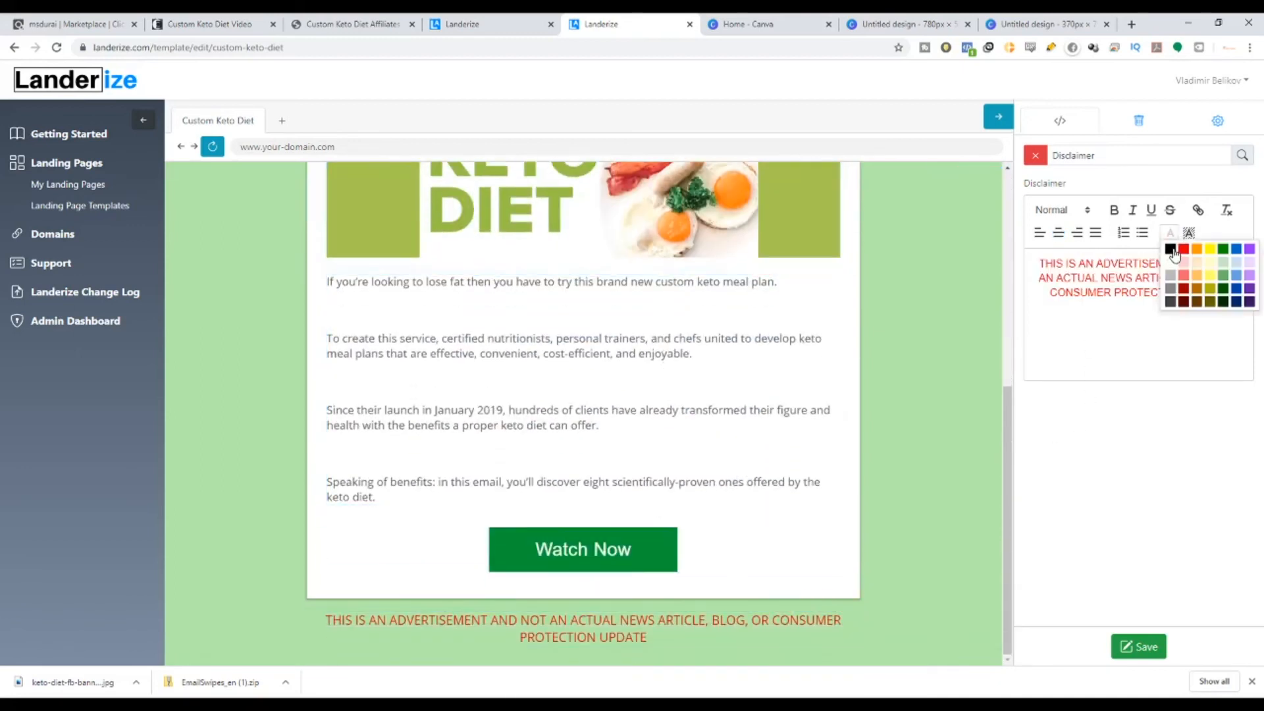
pyautogui.click(1171, 249)
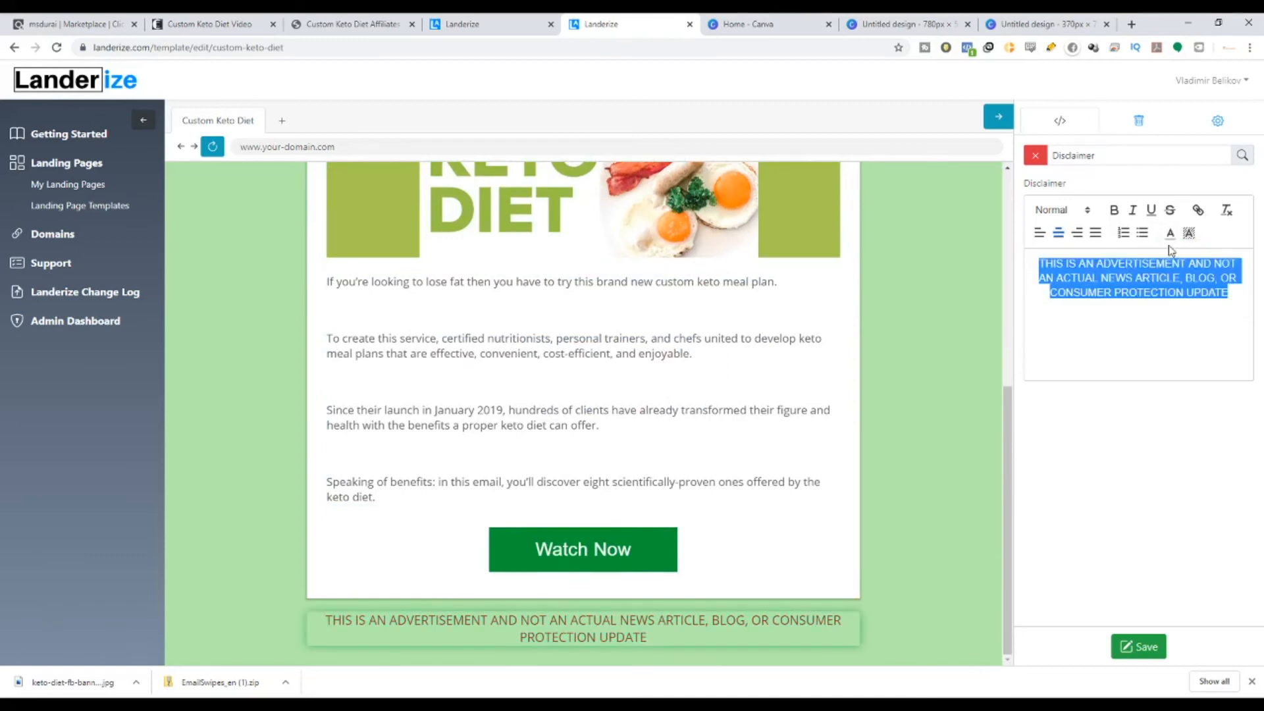
pyautogui.scroll(4, 683, 587)
pyautogui.scroll(2, 682, 586)
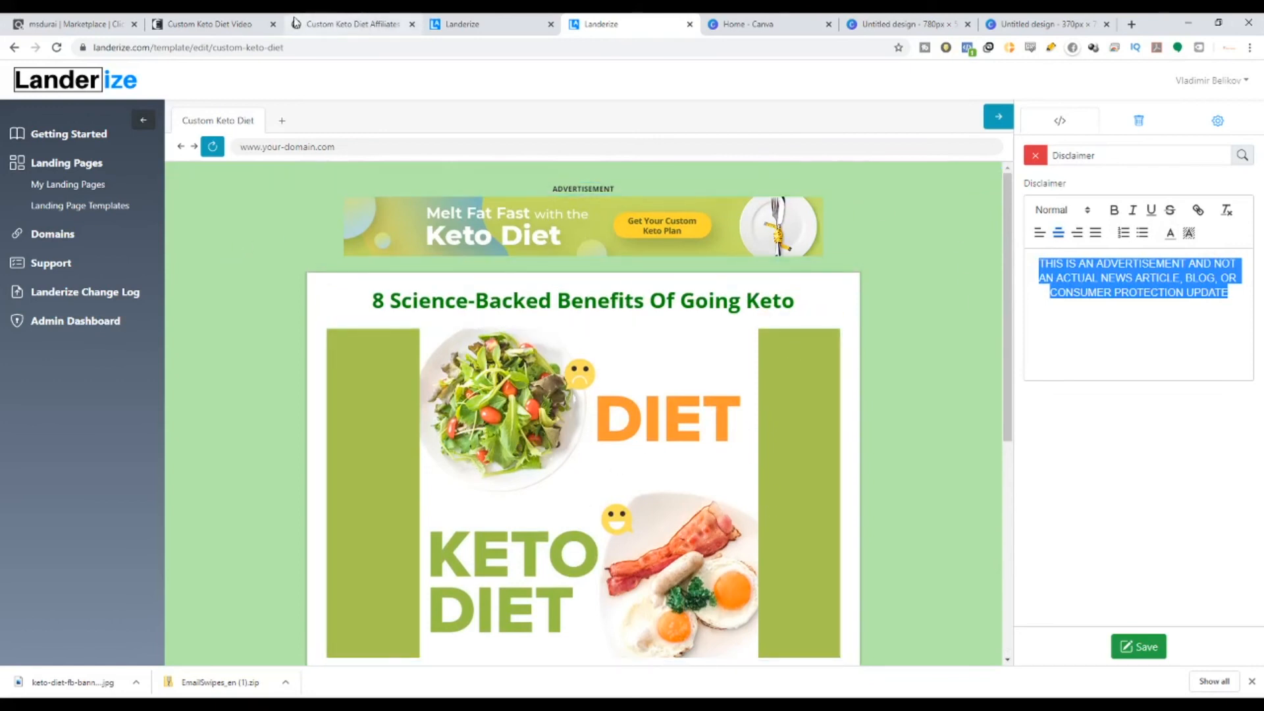
pyautogui.click(211, 23)
pyautogui.click(488, 24)
pyautogui.click(637, 20)
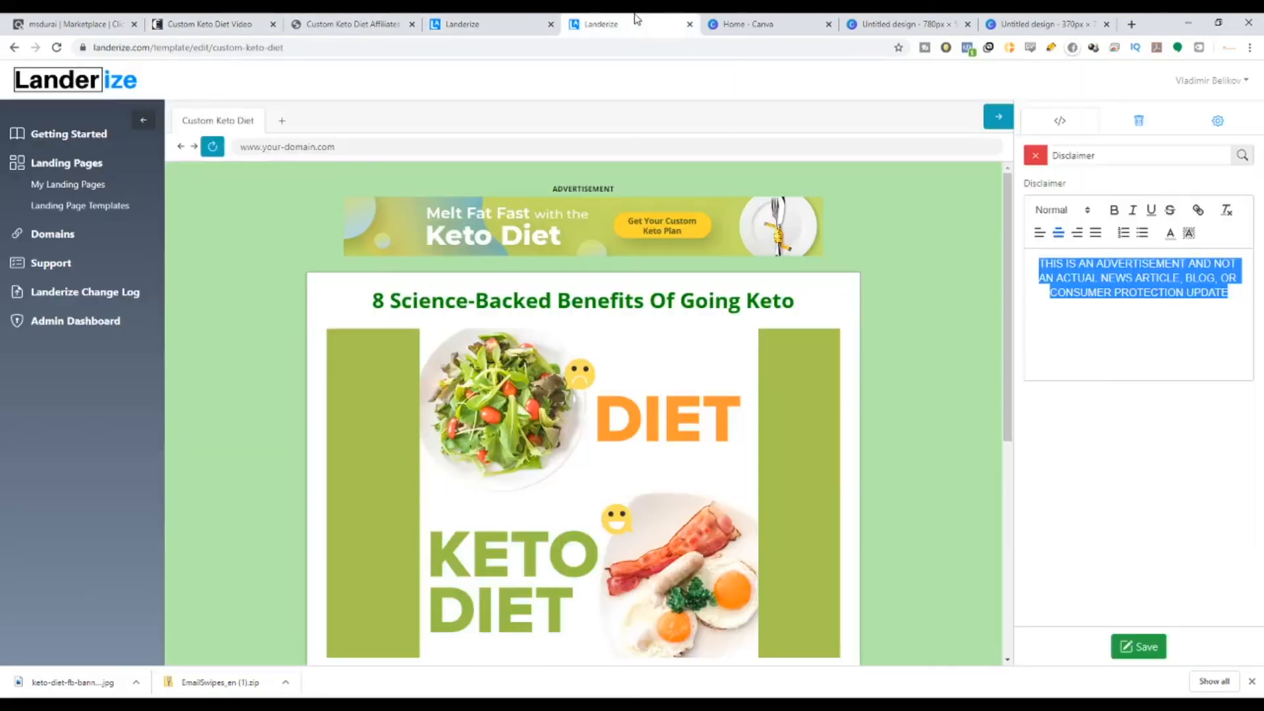
pyautogui.click(1146, 646)
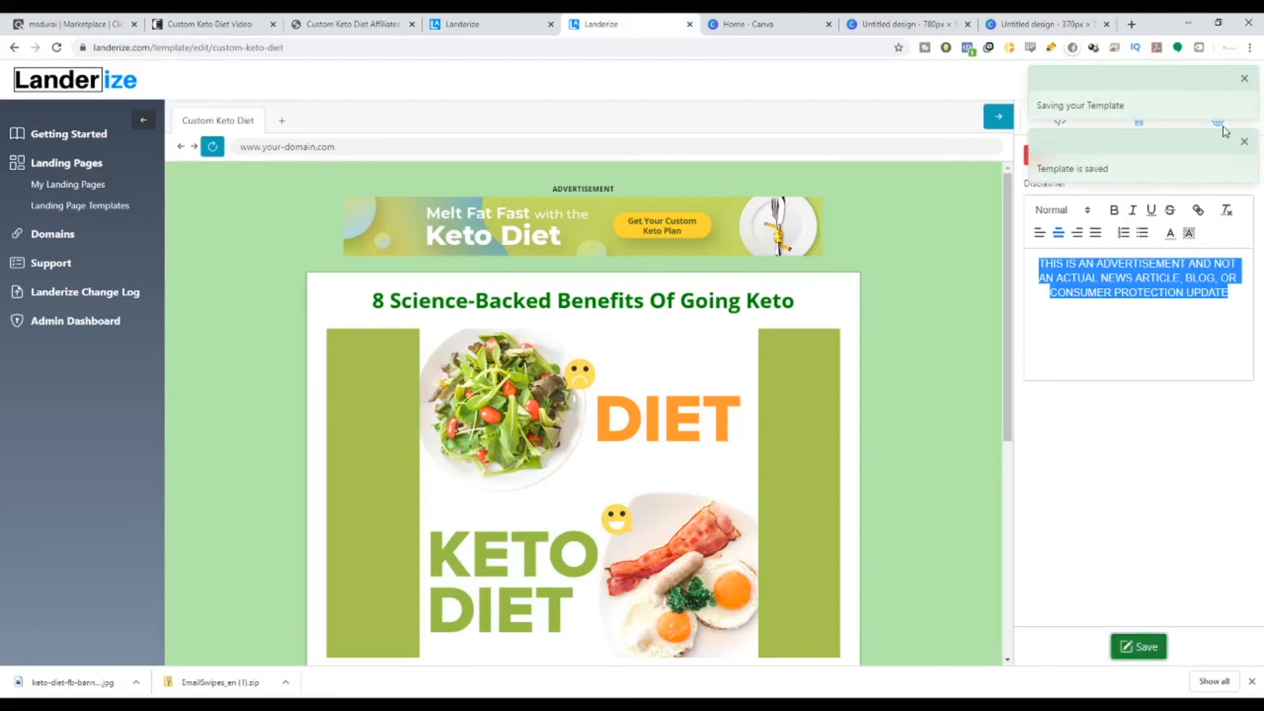
# Open the page settings, highlight the page title Custom Keto Diet and compare it with the offer's video page.
pyautogui.click(1244, 78)
pyautogui.click(1219, 122)
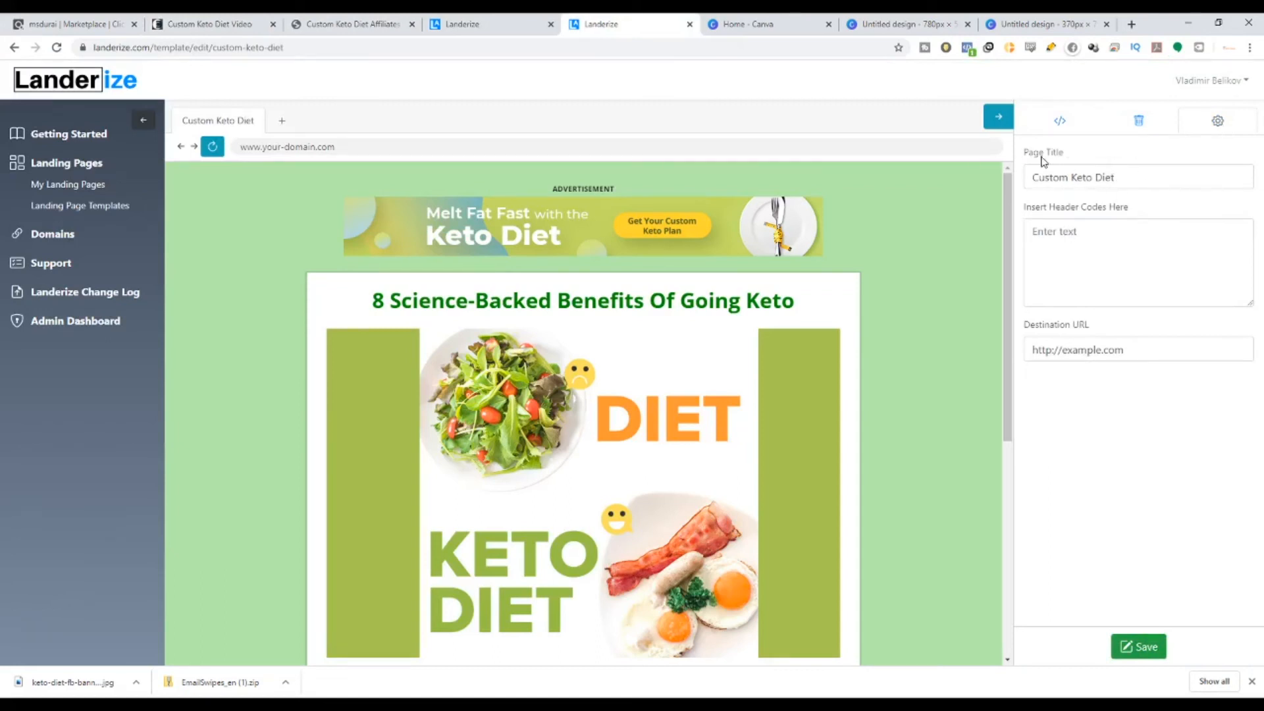
pyautogui.moveTo(1026, 157); pyautogui.dragTo(1128, 183)
pyautogui.tripleClick(1148, 184)
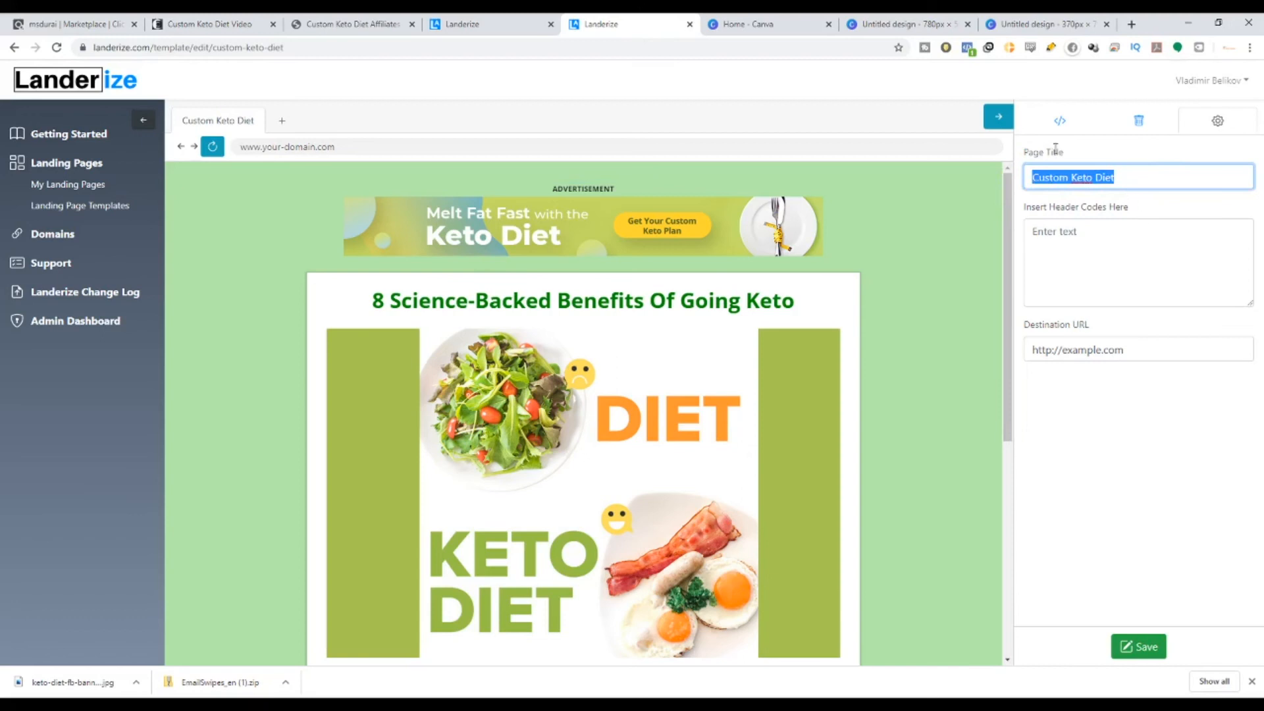
pyautogui.click(249, 24)
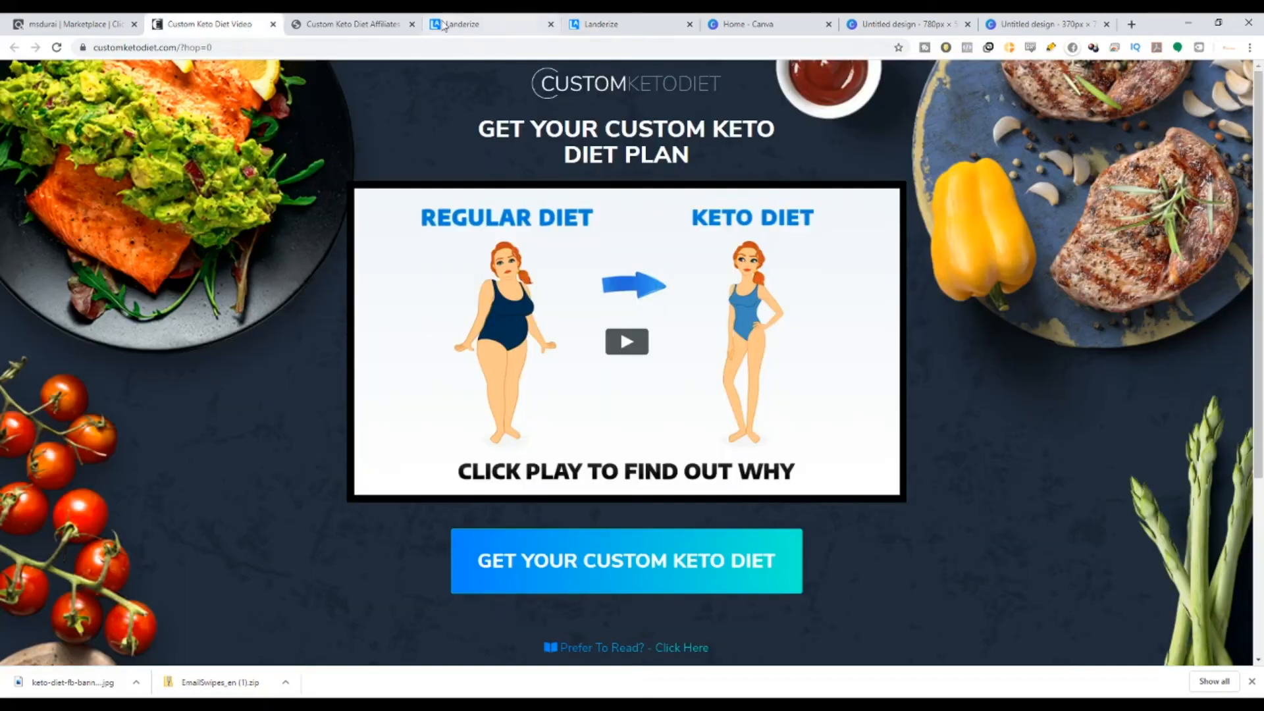
pyautogui.click(662, 22)
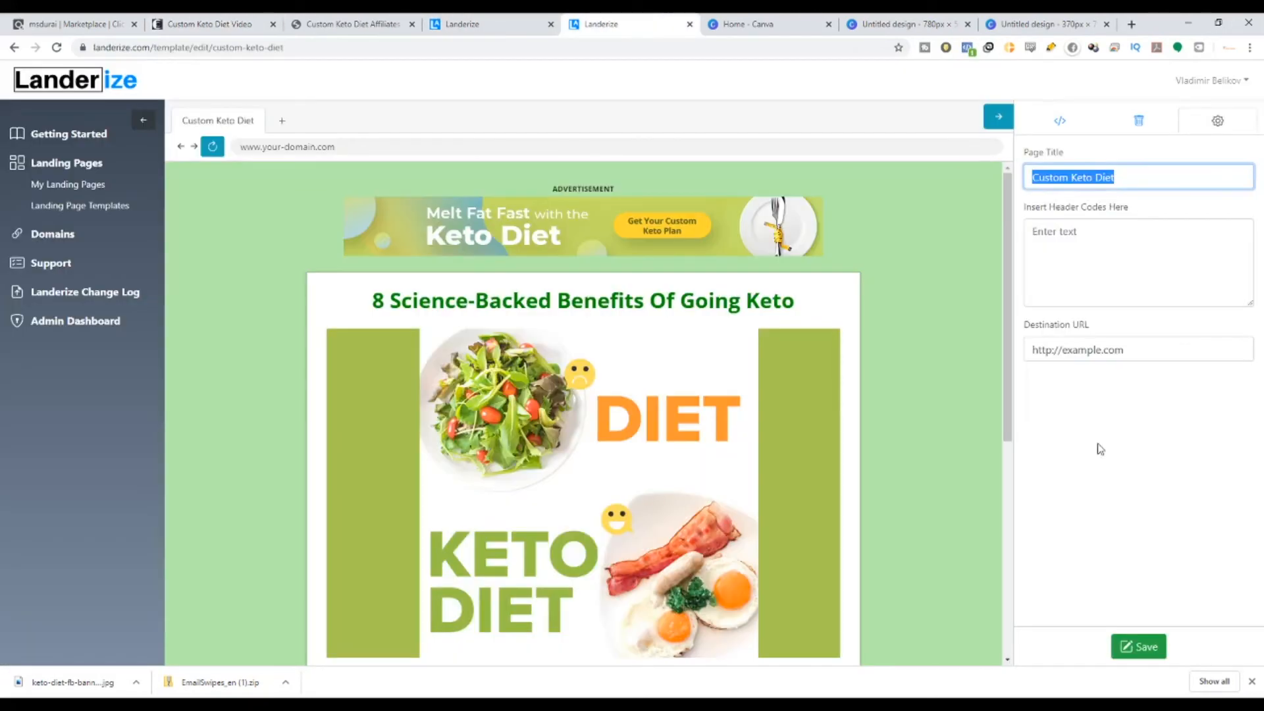
# Replace the placeholder destination URL with the copied ClickBank affiliate link, save the template and dismiss the save notice.
pyautogui.moveTo(1159, 350); pyautogui.dragTo(945, 370)
pyautogui.press('BackSpace')
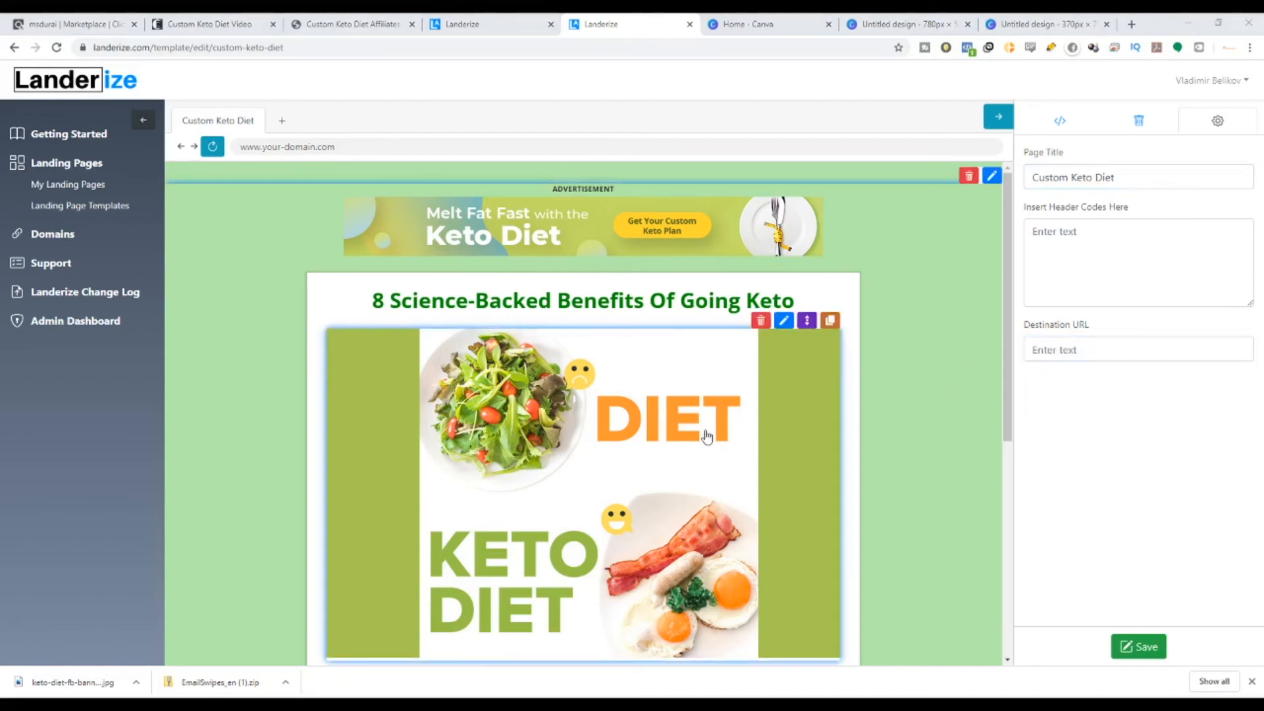
pyautogui.click(1135, 350)
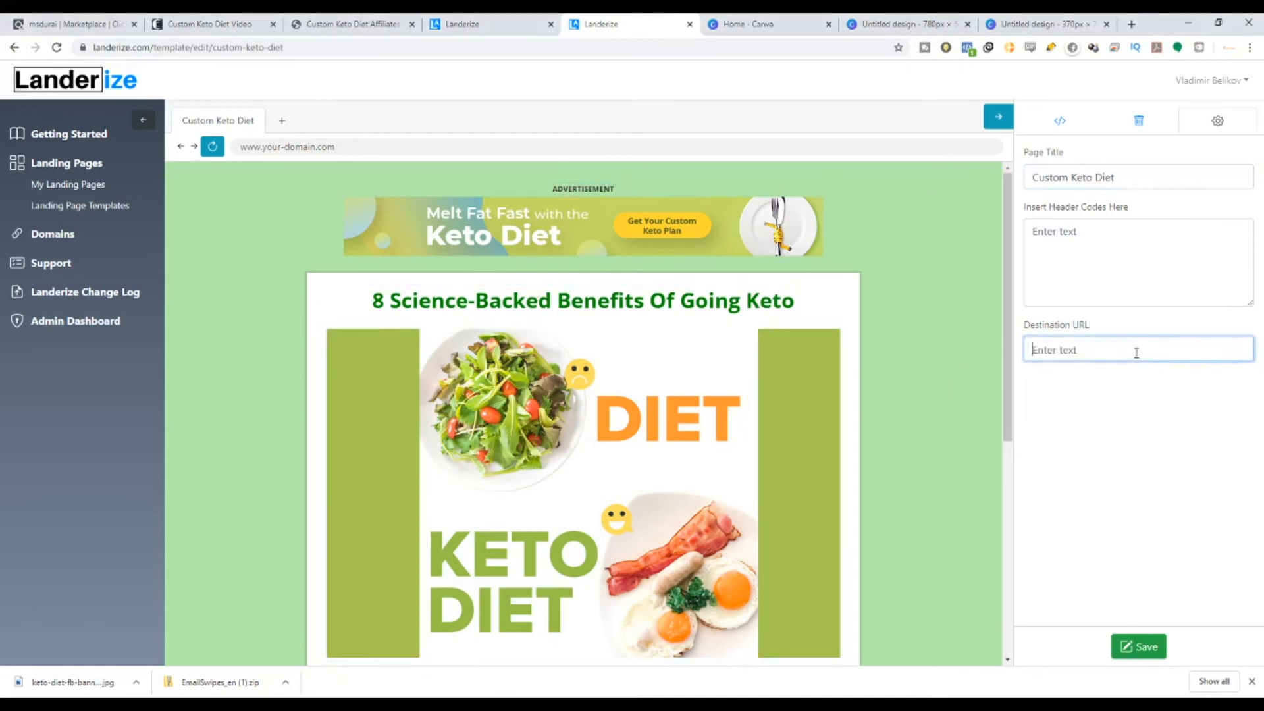
pyautogui.hotkey('ctrl', 'v')
pyautogui.click(1149, 647)
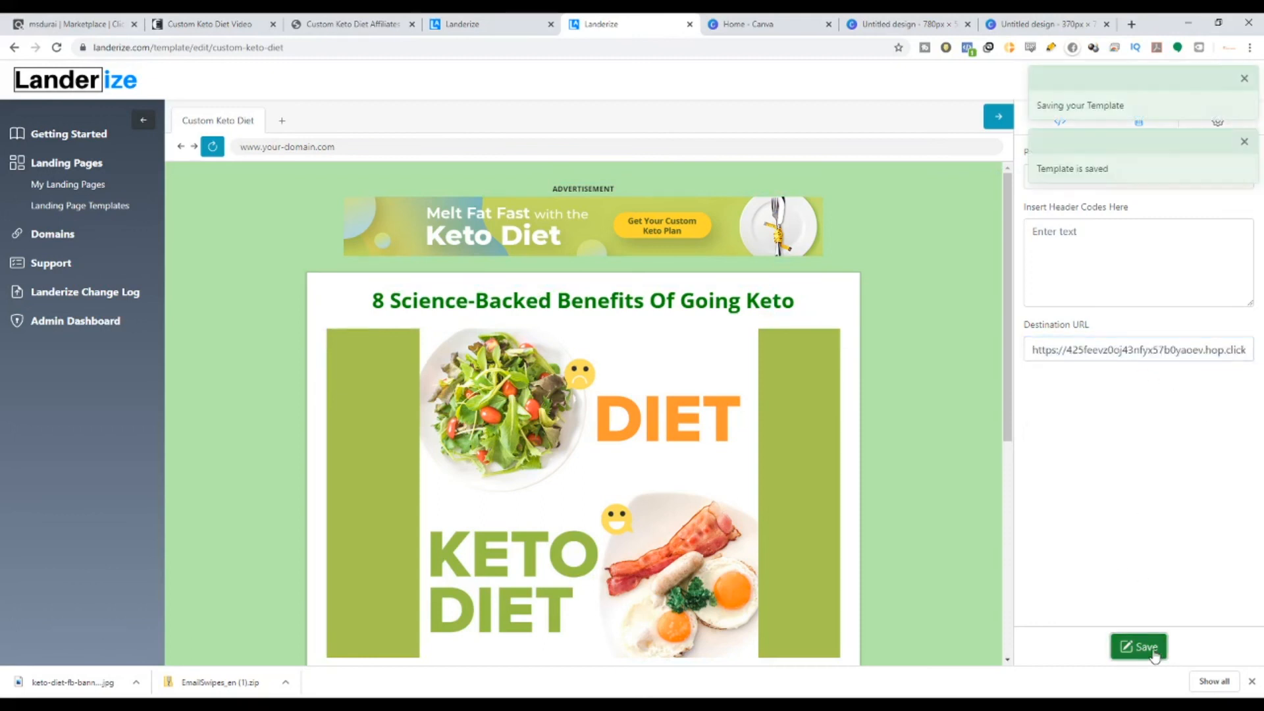
pyautogui.click(1244, 78)
# Review the finished page from the banner to the disclaimer and check the offer's listing in the ClickBank marketplace.
pyautogui.scroll(-3, 525, 285)
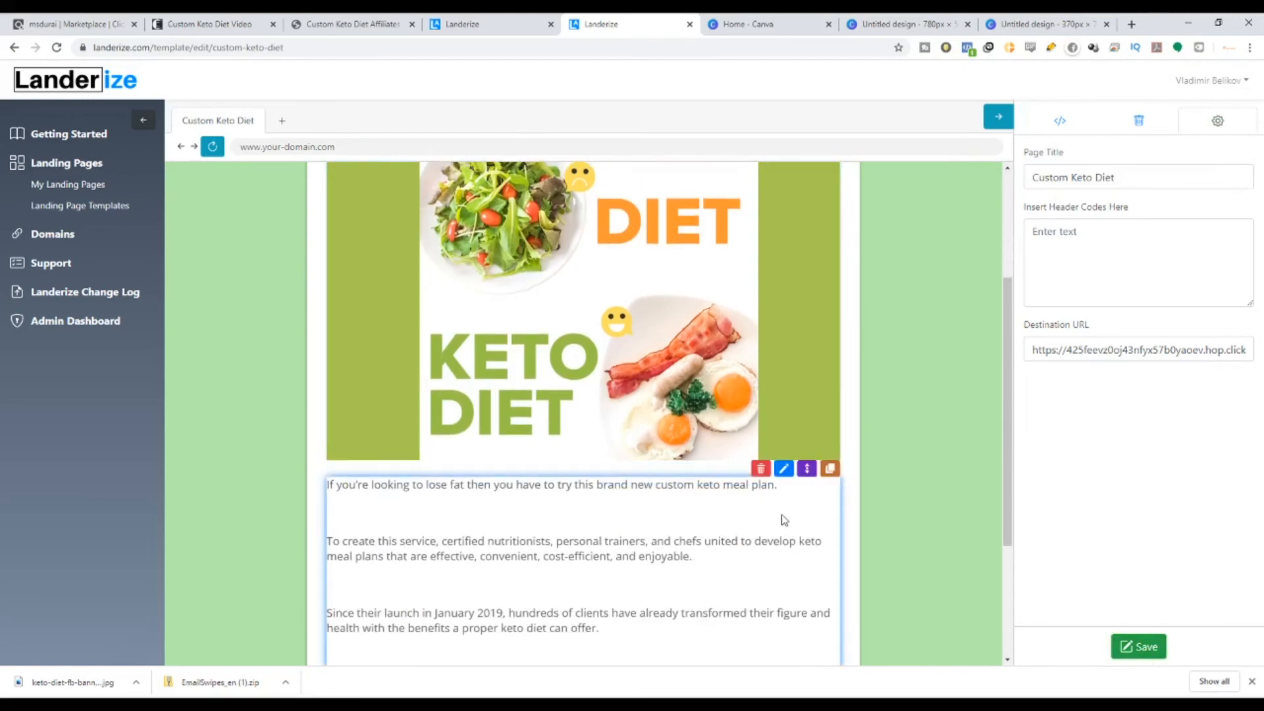
pyautogui.scroll(3, 867, 495)
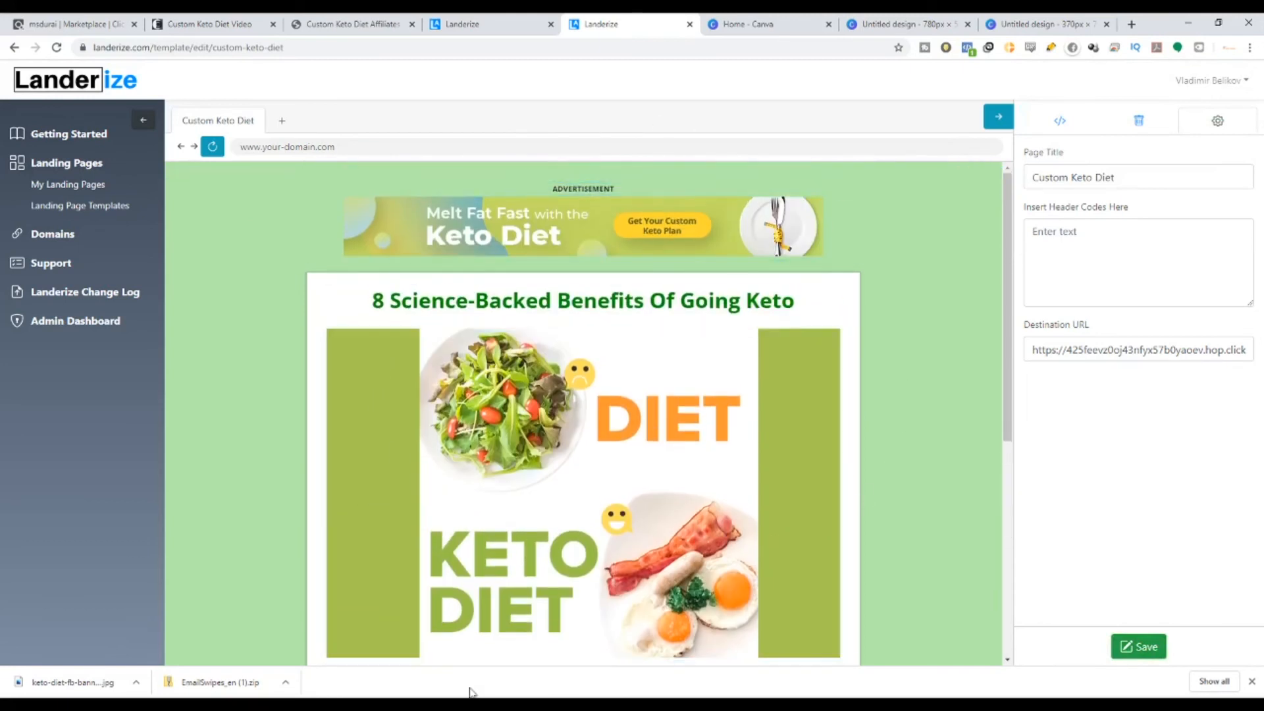
pyautogui.click(95, 20)
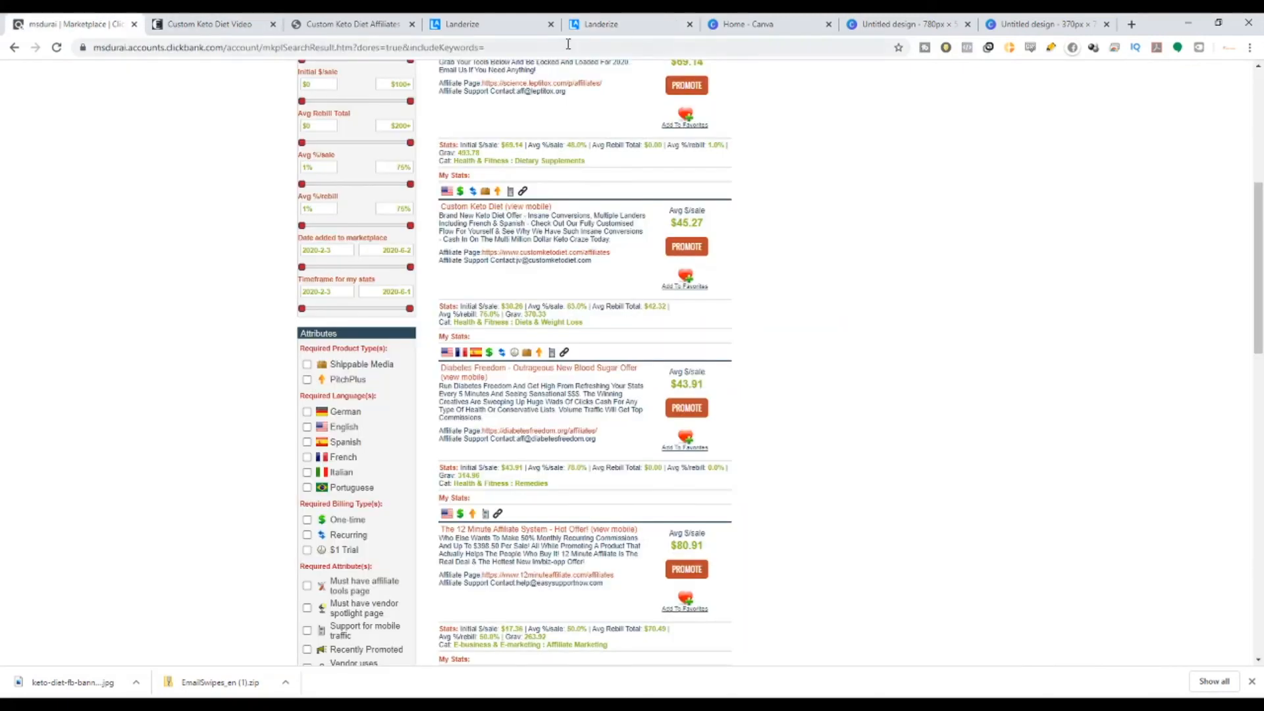
pyautogui.click(608, 20)
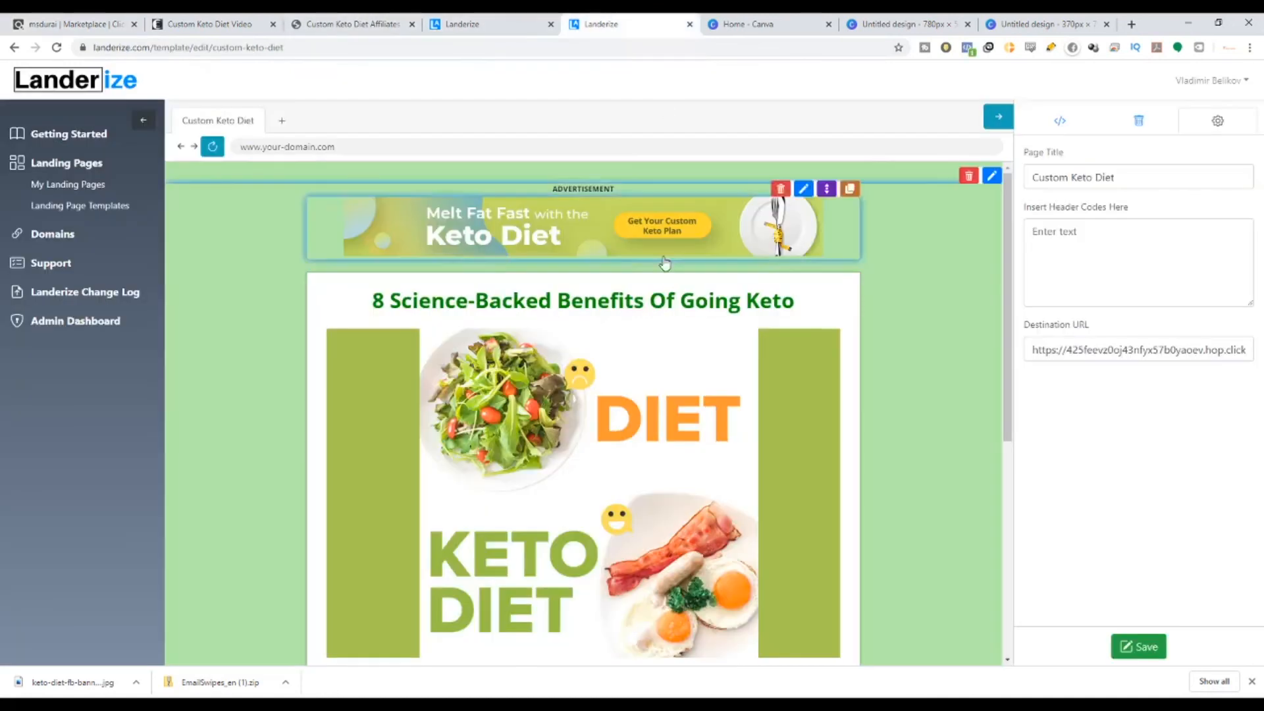
pyautogui.scroll(-3, 592, 566)
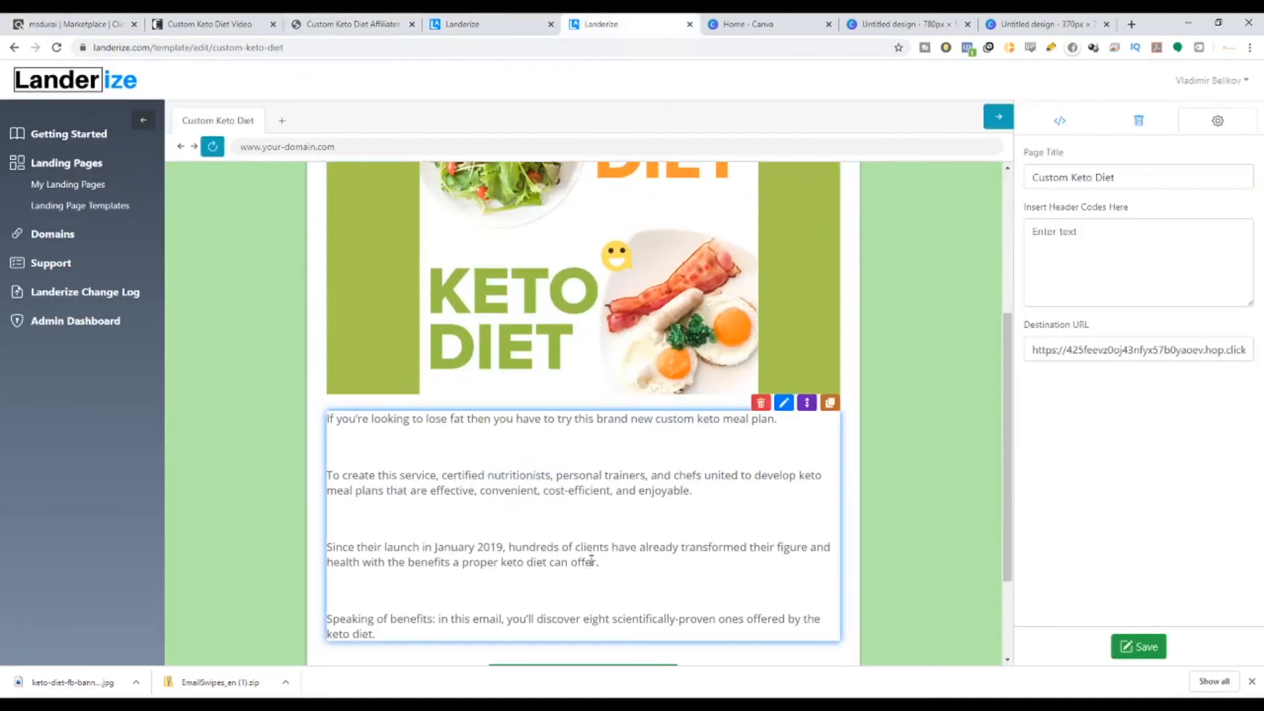
pyautogui.scroll(2, 589, 563)
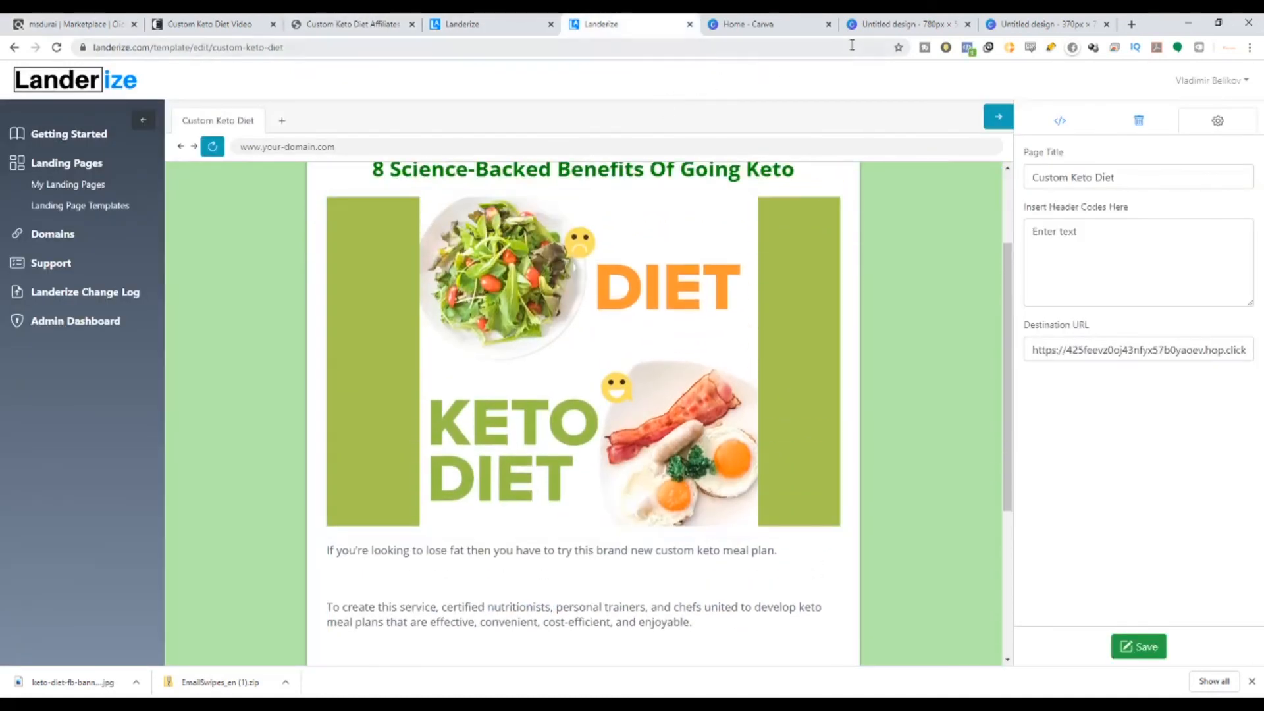
pyautogui.scroll(-3, 819, 457)
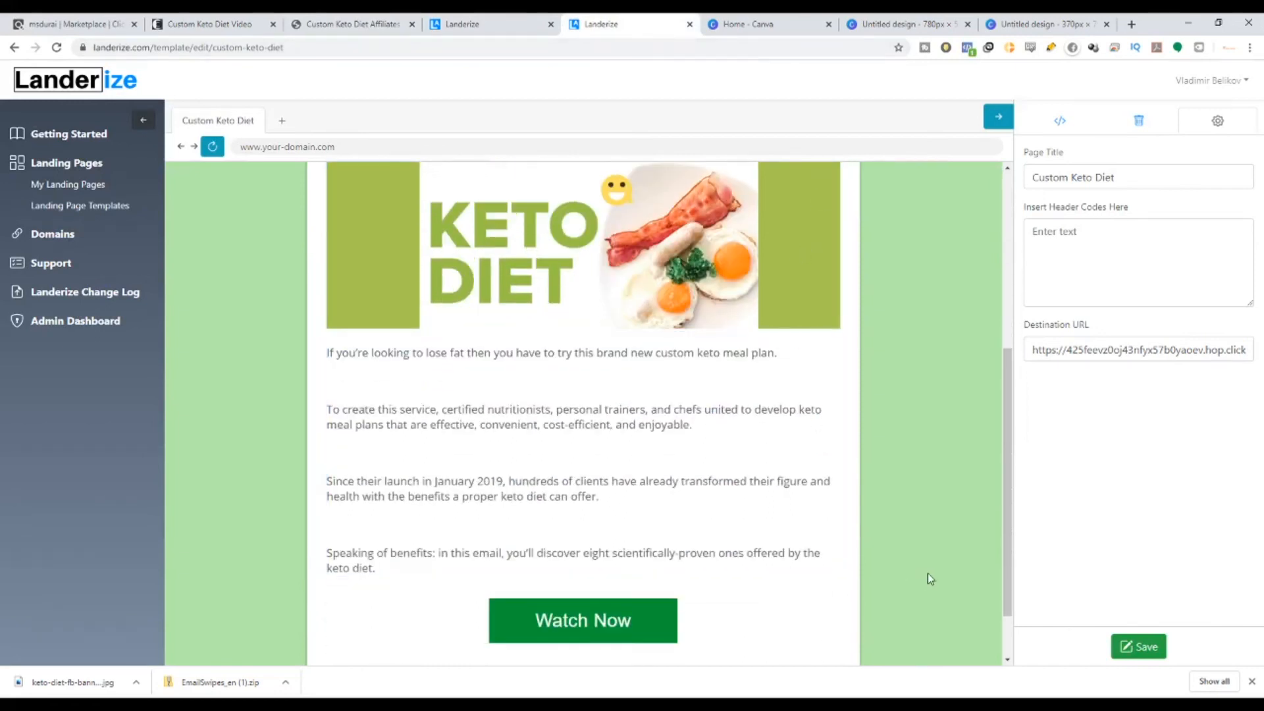
pyautogui.scroll(-2, 413, 631)
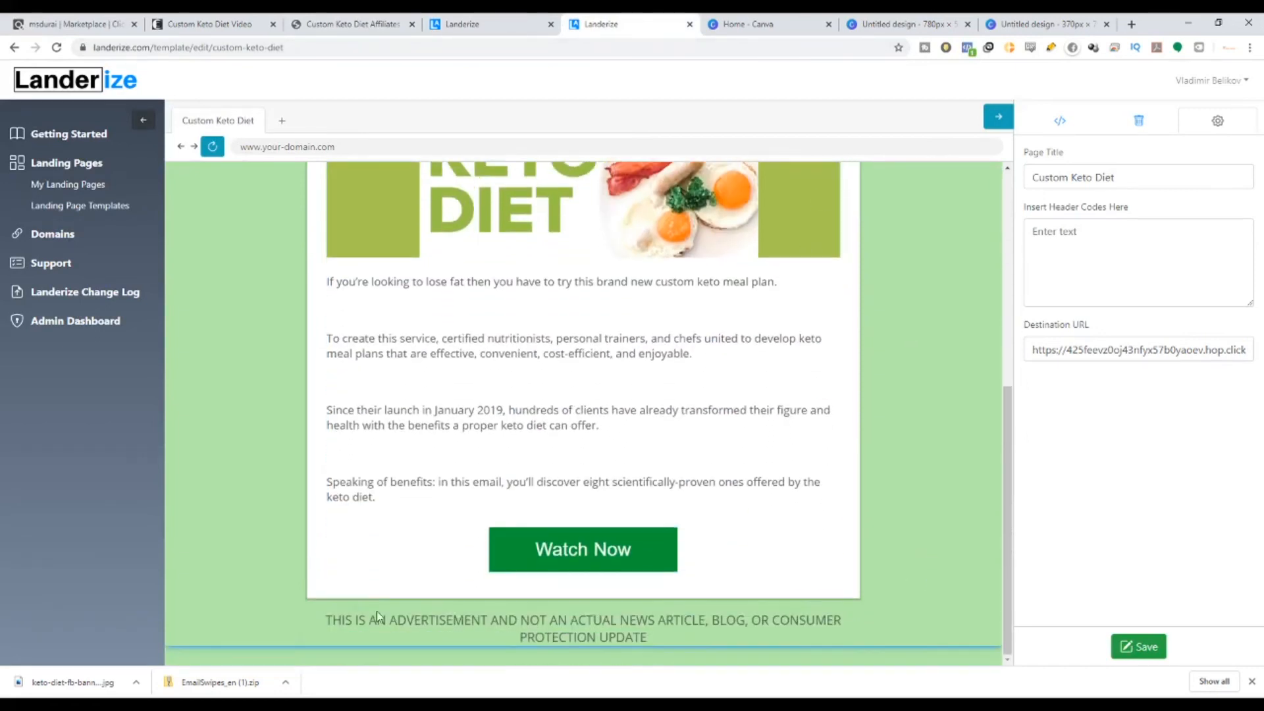
pyautogui.scroll(5, 285, 570)
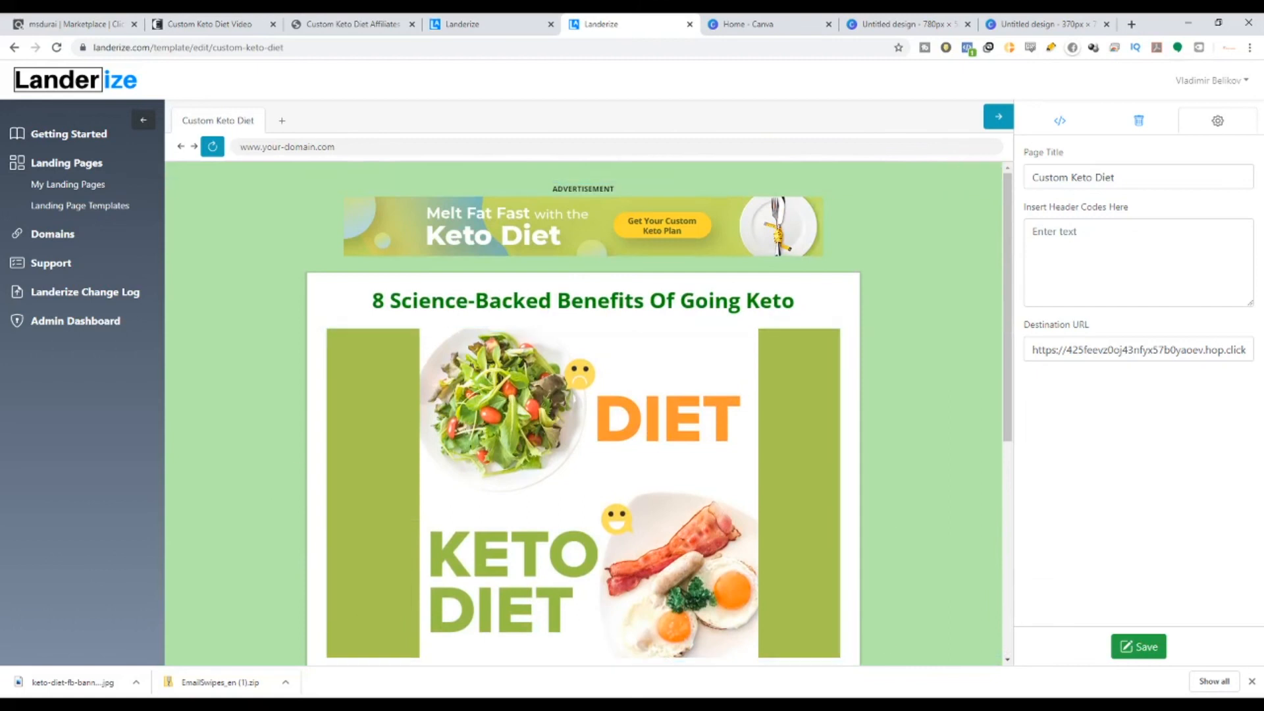
# Publish the Custom Keto Diet landing page to the dev-landerize domain and highlight the export notice above the landing page list.
pyautogui.click(62, 187)
pyautogui.scroll(-8, 540, 355)
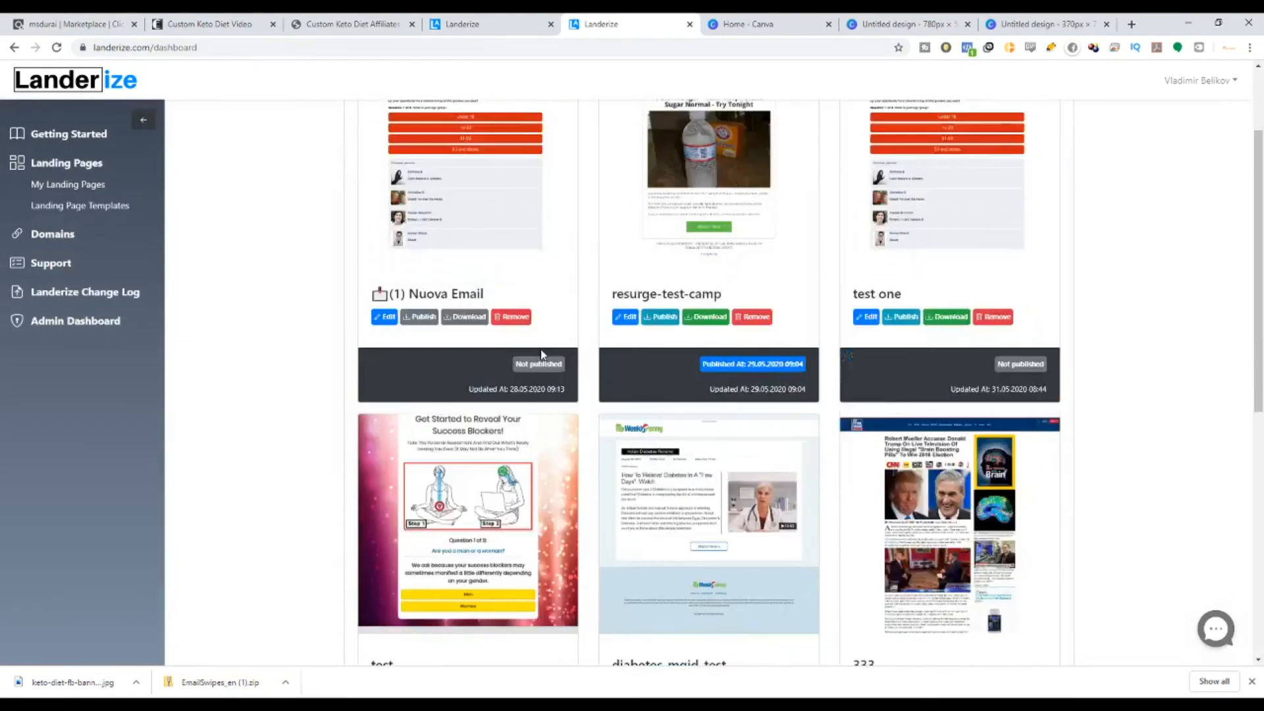
pyautogui.scroll(-1, 540, 355)
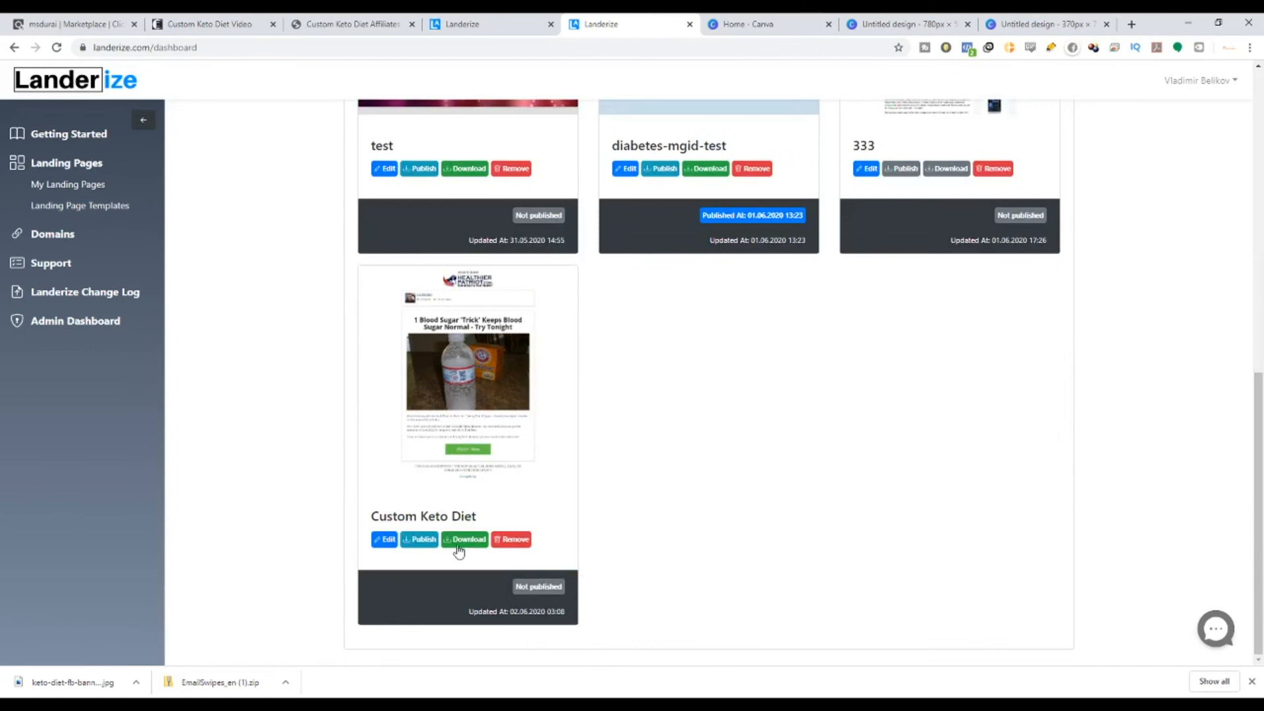
pyautogui.click(423, 541)
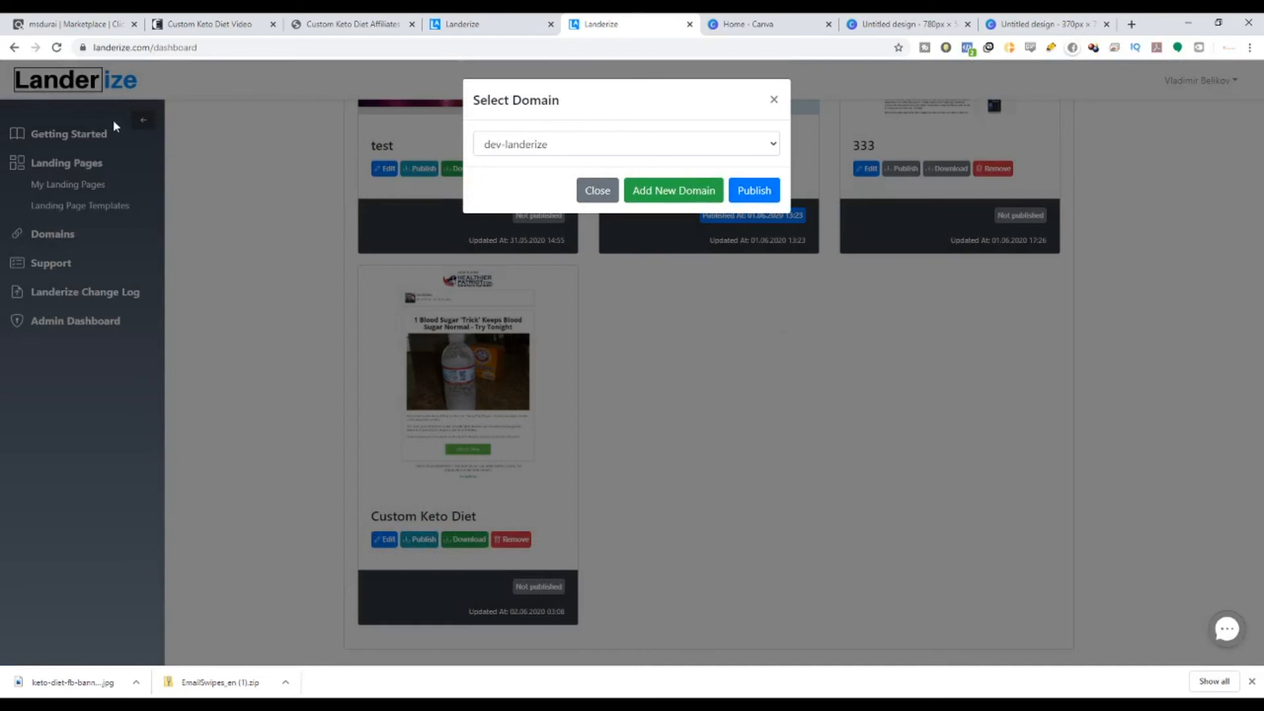
pyautogui.click(696, 153)
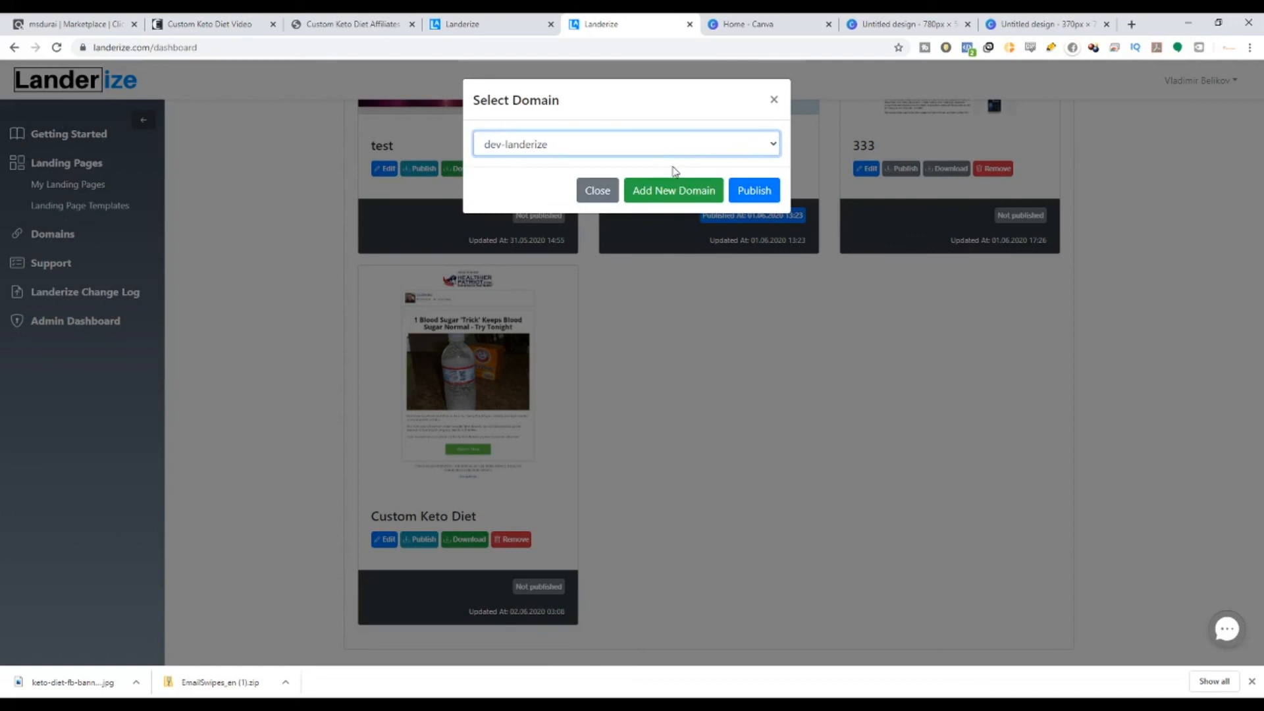
pyautogui.click(755, 195)
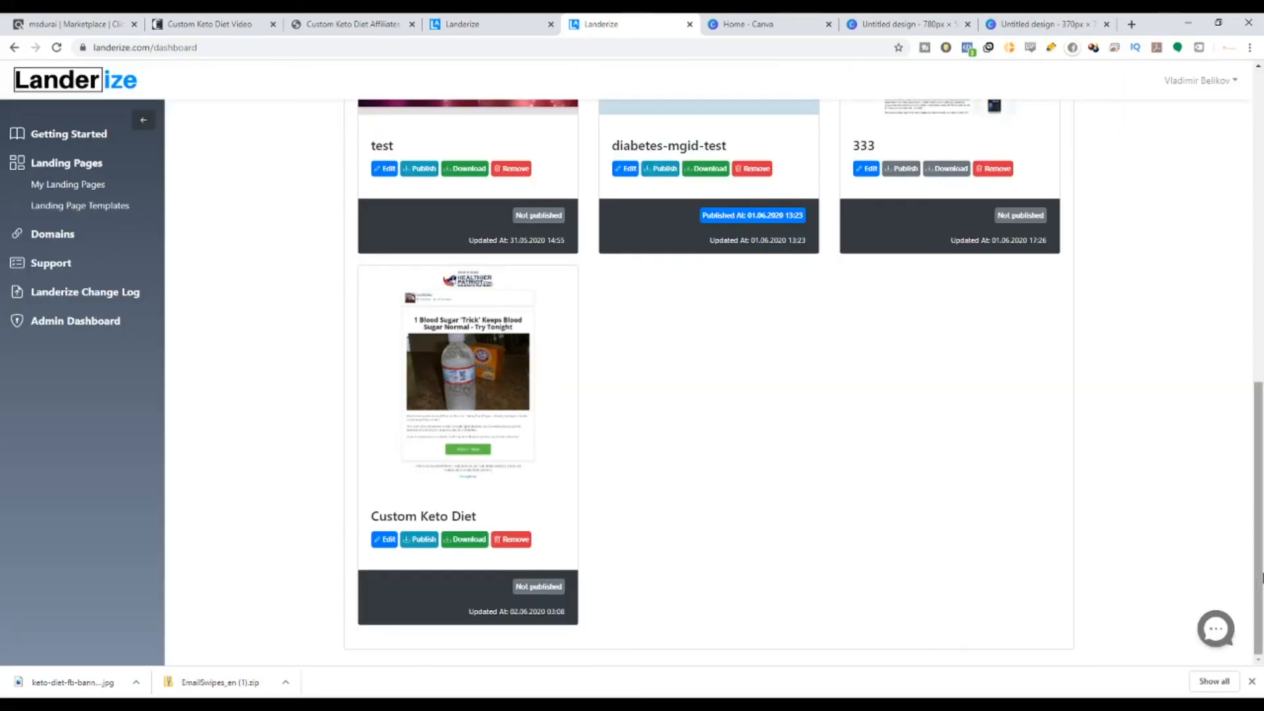
pyautogui.moveTo(1254, 593); pyautogui.dragTo(1256, 270)
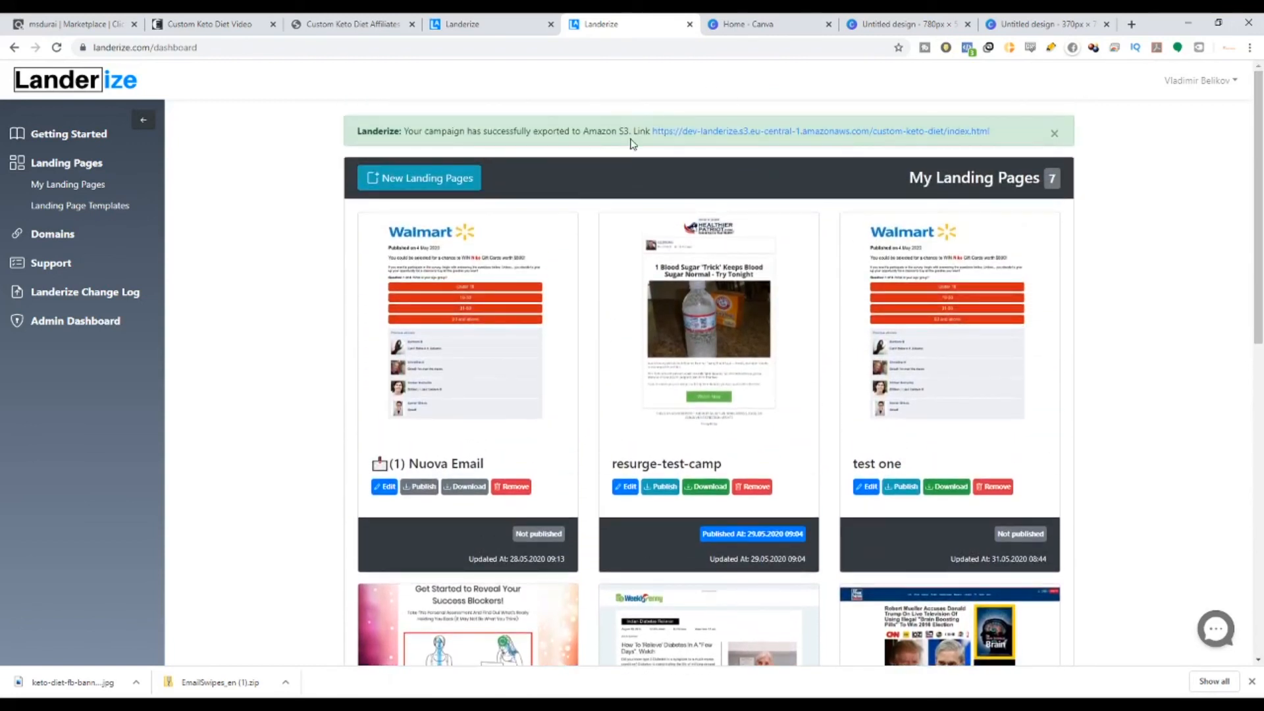
pyautogui.moveTo(407, 129); pyautogui.dragTo(629, 134)
# Reload the list of landing pages and check the publication status of Custom Keto Diet.
pyautogui.scroll(-9, 1014, 152)
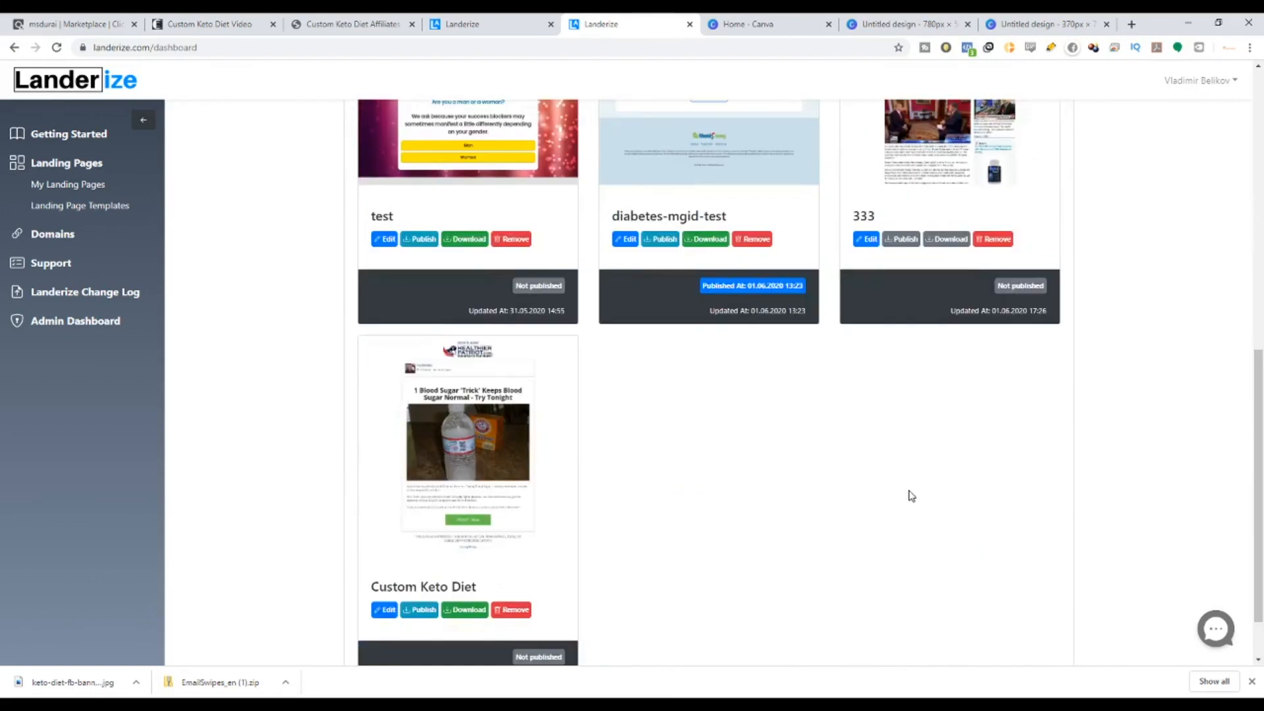
pyautogui.scroll(-1, 551, 657)
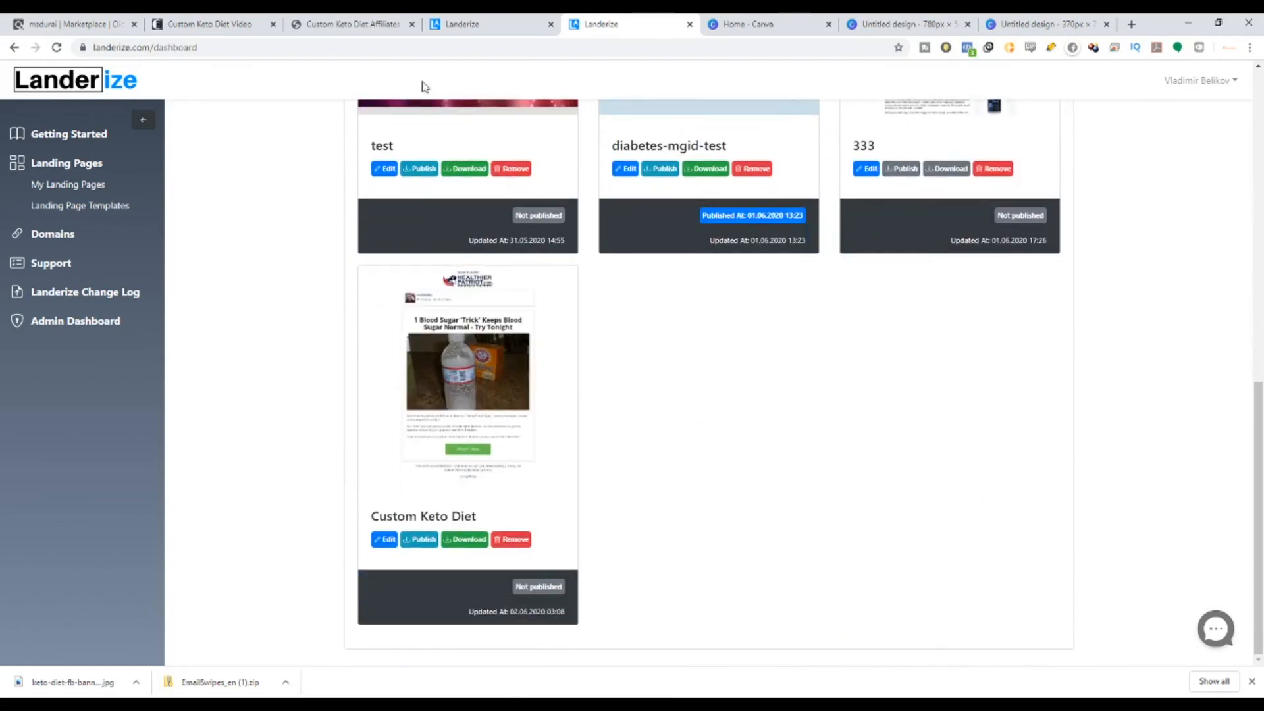
pyautogui.click(354, 49)
pyautogui.press('Return')
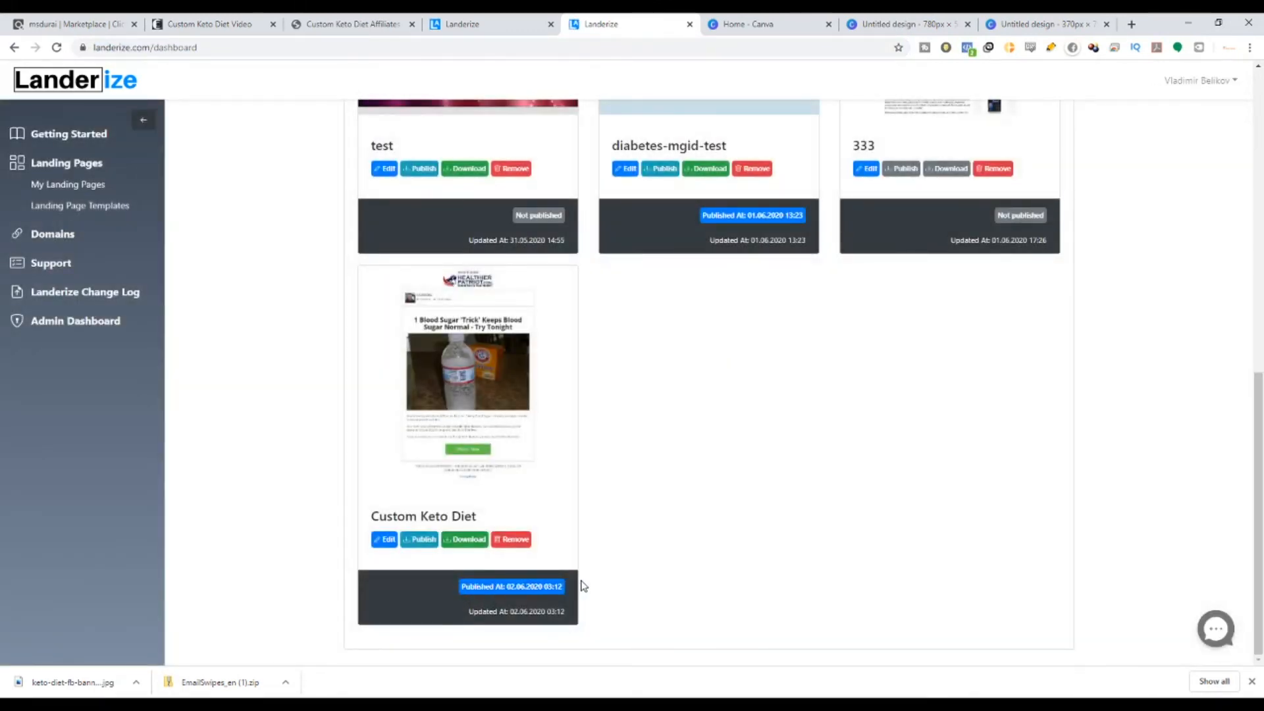
pyautogui.scroll(10, 582, 586)
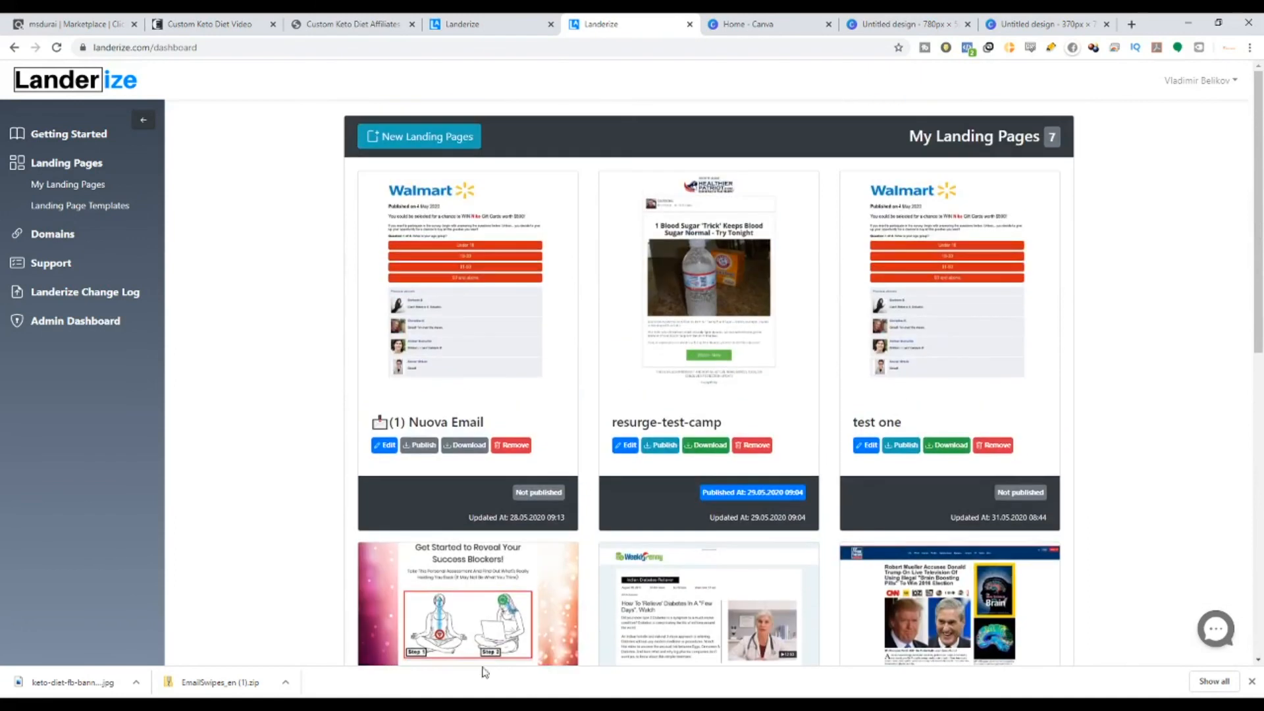